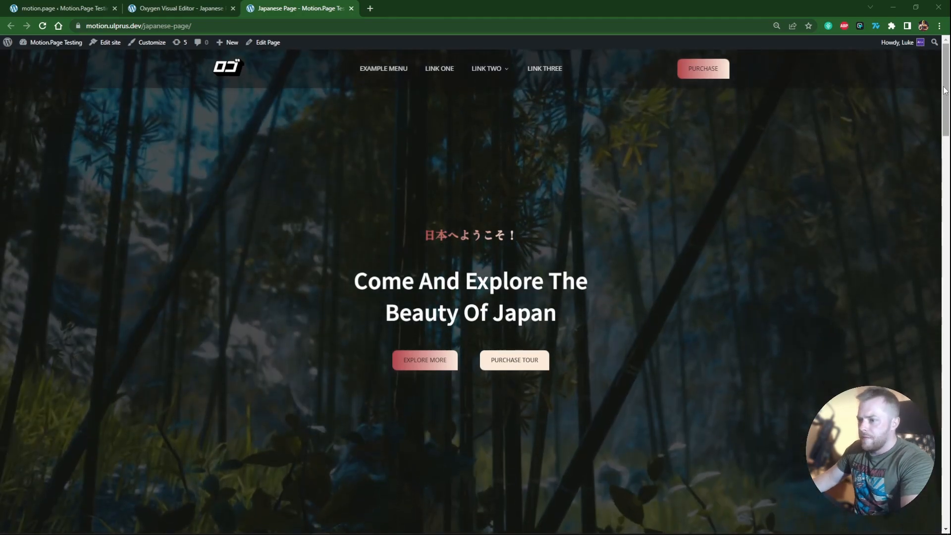
Step: Examine the finished Japanese page's sections and scroll animations from the hero down to the closing call to action
{"action": "left_click_drag", "start_coordinate": [944, 90], "coordinate": [948, 203]}
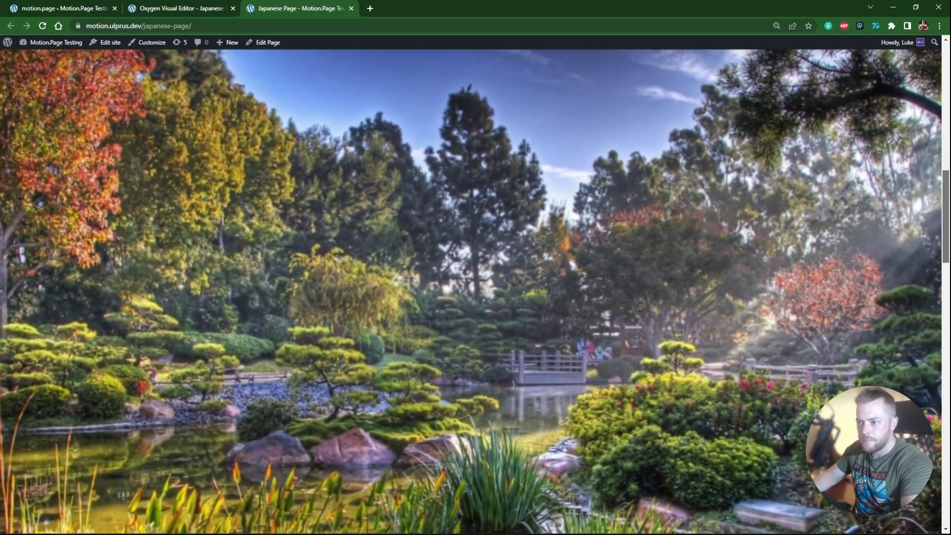
{"action": "left_click_drag", "start_coordinate": [948, 216], "coordinate": [948, 276]}
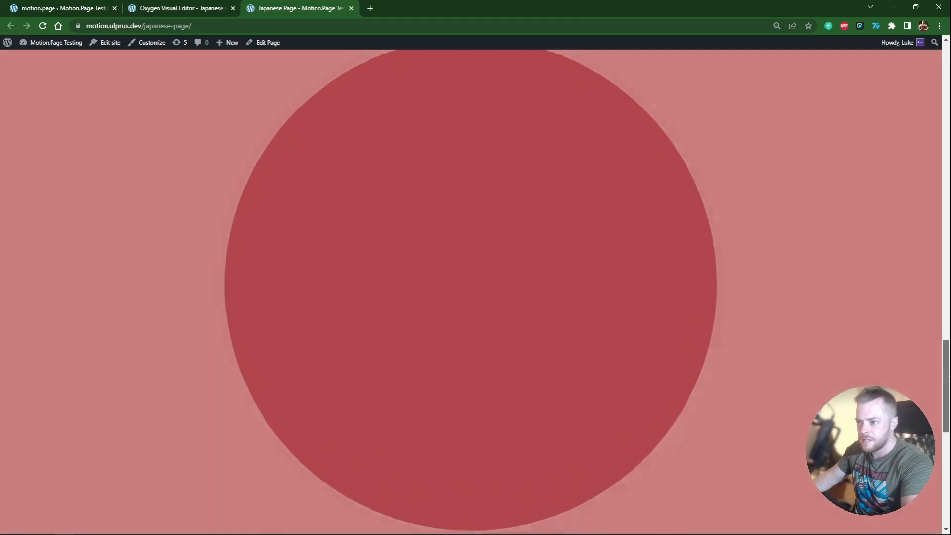
{"action": "left_click_drag", "start_coordinate": [948, 372], "coordinate": [947, 389]}
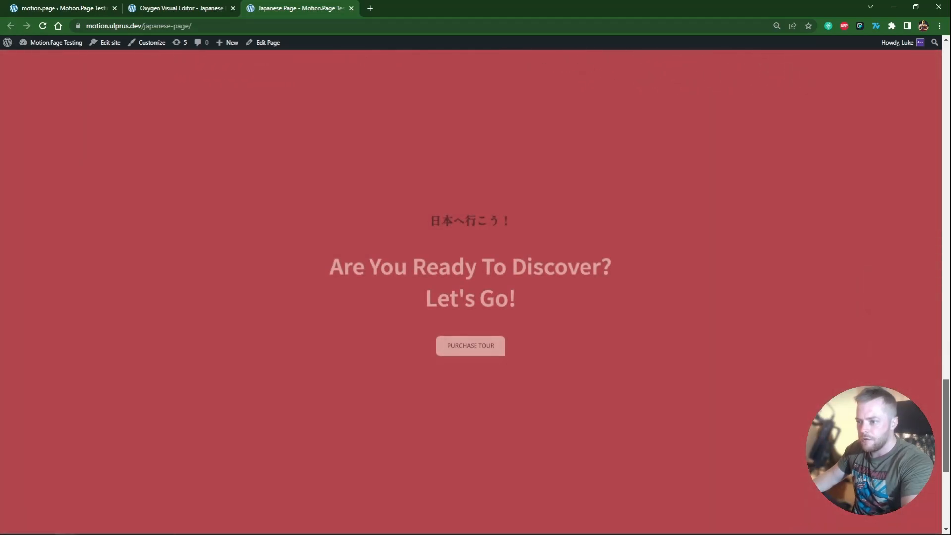
{"action": "mouse_move", "coordinate": [946, 462]}
{"action": "left_mouse_down"}
{"action": "mouse_move", "coordinate": [944, 495]}
{"action": "mouse_move", "coordinate": [947, 75]}
{"action": "mouse_move", "coordinate": [946, 467]}
{"action": "left_mouse_up"}
{"action": "left_click_drag", "start_coordinate": [946, 499], "coordinate": [934, 82]}
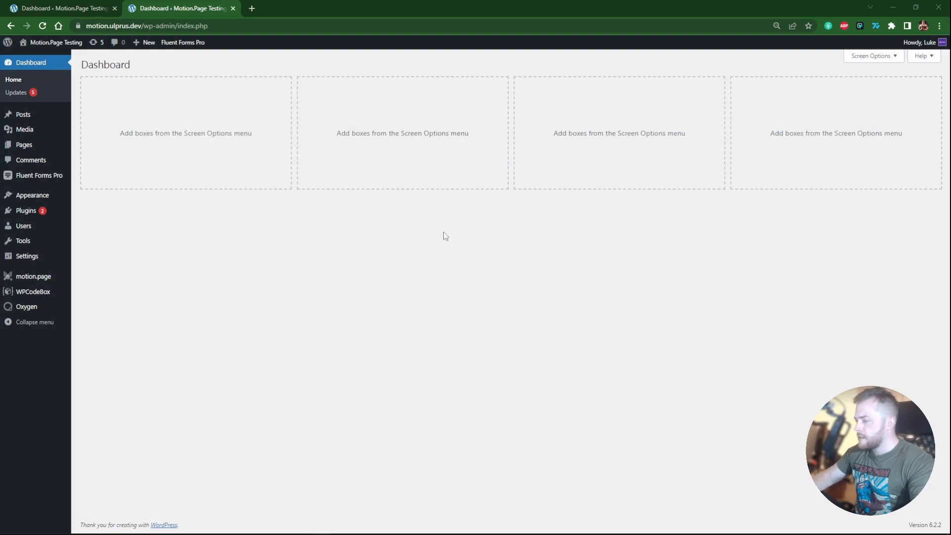
Step: Create a new WordPress page titled "Japanese Page" and set it to render with the Japanese Main template
{"action": "left_click", "coordinate": [93, 147]}
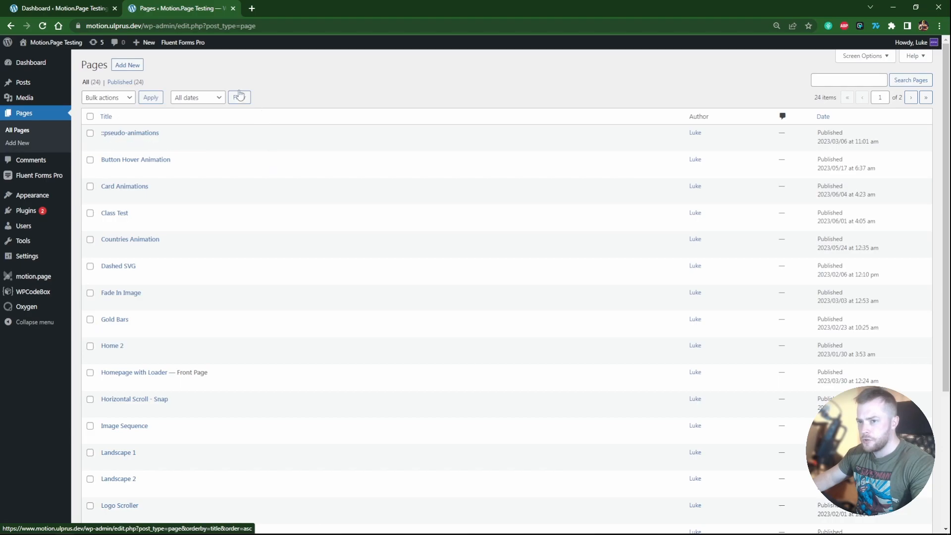
{"action": "left_click", "coordinate": [130, 66]}
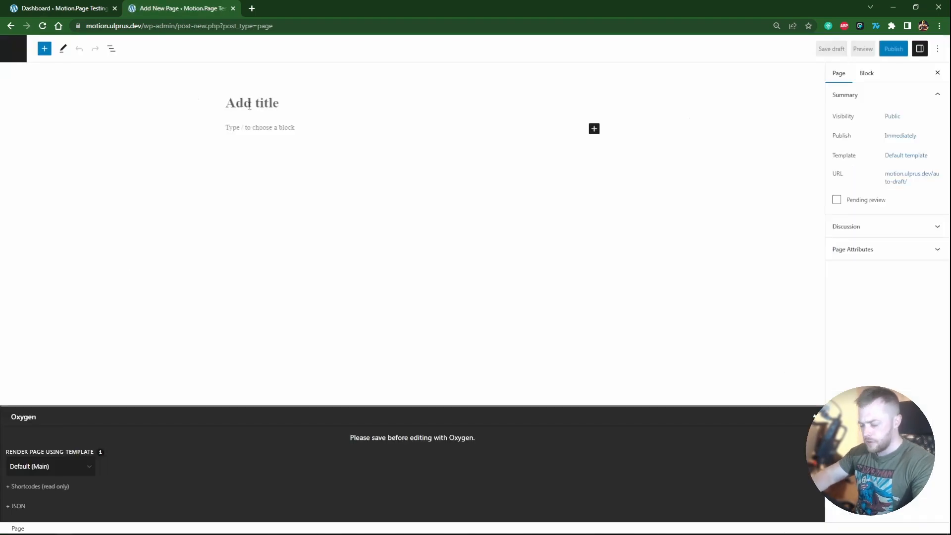
{"action": "type", "text": "Japanese pa"}
{"action": "key", "text": "BackSpace"}
{"action": "key", "text": "BackSpace"}
{"action": "type", "text": "Page"}
{"action": "left_click", "coordinate": [70, 467]}
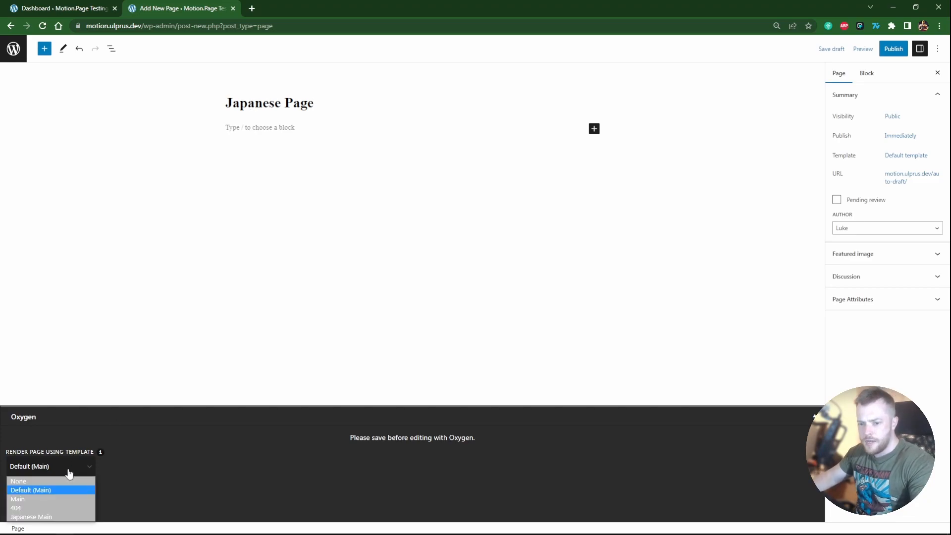
{"action": "left_click", "coordinate": [41, 517]}
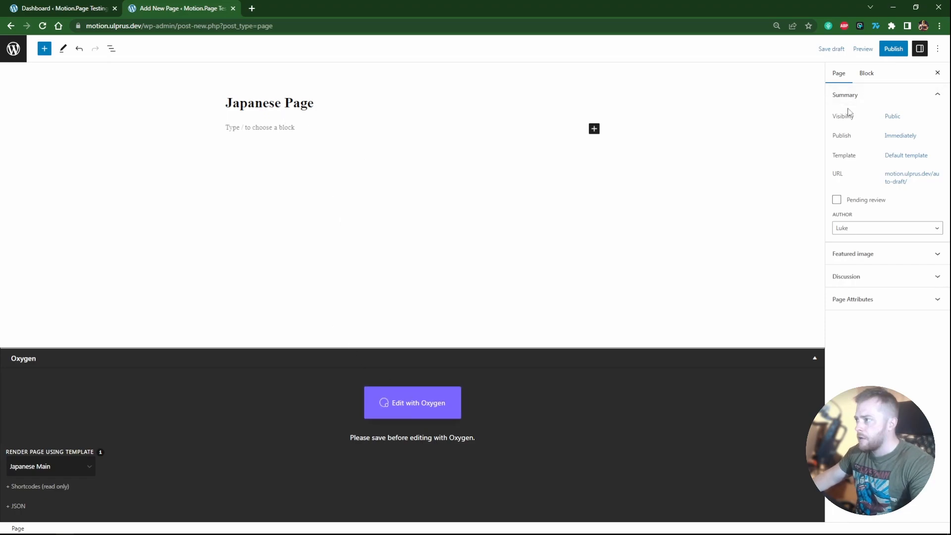
Step: Publish the Japanese Page and open it for editing in Oxygen
{"action": "left_click", "coordinate": [892, 49]}
{"action": "left_click", "coordinate": [866, 55]}
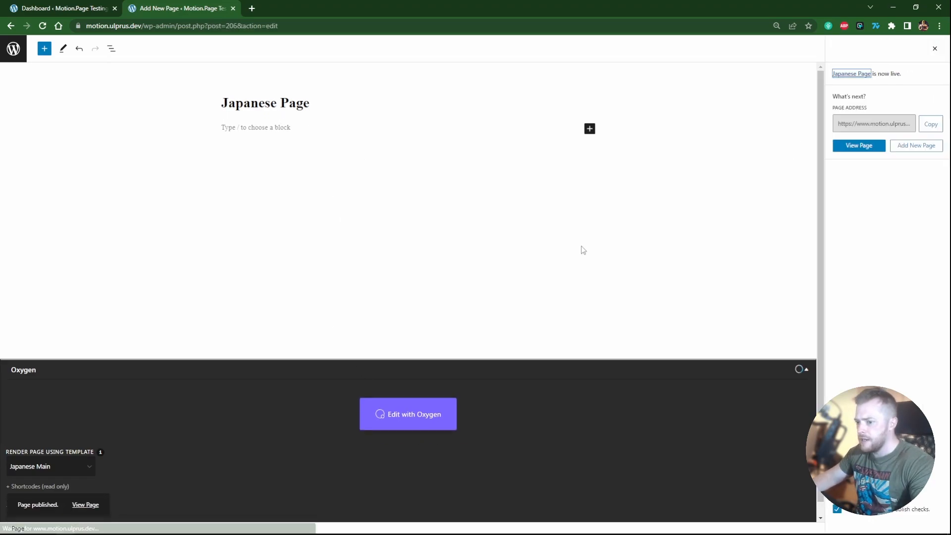
{"action": "left_click", "coordinate": [409, 416]}
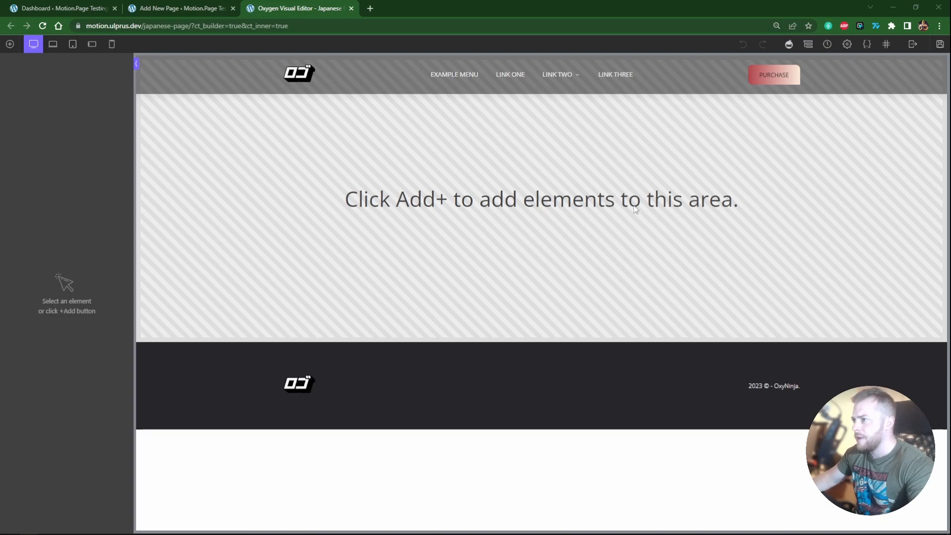
Step: Show the page structure, add a section to the empty inner content, and set the section's height to 100vh
{"action": "left_click", "coordinate": [808, 44]}
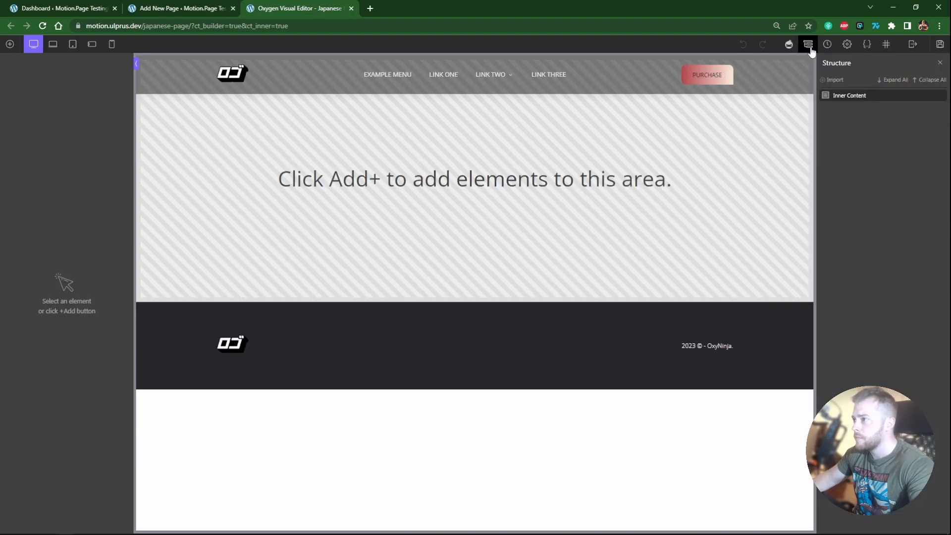
{"action": "left_click", "coordinate": [9, 44]}
{"action": "left_click", "coordinate": [22, 129]}
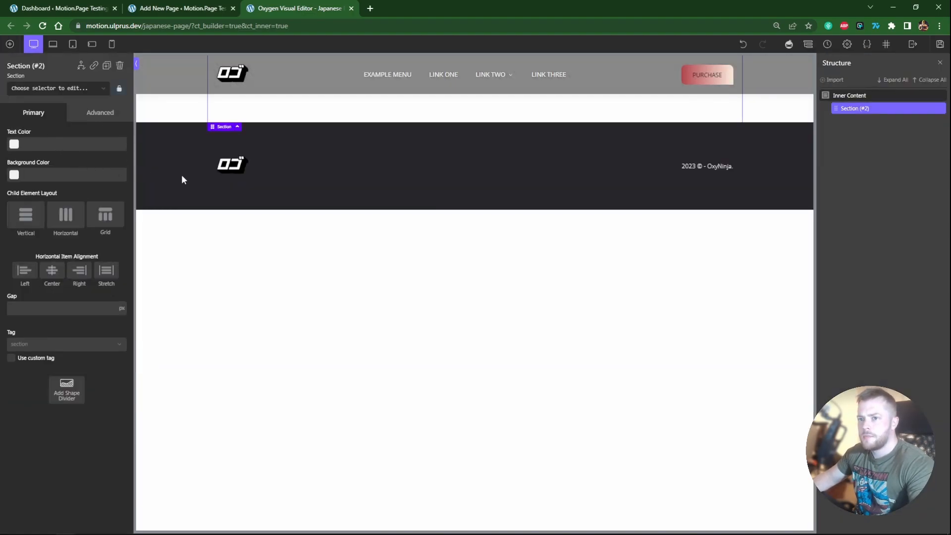
{"action": "left_click", "coordinate": [96, 113]}
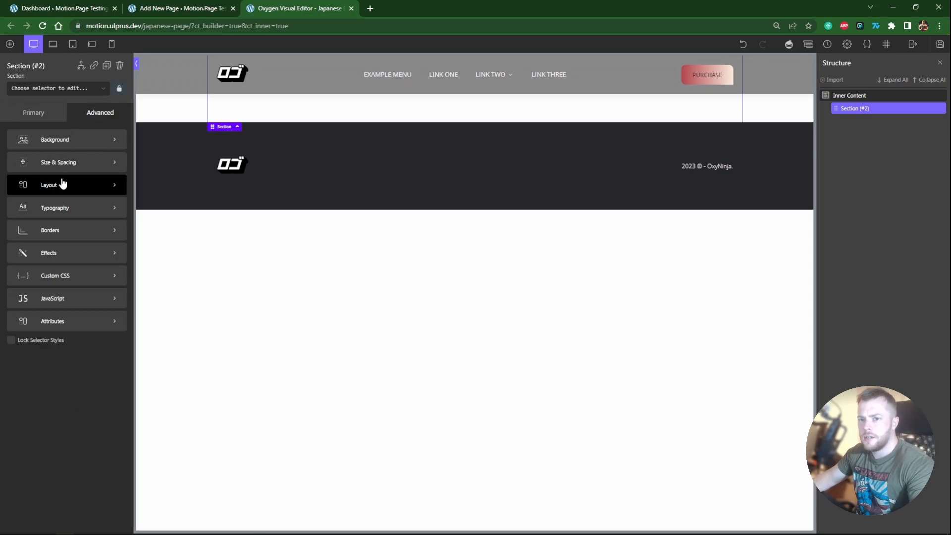
{"action": "left_click", "coordinate": [63, 185]}
{"action": "type", "text": "100vh"}
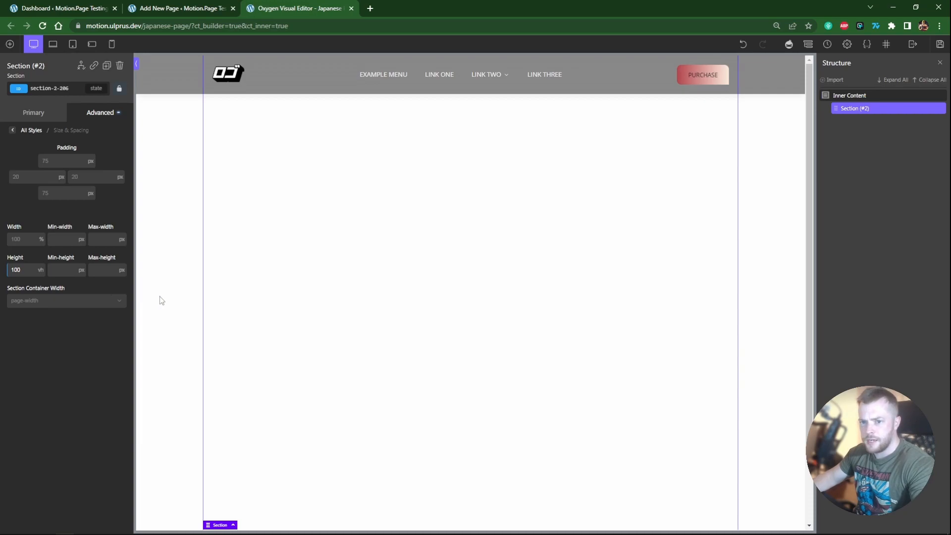
Step: Lay out the section's child elements horizontally, with middle vertical alignment and center horizontal alignment
{"action": "left_click", "coordinate": [112, 119]}
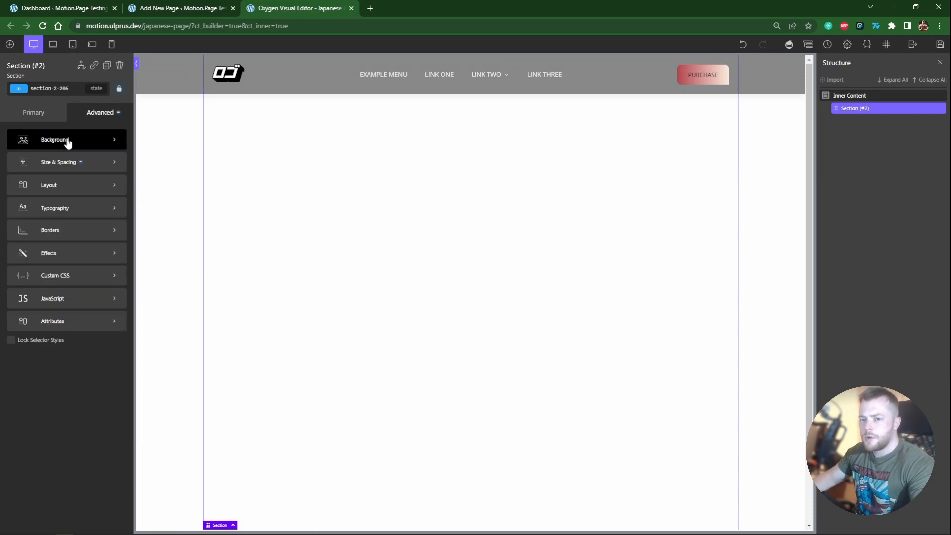
{"action": "left_click", "coordinate": [40, 113]}
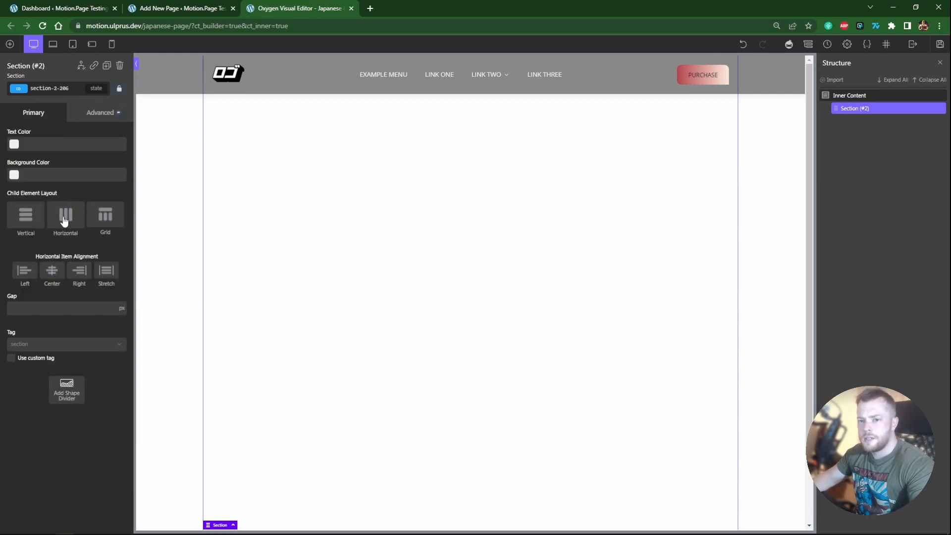
{"action": "left_click", "coordinate": [65, 215]}
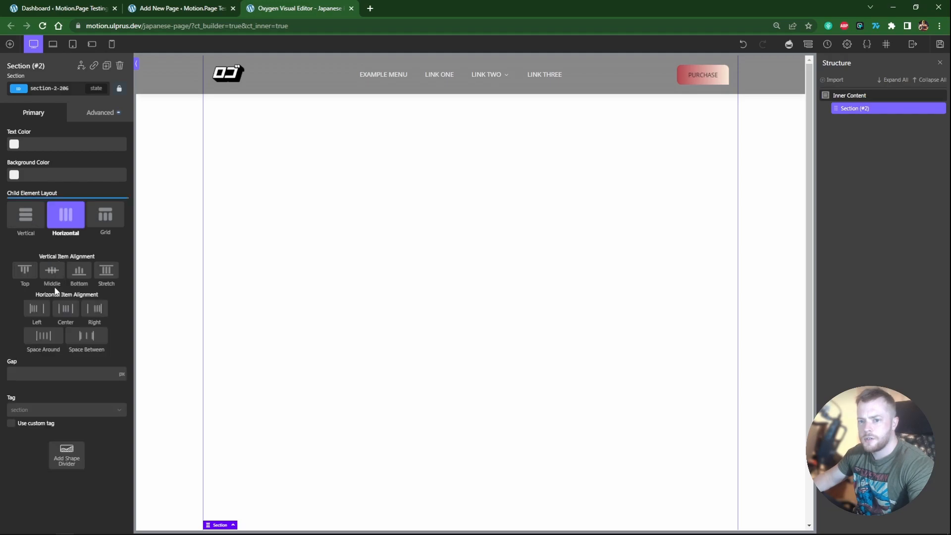
{"action": "left_click", "coordinate": [52, 274]}
{"action": "left_click", "coordinate": [70, 315]}
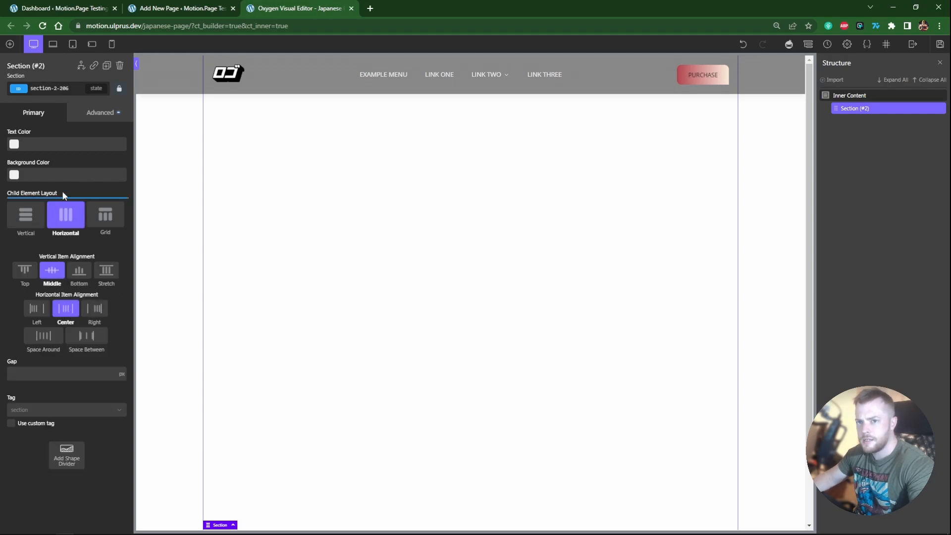
Step: Add a div inside the section and rename it "Hero Container"
{"action": "left_click", "coordinate": [9, 44]}
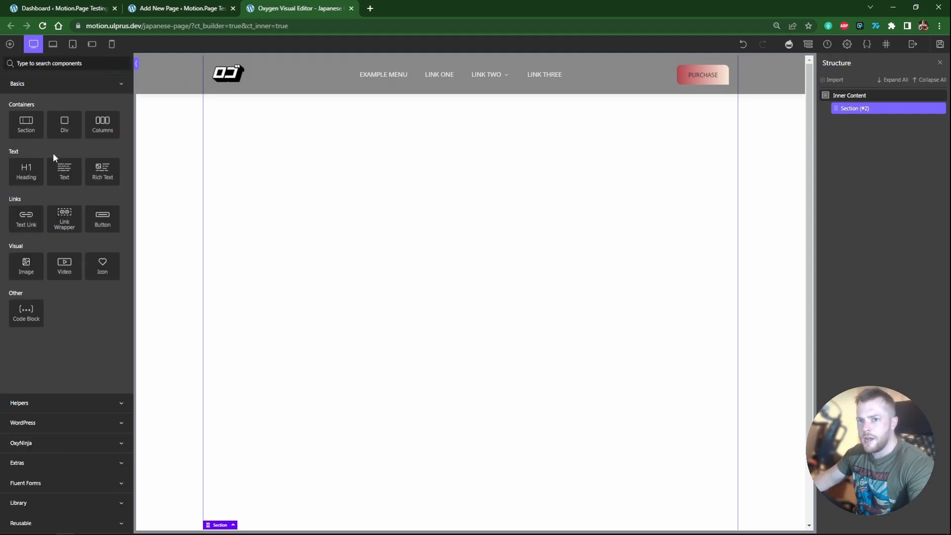
{"action": "left_click", "coordinate": [64, 124]}
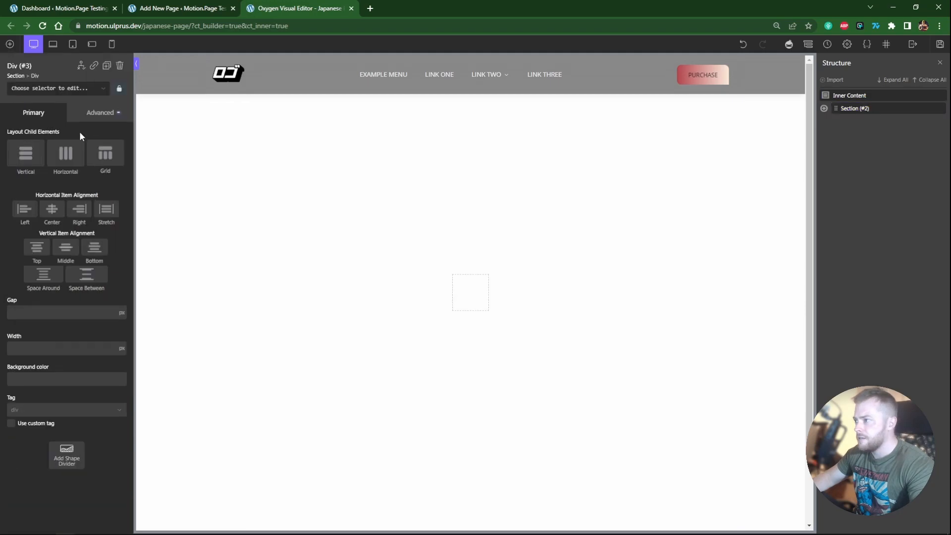
{"action": "left_click", "coordinate": [824, 108]}
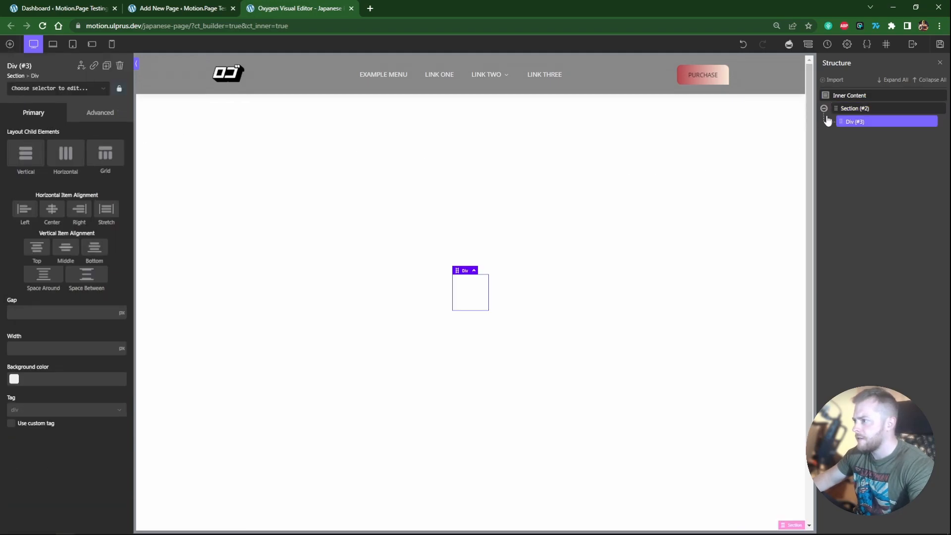
{"action": "double_click", "coordinate": [857, 122]}
{"action": "type", "text": "Hero Container"}
{"action": "key", "text": "Return"}
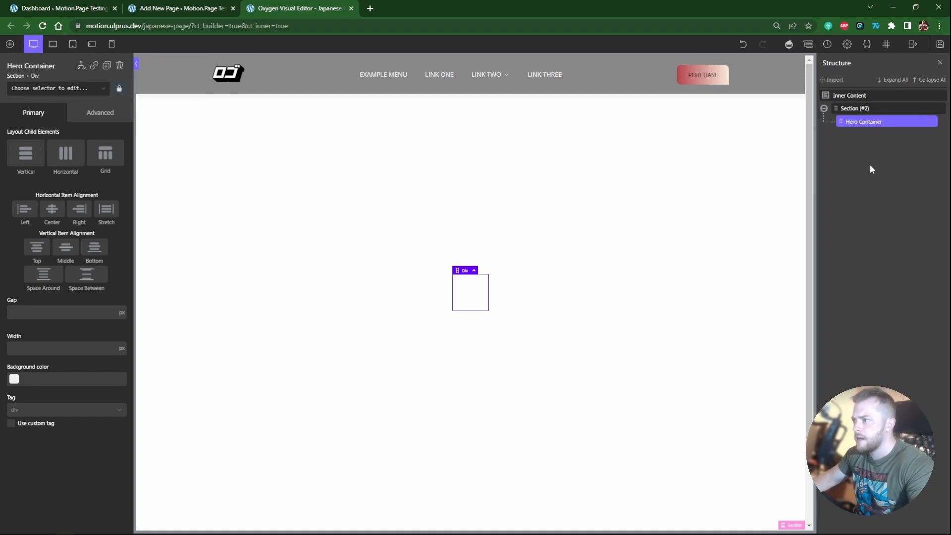
Step: Give the section a video background using Japan-in-8K-ULTRA-HD-Land-of-The-Rising-Sun-60-FPS.mp4 from the media library
{"action": "left_click", "coordinate": [852, 109]}
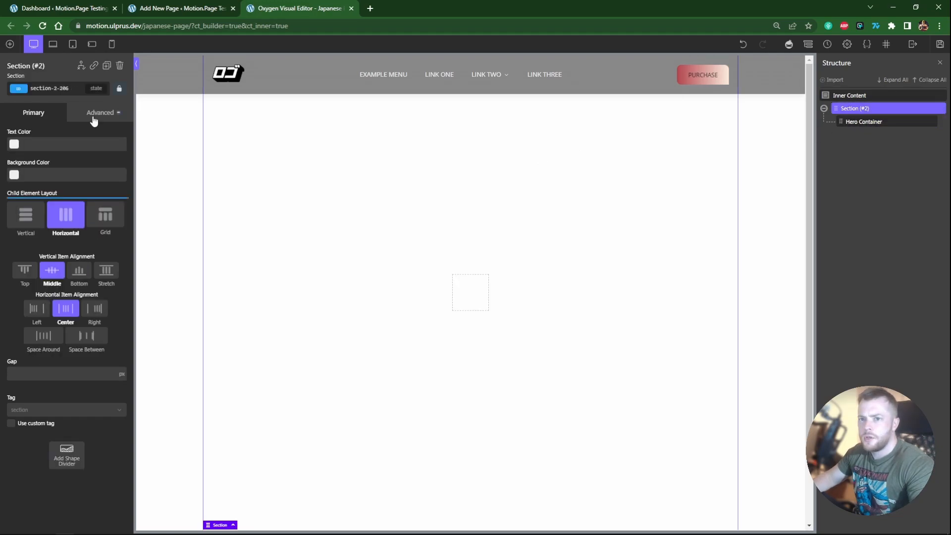
{"action": "left_click", "coordinate": [93, 120]}
{"action": "left_click", "coordinate": [61, 143]}
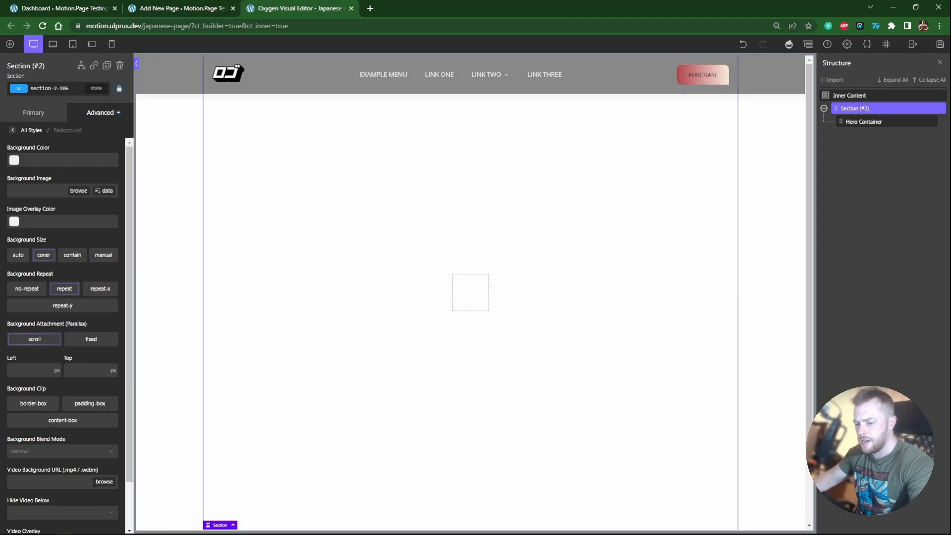
{"action": "left_click", "coordinate": [103, 482]}
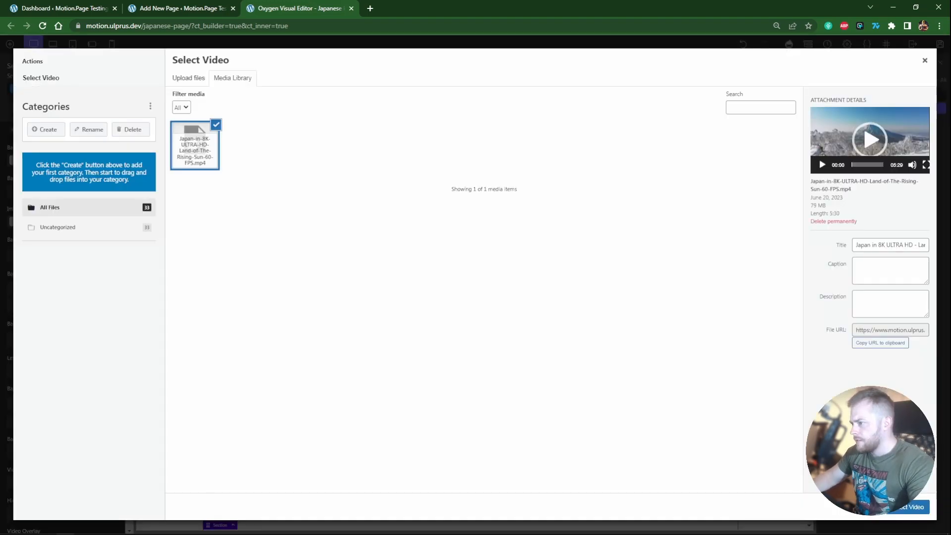
{"action": "left_click", "coordinate": [907, 509]}
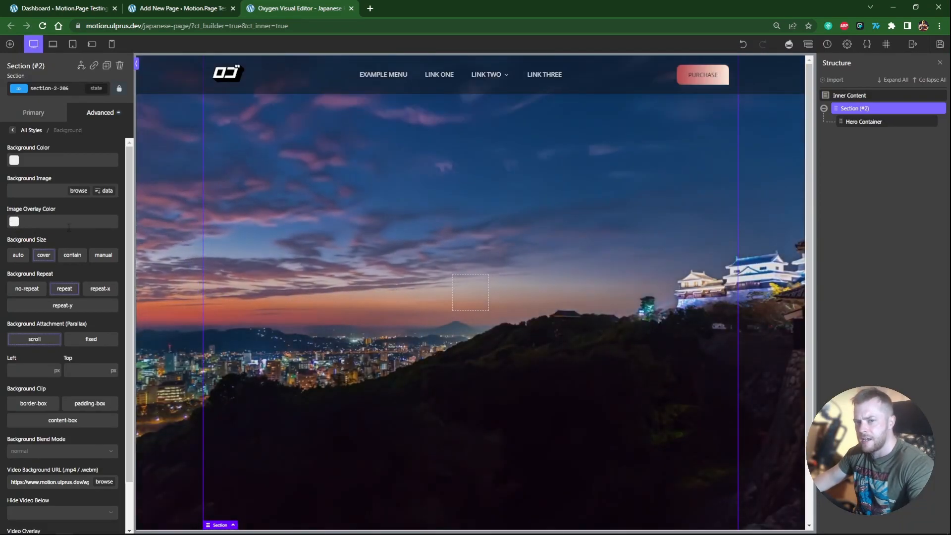
Step: Set the section's video overlay to the dark Japan palette color at 0.75 opacity, rgba(17,17,17,0.75)
{"action": "left_click", "coordinate": [14, 221]}
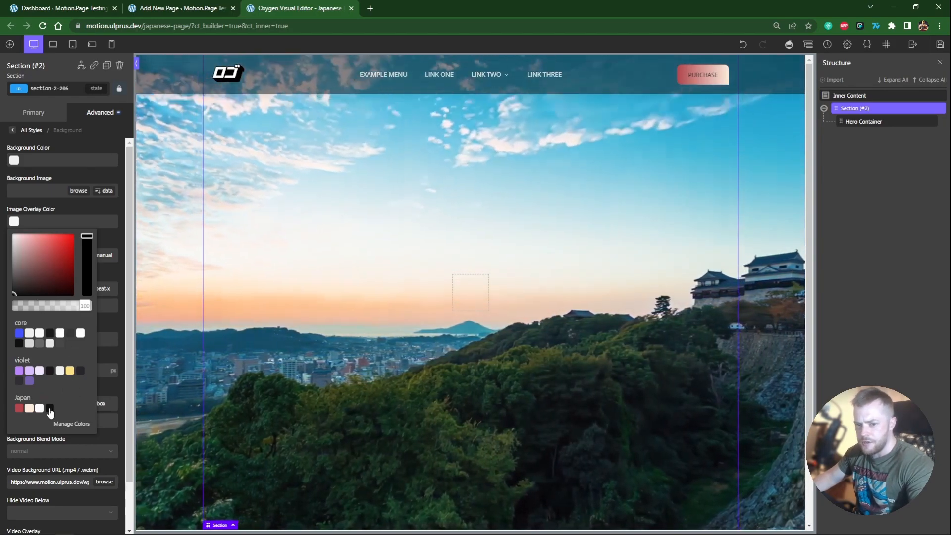
{"action": "scroll", "coordinate": [49, 471], "scroll_direction": "down", "scroll_amount": 1}
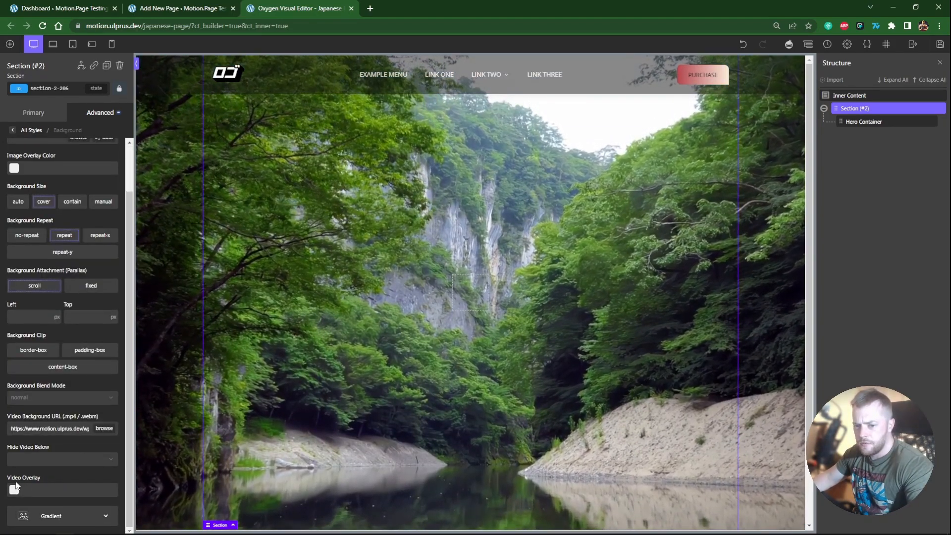
{"action": "left_click", "coordinate": [14, 490]}
{"action": "scroll", "coordinate": [34, 446], "scroll_direction": "down", "scroll_amount": 3}
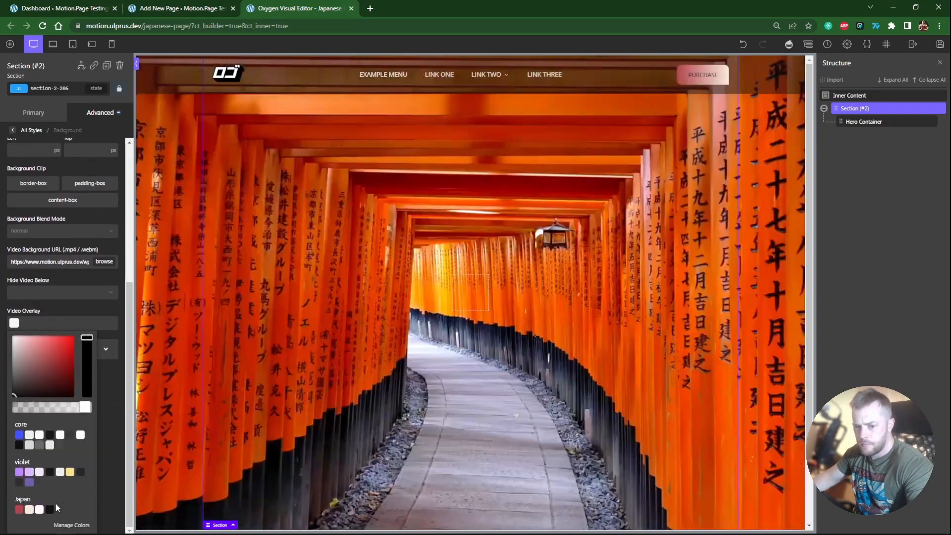
{"action": "left_click", "coordinate": [72, 407]}
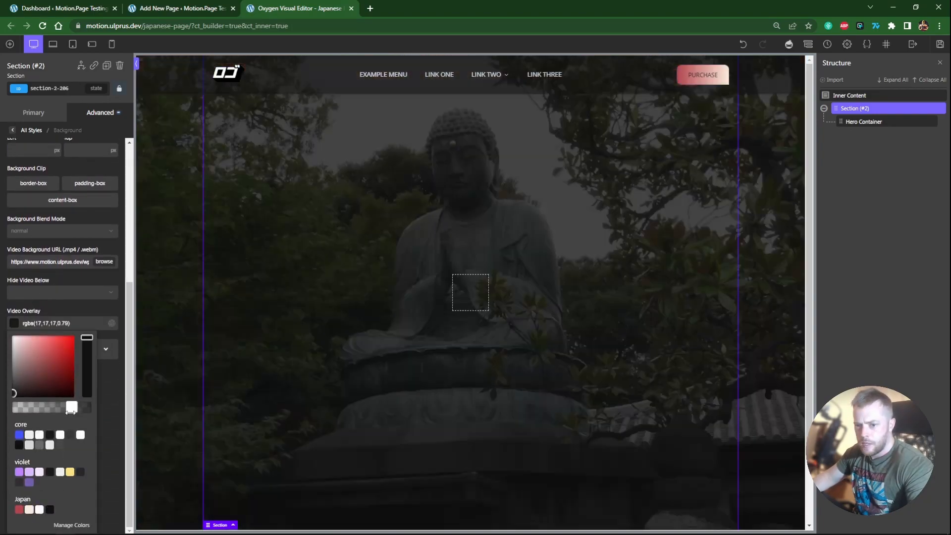
{"action": "left_click_drag", "start_coordinate": [73, 408], "coordinate": [71, 407]}
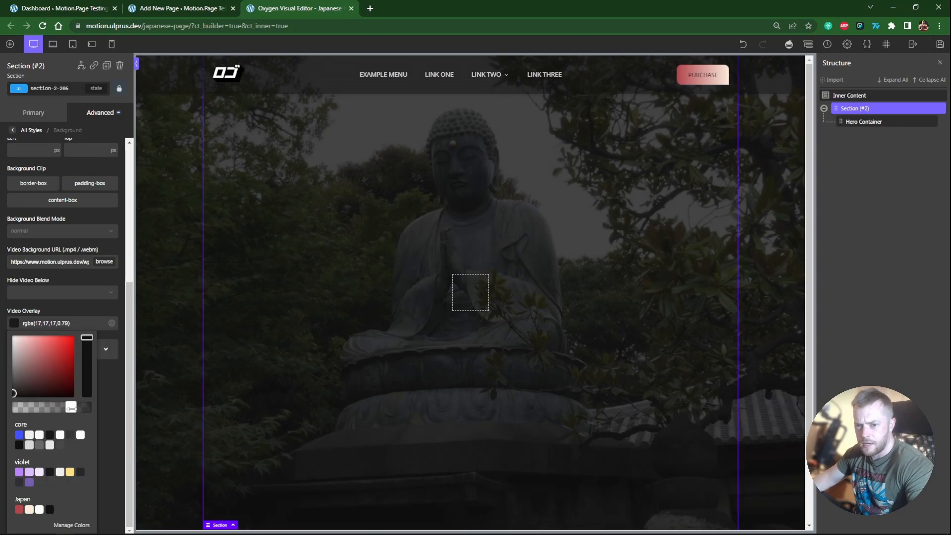
{"action": "left_click_drag", "start_coordinate": [69, 408], "coordinate": [66, 407]}
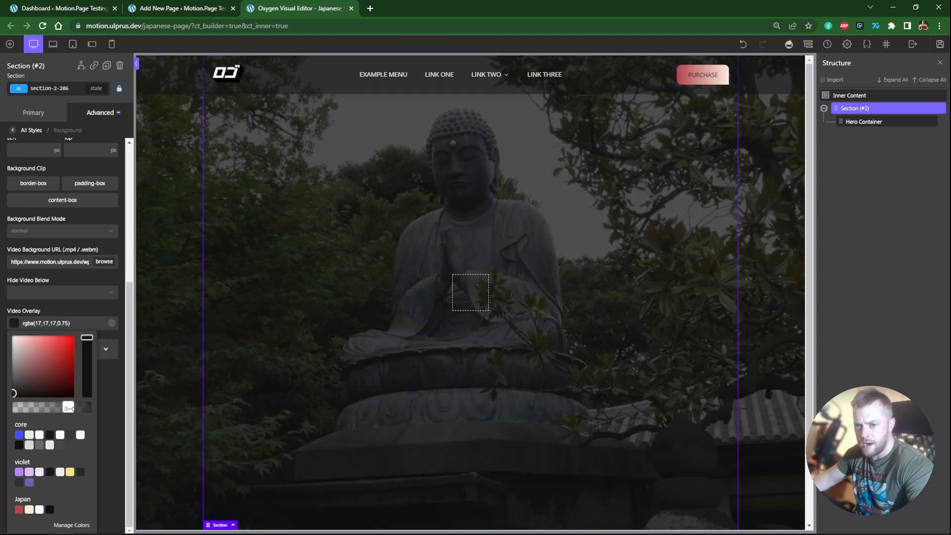
{"action": "scroll", "coordinate": [52, 473], "scroll_direction": "up", "scroll_amount": 3}
{"action": "scroll", "coordinate": [62, 482], "scroll_direction": "down", "scroll_amount": 3}
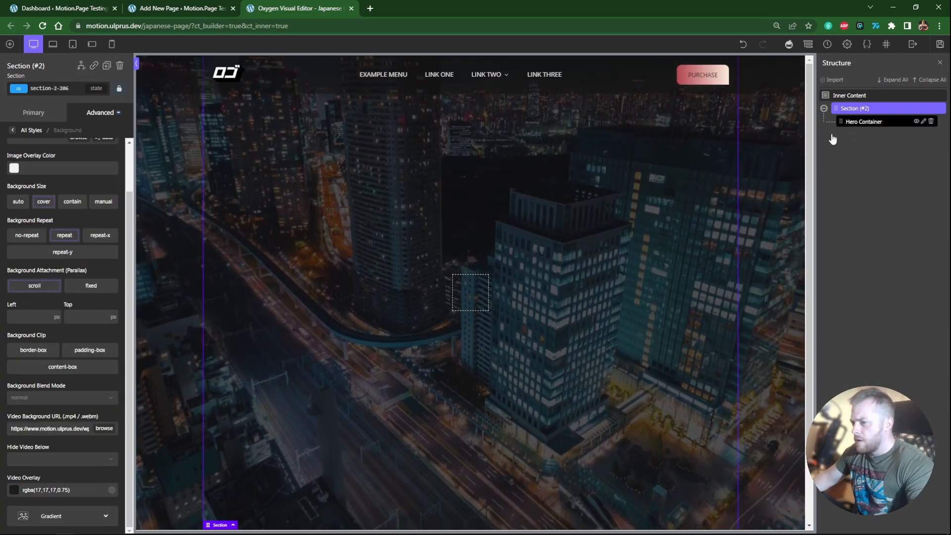
Step: Add a heading inside the Hero Container and duplicate it to get two headings
{"action": "left_click", "coordinate": [862, 122]}
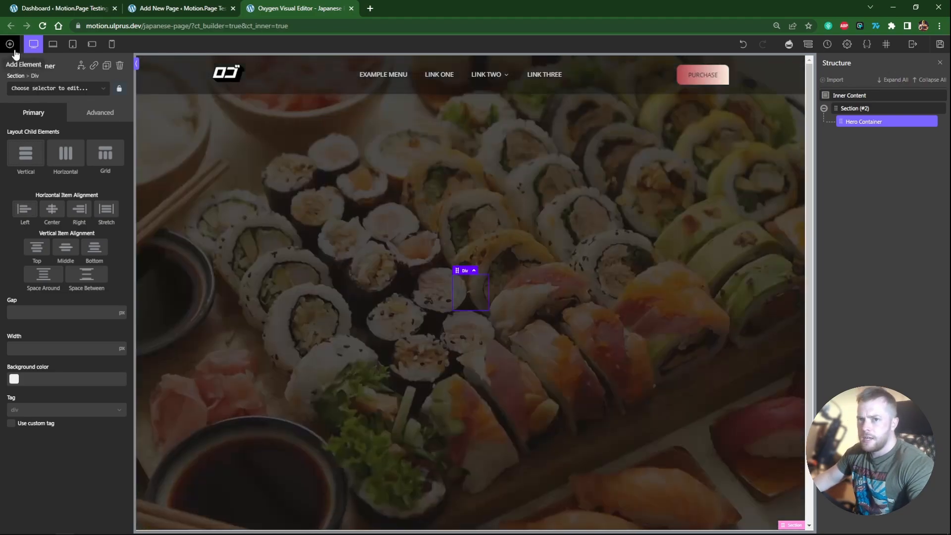
{"action": "left_click", "coordinate": [10, 44]}
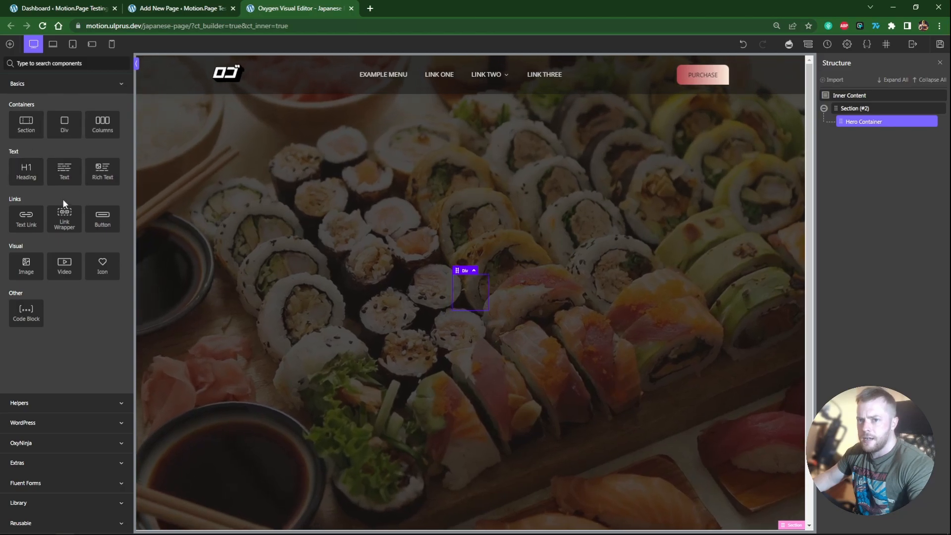
{"action": "left_click", "coordinate": [25, 173]}
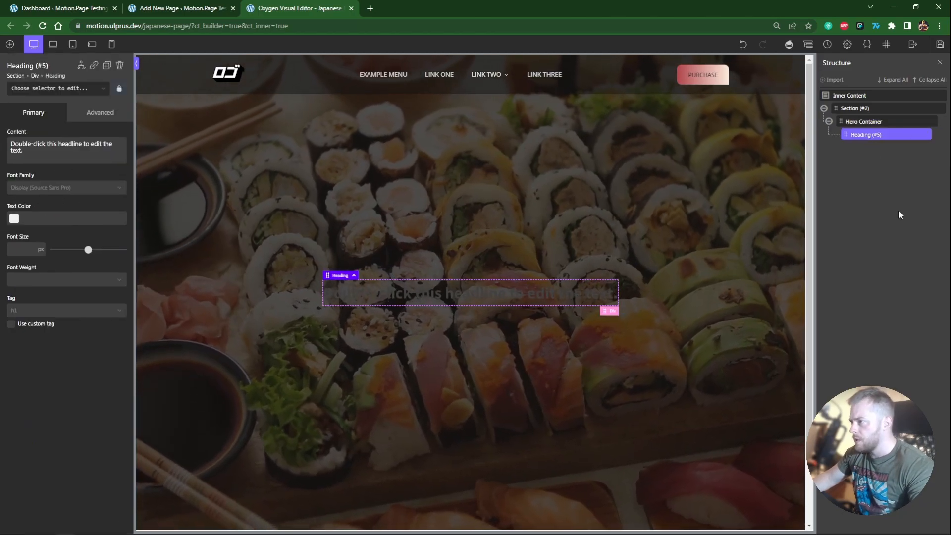
{"action": "key", "text": "ctrl+d"}
Step: Add a div below the two headings in the Hero Container and rename it "Button Wrapper"
{"action": "left_click", "coordinate": [10, 44]}
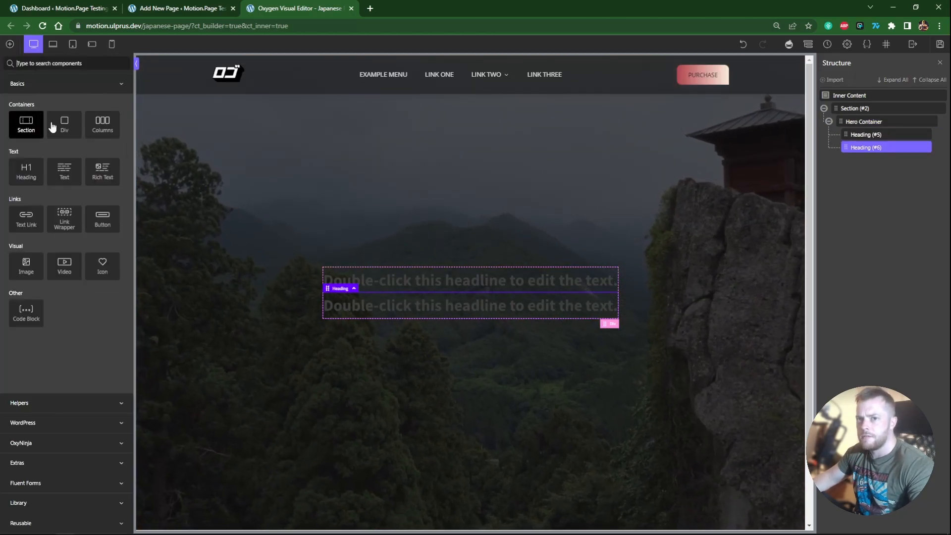
{"action": "left_click", "coordinate": [64, 125]}
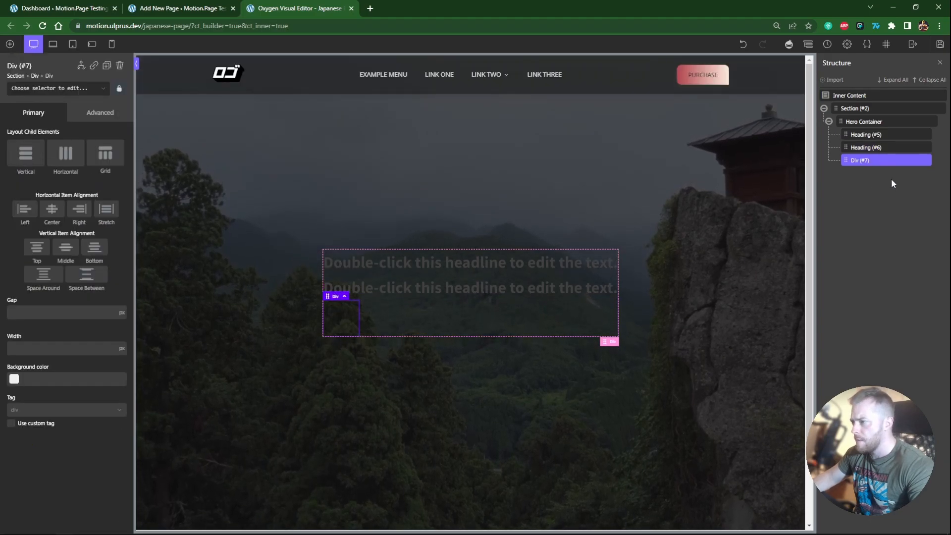
{"action": "double_click", "coordinate": [859, 160]}
{"action": "type", "text": "Button Wrapper"}
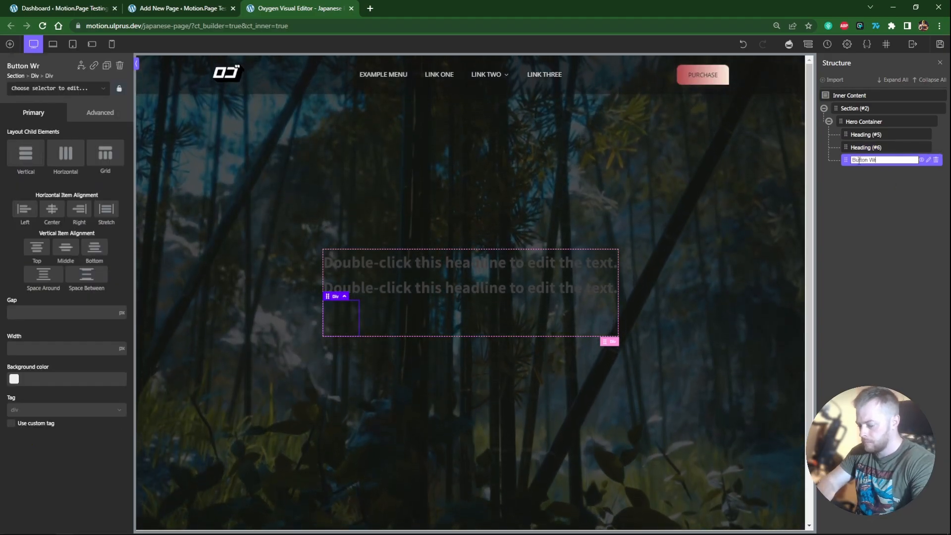
{"action": "key", "text": "Return"}
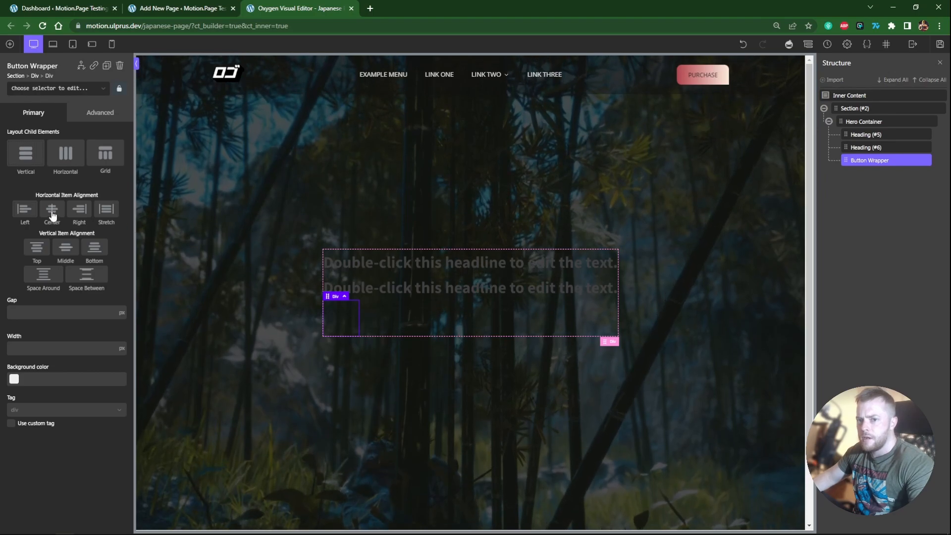
Step: Set the horizontal item alignment to center on both the Button Wrapper and the Hero Container
{"action": "left_click", "coordinate": [52, 208]}
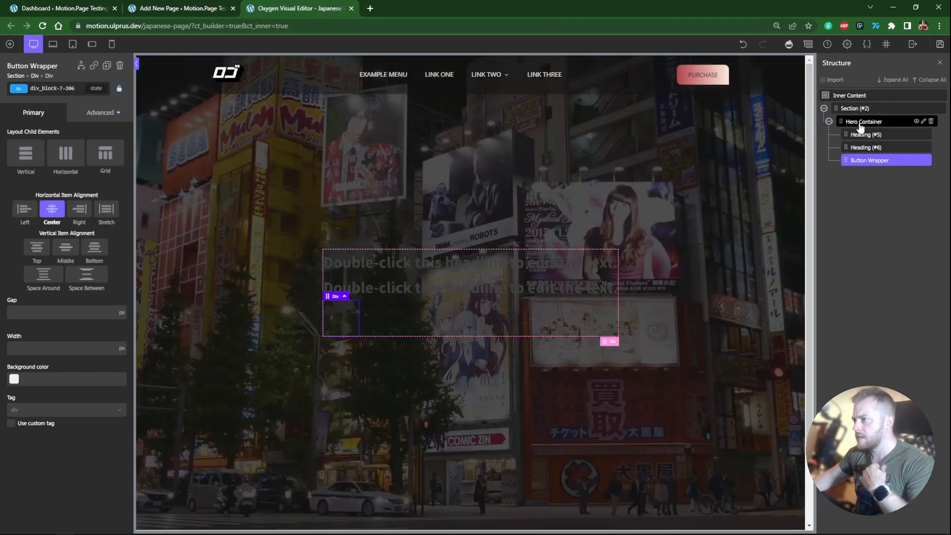
{"action": "left_click", "coordinate": [864, 121]}
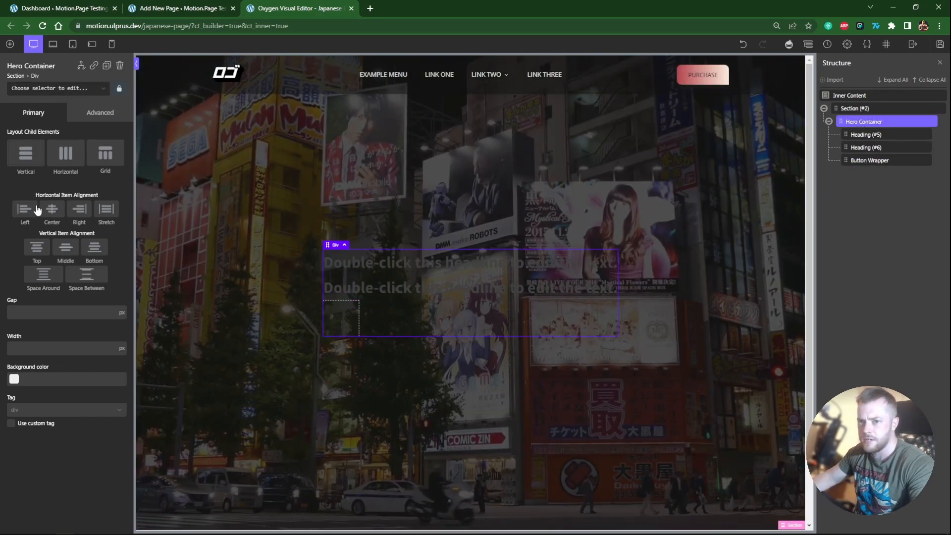
{"action": "left_click", "coordinate": [62, 209]}
Step: Add a div inside the Button Wrapper and rename it "Button Main"
{"action": "left_click", "coordinate": [470, 321]}
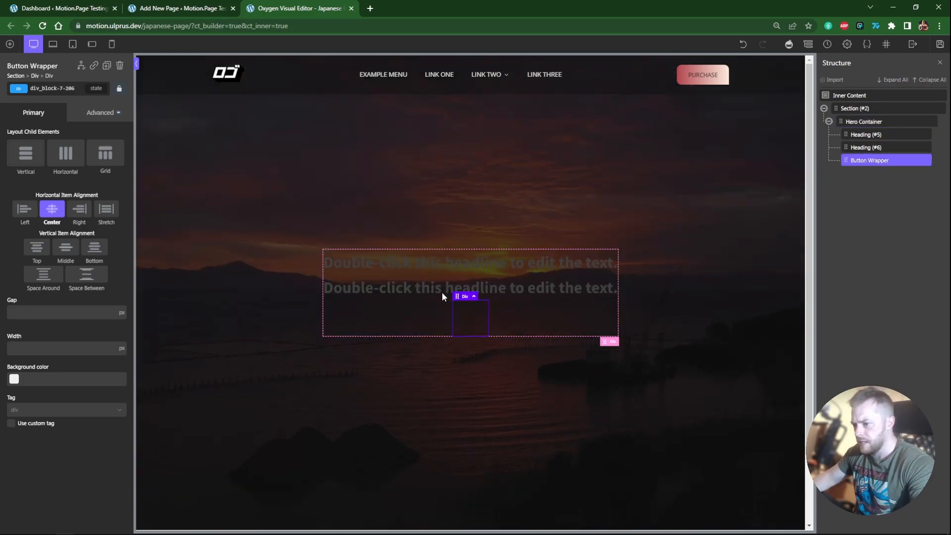
{"action": "left_click", "coordinate": [9, 43]}
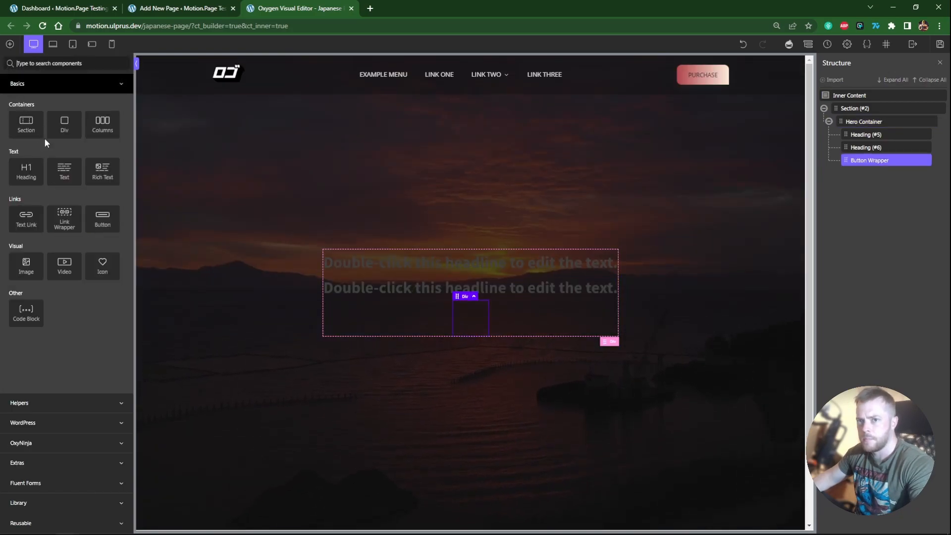
{"action": "left_click", "coordinate": [64, 125]}
{"action": "type", "text": "Button Main"}
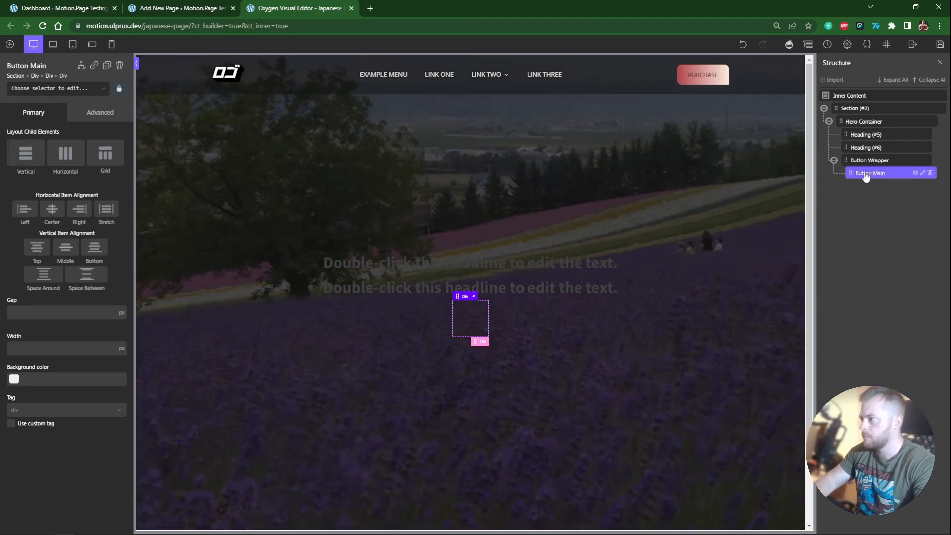
Step: Duplicate Button Main as "Button Secondary", and lay out the Button Wrapper's children horizontally with middle vertical and center horizontal alignment
{"action": "key", "text": "ctrl+d"}
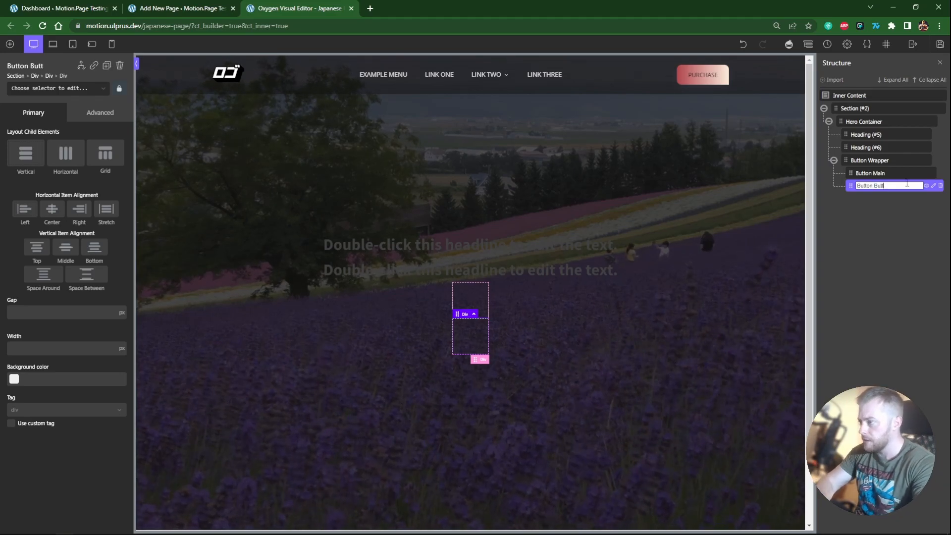
{"action": "type", "text": "Secondary"}
{"action": "left_click", "coordinate": [871, 160]}
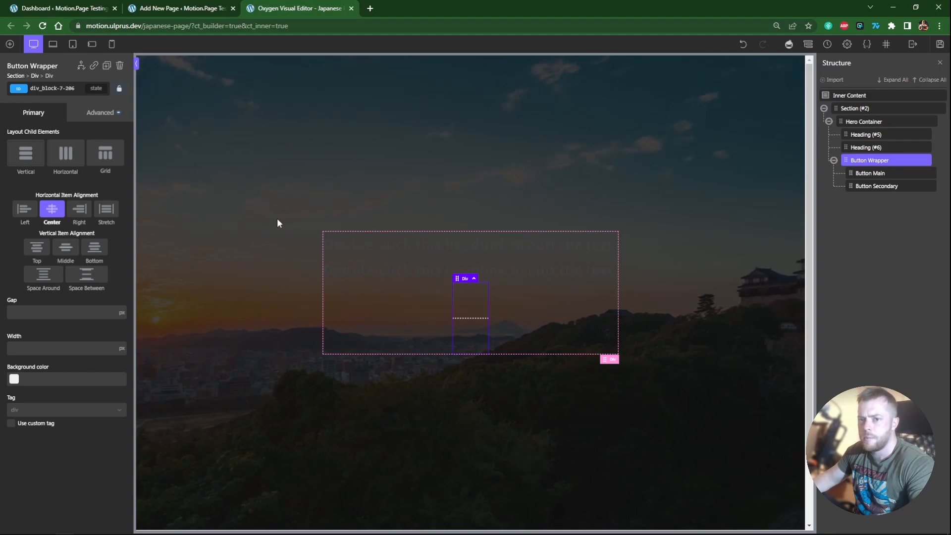
{"action": "left_click", "coordinate": [61, 157]}
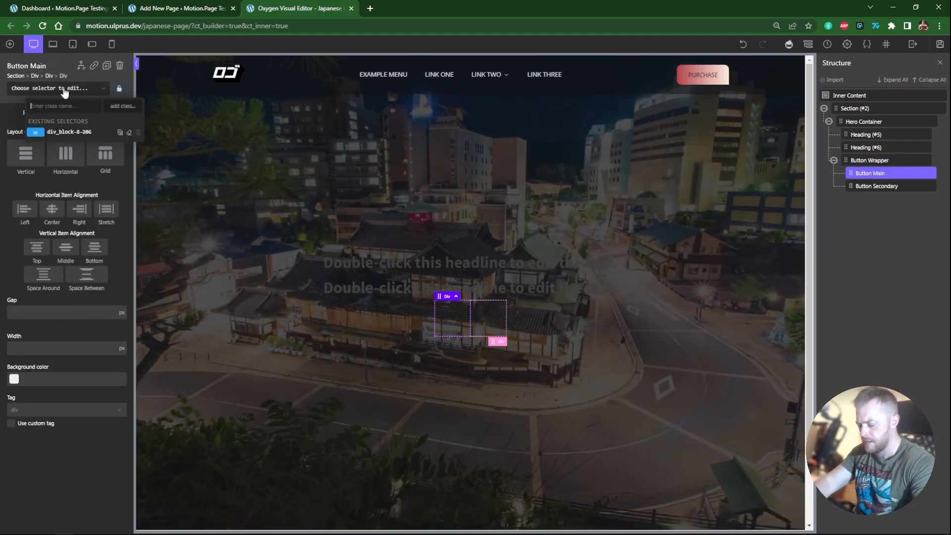
Step: Apply the classes c-btn-m and c-v-btn-main to the Button Main div
{"action": "type", "text": "c-btn-m"}
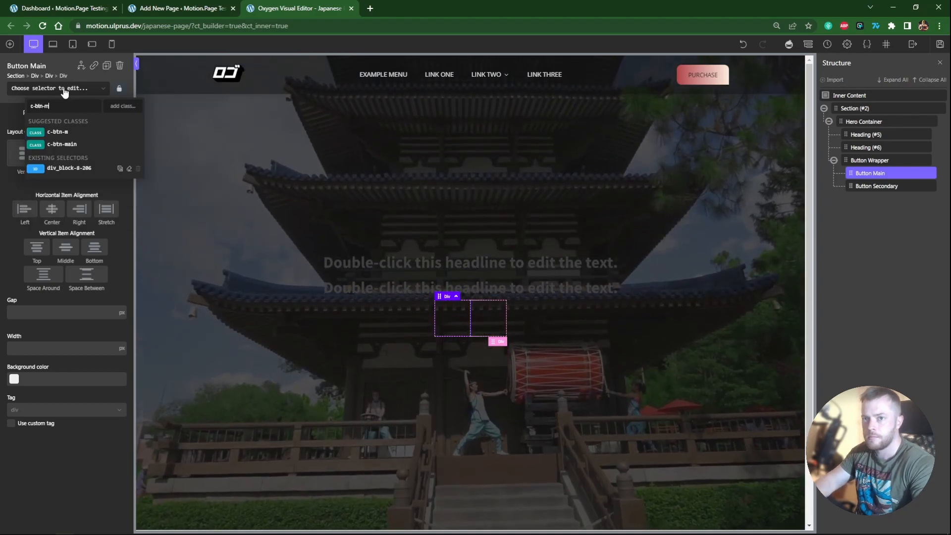
{"action": "left_click", "coordinate": [67, 131]}
{"action": "type", "text": "c-v"}
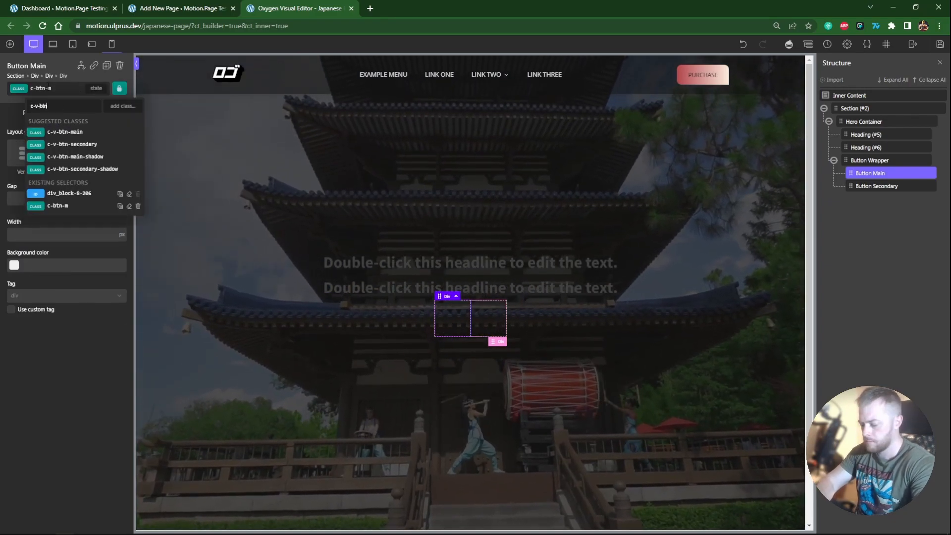
{"action": "left_click", "coordinate": [55, 132]}
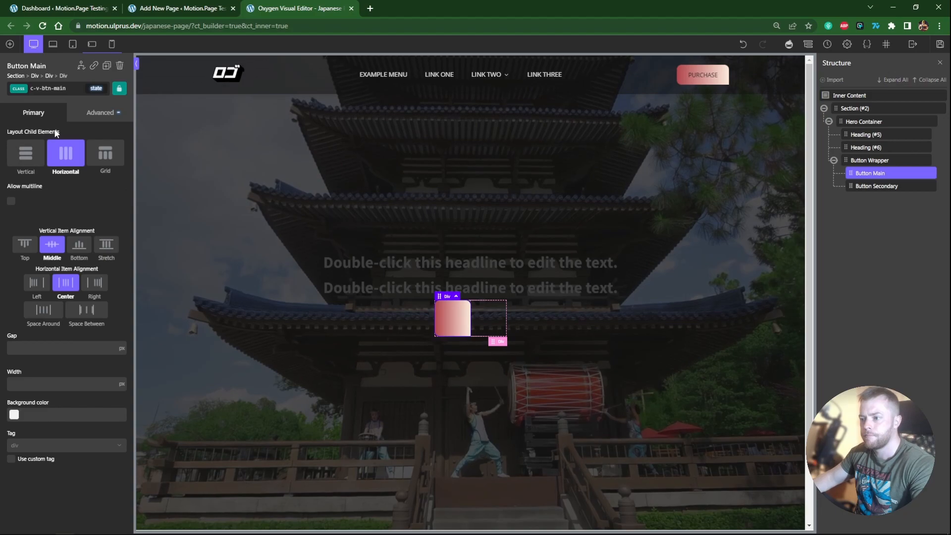
Step: Replace the unstyled Button Secondary with a duplicate of the styled Button Main, renamed "Button Secondary"
{"action": "key", "text": "ctrl+d"}
{"action": "double_click", "coordinate": [884, 187]}
{"action": "type", "text": "Secondary"}
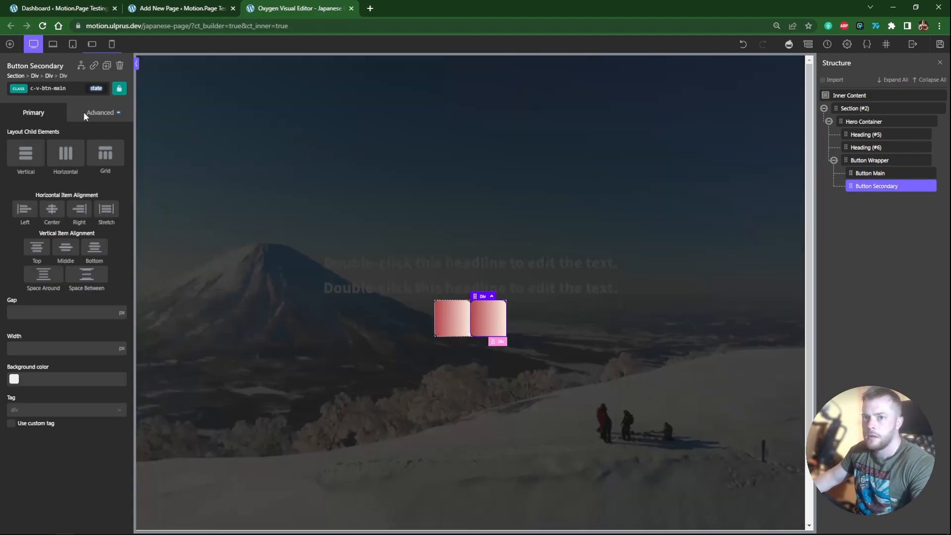
Step: Remove the c-v-btn-main class from Button Secondary and apply c-v-btn-secondary instead
{"action": "left_click", "coordinate": [60, 89]}
{"action": "left_click", "coordinate": [138, 157]}
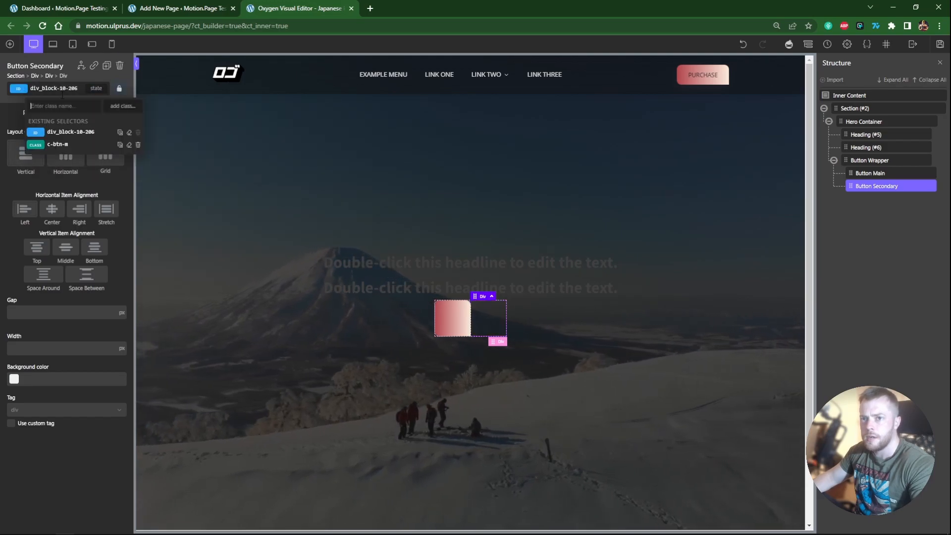
{"action": "type", "text": "c-v"}
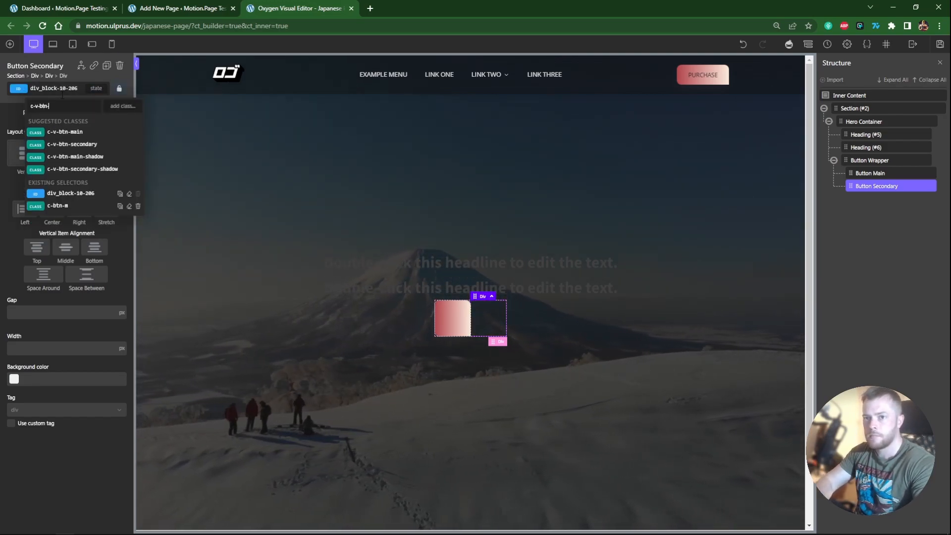
{"action": "type", "text": "-btn-"}
{"action": "left_click", "coordinate": [72, 144]}
Step: Add a text element inside Button Main reading "Explore More"
{"action": "left_click", "coordinate": [447, 315]}
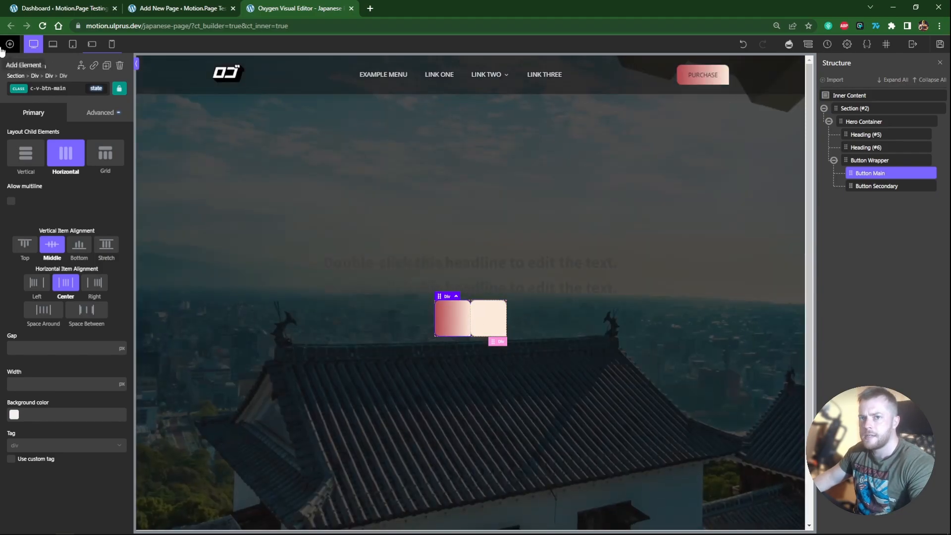
{"action": "left_click", "coordinate": [9, 44]}
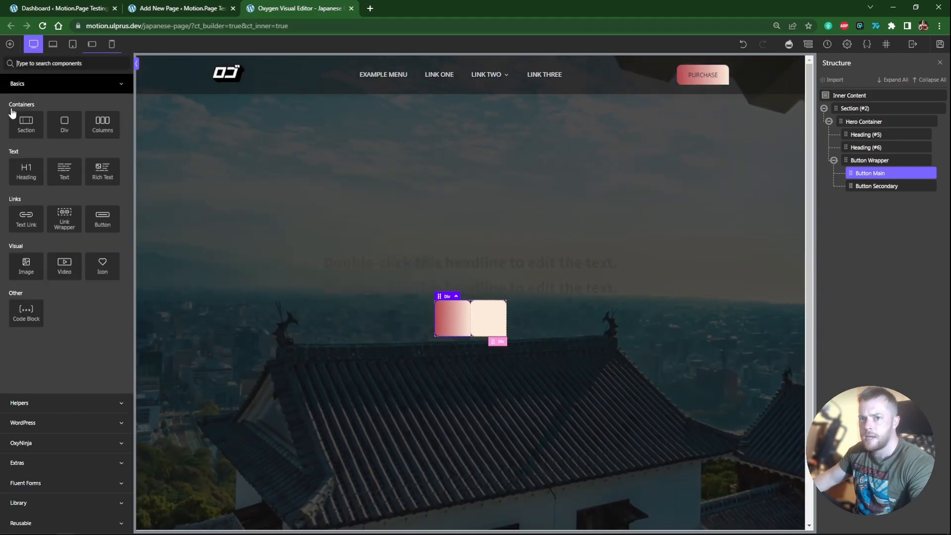
{"action": "left_click", "coordinate": [65, 173]}
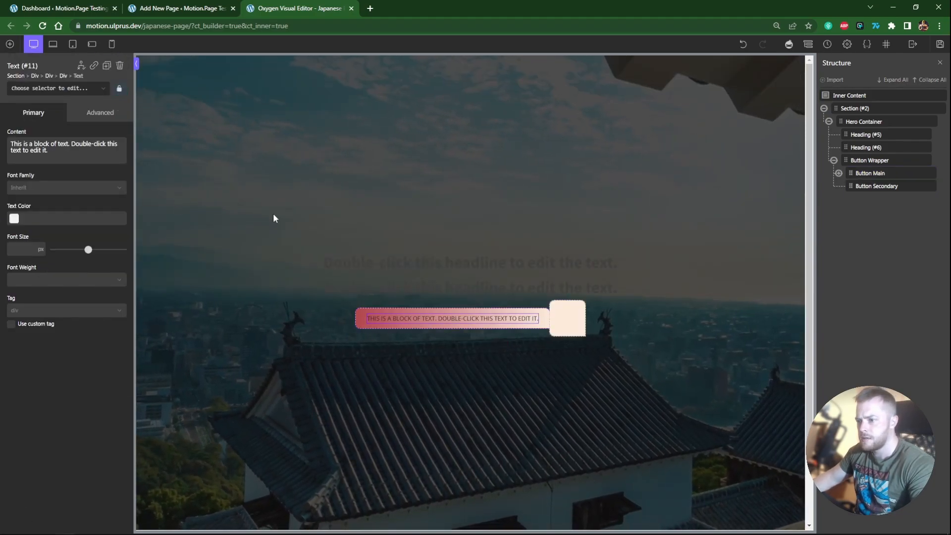
{"action": "double_click", "coordinate": [422, 319]}
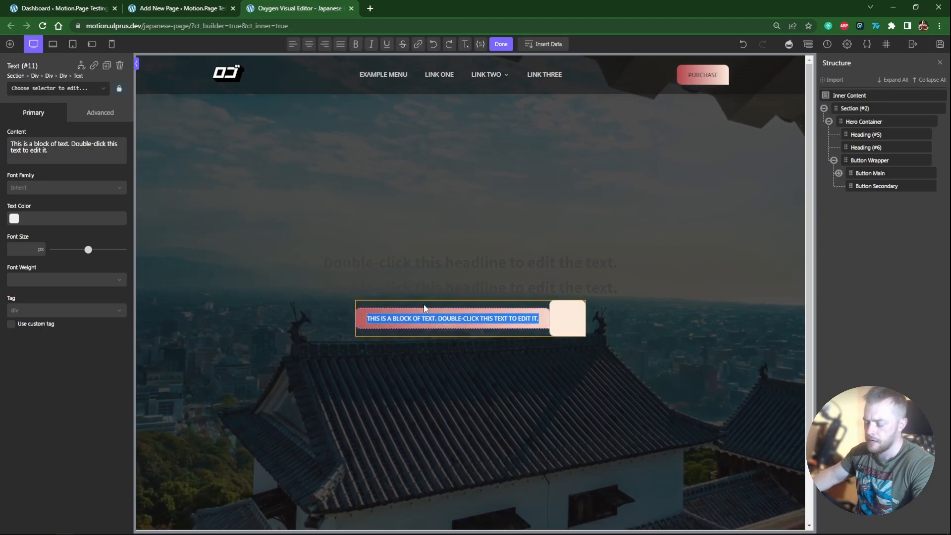
{"action": "type", "text": "Explore More"}
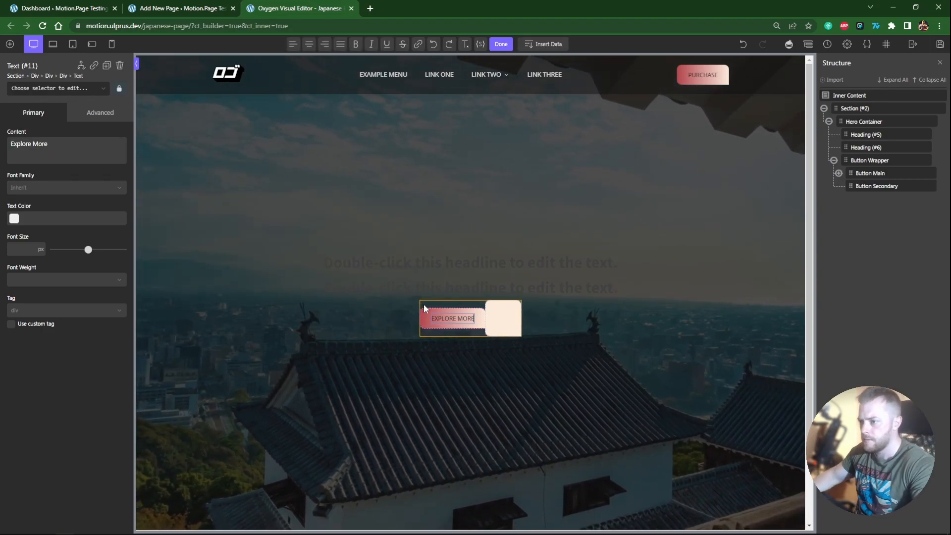
Step: Add a text element inside Button Secondary reading "Purchase Tour"
{"action": "left_click", "coordinate": [506, 325]}
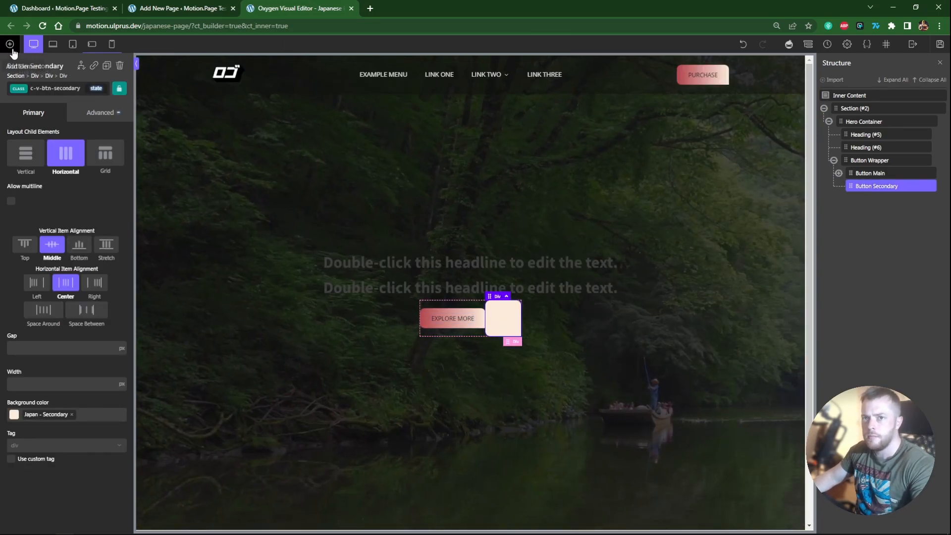
{"action": "left_click", "coordinate": [9, 43]}
{"action": "left_click", "coordinate": [65, 173]}
{"action": "double_click", "coordinate": [467, 322]}
{"action": "type", "text": "Purchase"}
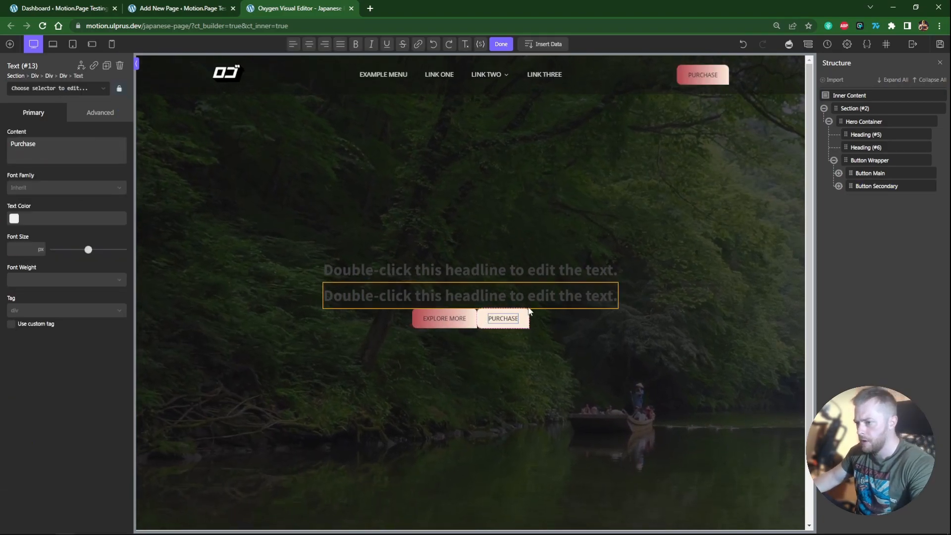
{"action": "type", "text": " Tour"}
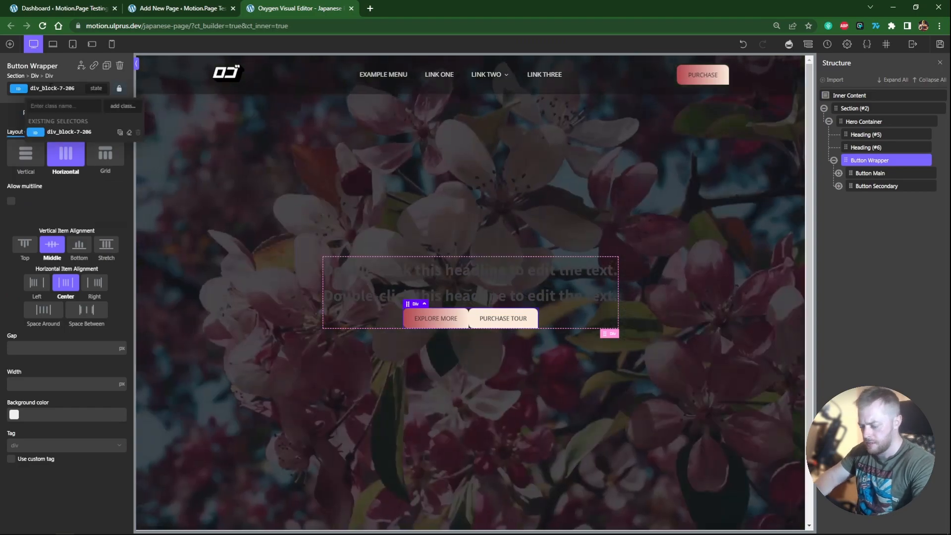
Step: Apply the c-columns-gap-l class to the Button Wrapper and the c-owl-l class to the Hero Container
{"action": "type", "text": "gap-"}
{"action": "left_click", "coordinate": [69, 158]}
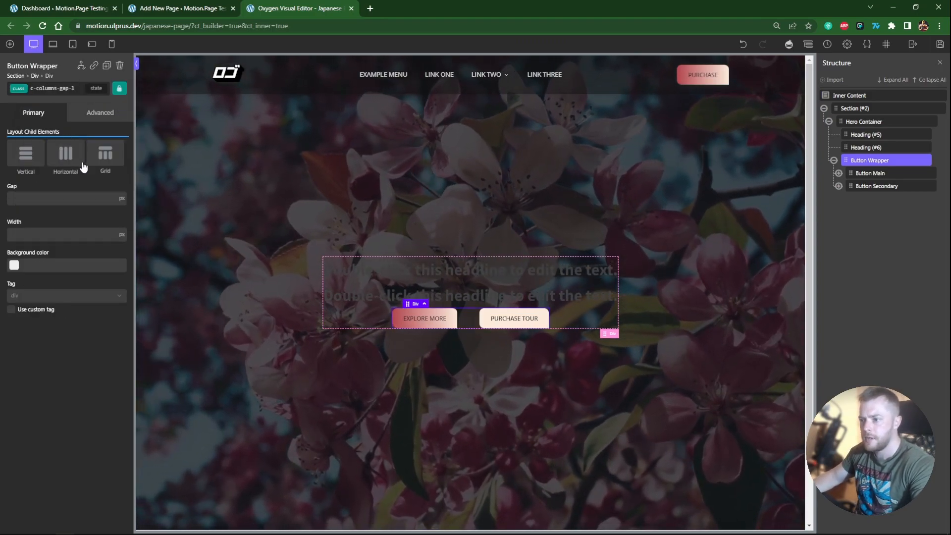
{"action": "left_click", "coordinate": [837, 121]}
{"action": "left_click", "coordinate": [44, 91]}
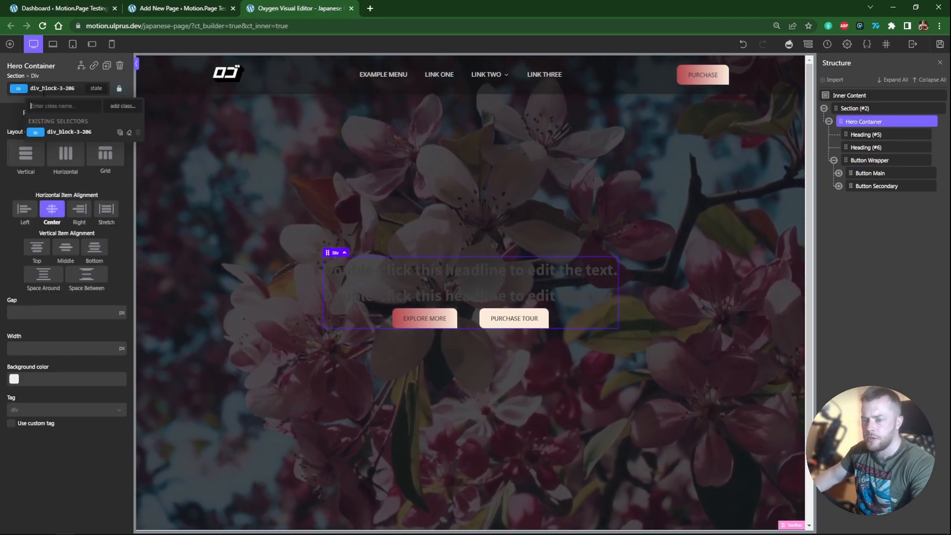
{"action": "type", "text": "owl-m"}
{"action": "key", "text": "BackSpace"}
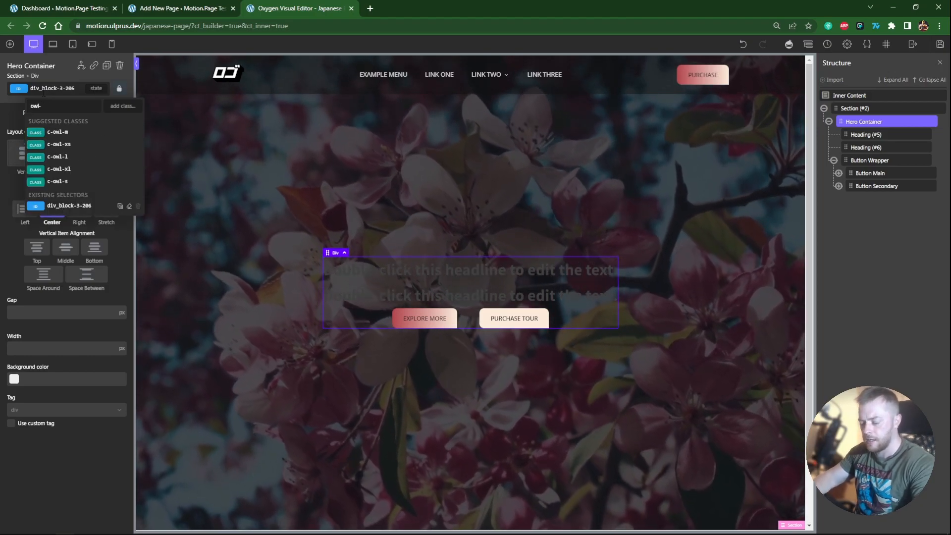
{"action": "type", "text": "l"}
{"action": "left_click", "coordinate": [64, 133]}
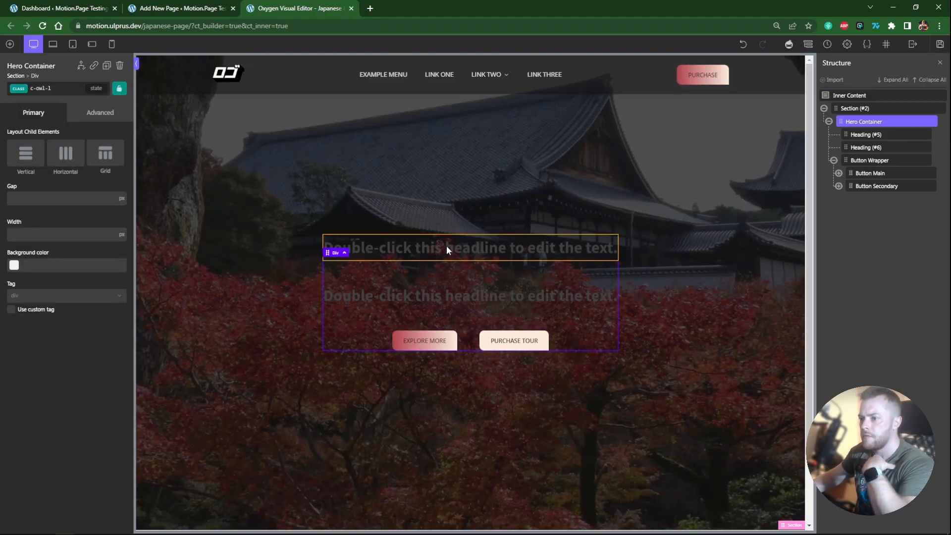
Step: Apply the c-v-text-gradient and c-h5 classes to the first heading in the Hero Container
{"action": "left_click", "coordinate": [448, 246]}
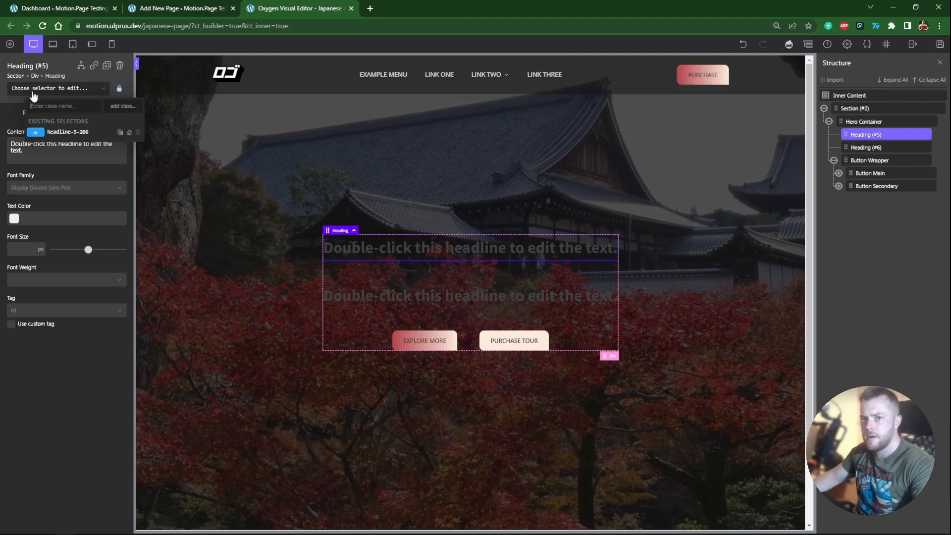
{"action": "type", "text": "c-v-"}
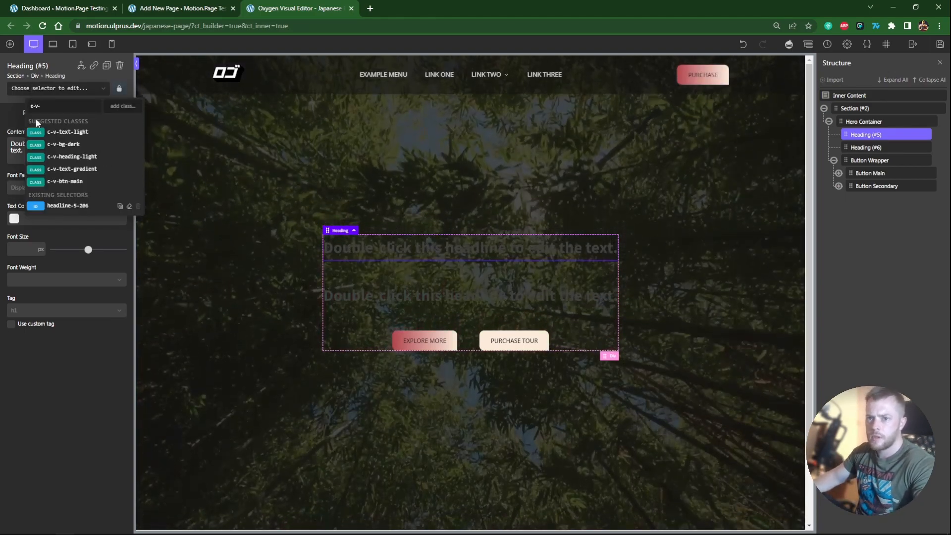
{"action": "left_click", "coordinate": [58, 169]}
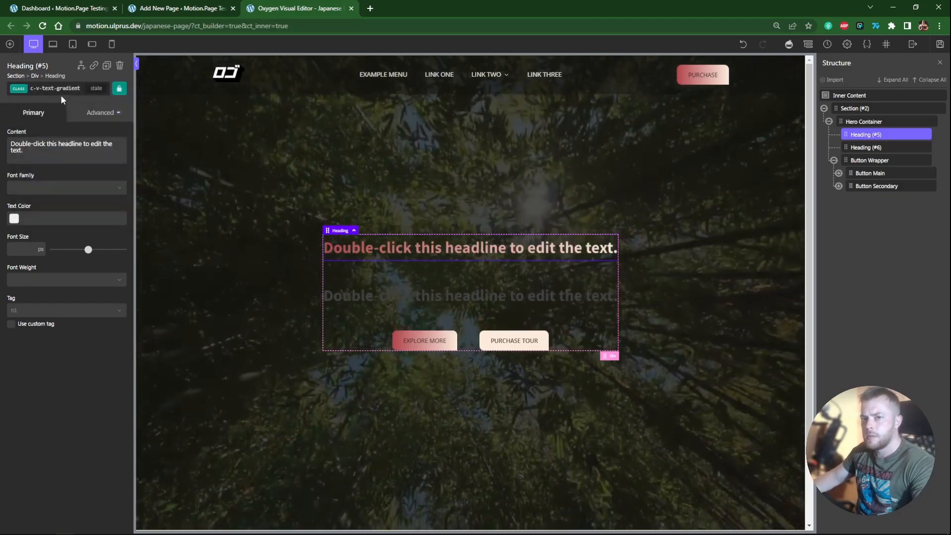
{"action": "left_click", "coordinate": [61, 92]}
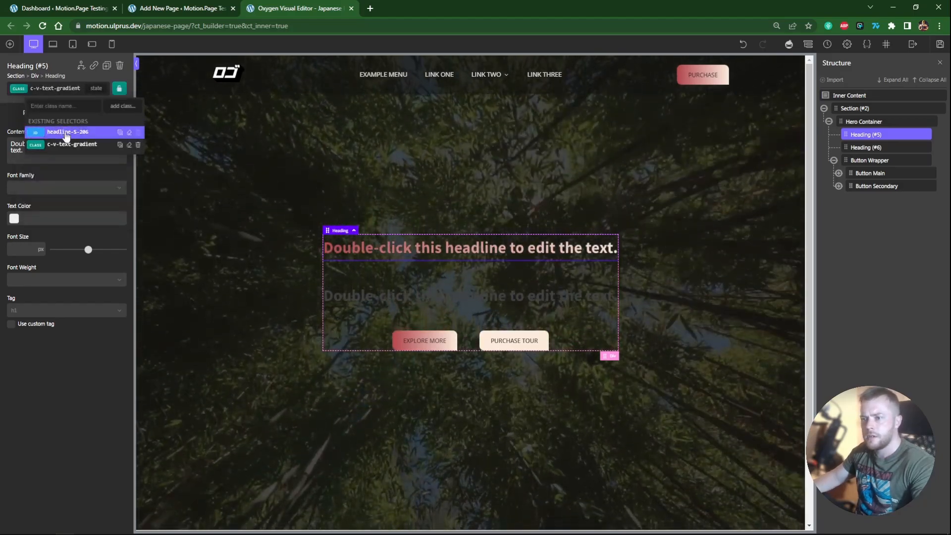
{"action": "type", "text": "h5"}
{"action": "left_click", "coordinate": [58, 137]}
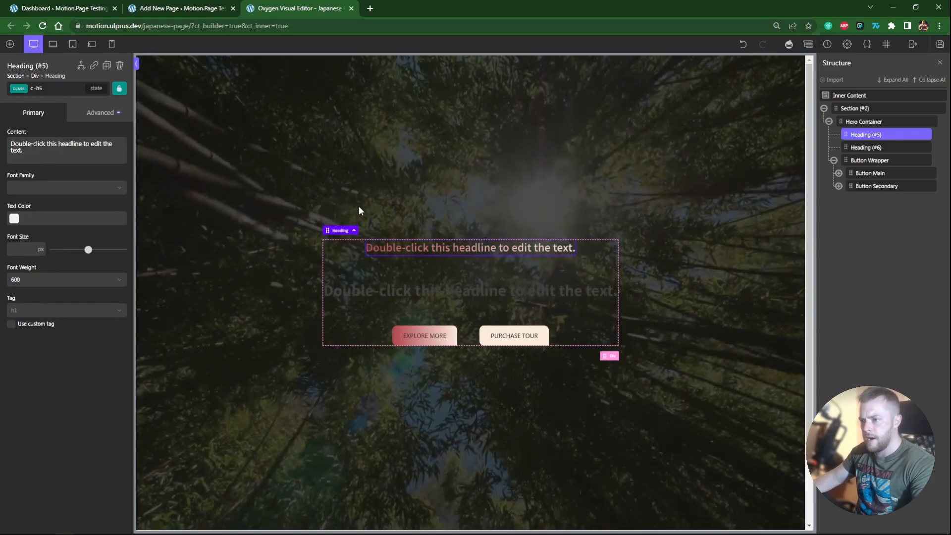
Step: Apply the c-h1 and c-heading-light classes to the second heading in the Hero Container
{"action": "double_click", "coordinate": [436, 291]}
{"action": "left_click", "coordinate": [56, 87]}
{"action": "type", "text": "h1"}
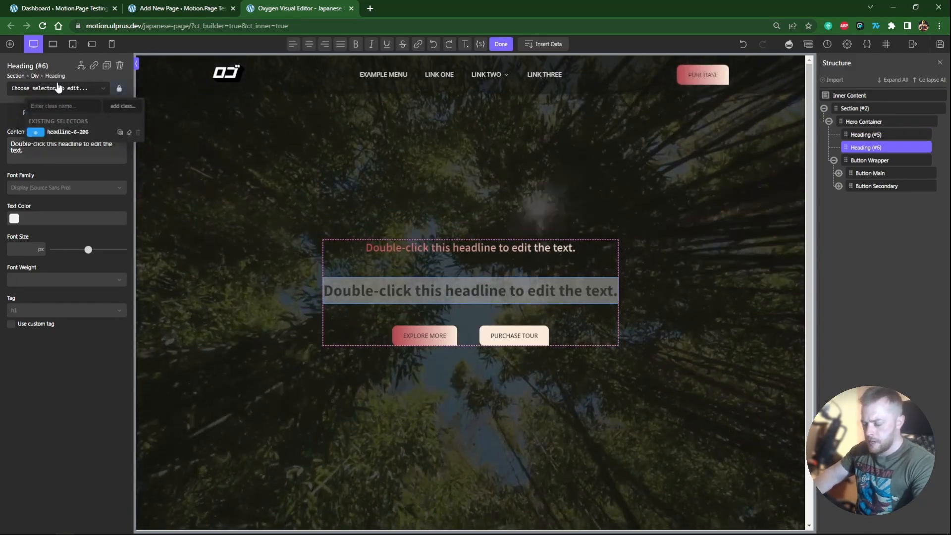
{"action": "left_click", "coordinate": [67, 123]}
{"action": "left_click", "coordinate": [372, 281]}
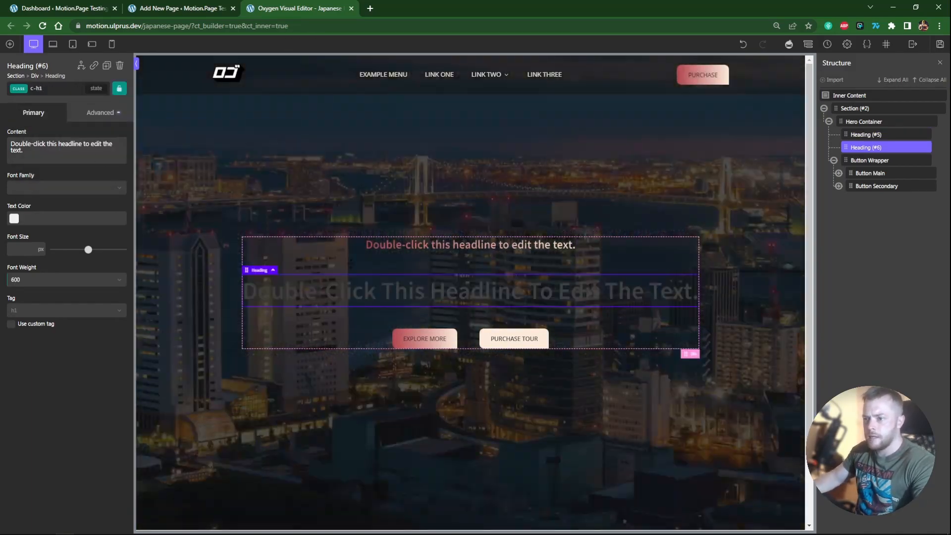
{"action": "left_click", "coordinate": [73, 95]}
{"action": "type", "text": "heading"}
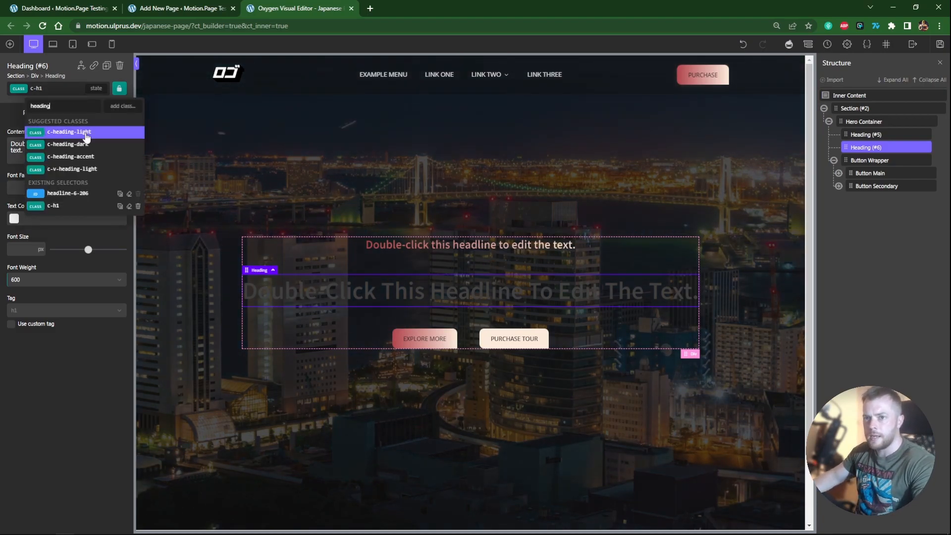
{"action": "left_click", "coordinate": [86, 135]}
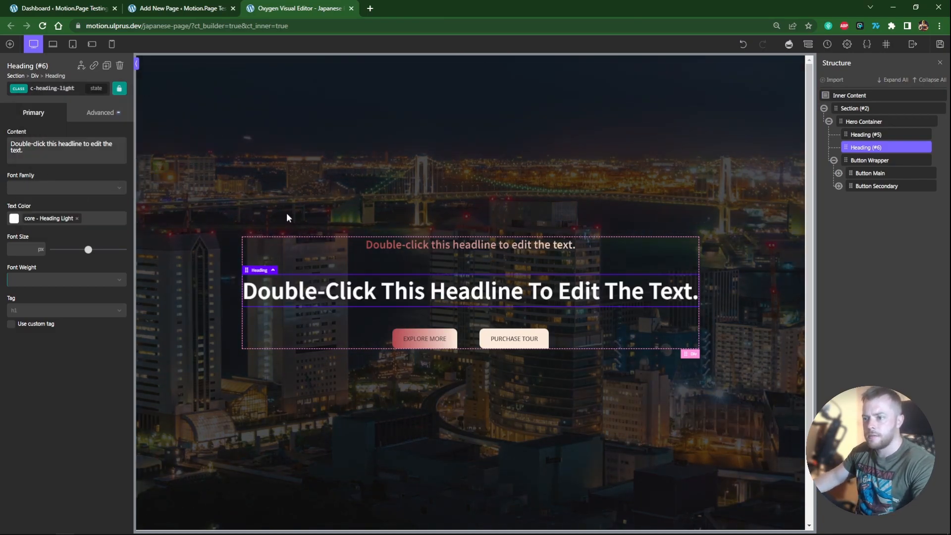
Step: Replace the second heading's text with "Come and explore the beauty of Japan"
{"action": "type", "text": "Come"}
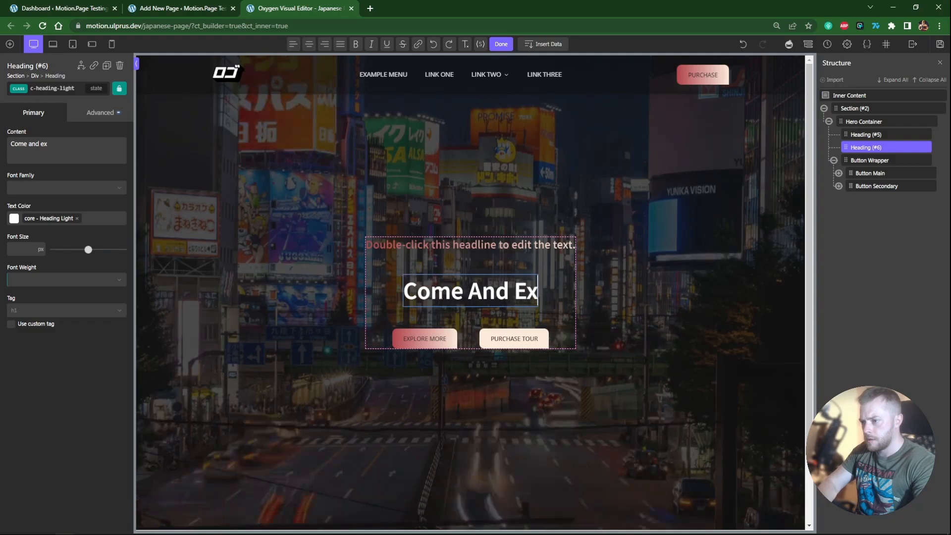
{"action": "type", "text": " and explore the beauty of japa"}
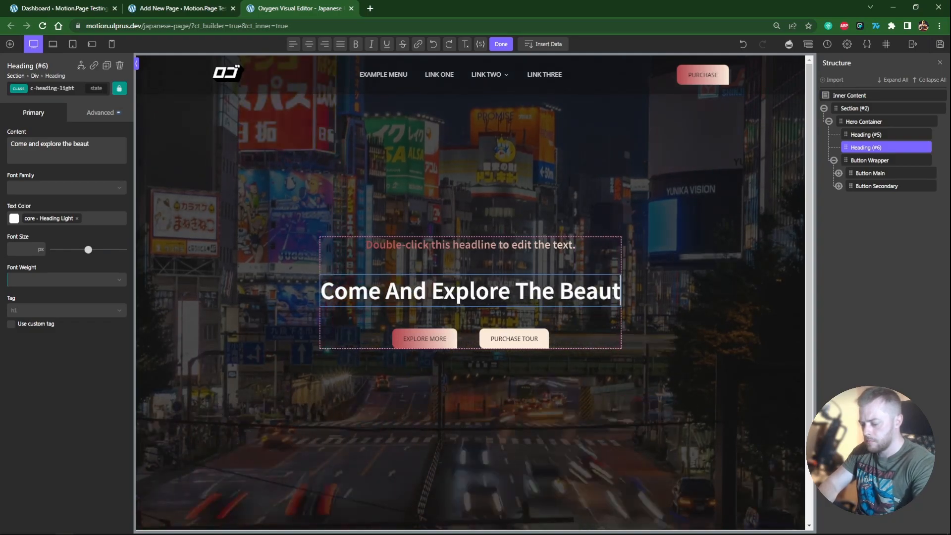
{"action": "type", "text": "n"}
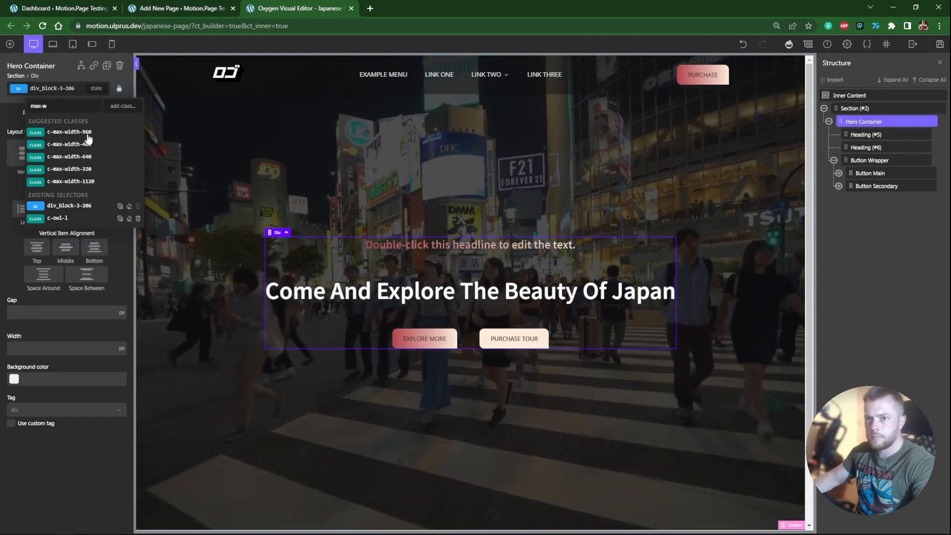
Step: Apply the c-max-width-640 class to the Hero Container and center-align the second heading's text at its ID level
{"action": "left_click", "coordinate": [95, 158]}
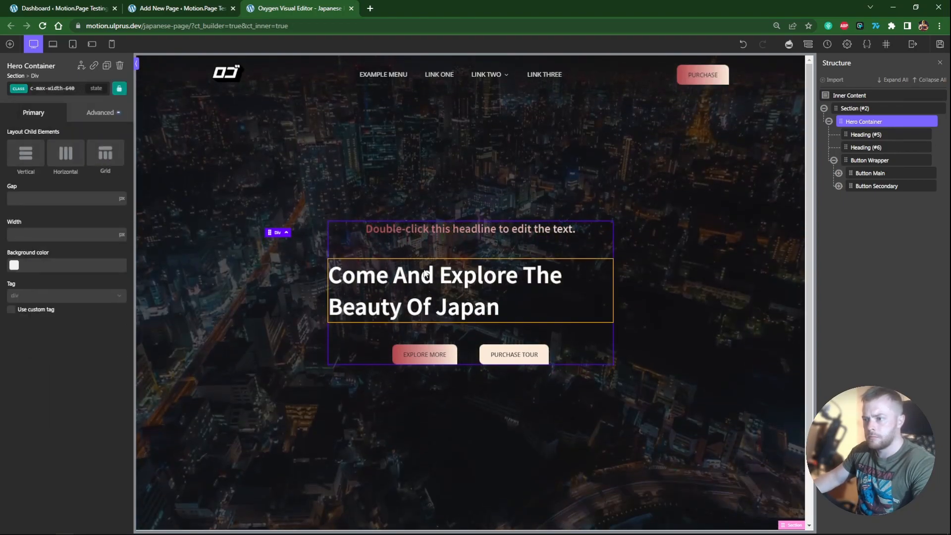
{"action": "left_click", "coordinate": [425, 274]}
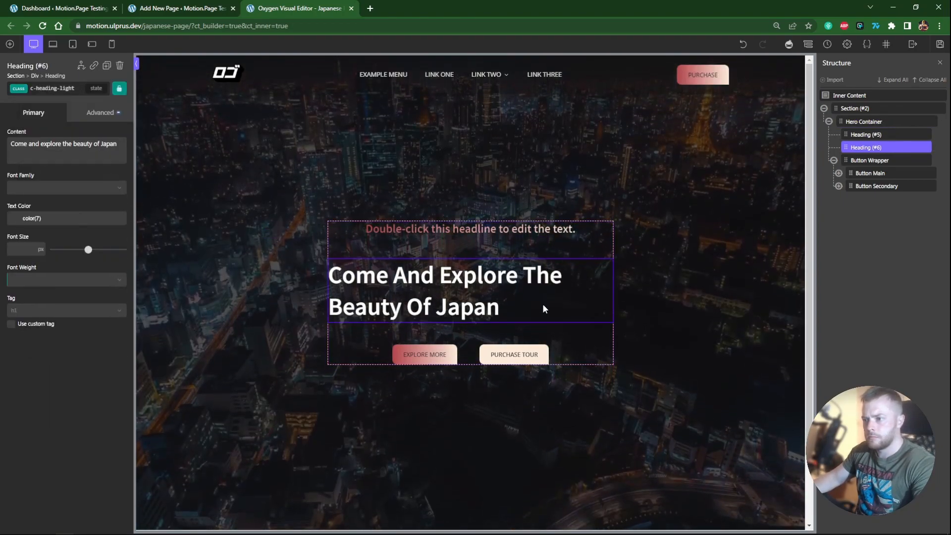
{"action": "left_click", "coordinate": [54, 89]}
{"action": "left_click", "coordinate": [78, 132]}
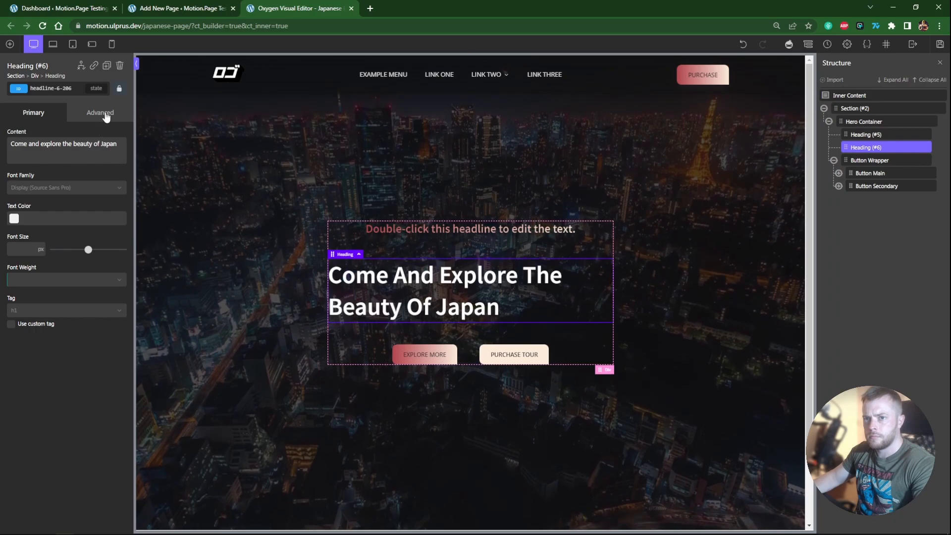
{"action": "left_click", "coordinate": [100, 113]}
{"action": "left_click", "coordinate": [50, 206]}
{"action": "left_click", "coordinate": [50, 255]}
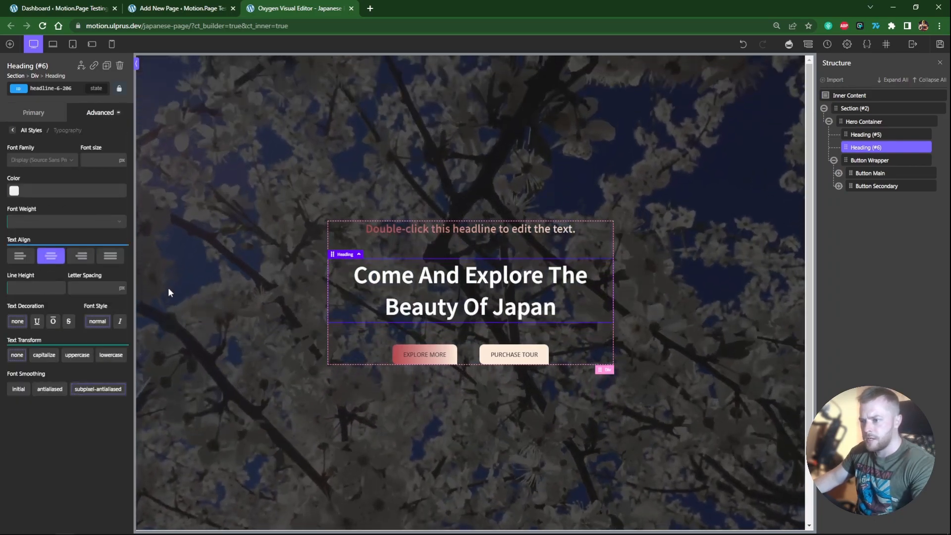
Step: Replace the first heading's text with the Japanese greeting "日本へようこそ！"
{"action": "left_click", "coordinate": [432, 236]}
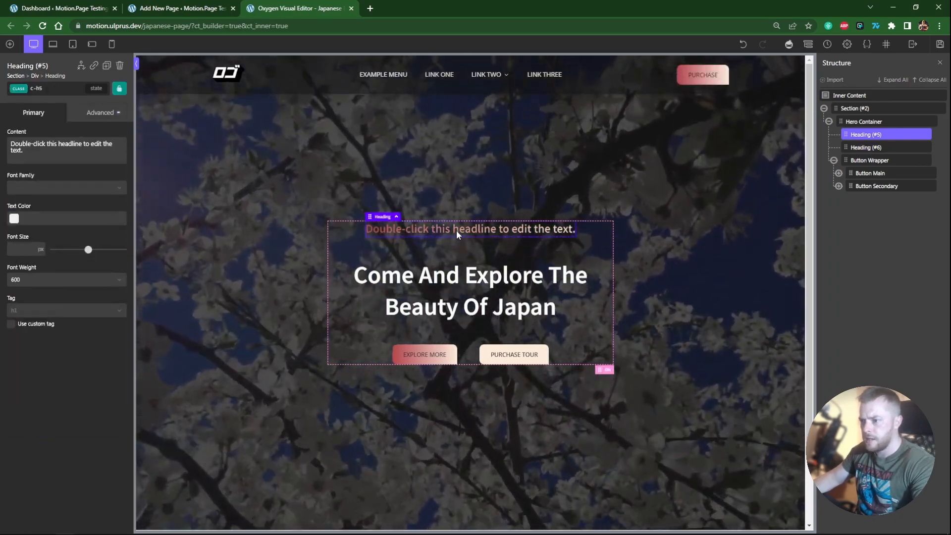
{"action": "key", "text": "super+space"}
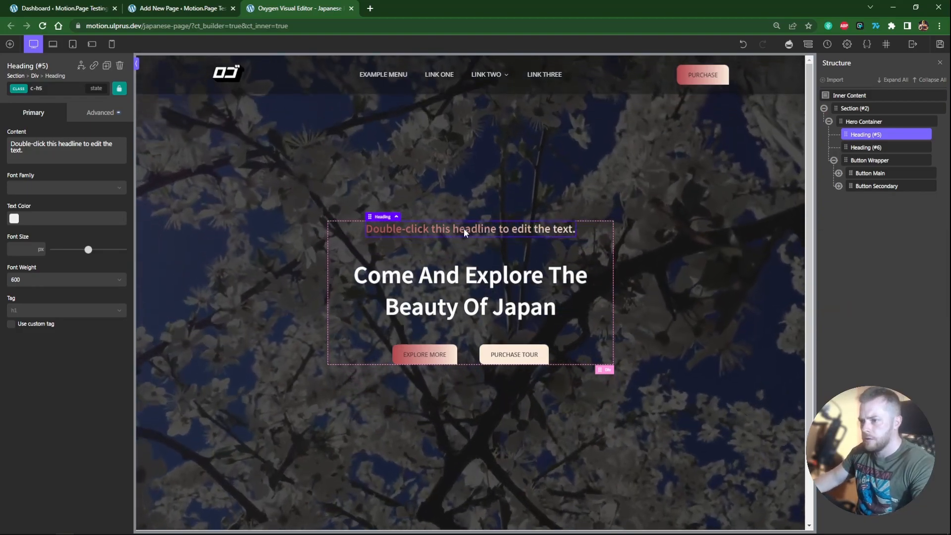
{"action": "double_click", "coordinate": [482, 229]}
{"action": "type", "text": "にほんへ"}
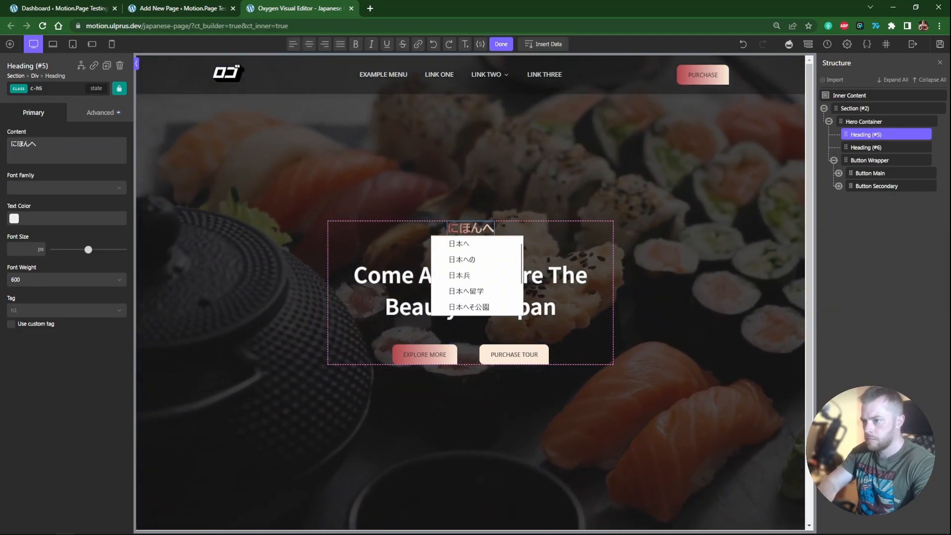
{"action": "type", "text": "ようこそ"}
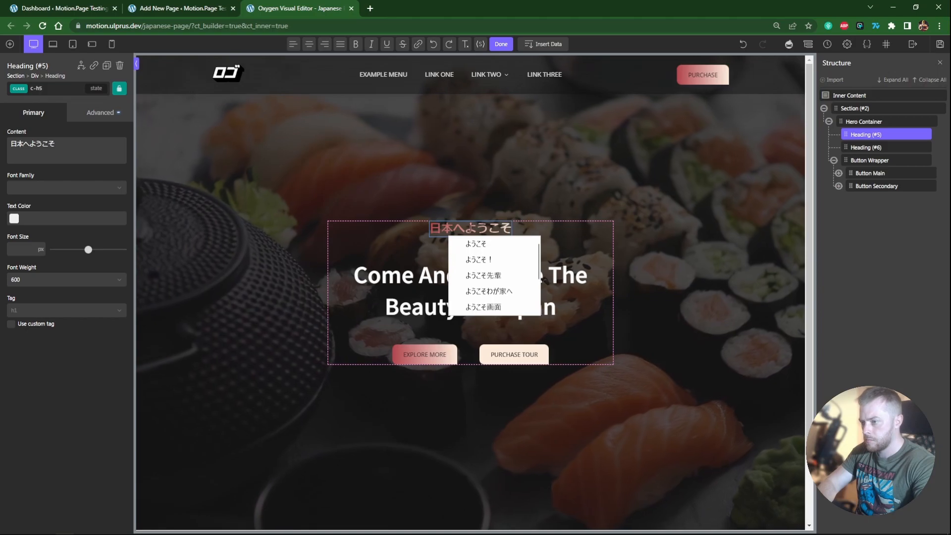
{"action": "type", "text": "！"}
{"action": "key", "text": "Return"}
Step: Set the Japanese heading's font family to Zen Antique at its ID level
{"action": "left_click", "coordinate": [491, 234]}
{"action": "left_click", "coordinate": [492, 234]}
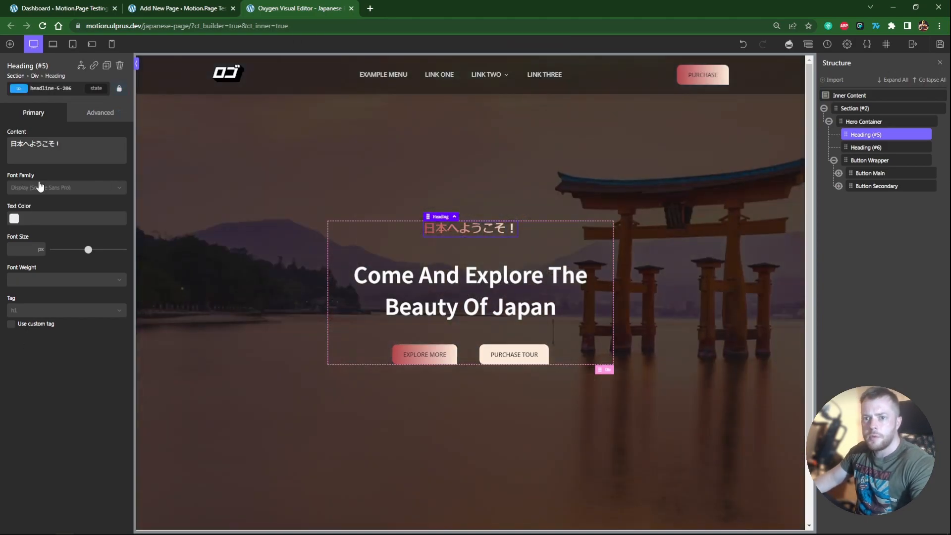
{"action": "left_click", "coordinate": [40, 189]}
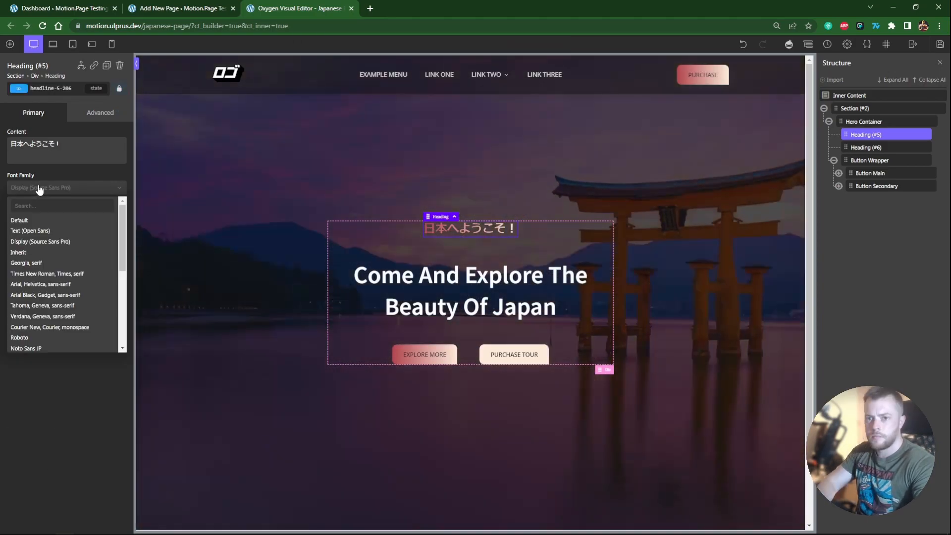
{"action": "type", "text": "zen"}
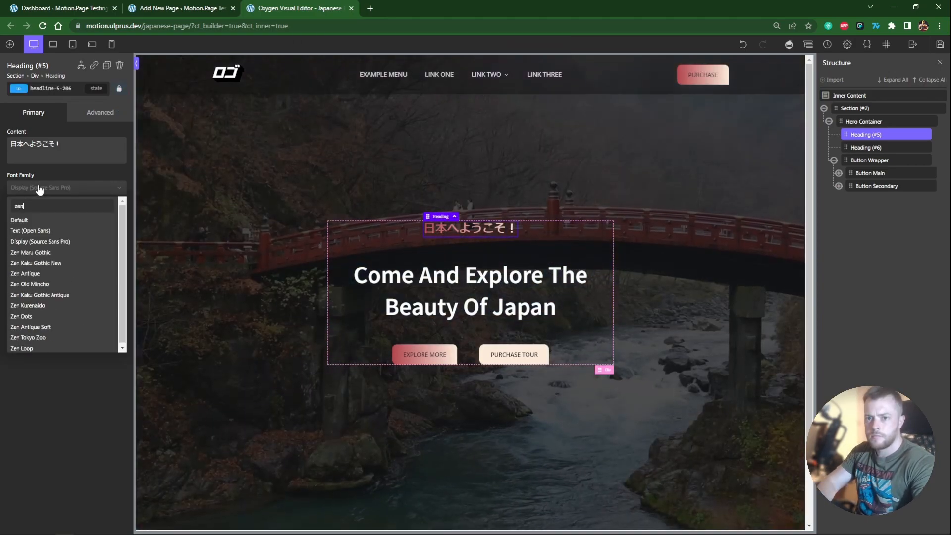
{"action": "left_click", "coordinate": [56, 275]}
Step: Rename the section holding the Hero Container as "Hero Section"
{"action": "left_click", "coordinate": [239, 267]}
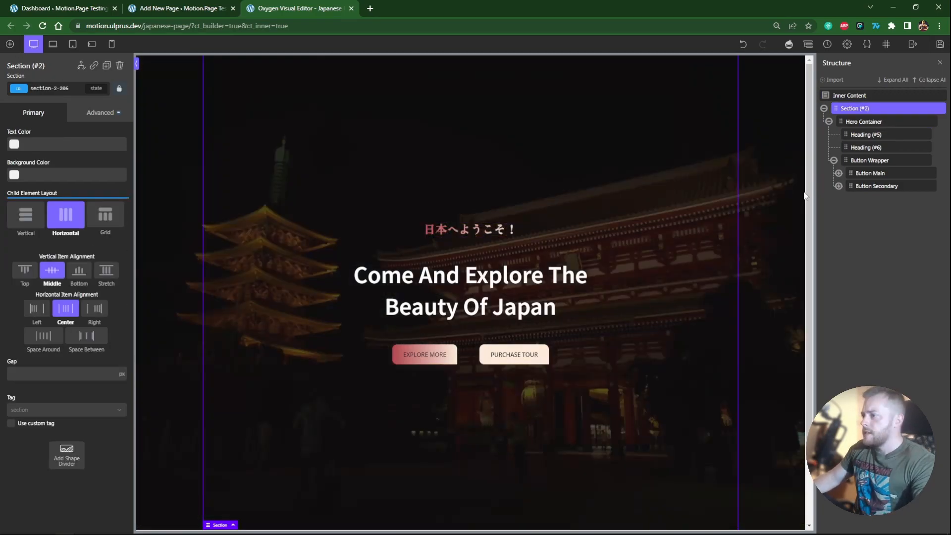
{"action": "left_click", "coordinate": [833, 160]}
{"action": "type", "text": "Hero"}
{"action": "type", "text": " Section"}
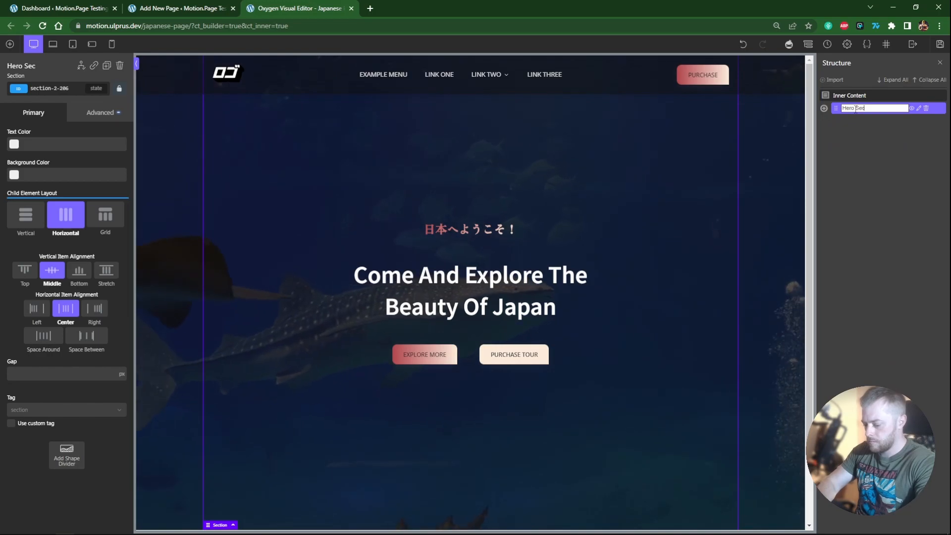
{"action": "key", "text": "Return"}
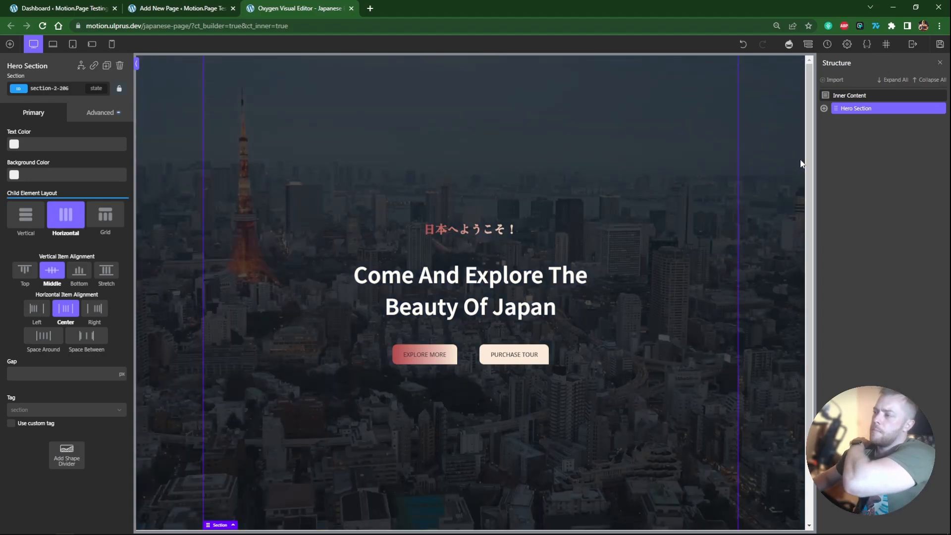
Step: Add a new section to Inner Content below the Hero Section and name it "Garden Section"
{"action": "left_click_drag", "start_coordinate": [805, 163], "coordinate": [816, 301]}
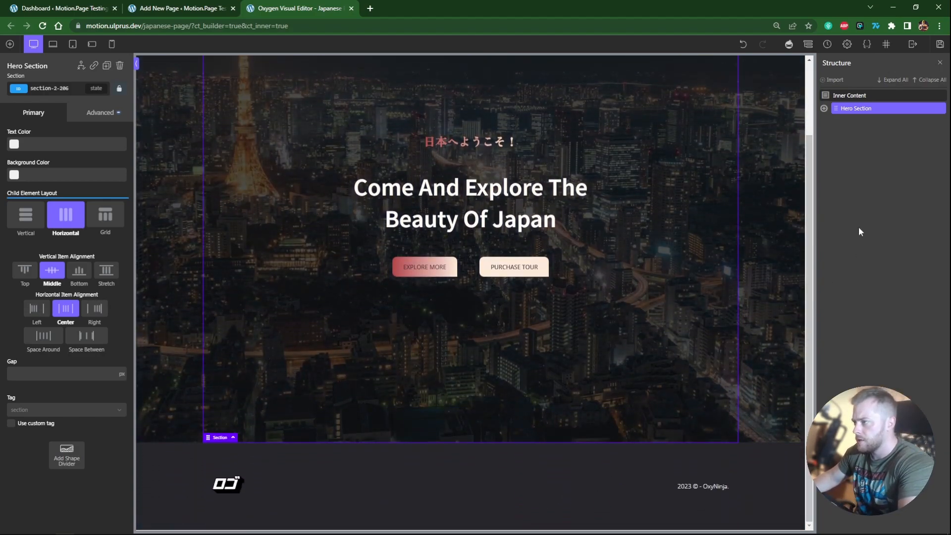
{"action": "left_click", "coordinate": [851, 96]}
{"action": "left_click", "coordinate": [10, 44]}
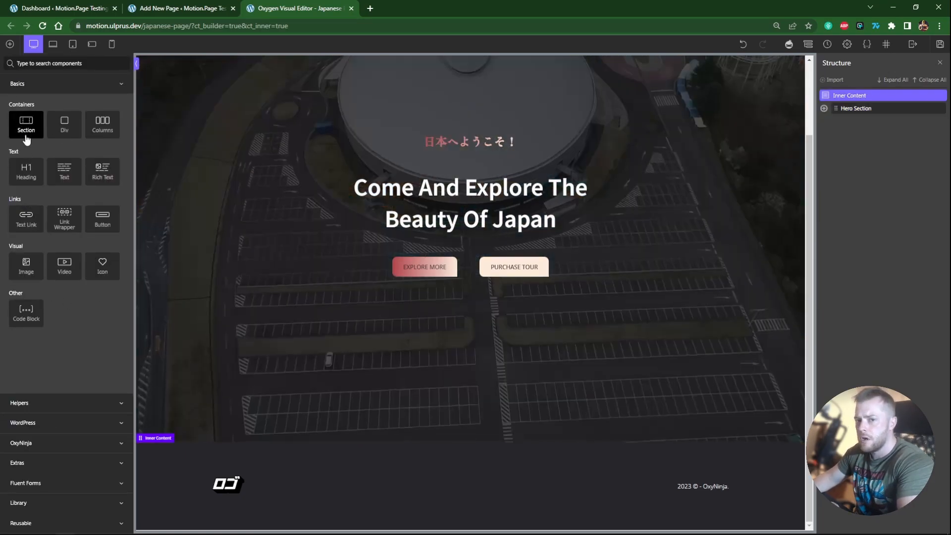
{"action": "left_click", "coordinate": [26, 124]}
{"action": "double_click", "coordinate": [858, 121]}
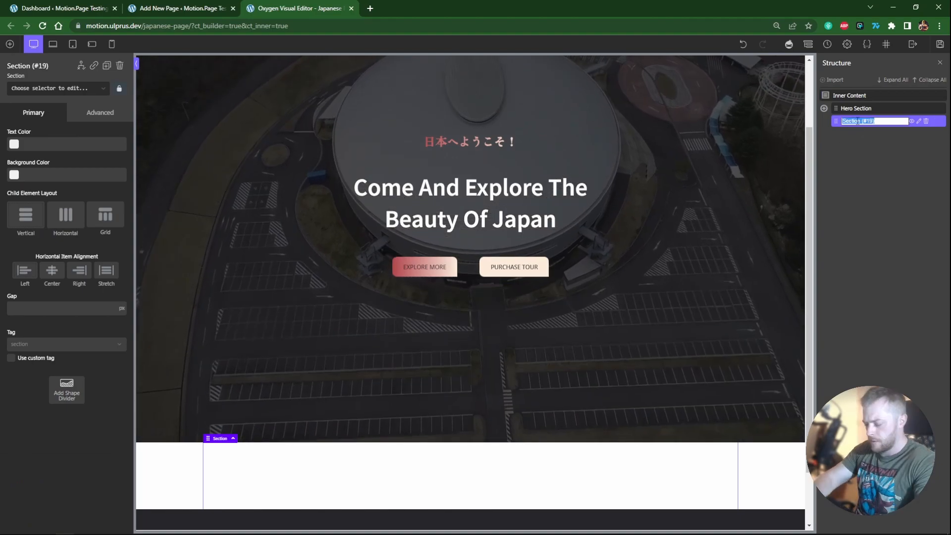
{"action": "type", "text": "Garden Se"}
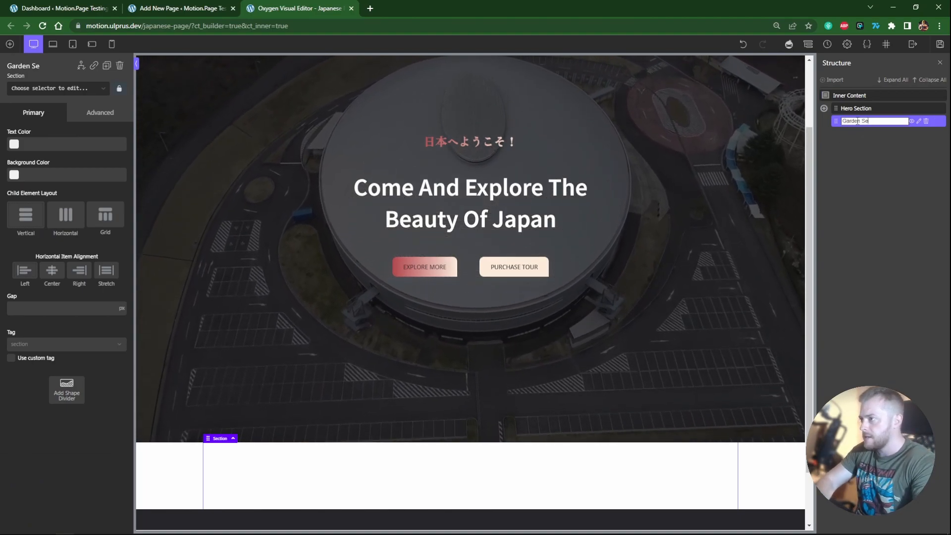
{"action": "type", "text": "ction"}
{"action": "key", "text": "Return"}
Step: Set the Garden Section's height to 100 vh
{"action": "scroll", "coordinate": [646, 405], "scroll_direction": "down", "scroll_amount": 2}
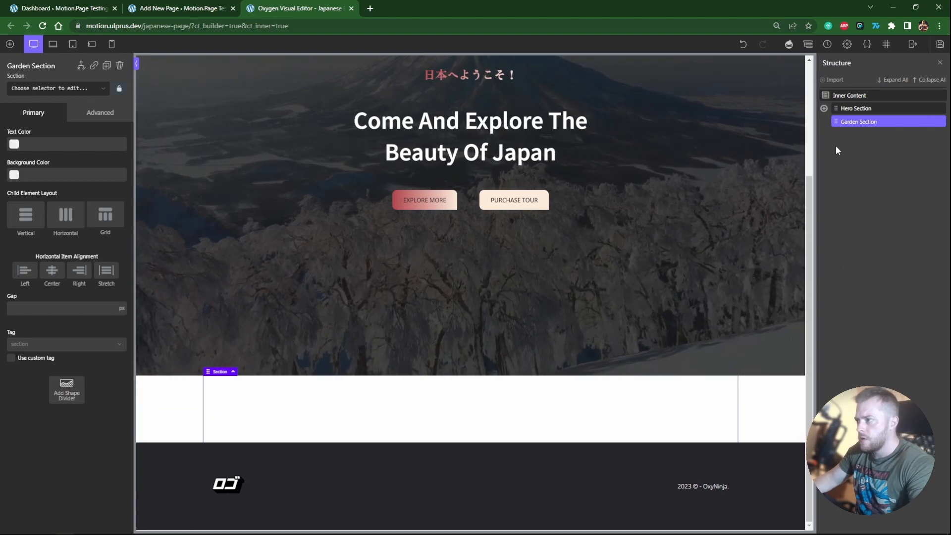
{"action": "left_click", "coordinate": [100, 112]}
{"action": "left_click", "coordinate": [34, 159]}
{"action": "left_click", "coordinate": [43, 271]}
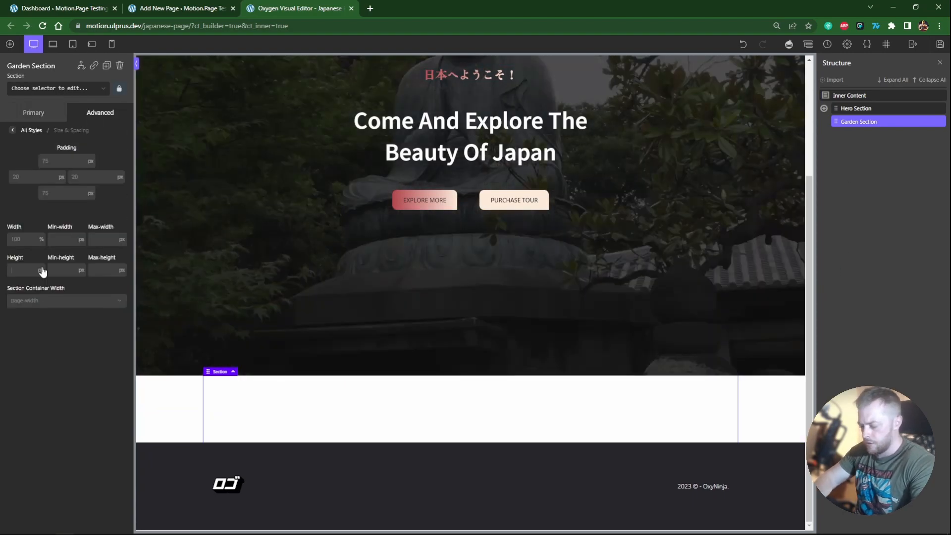
{"action": "type", "text": "100vh"}
{"action": "scroll", "coordinate": [520, 274], "scroll_direction": "down", "scroll_amount": 5}
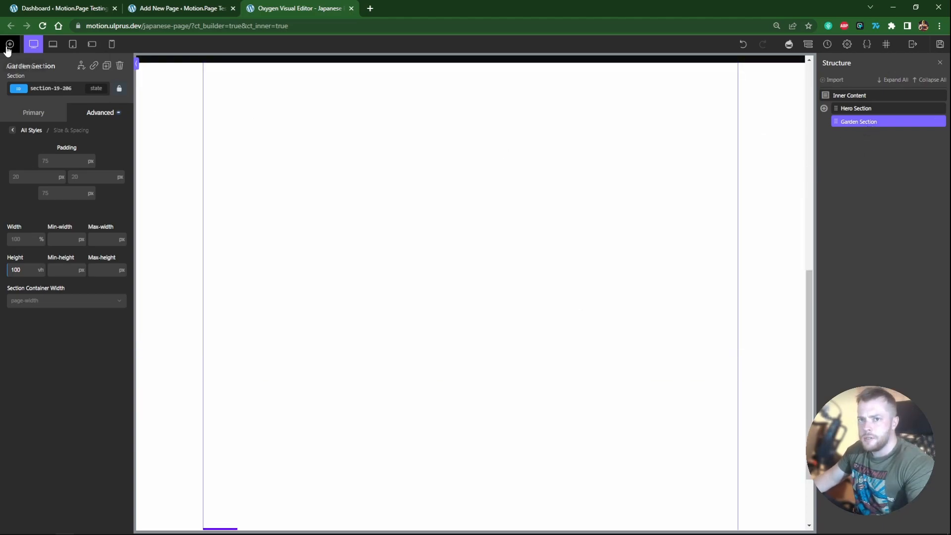
Step: Duplicate the Hero Container and move the copy into the Garden Section
{"action": "left_click_drag", "start_coordinate": [807, 311], "coordinate": [776, 152]}
{"action": "left_click", "coordinate": [567, 145]}
{"action": "left_click_drag", "start_coordinate": [854, 121], "coordinate": [852, 151]}
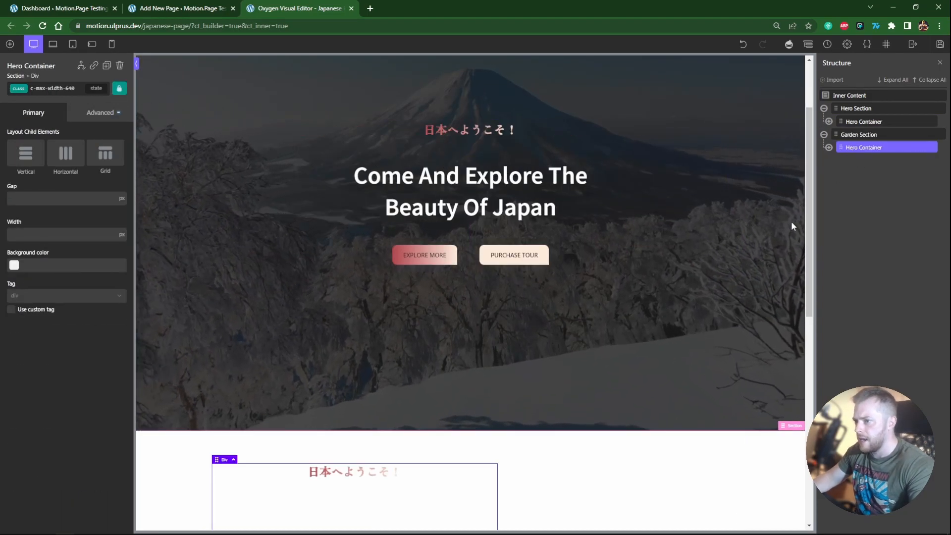
Step: Center the Garden Section's child elements horizontally
{"action": "scroll", "coordinate": [761, 264], "scroll_direction": "down", "scroll_amount": 6}
{"action": "left_click", "coordinate": [760, 266]}
{"action": "left_click", "coordinate": [53, 271]}
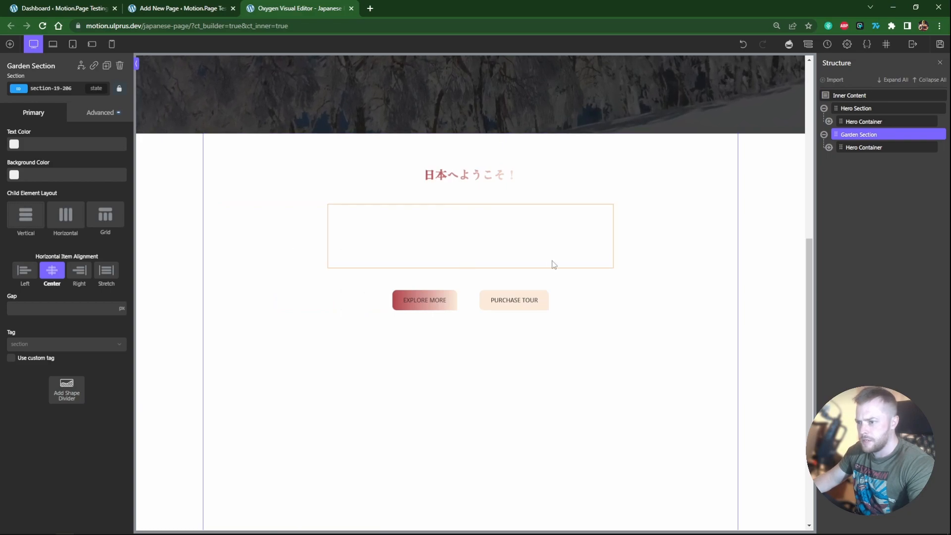
Step: Lay out the Garden Section's child elements horizontally, with middle vertical and center horizontal alignment
{"action": "scroll", "coordinate": [605, 309], "scroll_direction": "down", "scroll_amount": 5}
{"action": "scroll", "coordinate": [602, 309], "scroll_direction": "up", "scroll_amount": 3}
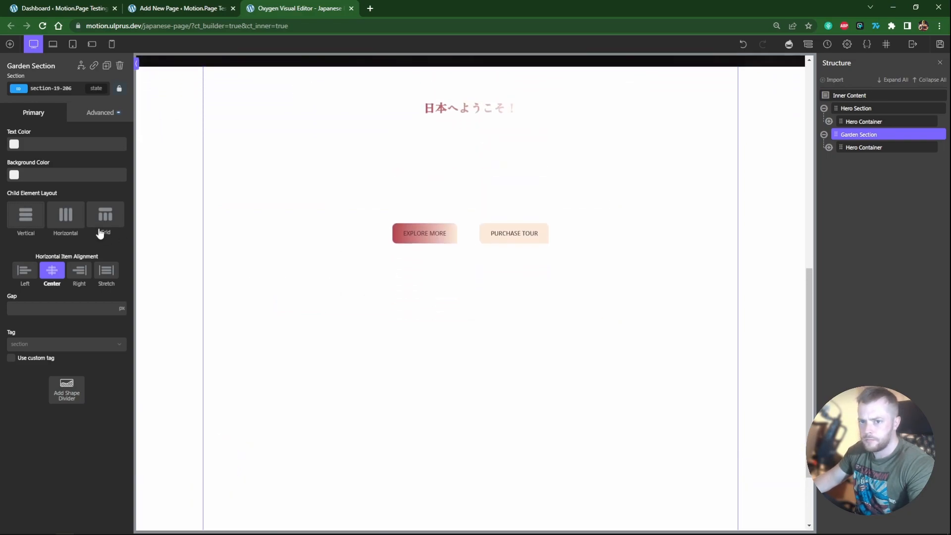
{"action": "left_click", "coordinate": [65, 214]}
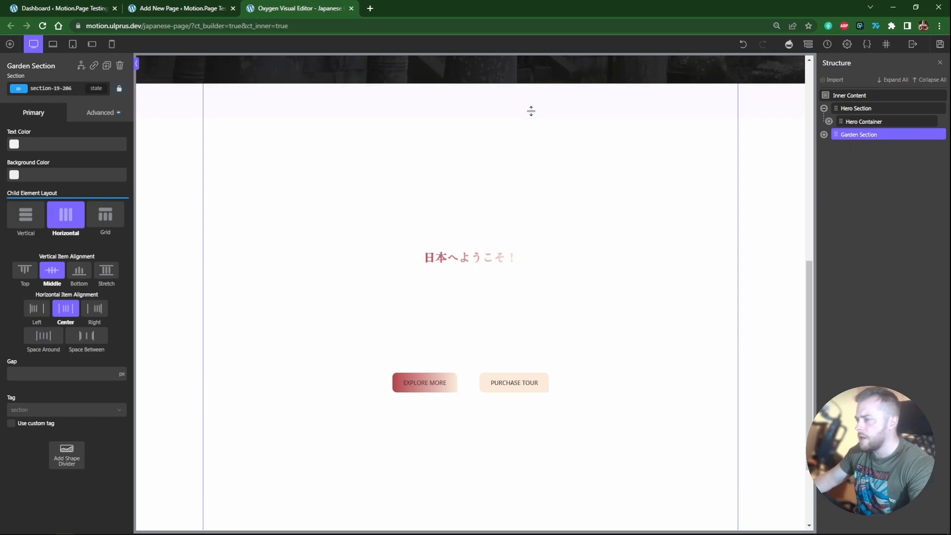
Step: Add another section below the Garden Section and name it "Hole"
{"action": "left_click", "coordinate": [10, 44]}
{"action": "left_click", "coordinate": [27, 125]}
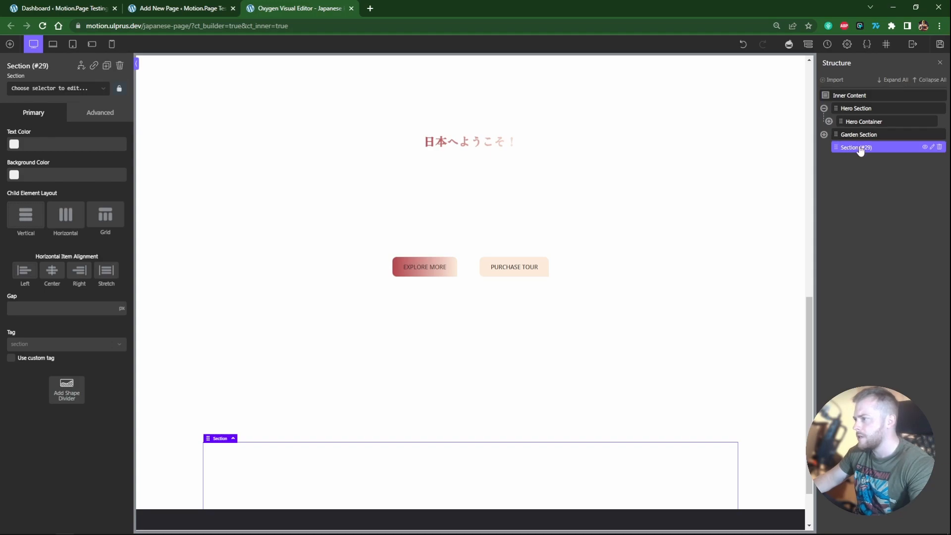
{"action": "left_click", "coordinate": [932, 147]}
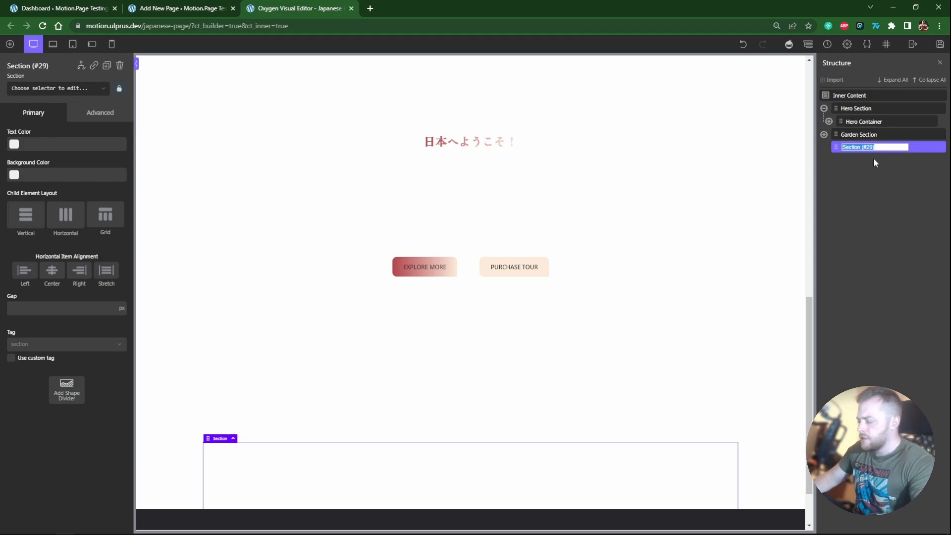
{"action": "type", "text": "Hole"}
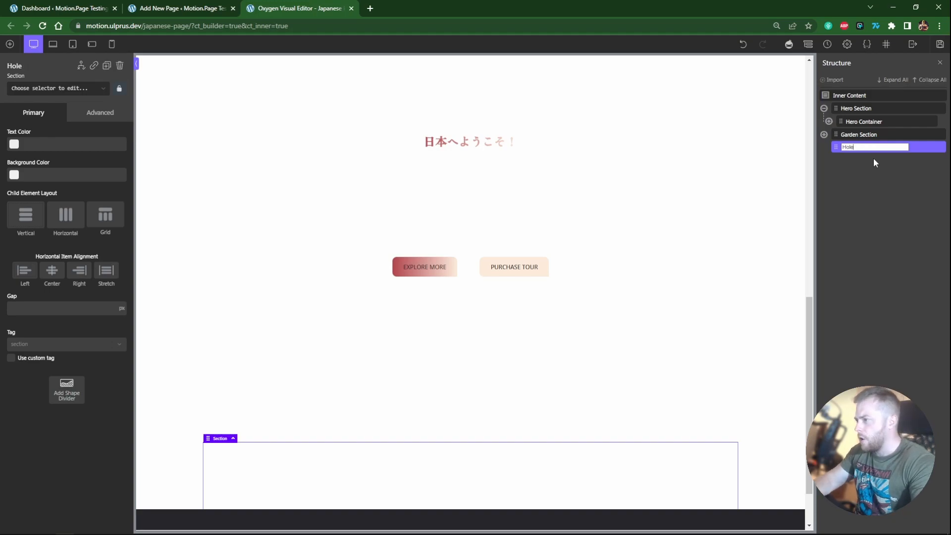
{"action": "key", "text": "Return"}
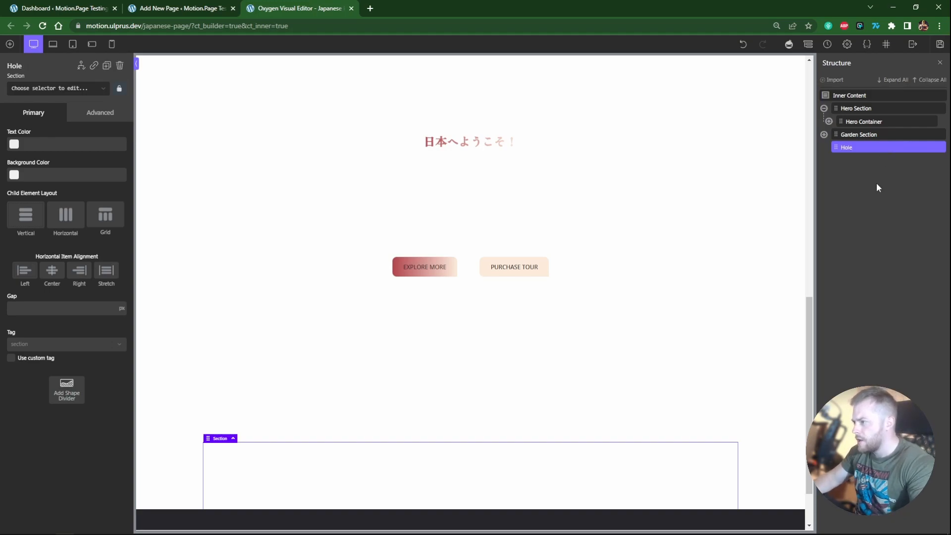
Step: Wrap the Garden Section with a div and move Hole into that div below the Garden Section
{"action": "right_click", "coordinate": [859, 135]}
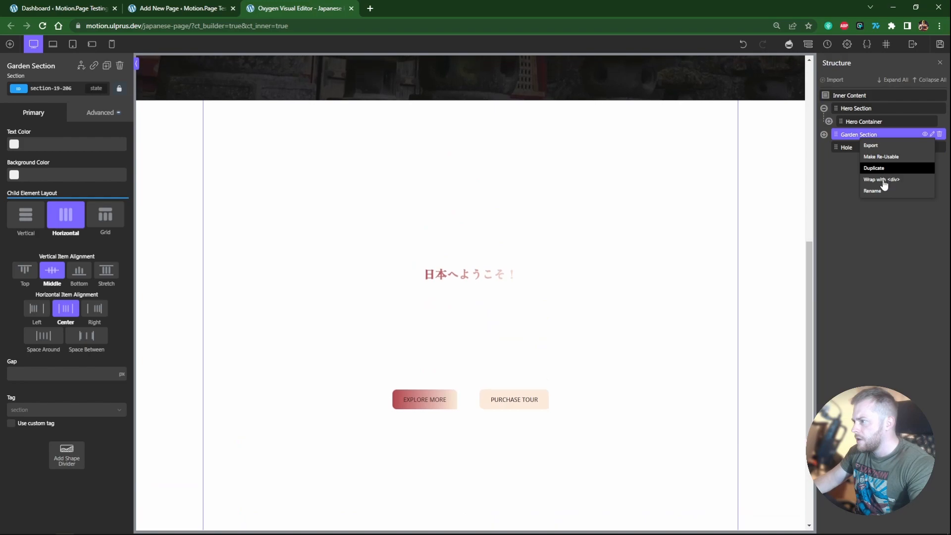
{"action": "left_click", "coordinate": [875, 180]}
{"action": "left_click", "coordinate": [824, 135]}
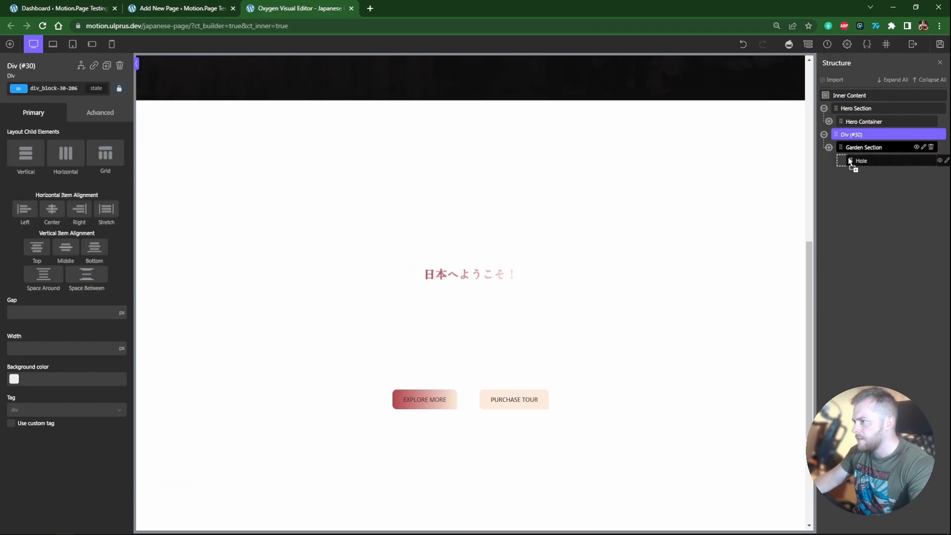
{"action": "left_click", "coordinate": [861, 147]}
{"action": "scroll", "coordinate": [808, 257], "scroll_direction": "down", "scroll_amount": 3}
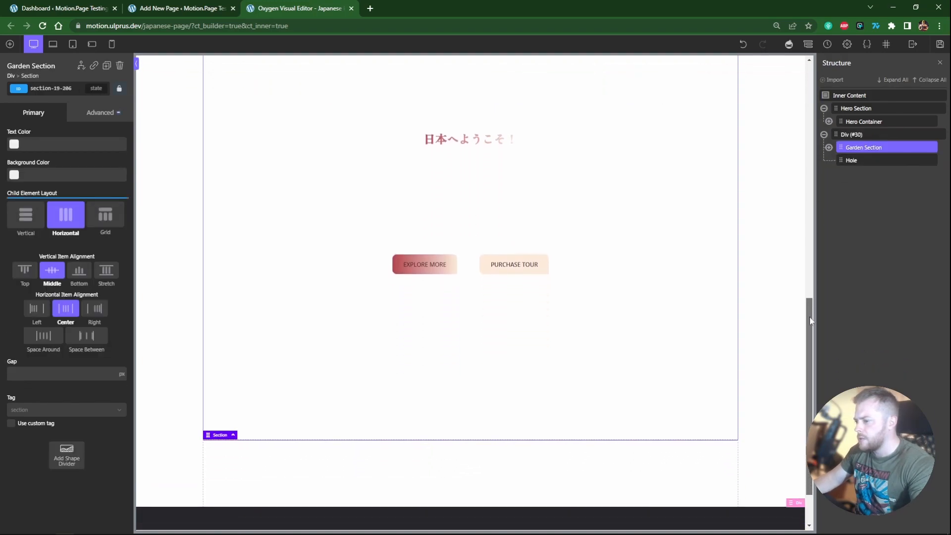
Step: Give Hole an absolute position with top, left, right and bottom offsets of 0 px
{"action": "left_click", "coordinate": [852, 160]}
{"action": "left_click", "coordinate": [100, 112]}
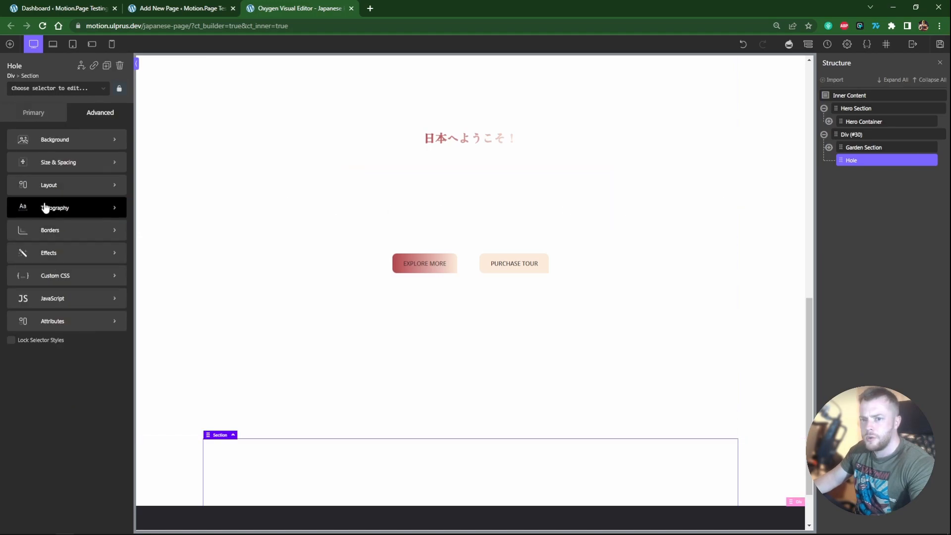
{"action": "left_click", "coordinate": [59, 186]}
{"action": "left_click", "coordinate": [46, 437]}
{"action": "left_click", "coordinate": [58, 461]}
{"action": "type", "text": "0"}
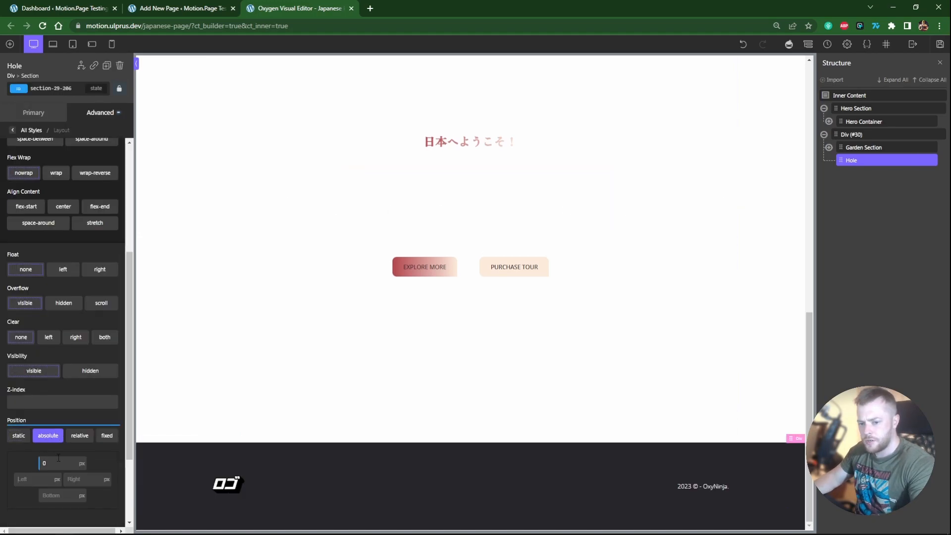
{"action": "key", "text": "Tab"}
{"action": "type", "text": "0"}
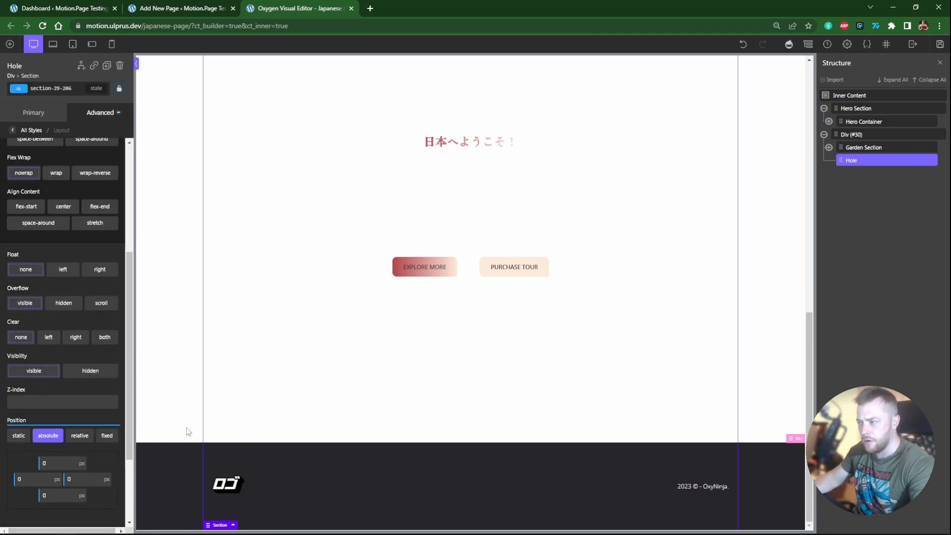
Step: Set the position of the div wrapping the Garden Section and Hole to relative
{"action": "left_click", "coordinate": [867, 135]}
{"action": "left_click", "coordinate": [100, 113]}
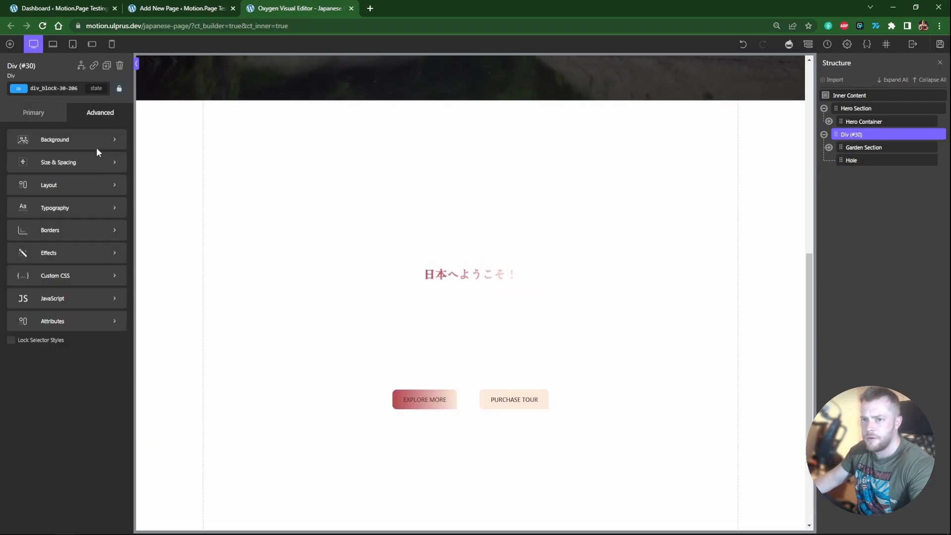
{"action": "left_click", "coordinate": [63, 193]}
{"action": "scroll", "coordinate": [80, 361], "scroll_direction": "down", "scroll_amount": 3}
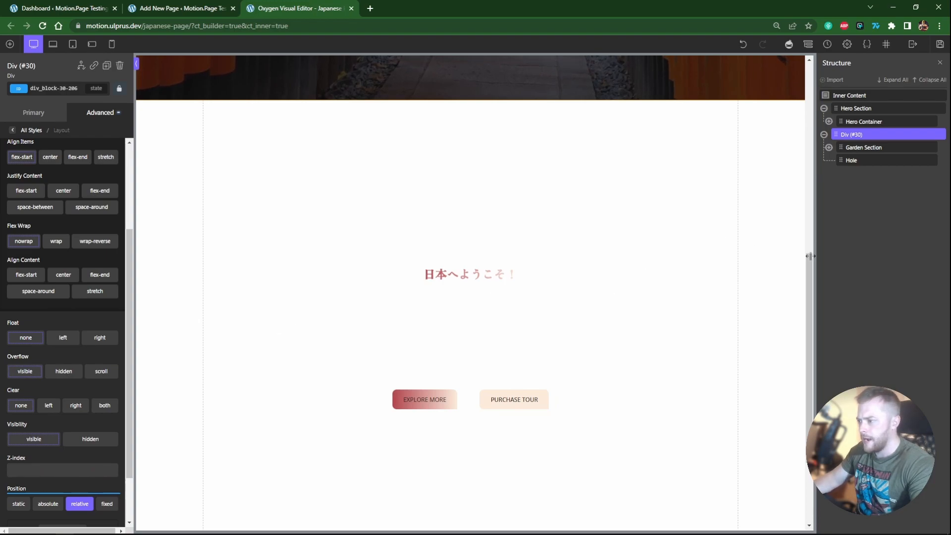
{"action": "left_click", "coordinate": [853, 159]}
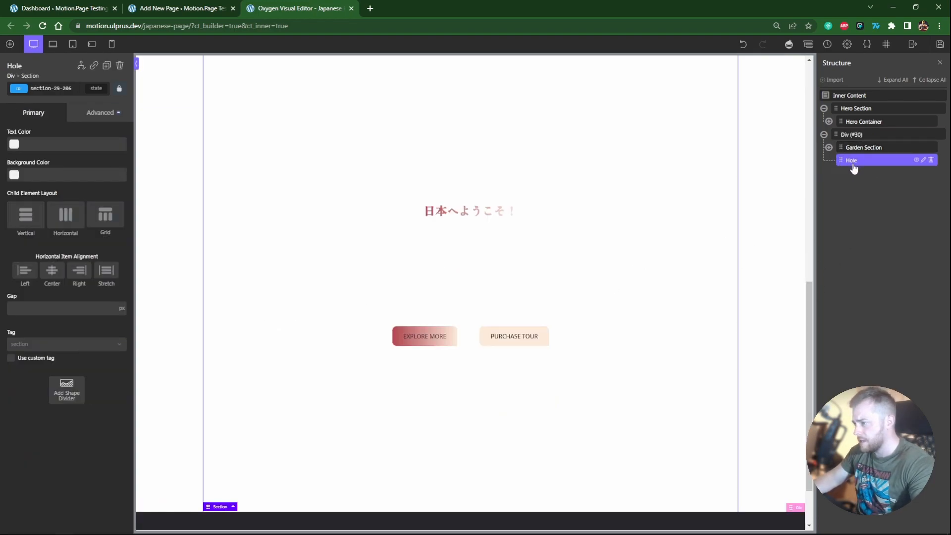
Step: Set the Garden Section's background image to the Japanese garden pond photo from the media library
{"action": "left_click", "coordinate": [852, 147]}
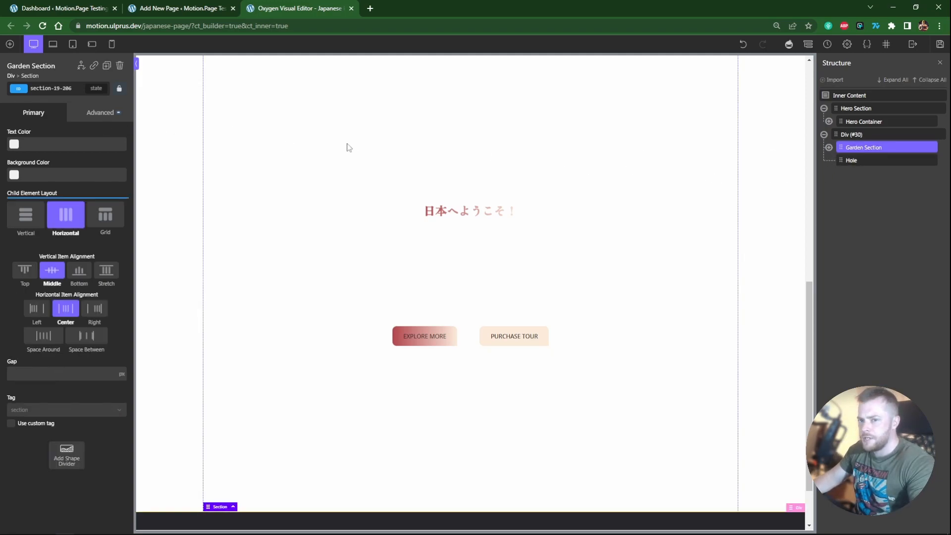
{"action": "left_click", "coordinate": [102, 112]}
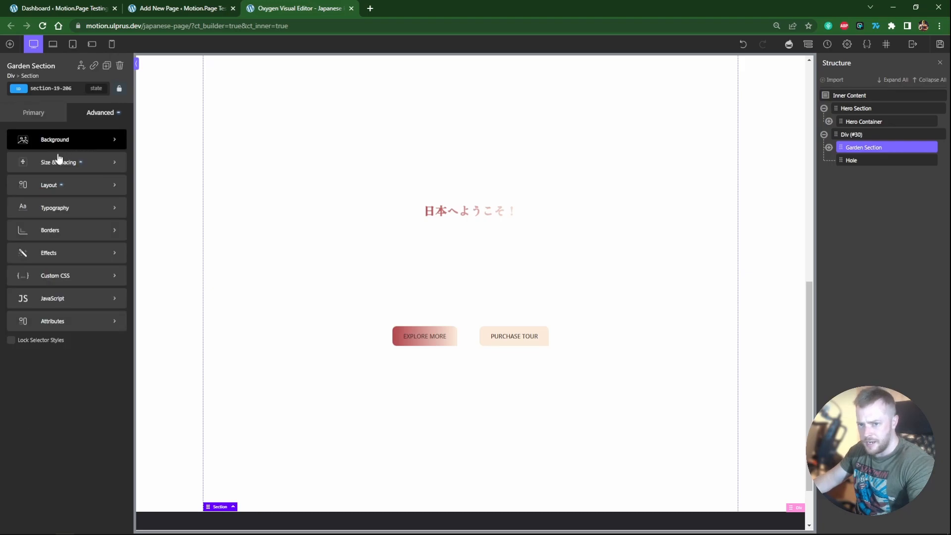
{"action": "left_click", "coordinate": [55, 140]}
{"action": "left_click", "coordinate": [115, 191]}
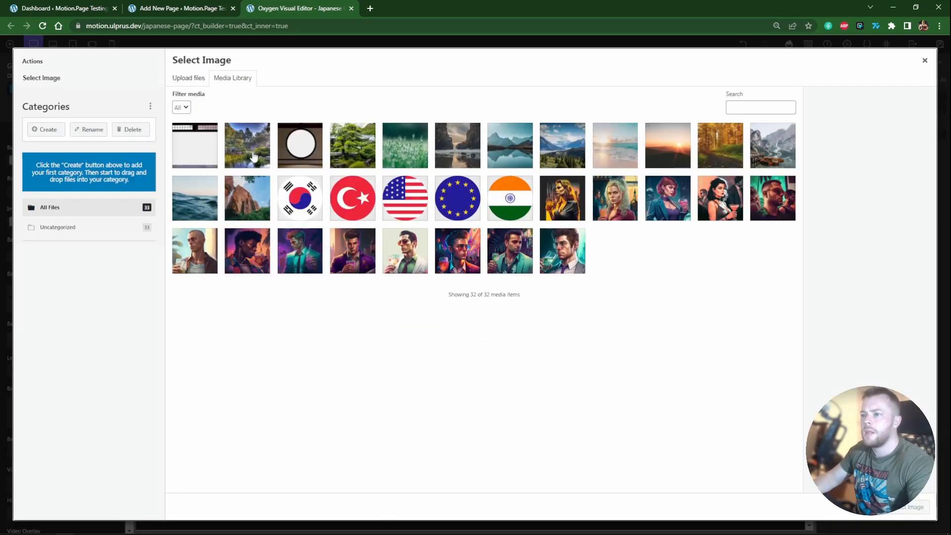
{"action": "left_click", "coordinate": [247, 146]}
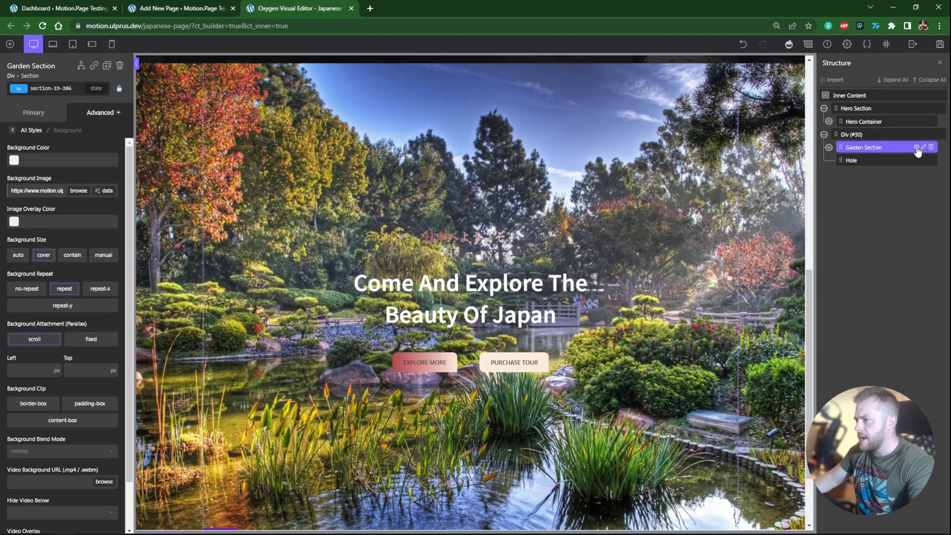
Step: Hide the Garden Section temporarily to inspect Hole, and show it again
{"action": "left_click", "coordinate": [913, 147]}
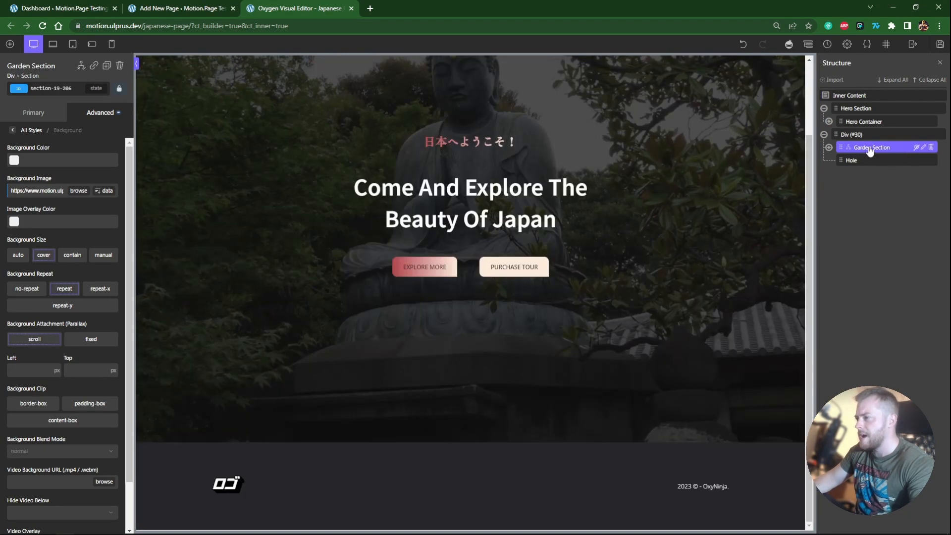
{"action": "left_click", "coordinate": [852, 161]}
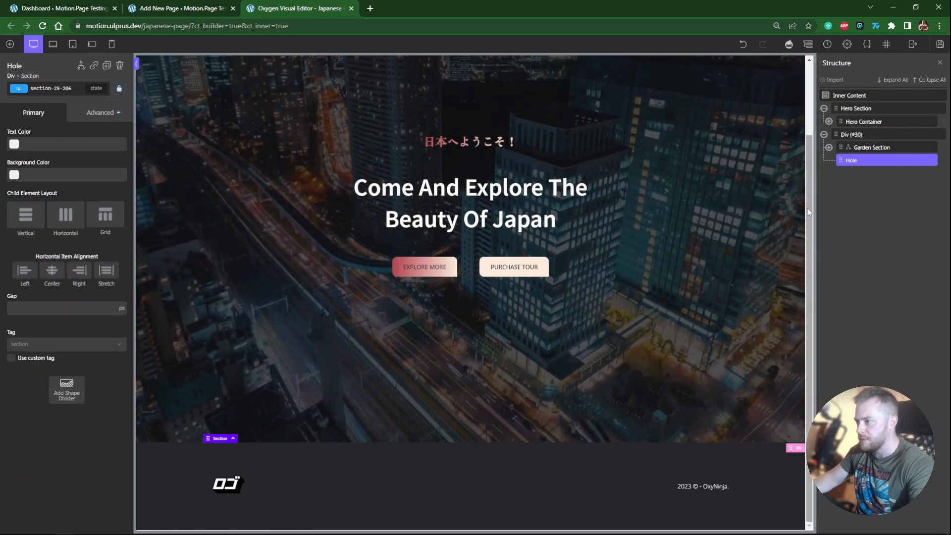
{"action": "left_click", "coordinate": [860, 149]}
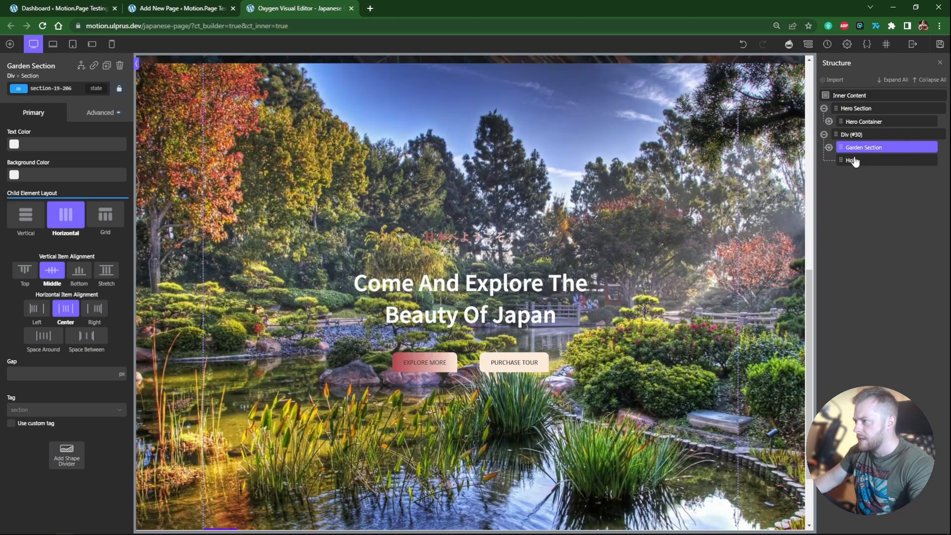
Step: Try Hole above the Garden Section with the "violet - Background Dark" background color, and return it below the Garden Section
{"action": "left_click_drag", "start_coordinate": [848, 159], "coordinate": [843, 145]}
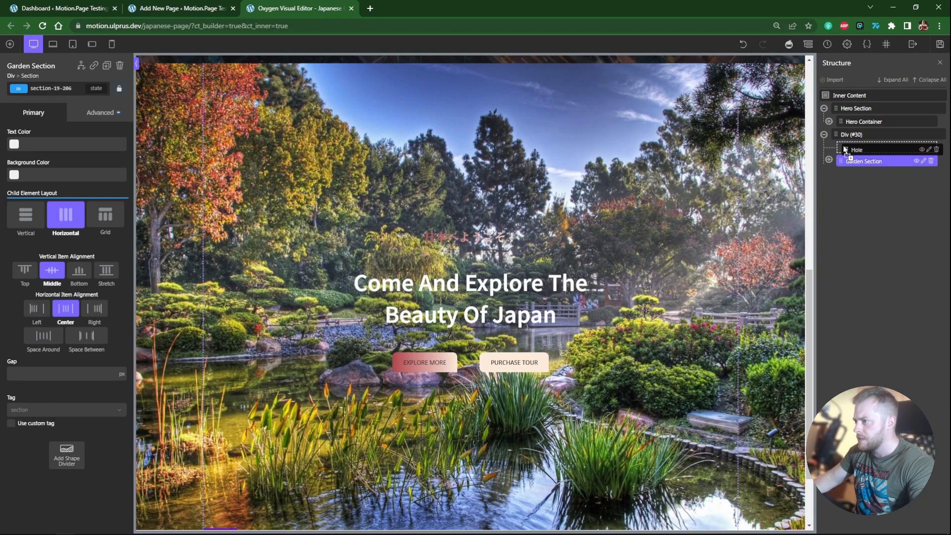
{"action": "left_click", "coordinate": [852, 147]}
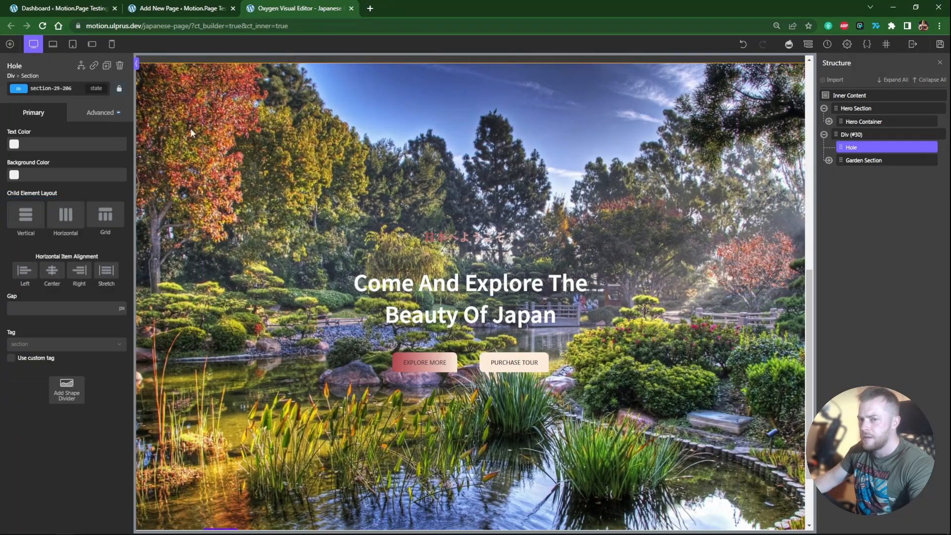
{"action": "left_click", "coordinate": [100, 113]}
{"action": "left_click", "coordinate": [67, 140]}
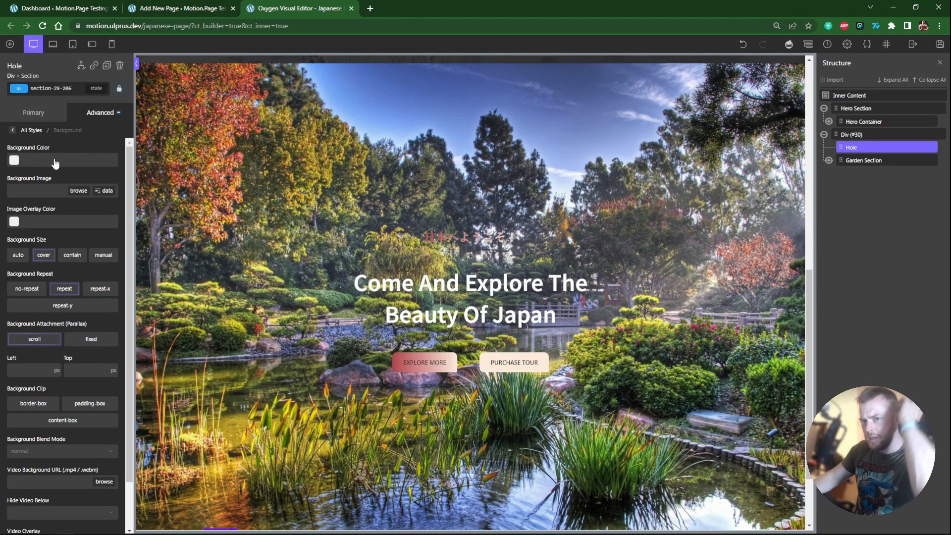
{"action": "left_click", "coordinate": [14, 159]}
{"action": "left_click", "coordinate": [49, 308]}
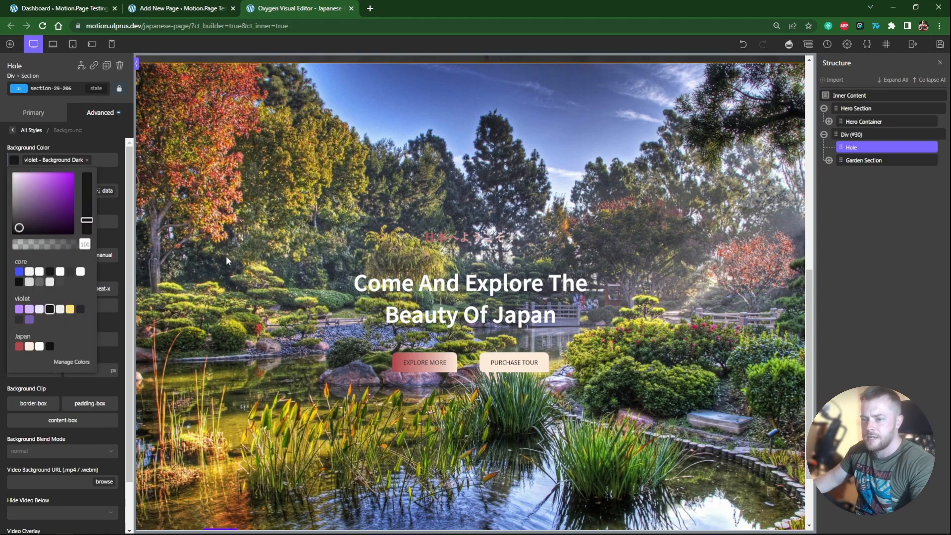
{"action": "left_click_drag", "start_coordinate": [852, 147], "coordinate": [857, 168]}
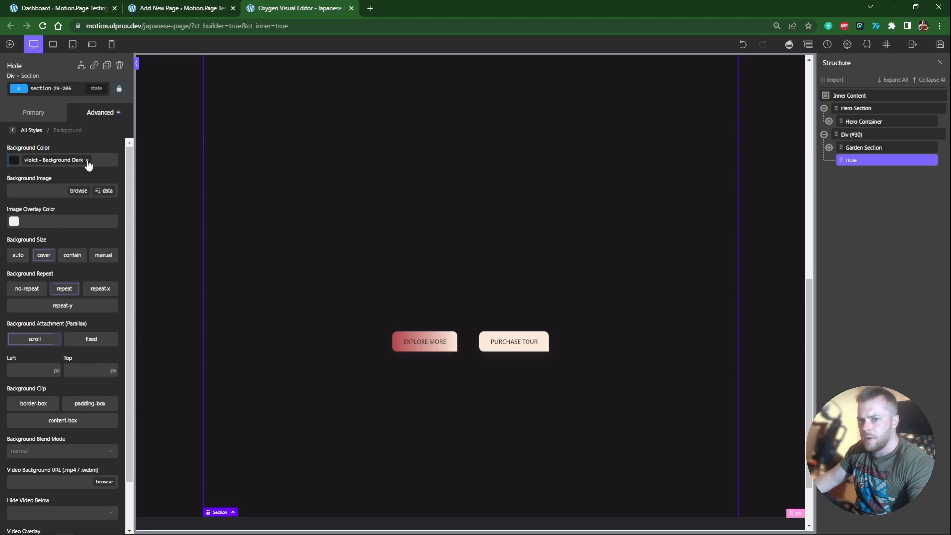
Step: Clear Hole's background color and set its background image to are-japanese-gargens-symmetrical.webp from the media library
{"action": "left_click", "coordinate": [203, 154]}
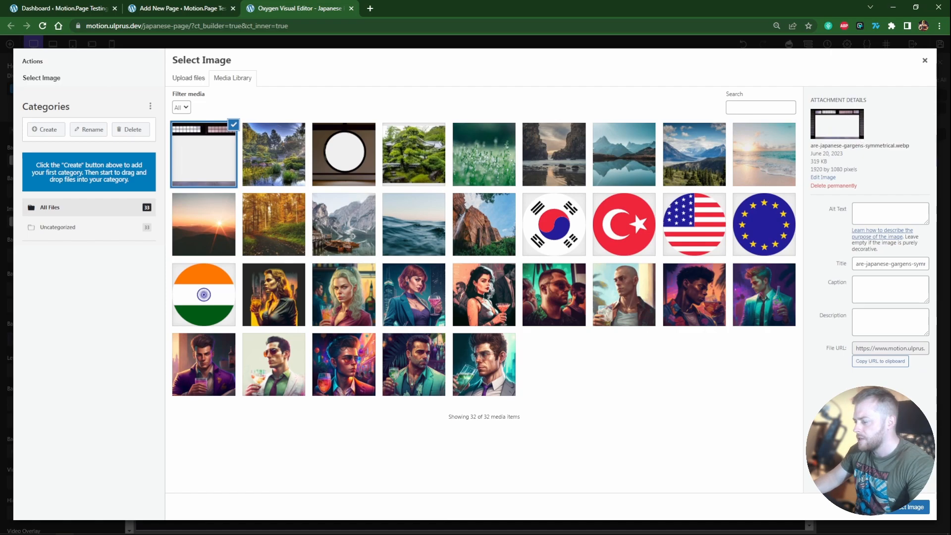
{"action": "left_click", "coordinate": [901, 510]}
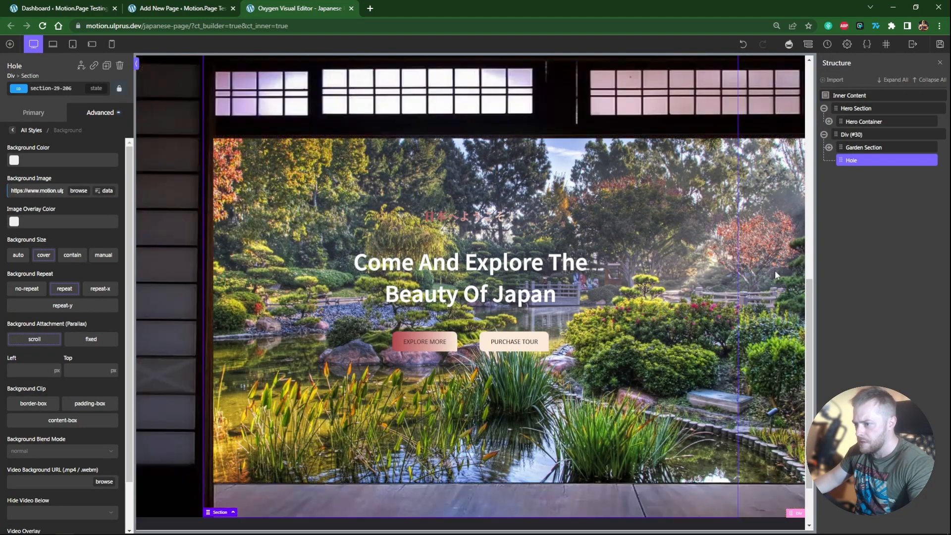
Step: Set Hole's background image to no-repeat, positioned at 50% left and 50% top, and save the page
{"action": "left_click", "coordinate": [855, 148]}
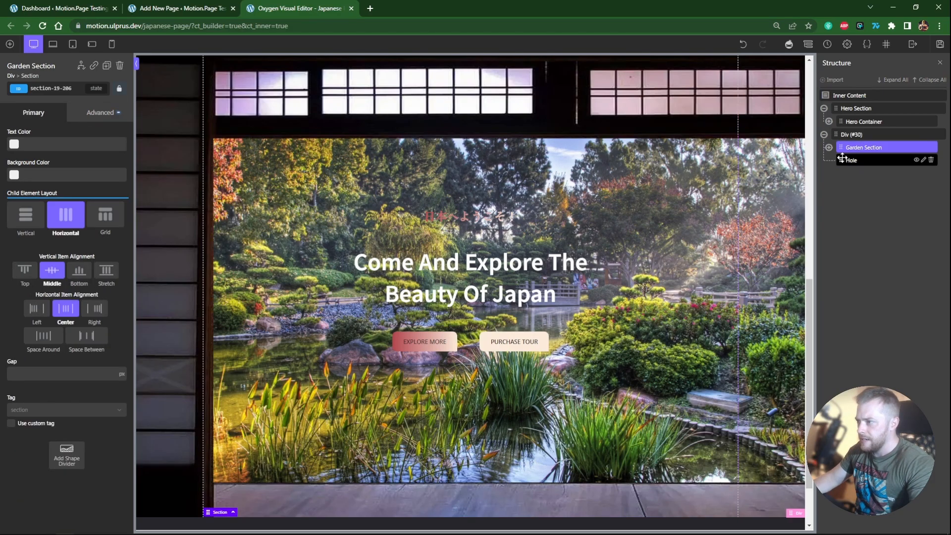
{"action": "left_click", "coordinate": [853, 159]}
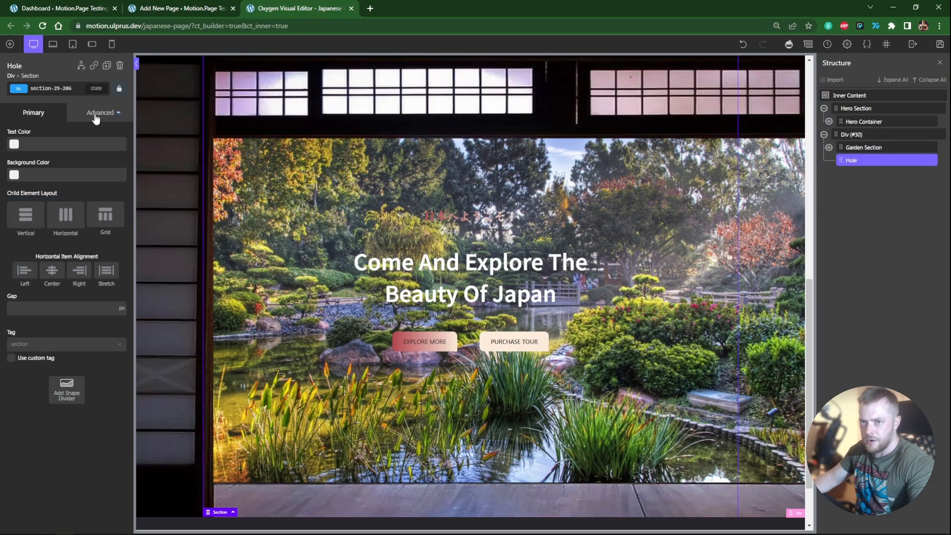
{"action": "left_click", "coordinate": [96, 114]}
{"action": "left_click", "coordinate": [49, 143]}
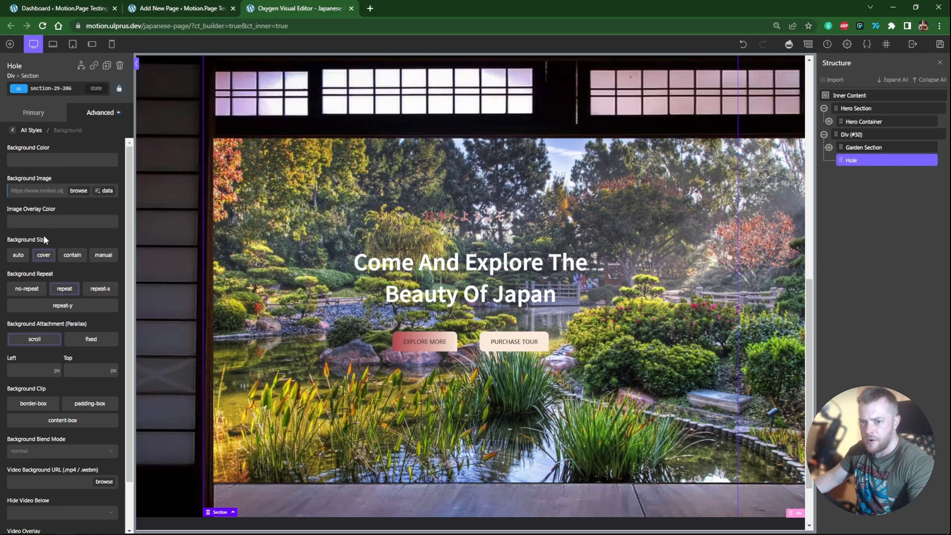
{"action": "left_click", "coordinate": [24, 290]}
{"action": "left_click", "coordinate": [56, 371]}
{"action": "left_click", "coordinate": [57, 368]}
{"action": "left_click", "coordinate": [35, 369]}
{"action": "type", "text": "50"}
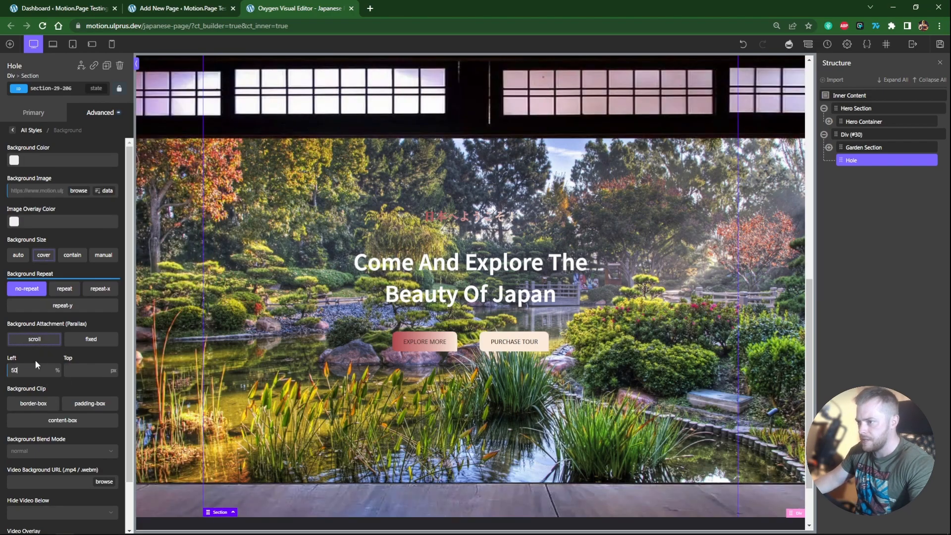
{"action": "left_click", "coordinate": [113, 370]}
{"action": "left_click", "coordinate": [113, 365]}
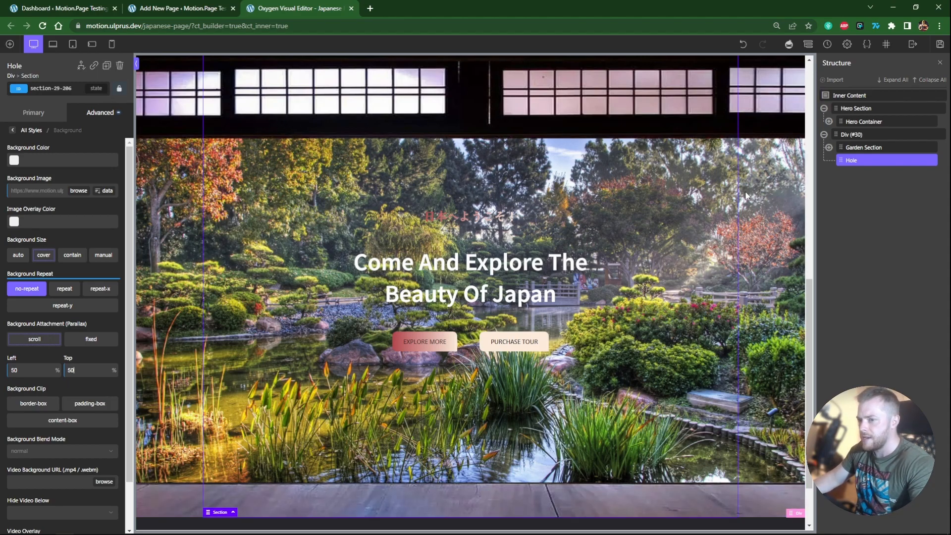
{"action": "left_click", "coordinate": [939, 44]}
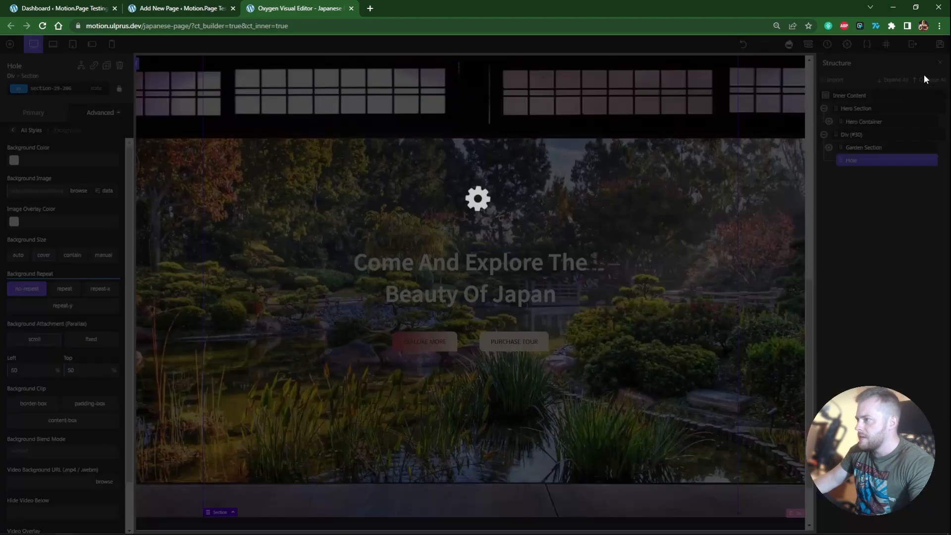
Step: Rename Div (#30), the wrapper around Garden Section and Hole, as Pin Trigger 1
{"action": "double_click", "coordinate": [852, 134]}
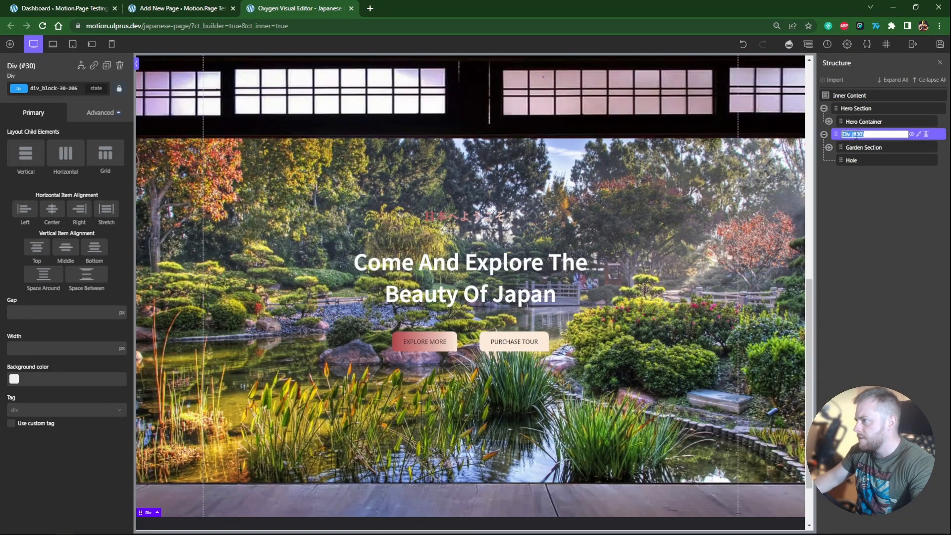
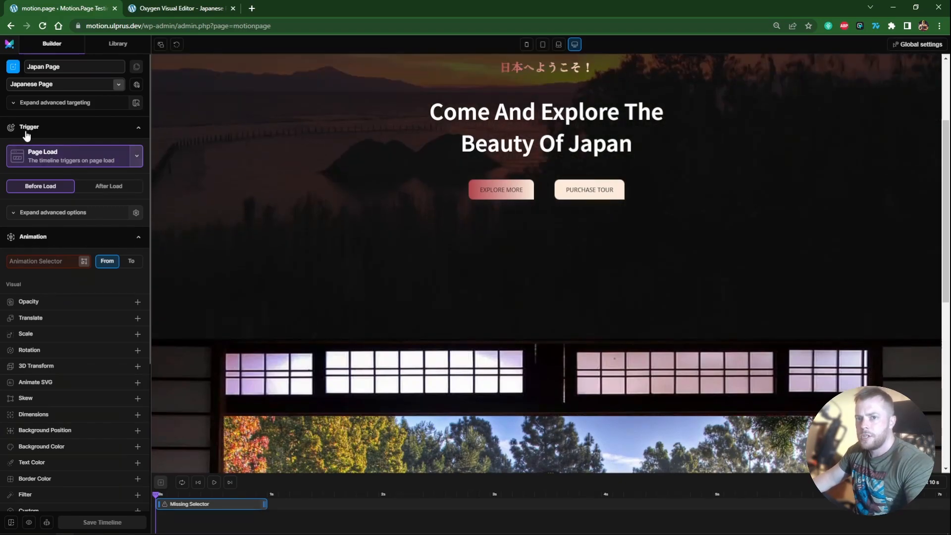
Step: In Motion.page, set the Japan Page timeline's trigger to ScrollTrigger, locked to the scrollbar with a 0.2 s delay
{"action": "left_click", "coordinate": [64, 156]}
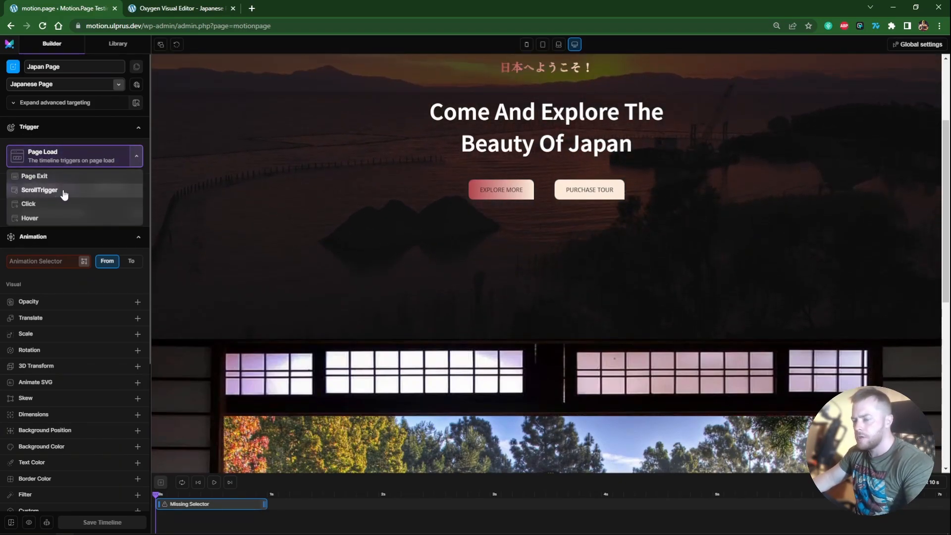
{"action": "left_click", "coordinate": [46, 191]}
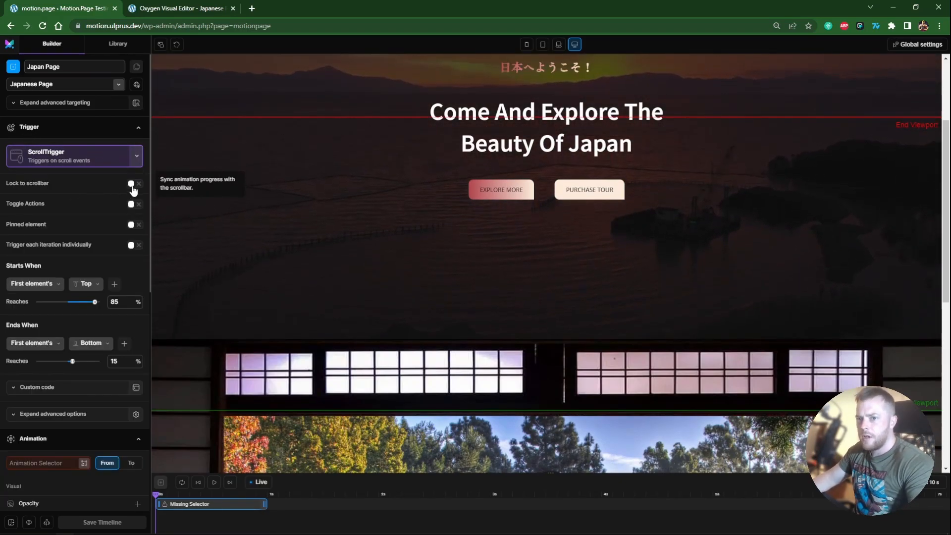
{"action": "left_click", "coordinate": [53, 186]}
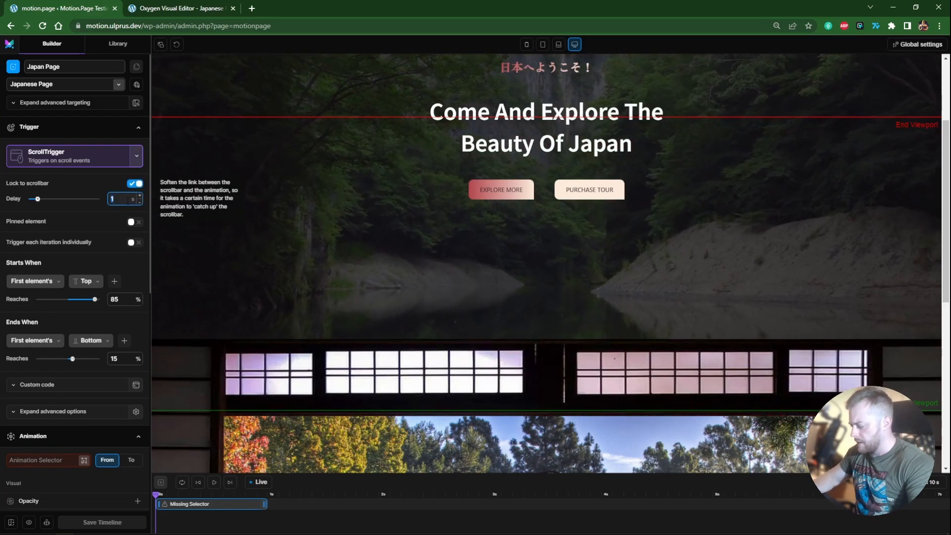
{"action": "type", "text": "0.2"}
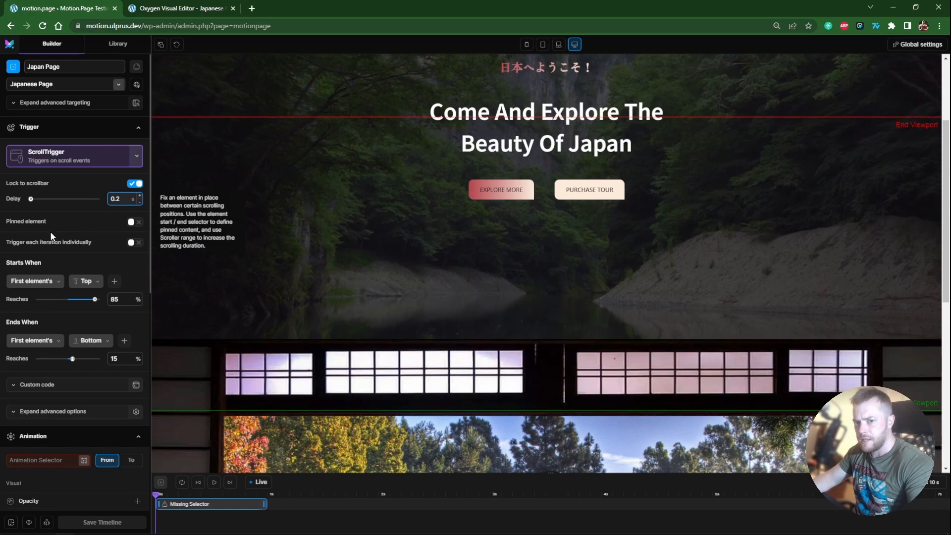
Step: Pin the #jp-pin-trigger-1 element and start the scroll trigger when the pinned element's top reaches 0%
{"action": "left_click", "coordinate": [105, 224]}
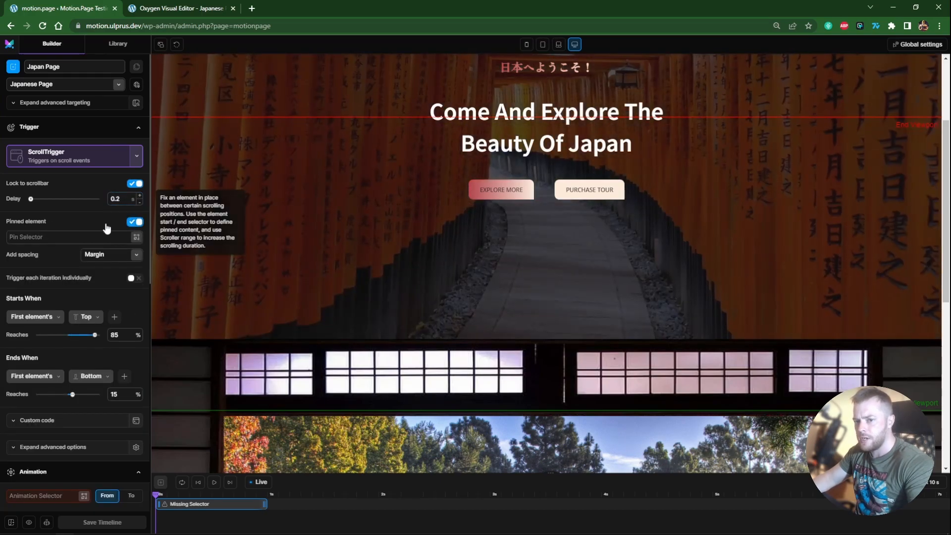
{"action": "key", "text": "ctrl+v"}
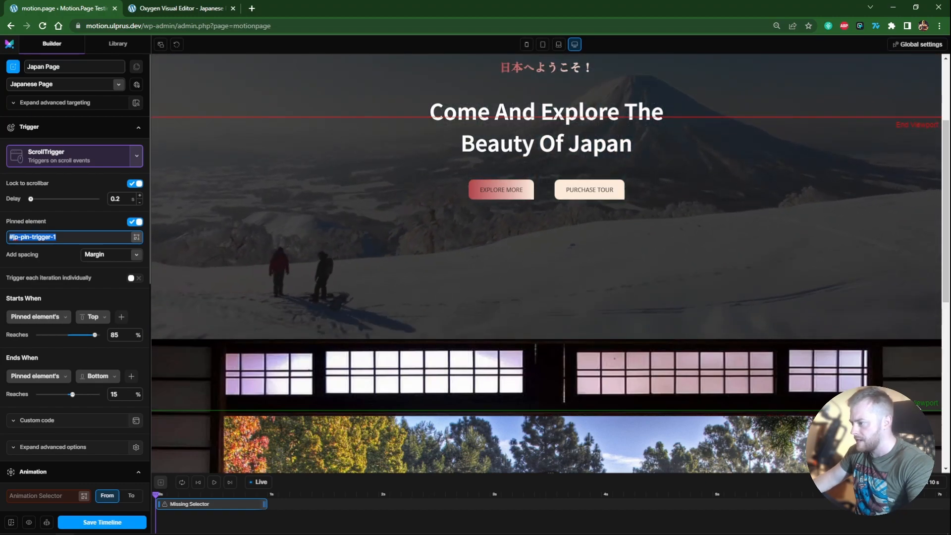
{"action": "scroll", "coordinate": [852, 306], "scroll_direction": "down", "scroll_amount": 1}
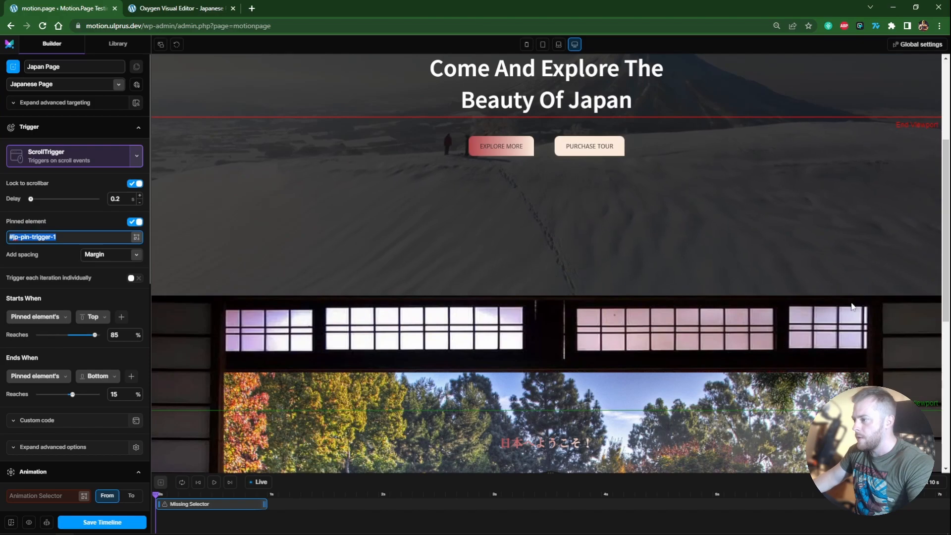
{"action": "left_click_drag", "start_coordinate": [944, 293], "coordinate": [939, 397]}
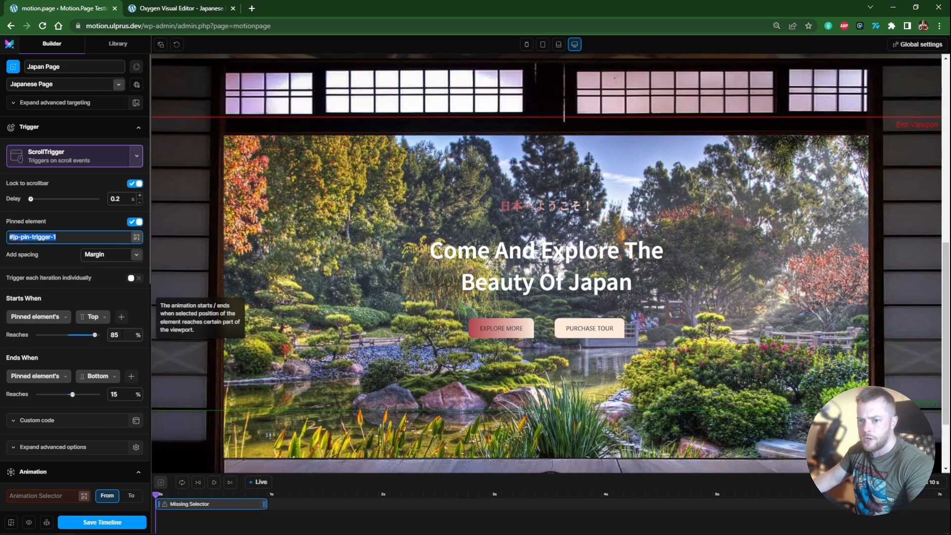
{"action": "left_click", "coordinate": [114, 334]}
{"action": "type", "text": "0"}
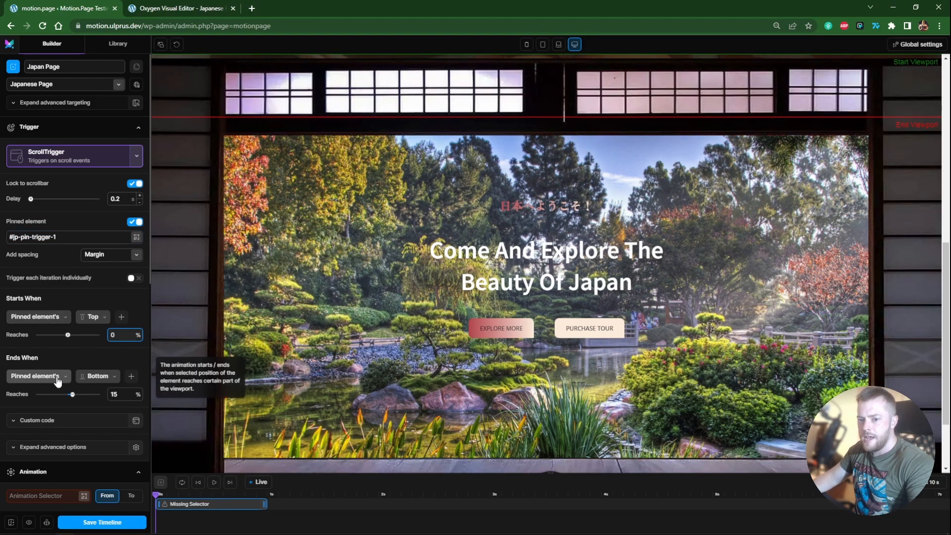
Step: End the scroll trigger when the pinned element's top reaches -100%, and test the pinning in the preview
{"action": "left_click", "coordinate": [98, 377]}
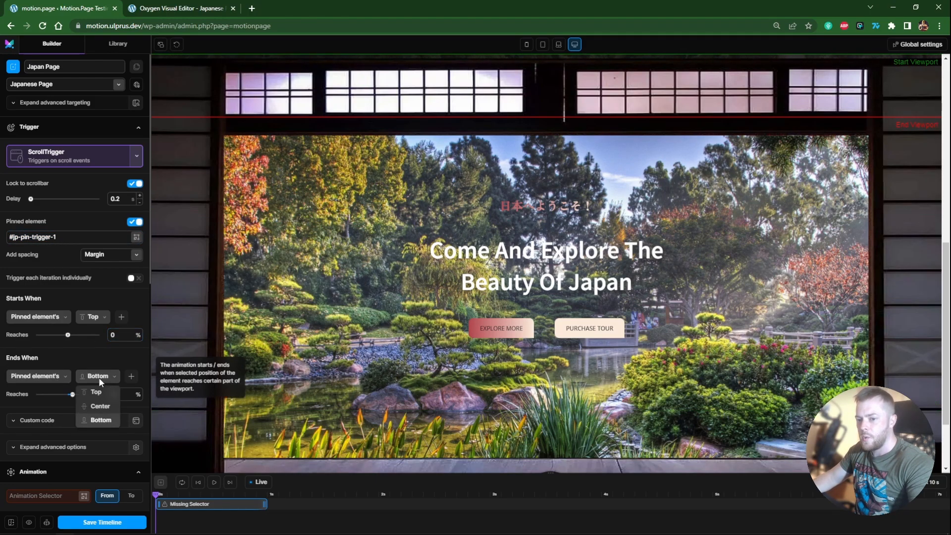
{"action": "left_click", "coordinate": [94, 391]}
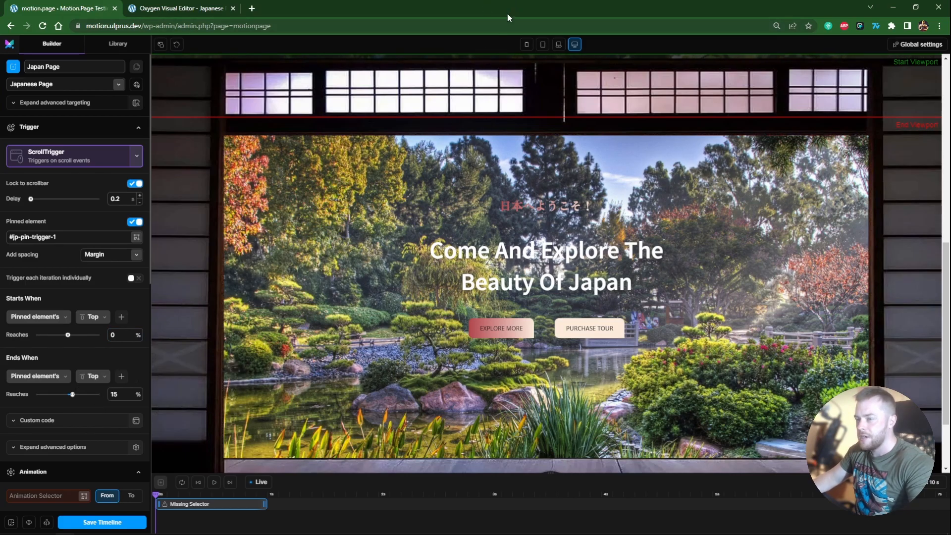
{"action": "left_click", "coordinate": [125, 393]}
{"action": "key", "text": "BackSpace"}
{"action": "key", "text": "BackSpace"}
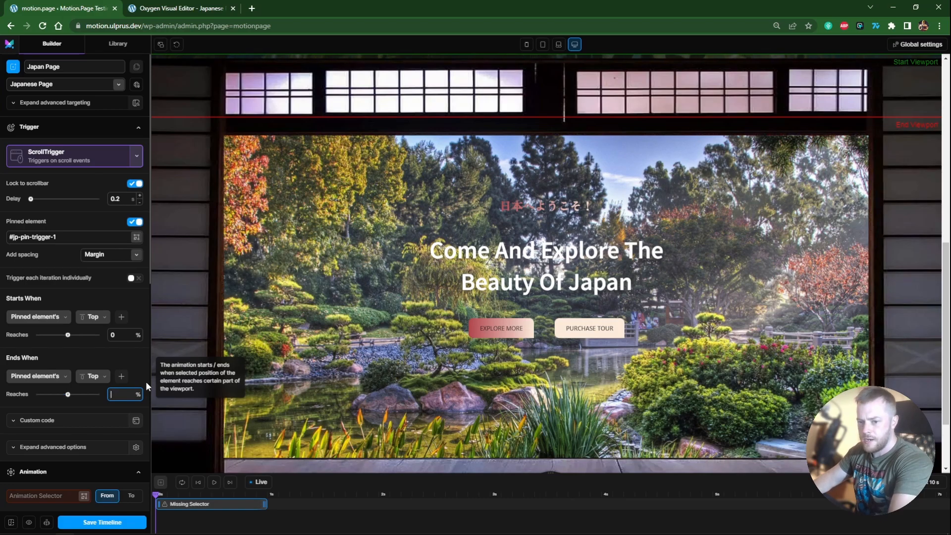
{"action": "type", "text": "-100"}
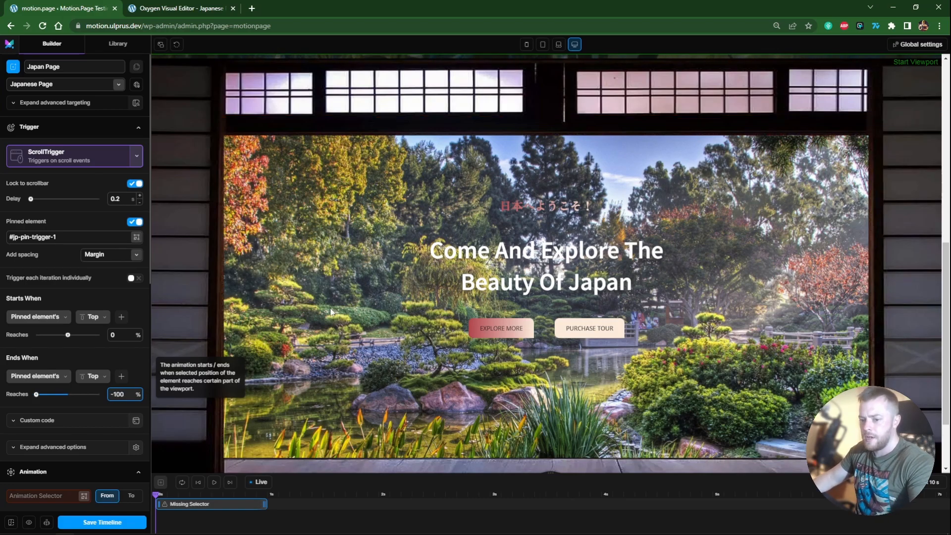
{"action": "left_click_drag", "start_coordinate": [945, 267], "coordinate": [948, 177]}
{"action": "left_click", "coordinate": [181, 8]}
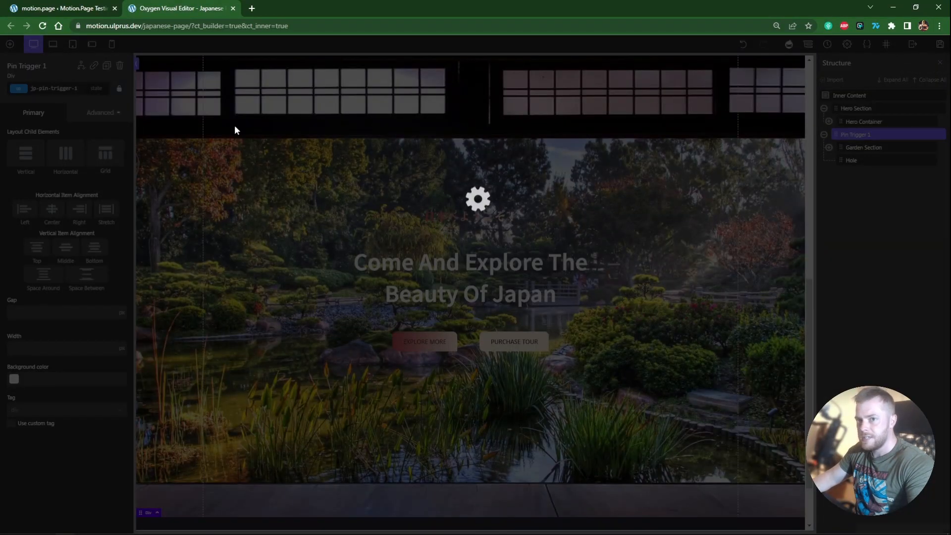
{"action": "left_click", "coordinate": [64, 8]}
{"action": "left_click_drag", "start_coordinate": [945, 166], "coordinate": [948, 213]}
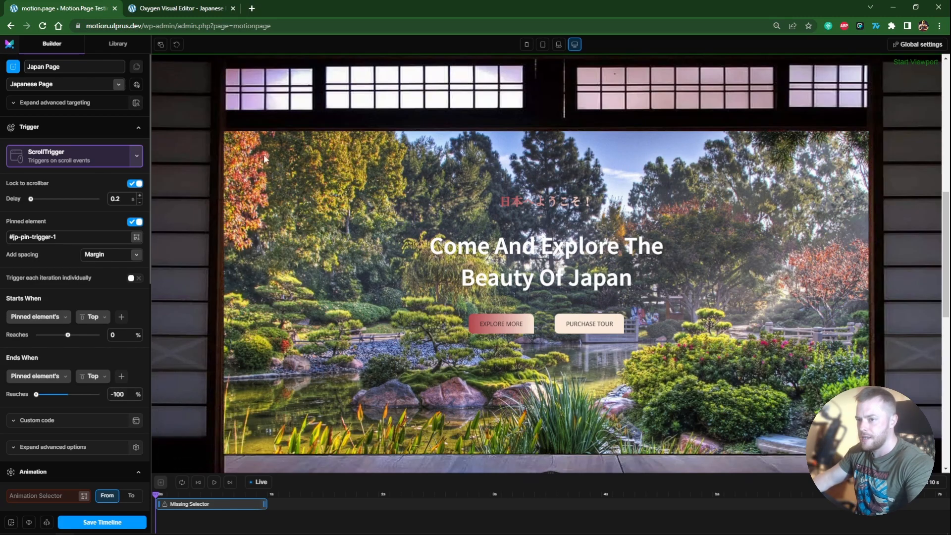
{"action": "left_click_drag", "start_coordinate": [944, 138], "coordinate": [943, 212]}
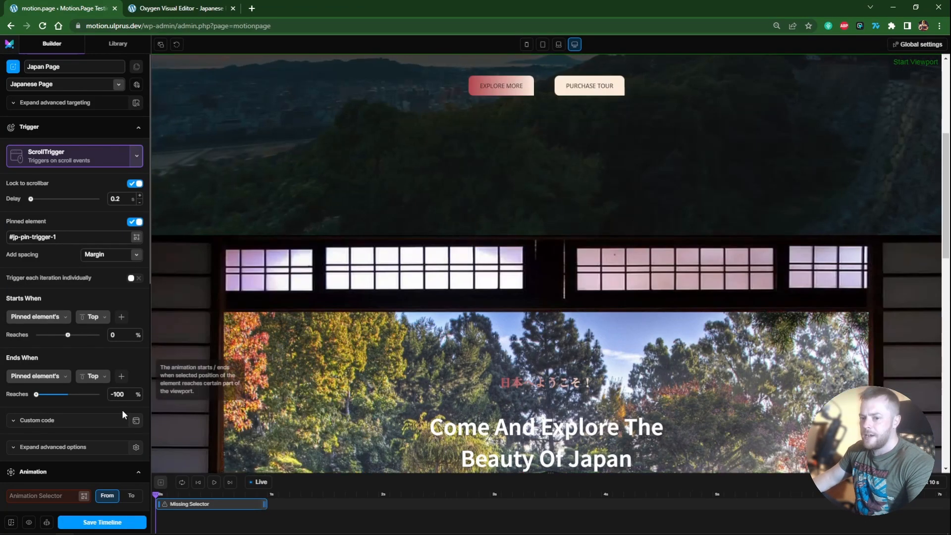
Step: Try an end position of -200% for the pinned scene in the preview, and return it to -100%
{"action": "left_click", "coordinate": [116, 394]}
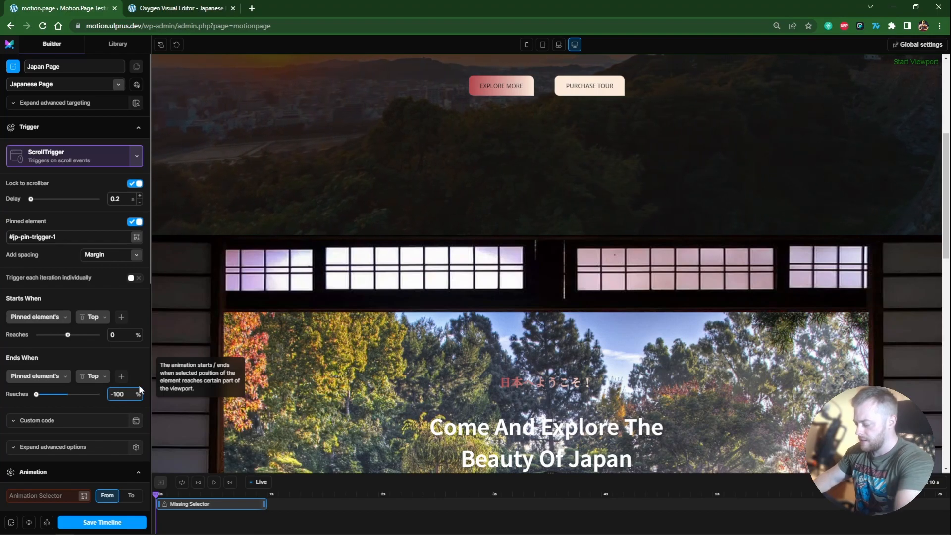
{"action": "key", "text": "BackSpace"}
{"action": "type", "text": "2"}
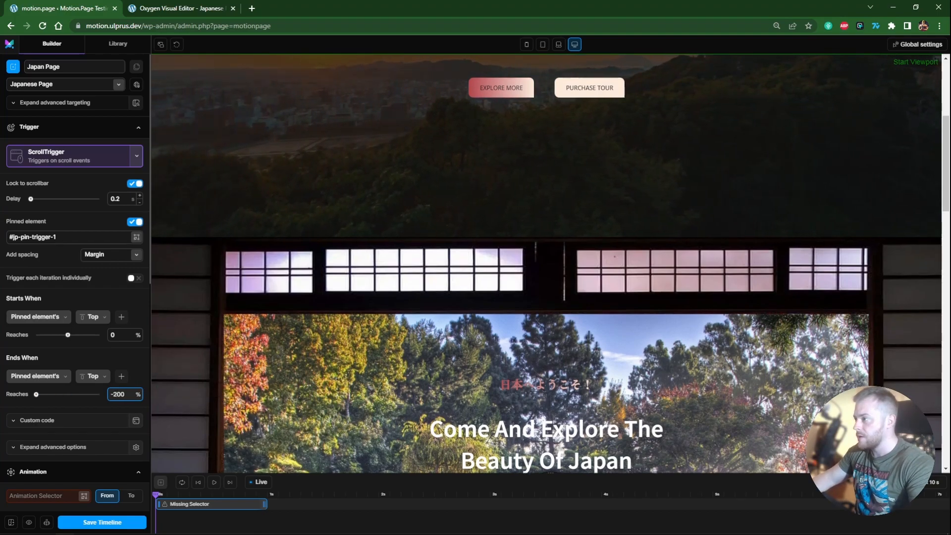
{"action": "left_click_drag", "start_coordinate": [946, 166], "coordinate": [949, 200]}
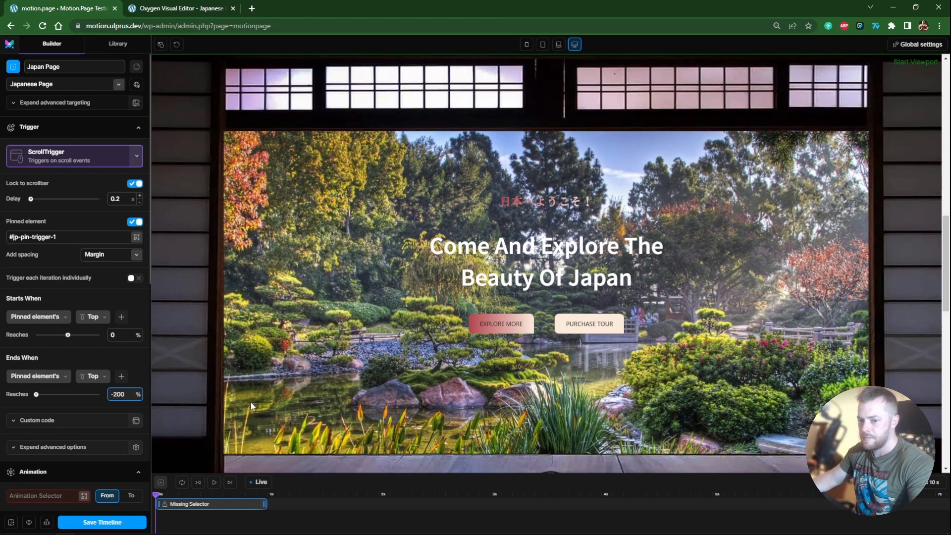
{"action": "key", "text": "BackSpace"}
{"action": "type", "text": "1"}
{"action": "left_click_drag", "start_coordinate": [947, 231], "coordinate": [947, 198]}
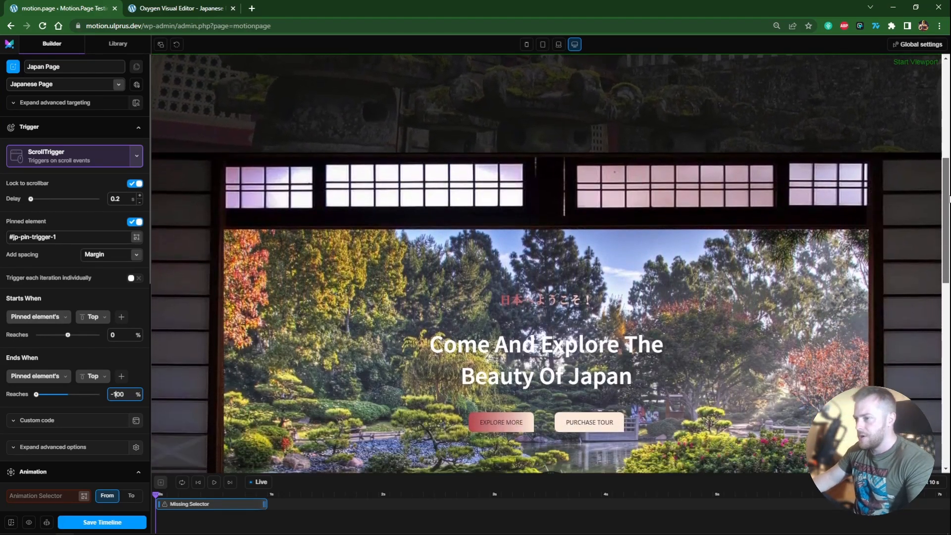
{"action": "scroll", "coordinate": [900, 220], "scroll_direction": "down", "scroll_amount": 2}
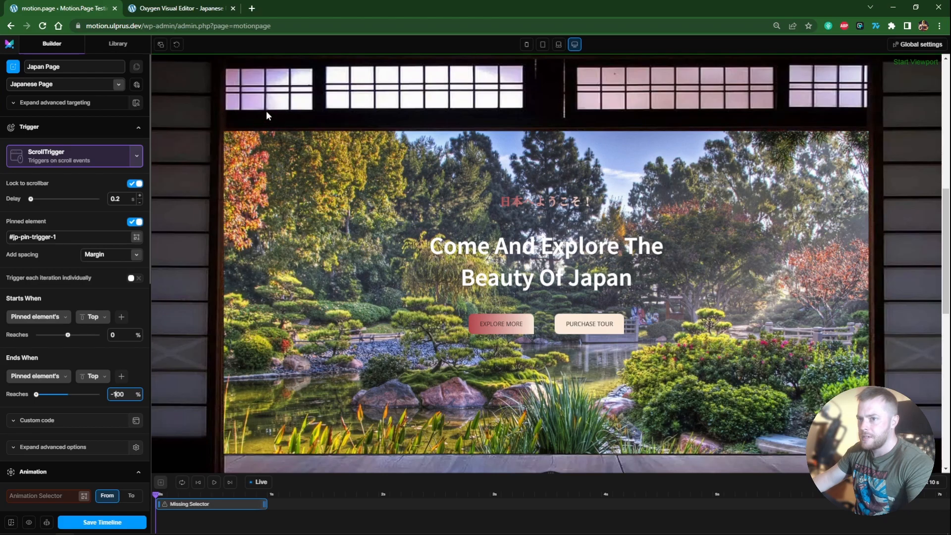
Step: Examine Hole and Garden Section in the Oxygen editor alongside the pinned scene in Motion.page
{"action": "key", "text": "ctrl+Tab"}
{"action": "left_click", "coordinate": [870, 160]}
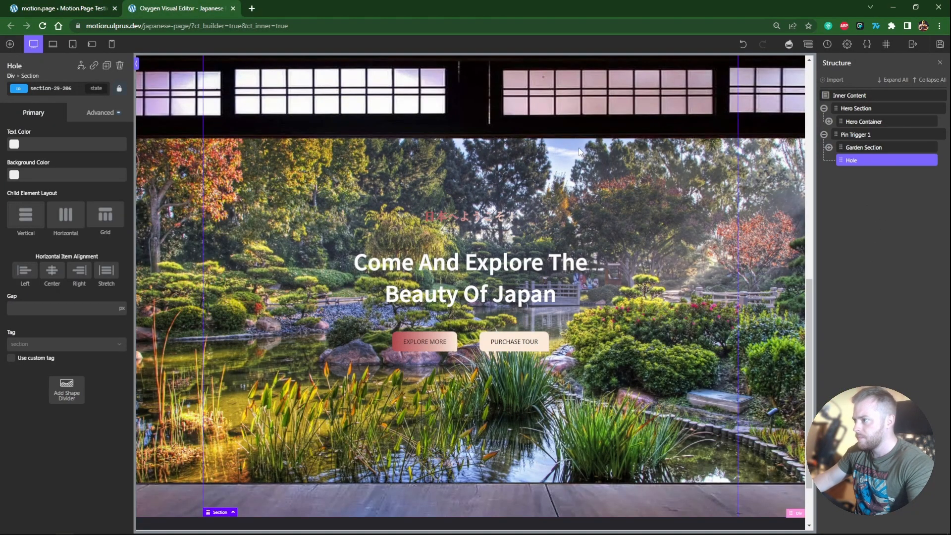
{"action": "left_click", "coordinate": [96, 5]}
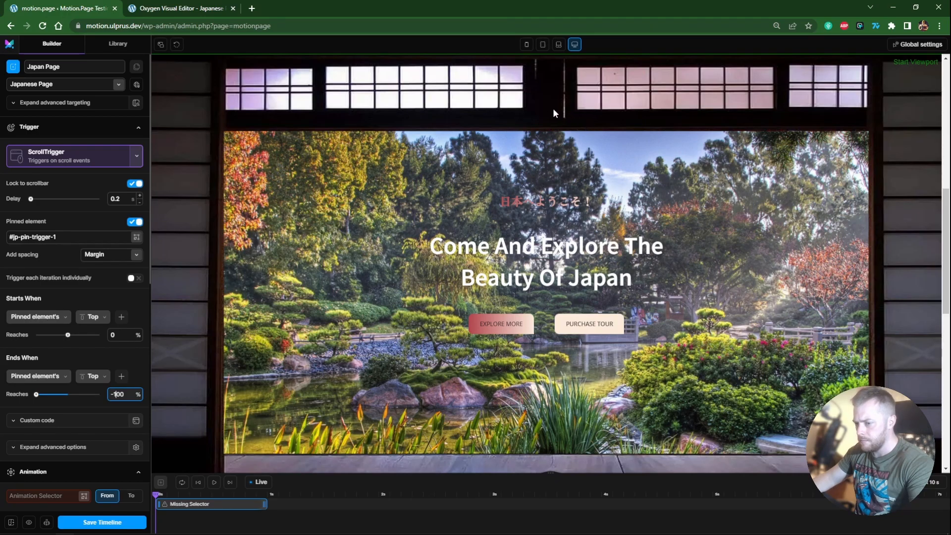
{"action": "key", "text": "ctrl+Tab"}
{"action": "left_click", "coordinate": [866, 147]}
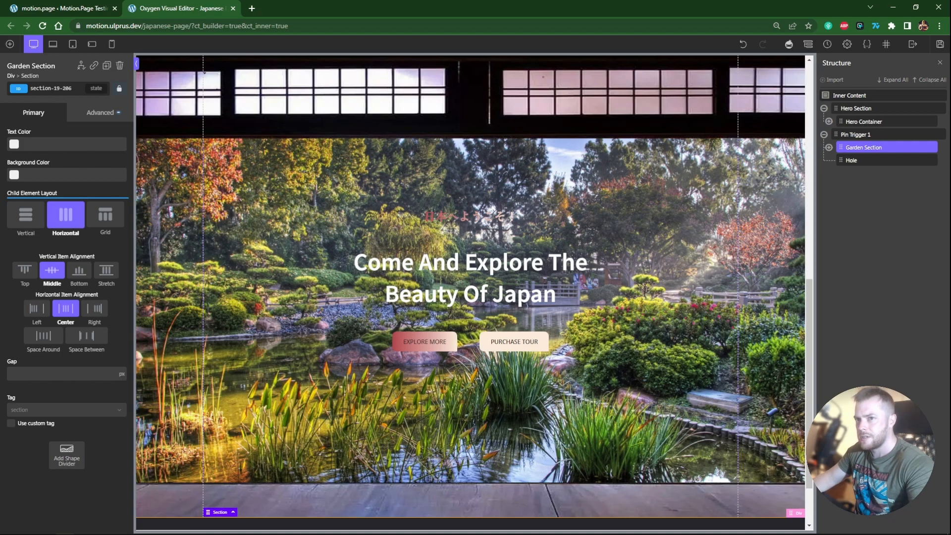
{"action": "key", "text": "ctrl+Tab"}
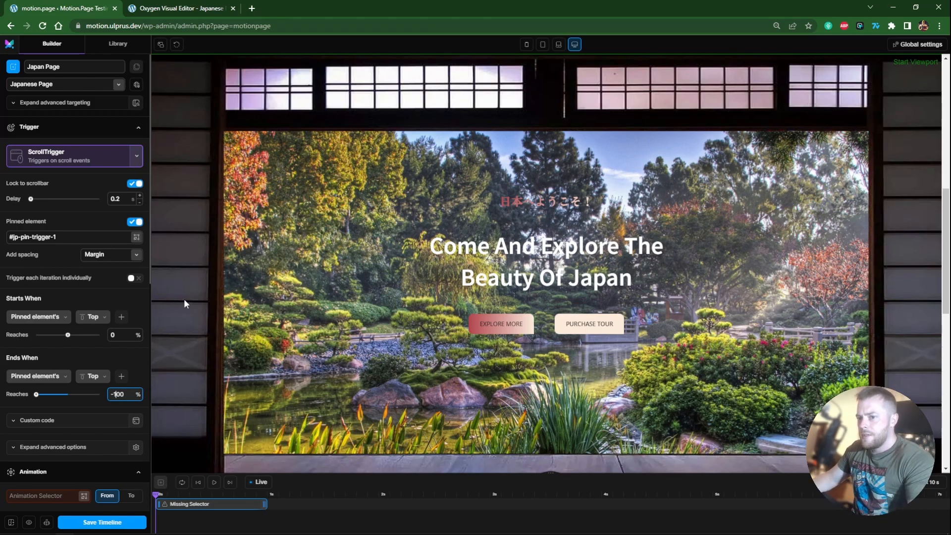
{"action": "left_click", "coordinate": [170, 504]}
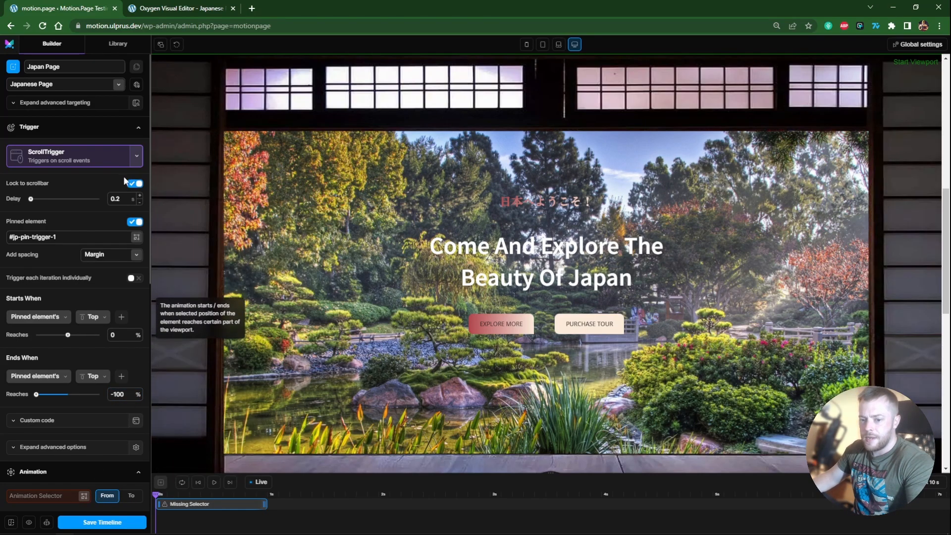
Step: Switch to the Oxygen editor and give Hole an ID beginning with jp-hole- and Garden Section the ID jp-garden-section
{"action": "left_click", "coordinate": [185, 7]}
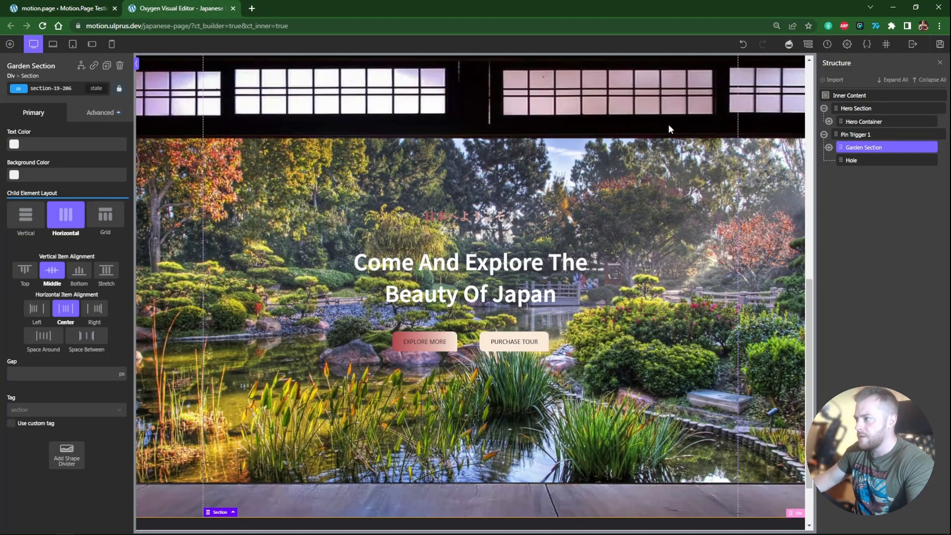
{"action": "left_click", "coordinate": [861, 161]}
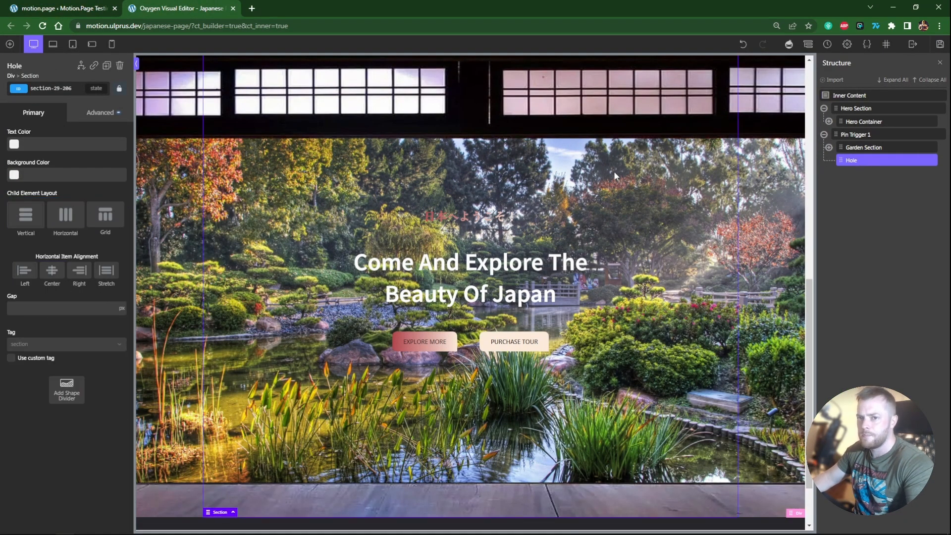
{"action": "double_click", "coordinate": [51, 88]}
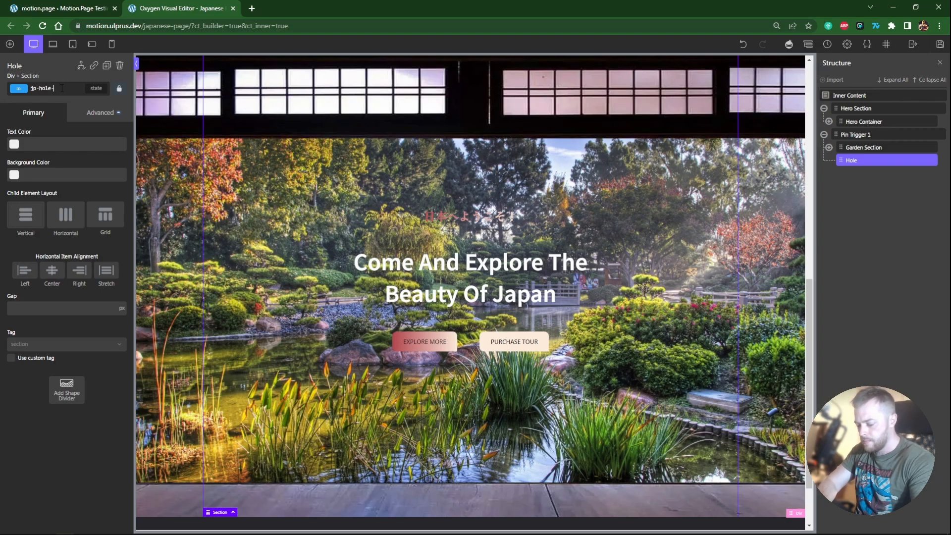
{"action": "left_click", "coordinate": [862, 147]}
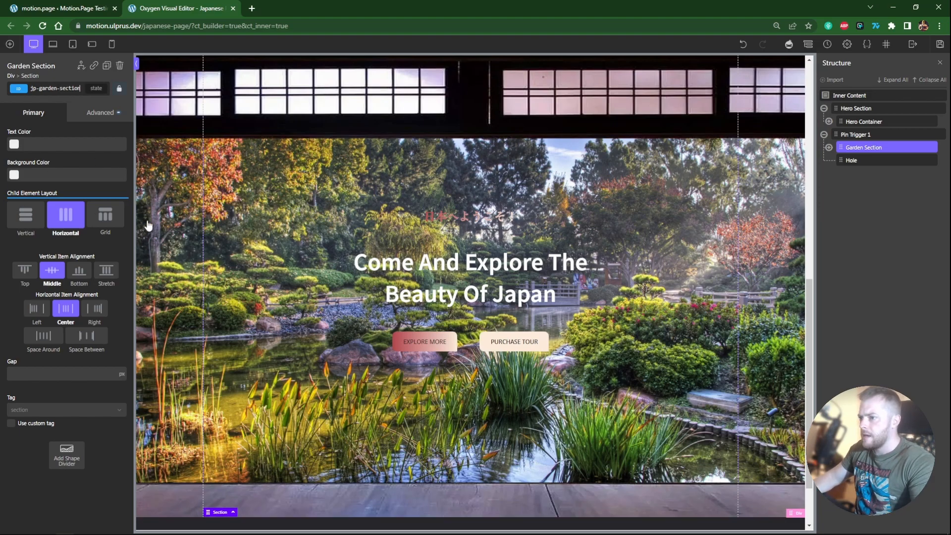
Step: Add the class jp-text-container to the Hero Container inside Garden Section
{"action": "left_click", "coordinate": [828, 147]}
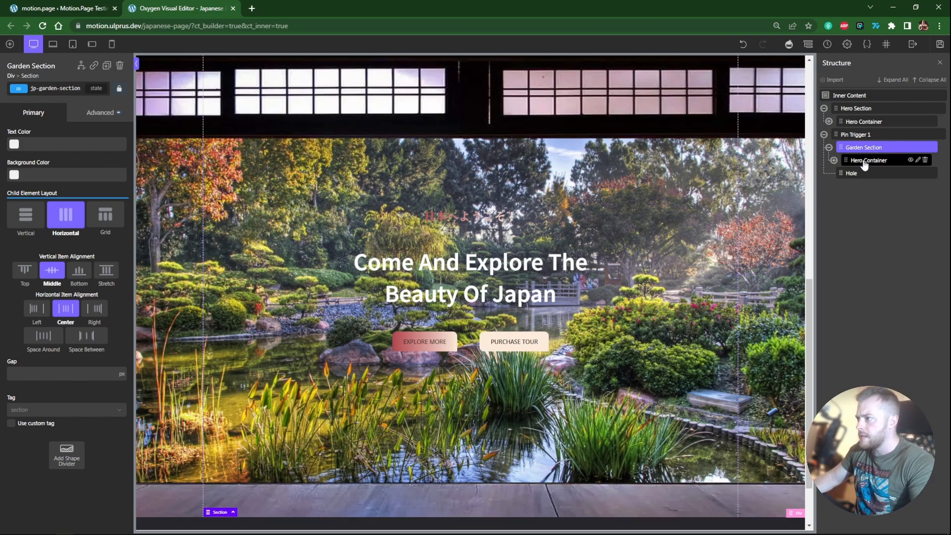
{"action": "left_click", "coordinate": [868, 161]}
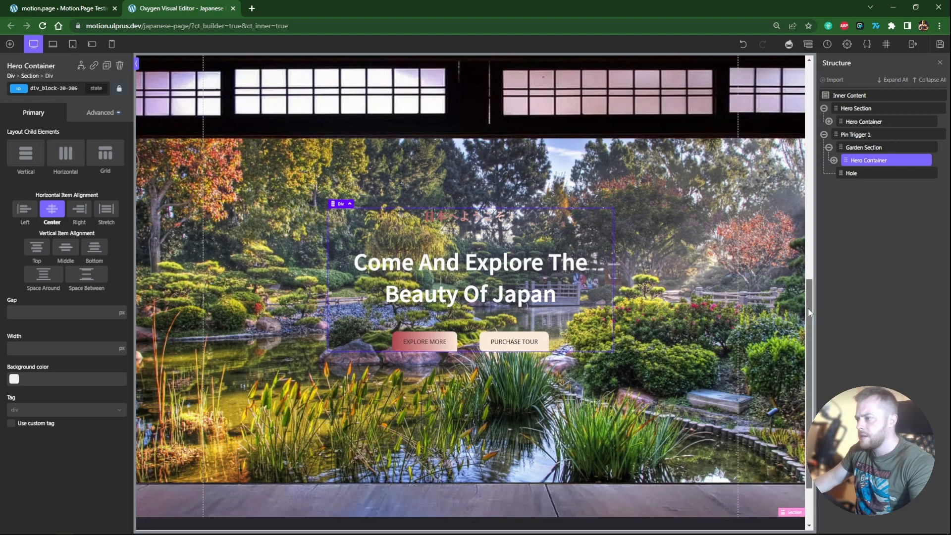
{"action": "scroll", "coordinate": [490, 203], "scroll_direction": "down", "scroll_amount": 1}
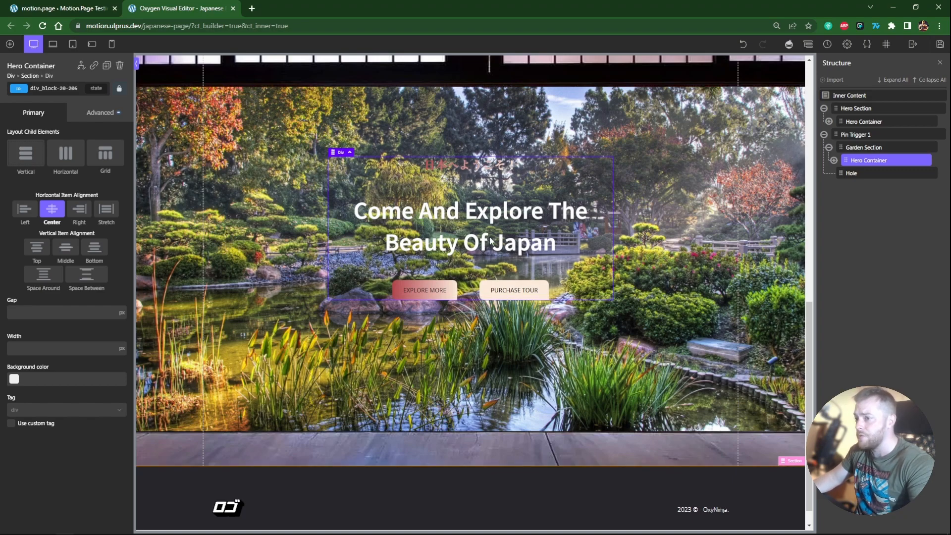
{"action": "left_click", "coordinate": [70, 92]}
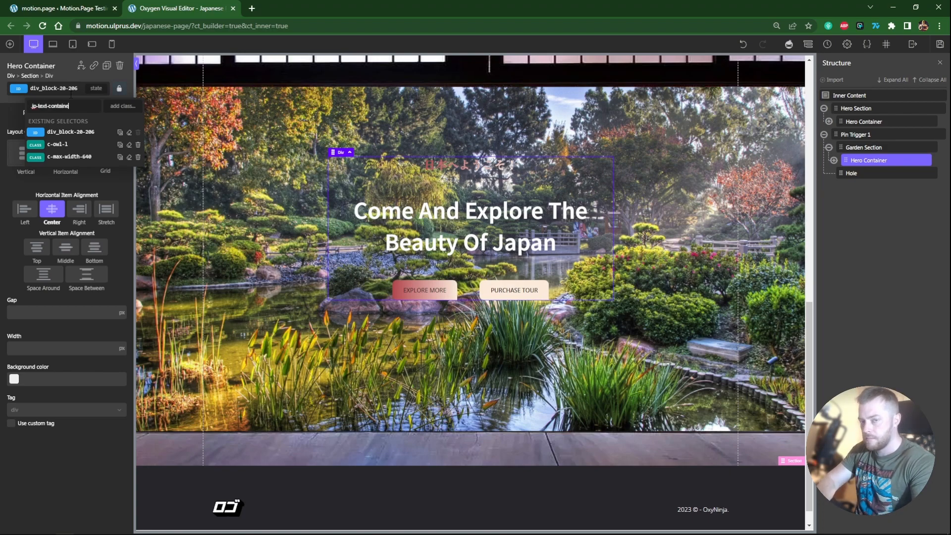
{"action": "key", "text": "Return"}
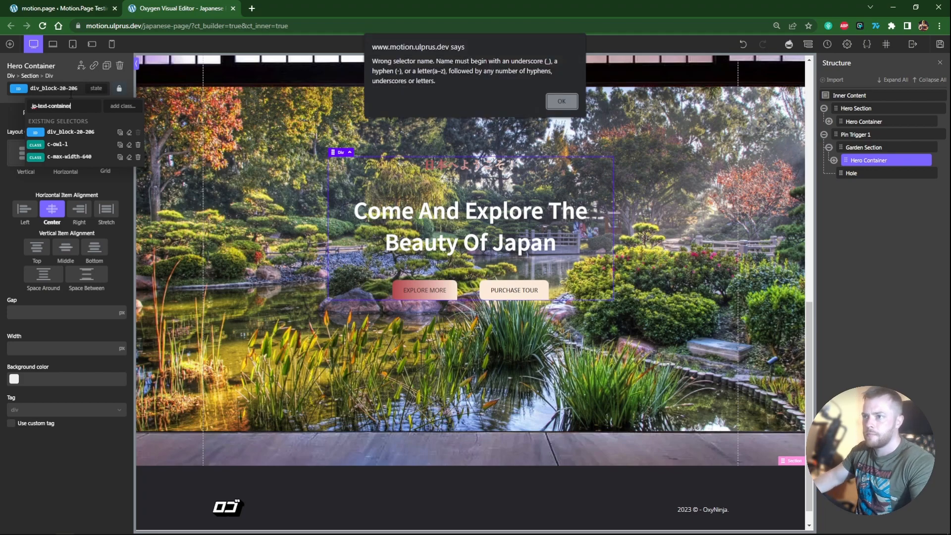
{"action": "left_click", "coordinate": [555, 102]}
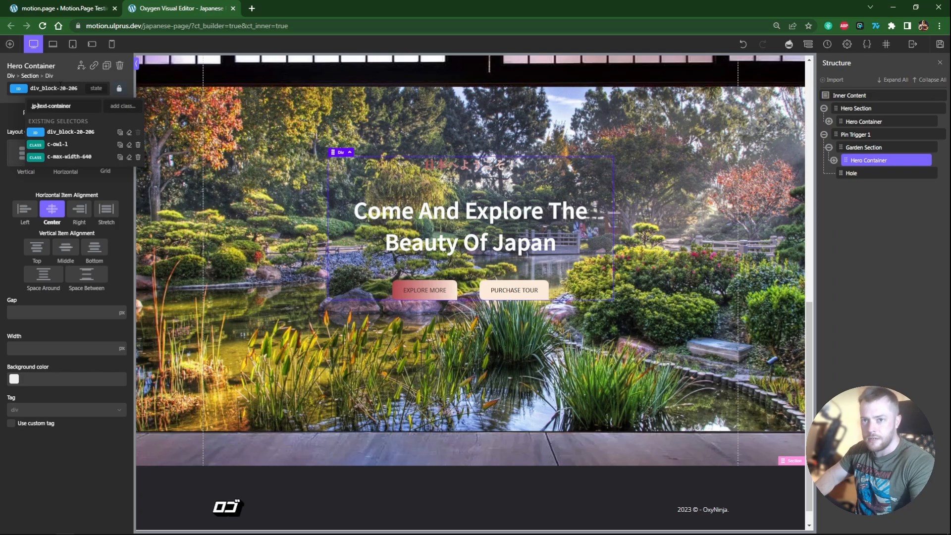
{"action": "key", "text": "Return"}
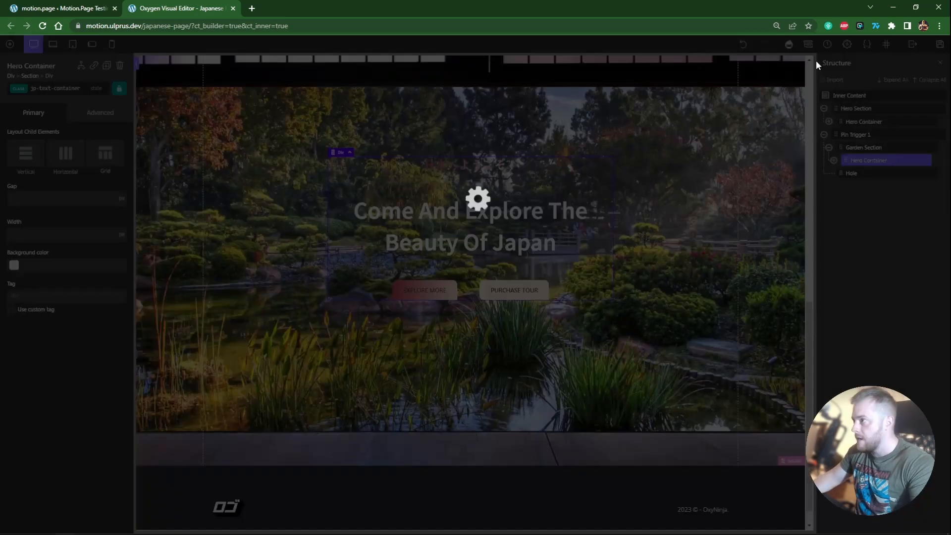
Step: Copy Hole's ID in Oxygen, switch to Motion.page and set #jp-hole-section as the animation selector
{"action": "left_click", "coordinate": [851, 173]}
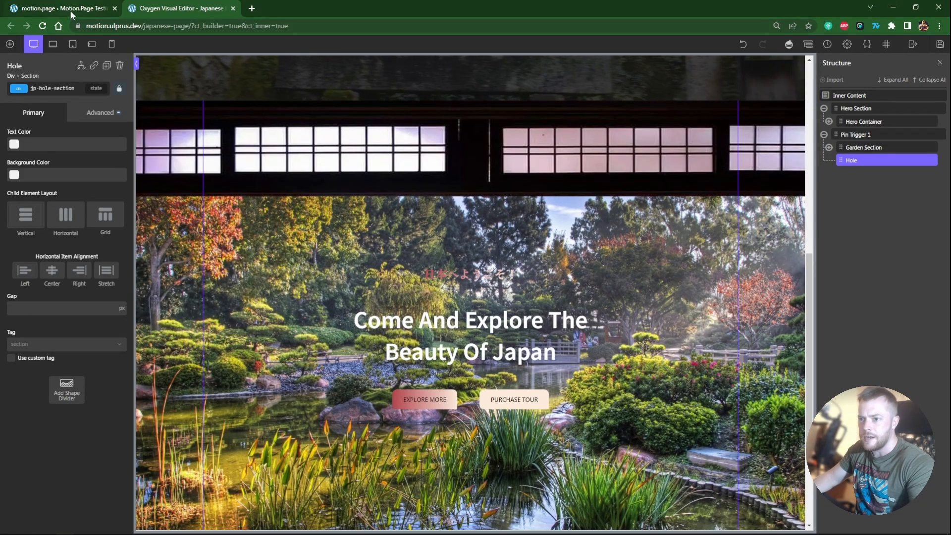
{"action": "double_click", "coordinate": [50, 88]}
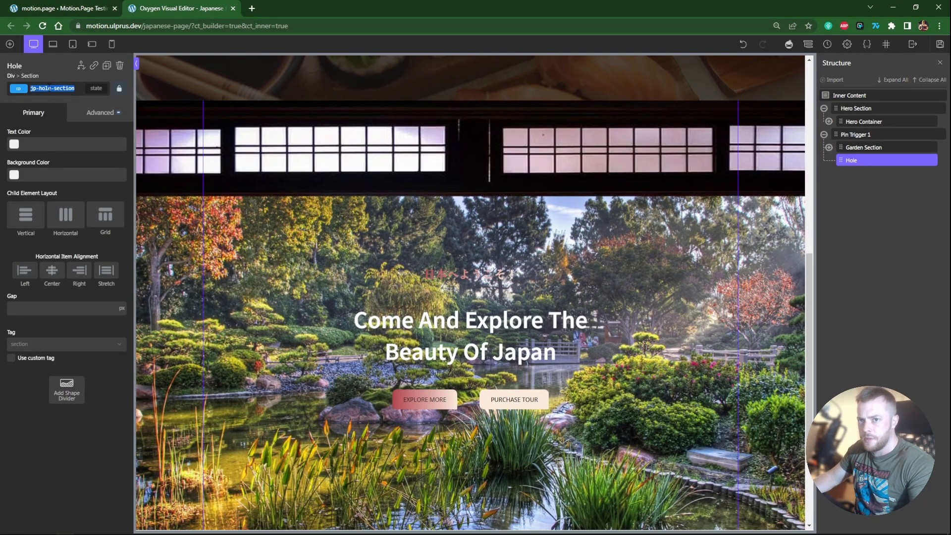
{"action": "left_click", "coordinate": [63, 8]}
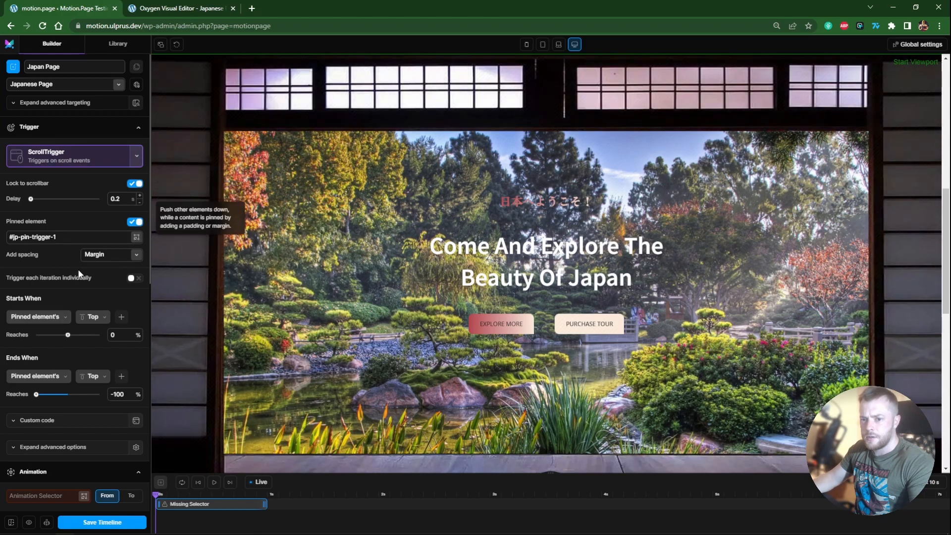
{"action": "scroll", "coordinate": [78, 266], "scroll_direction": "down", "scroll_amount": 1}
{"action": "scroll", "coordinate": [59, 216], "scroll_direction": "down", "scroll_amount": 6}
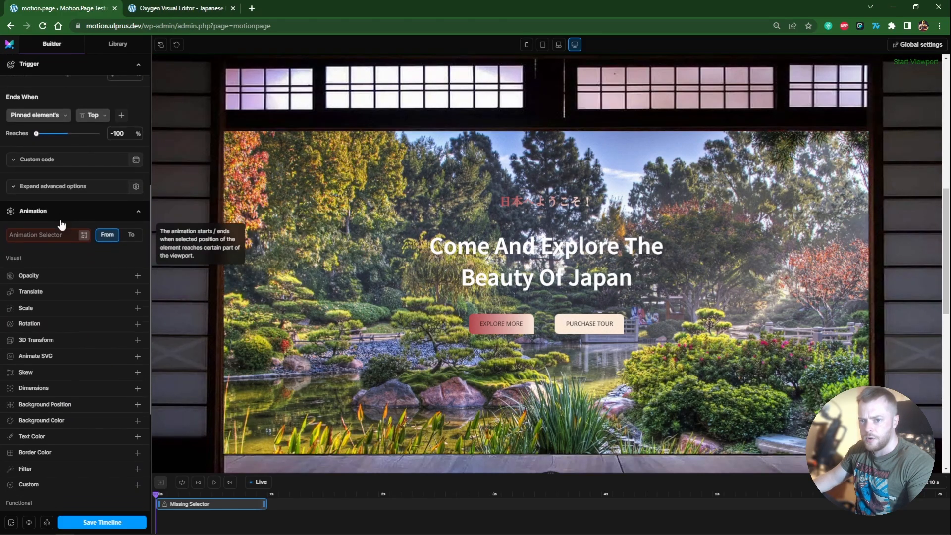
{"action": "left_click", "coordinate": [58, 154]}
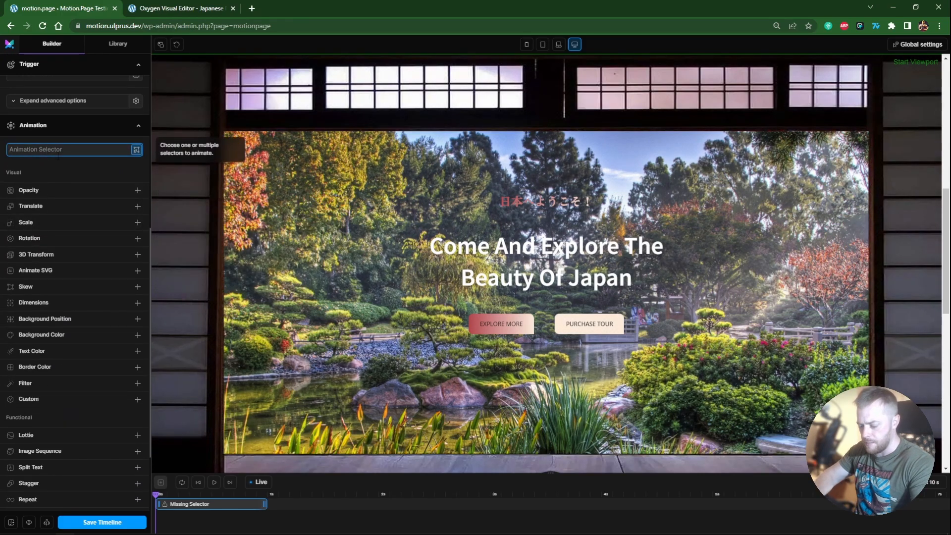
{"action": "type", "text": "#jp-hole-section"}
{"action": "left_click", "coordinate": [24, 167]}
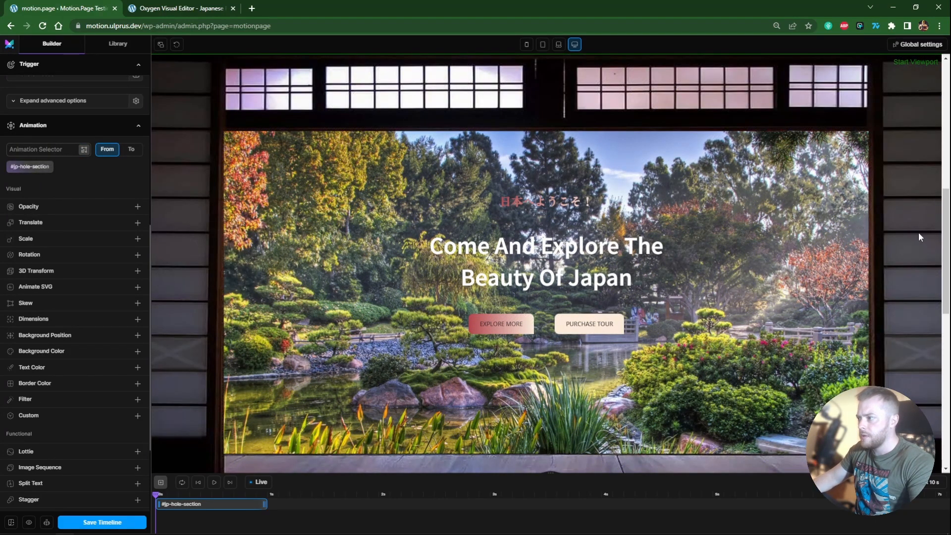
Step: Make #jp-hole-section a To animation with a scale of 1.2, and test it in the preview
{"action": "mouse_move", "coordinate": [947, 225]}
{"action": "left_mouse_down"}
{"action": "mouse_move", "coordinate": [948, 210]}
{"action": "mouse_move", "coordinate": [949, 227]}
{"action": "left_mouse_up"}
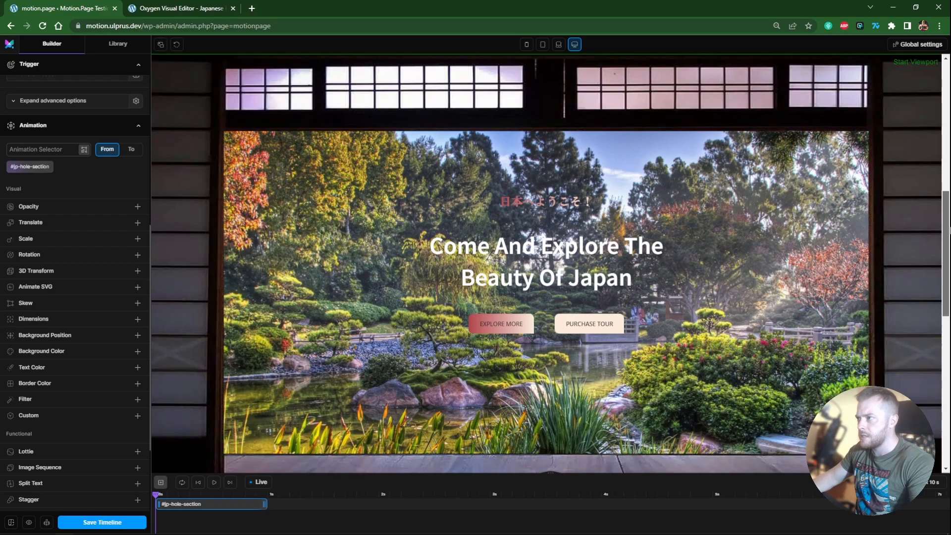
{"action": "left_click", "coordinate": [133, 151]}
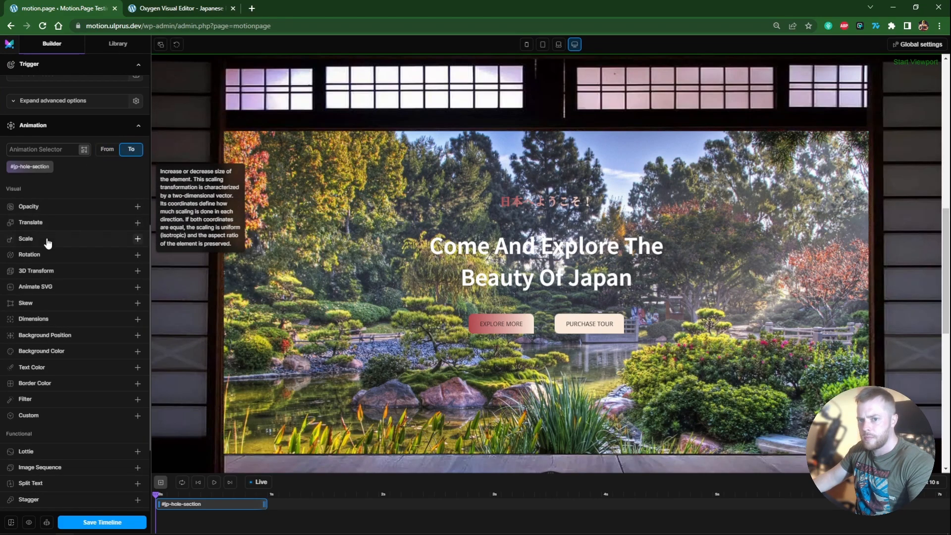
{"action": "left_click", "coordinate": [137, 238]}
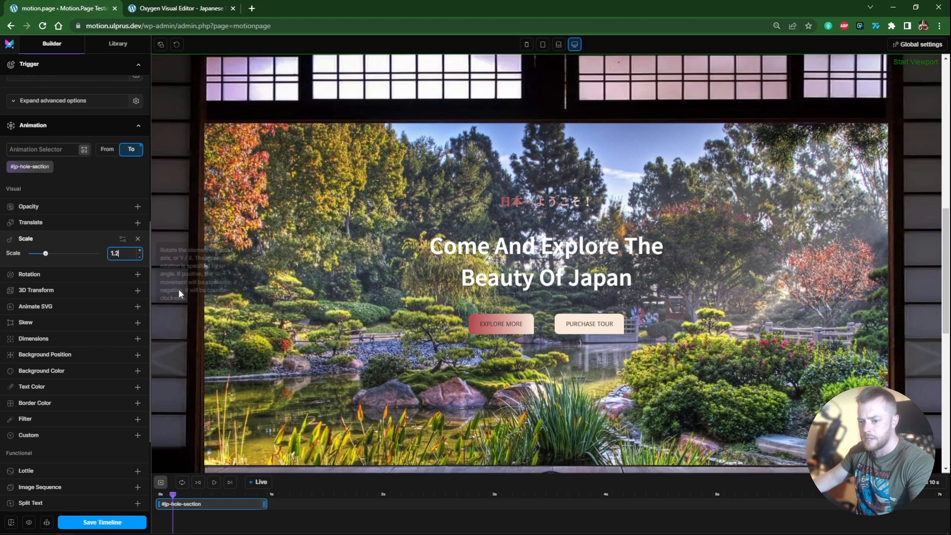
{"action": "left_click_drag", "start_coordinate": [947, 207], "coordinate": [945, 276]}
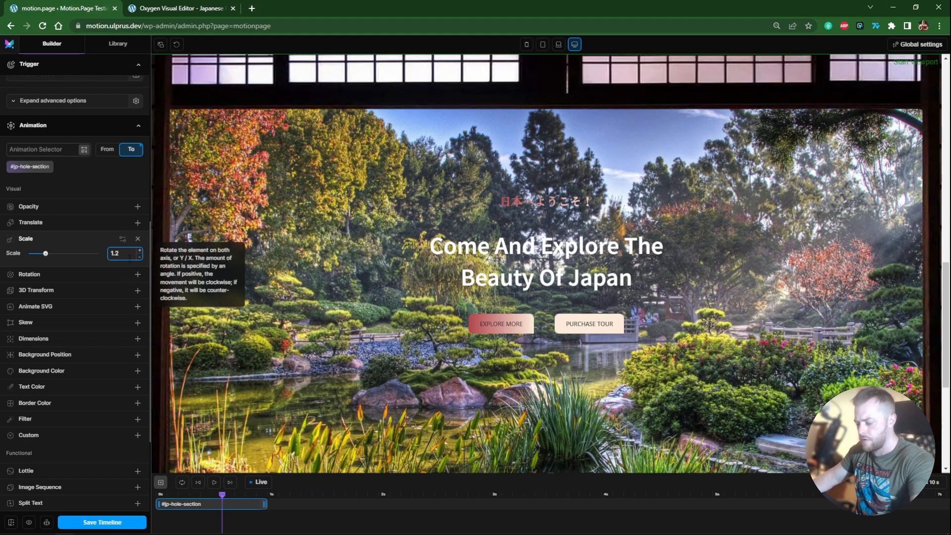
Step: Try a scale of 1.5 for #jp-hole-section in the scrolling preview
{"action": "key", "text": "BackSpace"}
{"action": "type", "text": "5"}
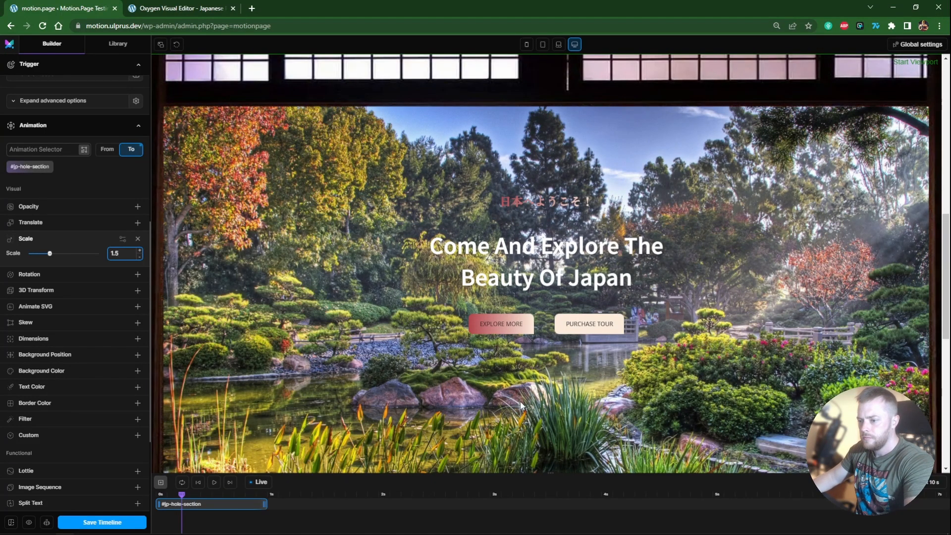
{"action": "scroll", "coordinate": [929, 281], "scroll_direction": "down", "scroll_amount": 5}
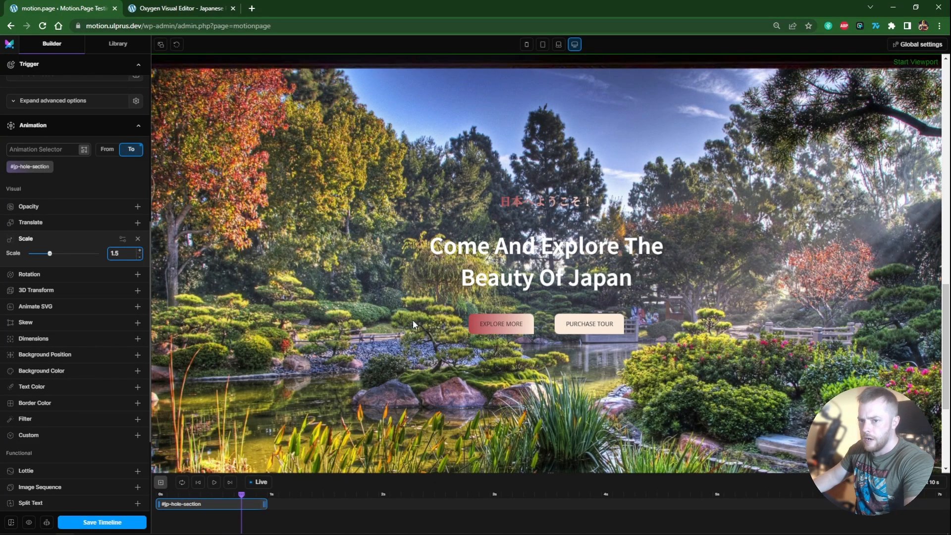
Step: Set the scale of #jp-hole-section to 2 and test the zoom in both scroll directions
{"action": "double_click", "coordinate": [119, 254]}
{"action": "type", "text": "2"}
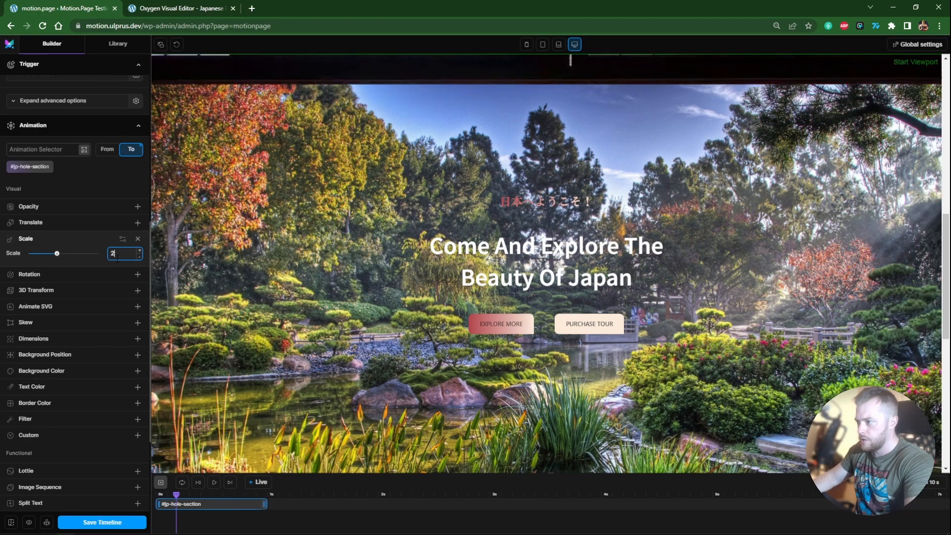
{"action": "scroll", "coordinate": [564, 185], "scroll_direction": "down", "scroll_amount": 2}
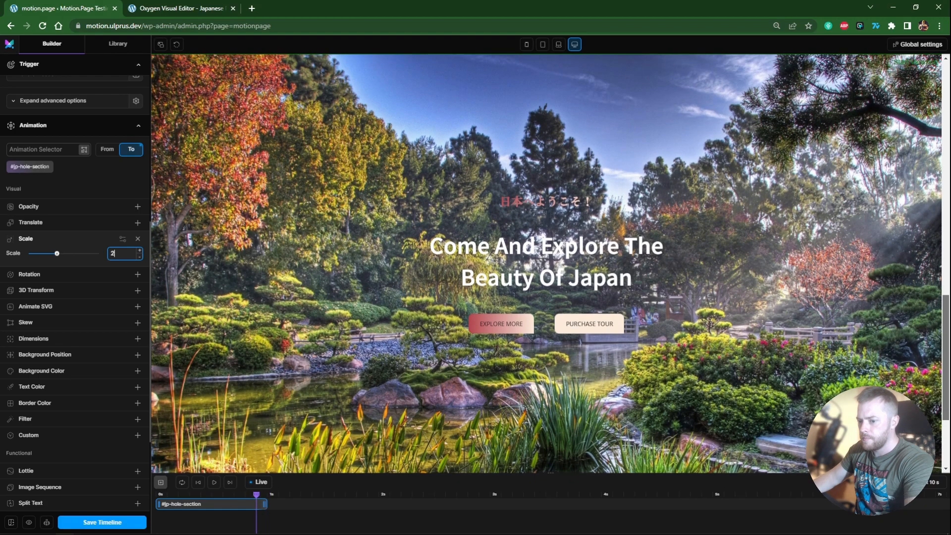
{"action": "scroll", "coordinate": [547, 263], "scroll_direction": "up", "scroll_amount": 3}
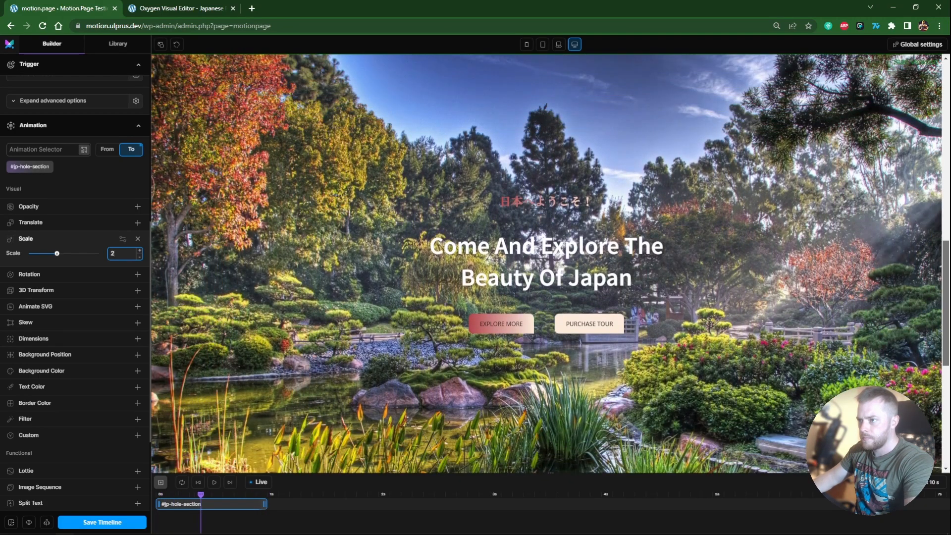
{"action": "scroll", "coordinate": [546, 264], "scroll_direction": "up", "scroll_amount": 3}
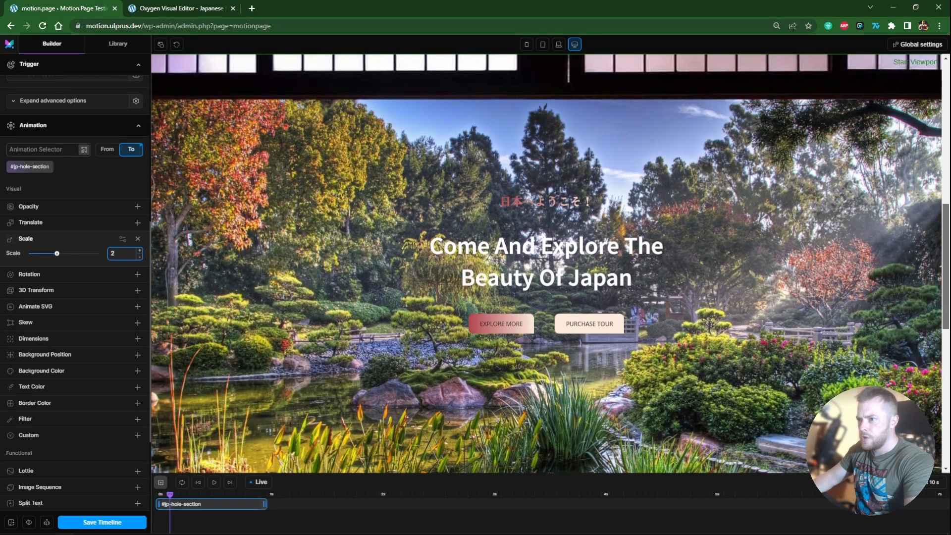
{"action": "scroll", "coordinate": [902, 200], "scroll_direction": "down", "scroll_amount": 1}
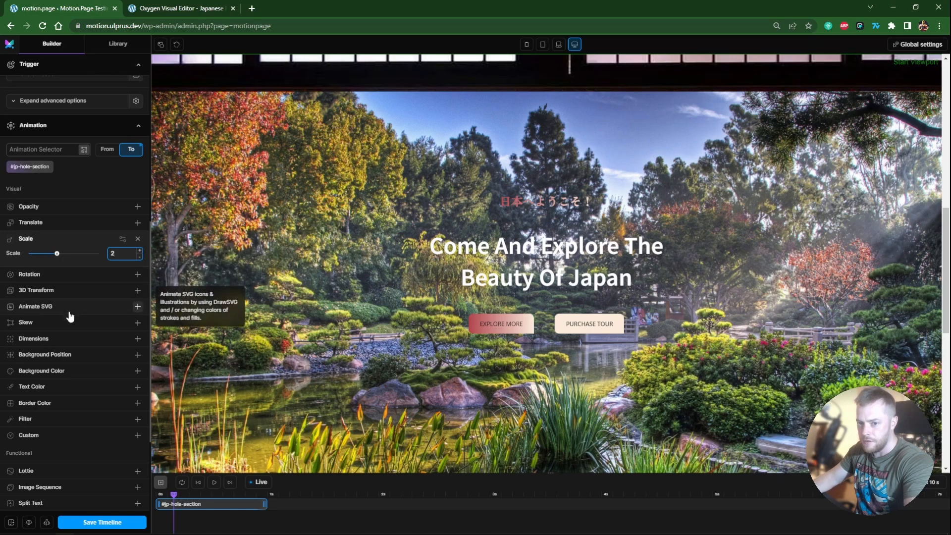
Step: Add a Blur filter of 20 px to the #jp-hole-section animation and check it in the preview
{"action": "left_click", "coordinate": [58, 421]}
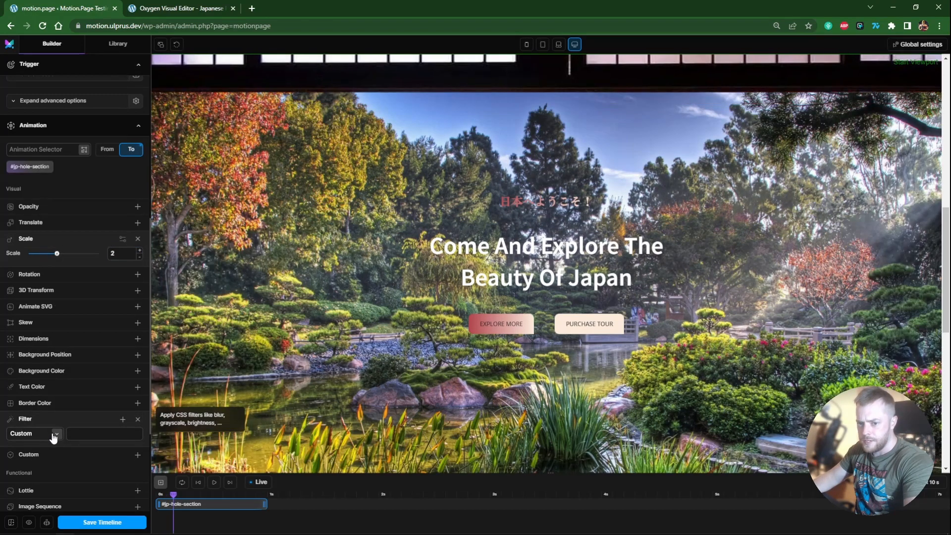
{"action": "left_click", "coordinate": [53, 434]}
{"action": "left_click", "coordinate": [25, 319]}
{"action": "left_click", "coordinate": [104, 433]}
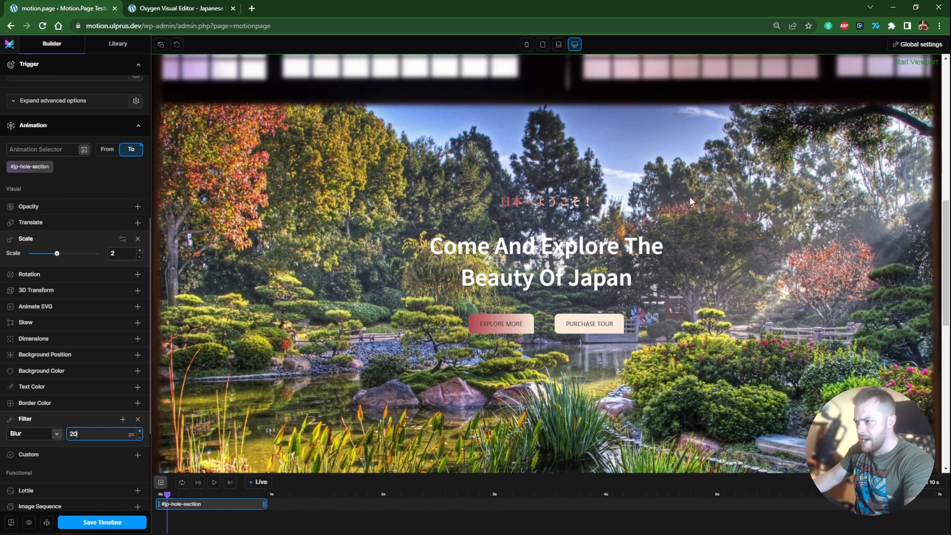
Step: Copy Garden Section's ID from Oxygen and add a second Motion.page animation node targeting #jp-garden-section
{"action": "left_click", "coordinate": [185, 6]}
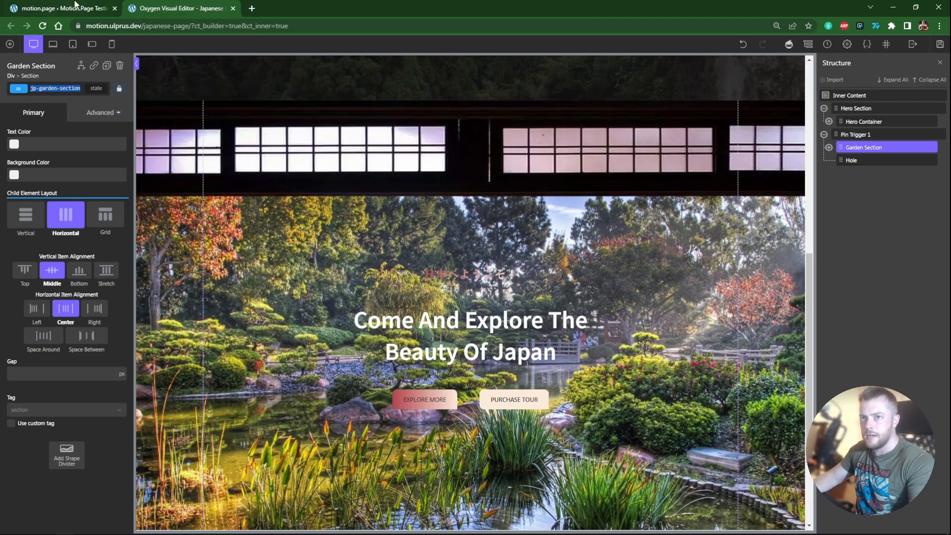
{"action": "left_click", "coordinate": [76, 6]}
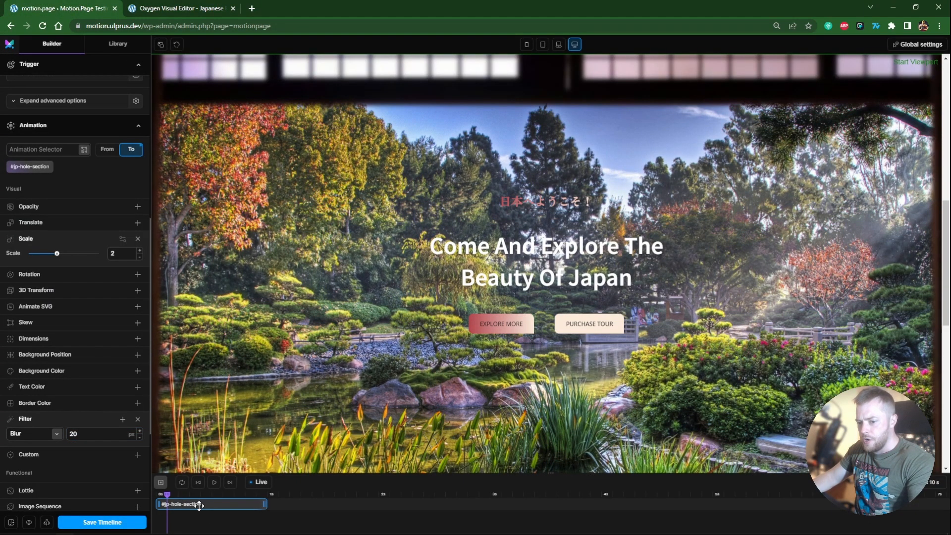
{"action": "left_click", "coordinate": [160, 484]}
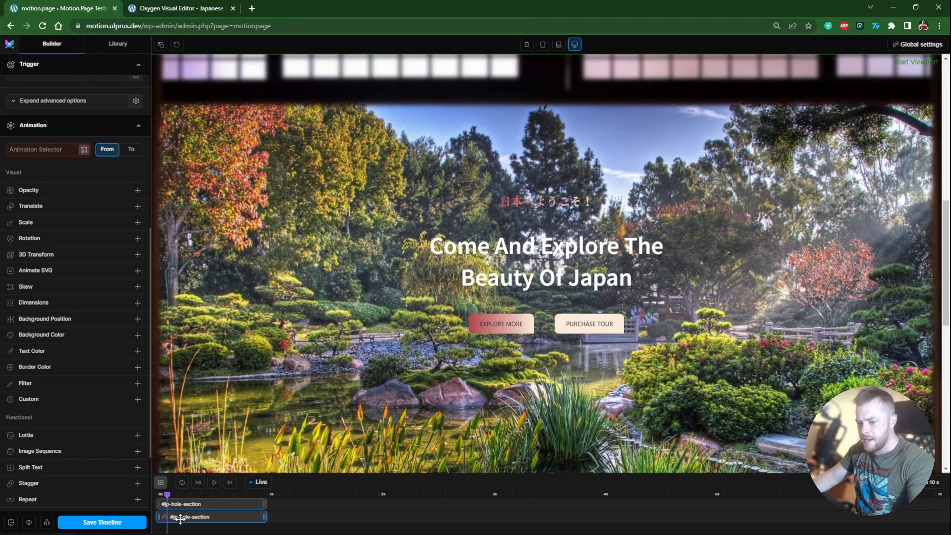
{"action": "left_click", "coordinate": [20, 153]}
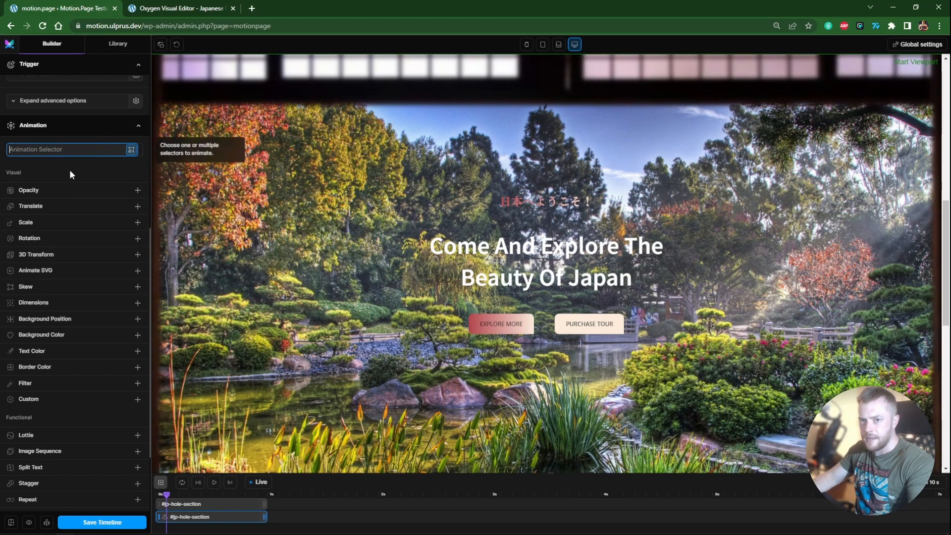
{"action": "type", "text": "#jp-garden-section"}
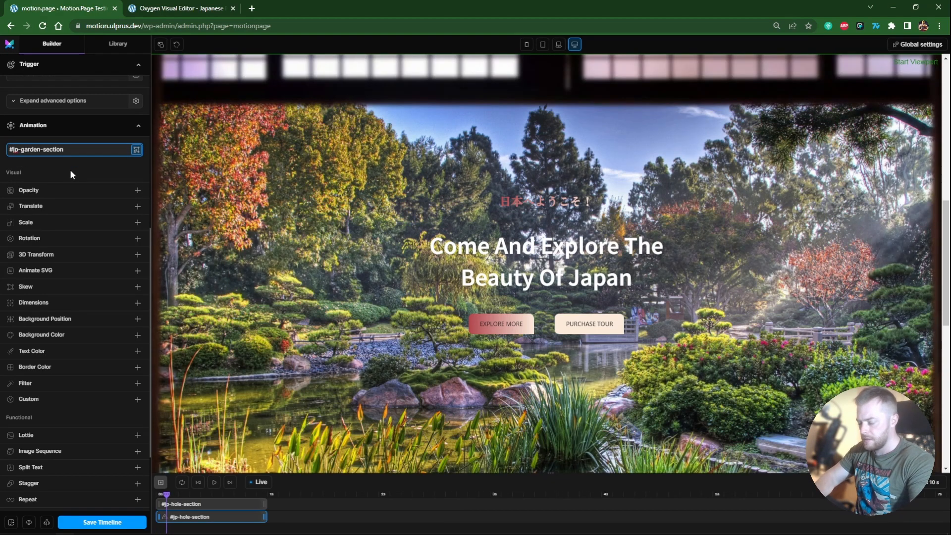
{"action": "key", "text": "Return"}
Step: Review the #jp-hole-section node's animation settings from the start of the pinned scene, and reselect the #jp-garden-section node
{"action": "mouse_move", "coordinate": [944, 249]}
{"action": "left_mouse_down"}
{"action": "mouse_move", "coordinate": [945, 216]}
{"action": "mouse_move", "coordinate": [944, 236]}
{"action": "left_mouse_up"}
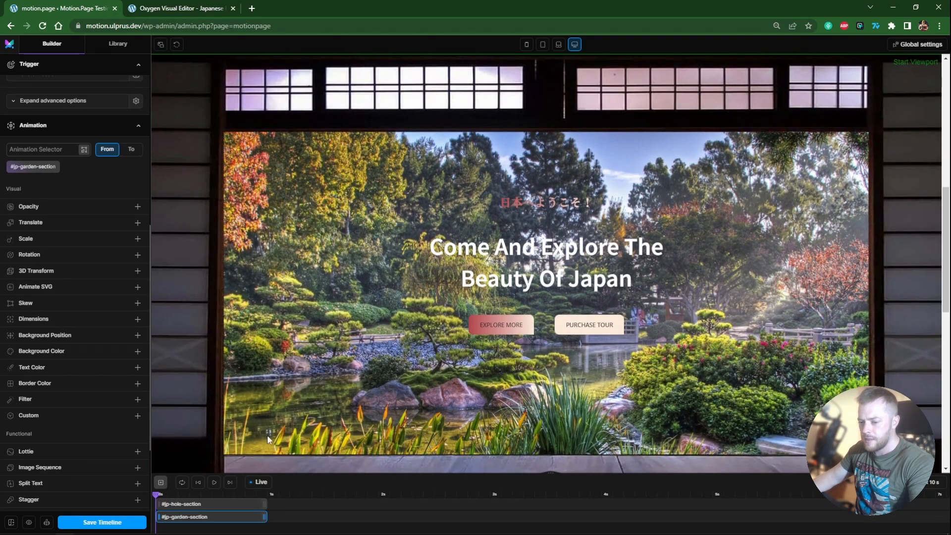
{"action": "left_click_drag", "start_coordinate": [192, 517], "coordinate": [271, 517]}
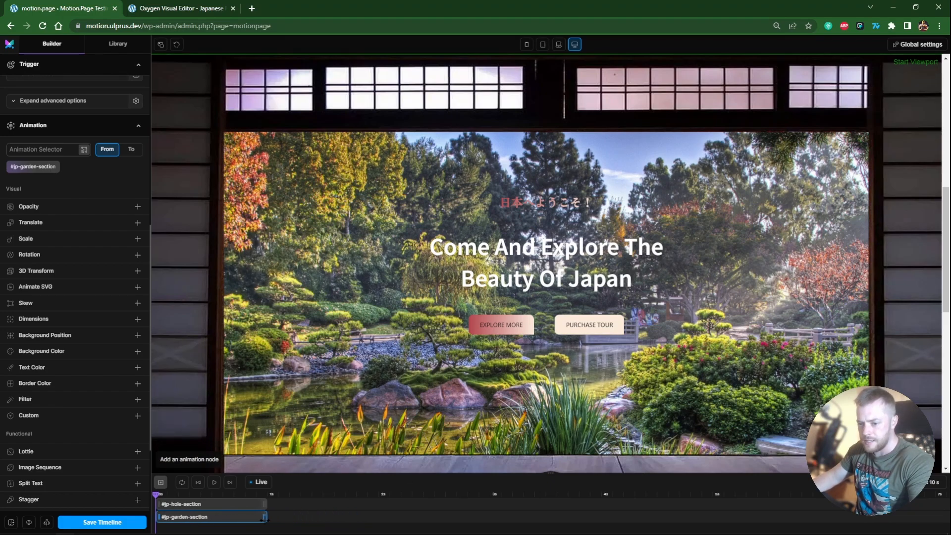
{"action": "left_click", "coordinate": [193, 504]}
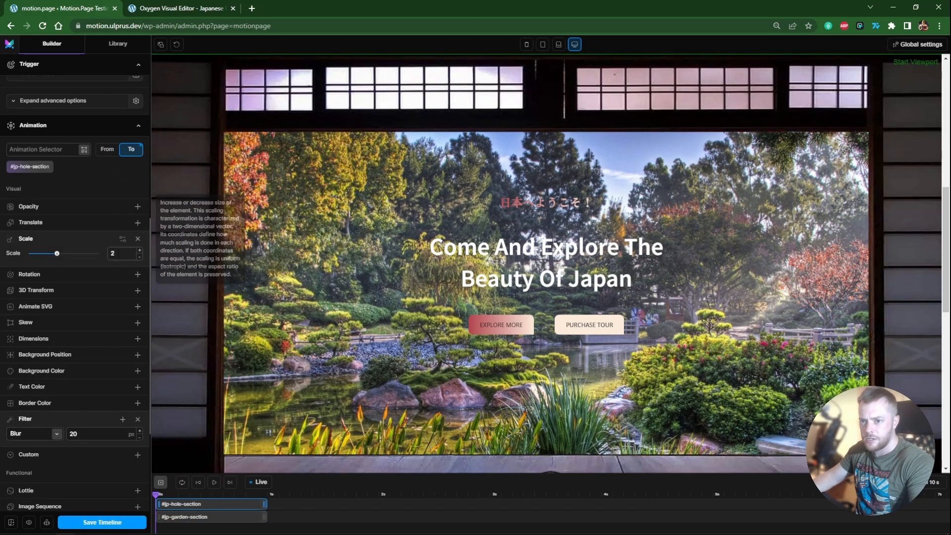
{"action": "left_click", "coordinate": [196, 516]}
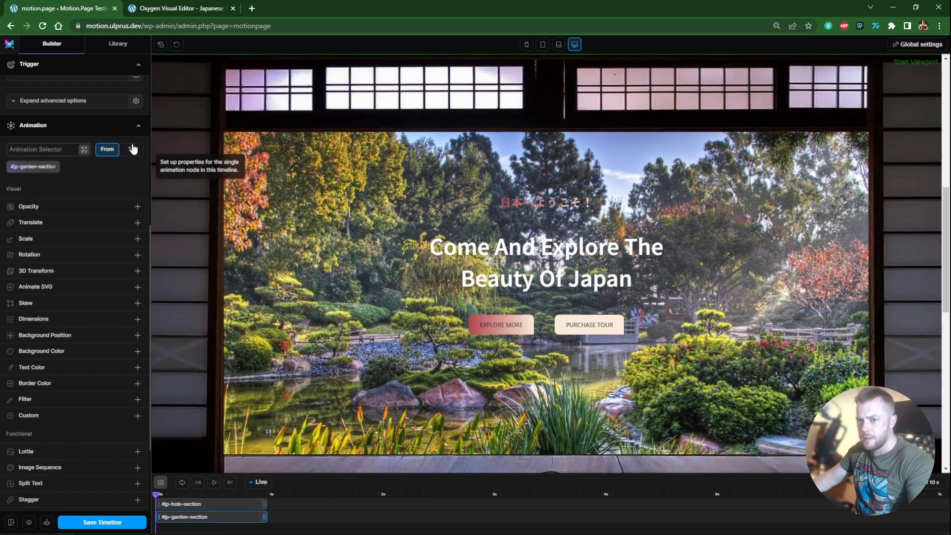
Step: Give the #jp-garden-section animation a To scale of 1.1 and a From Blur filter of 1 px
{"action": "left_click", "coordinate": [48, 240]}
{"action": "left_click", "coordinate": [125, 253]}
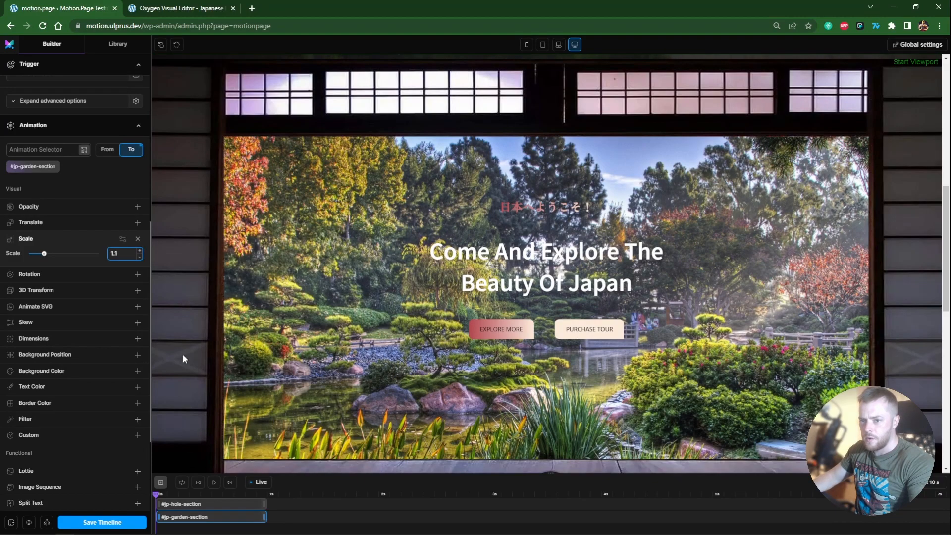
{"action": "left_click", "coordinate": [106, 156]}
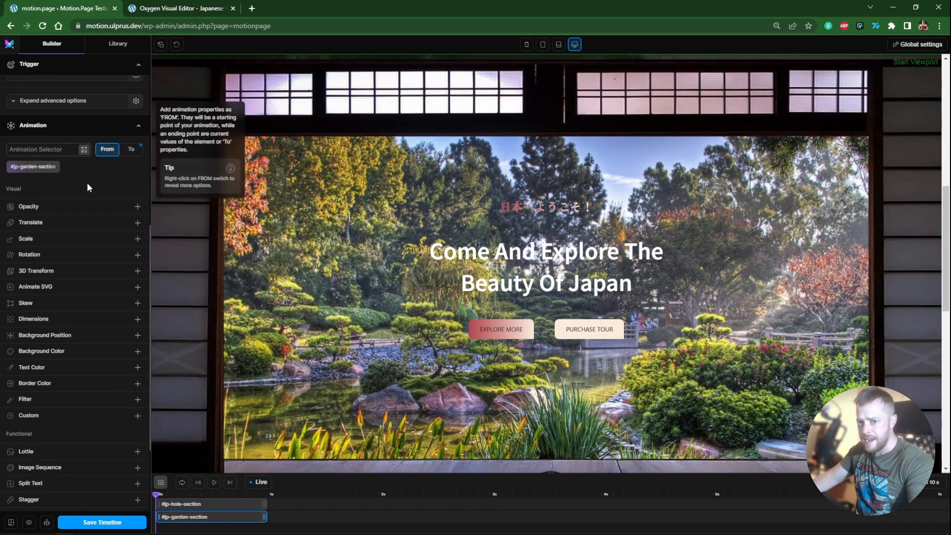
{"action": "left_click", "coordinate": [46, 402]}
{"action": "left_click", "coordinate": [32, 414]}
{"action": "left_click", "coordinate": [24, 299]}
{"action": "left_click", "coordinate": [108, 412]}
{"action": "type", "text": "5"}
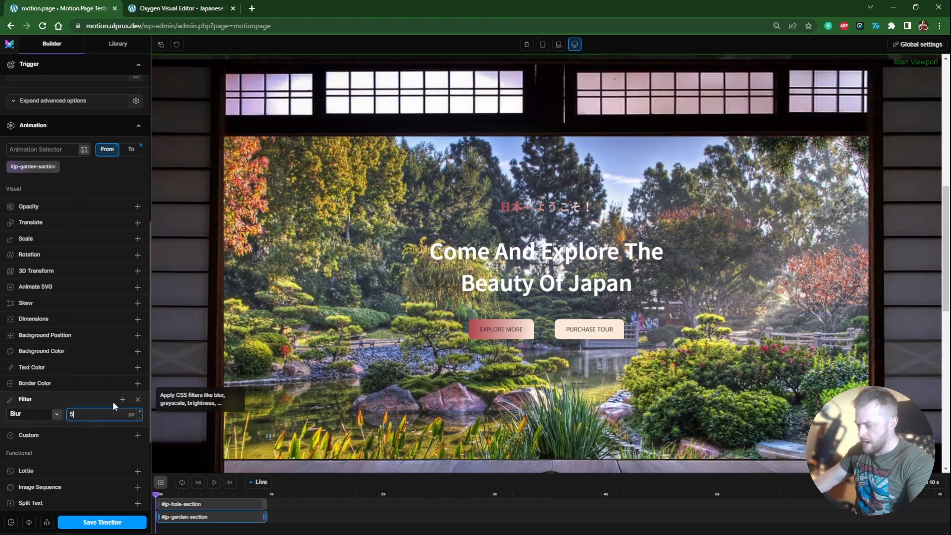
{"action": "key", "text": "BackSpace"}
{"action": "type", "text": "1.1"}
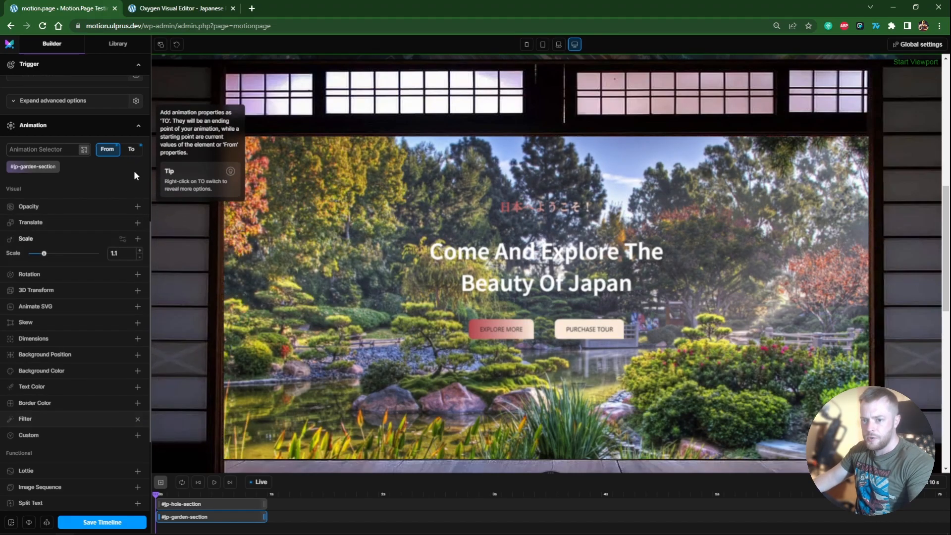
Step: Add a Blur filter of 0 px to the To properties of the #jp-garden-section animation
{"action": "left_click", "coordinate": [131, 149]}
{"action": "left_click", "coordinate": [69, 420]}
{"action": "left_click", "coordinate": [44, 436]}
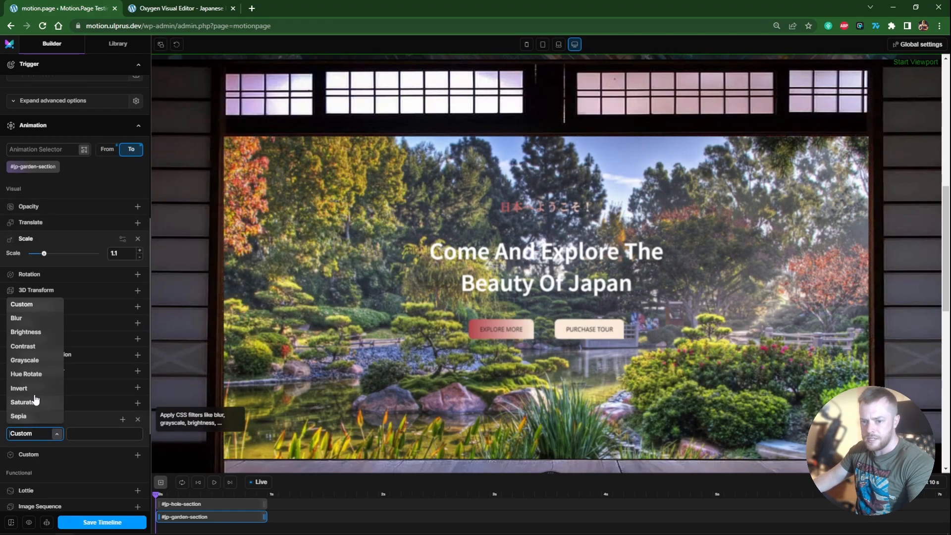
{"action": "left_click", "coordinate": [27, 320]}
{"action": "left_click", "coordinate": [93, 433]}
{"action": "type", "text": "0"}
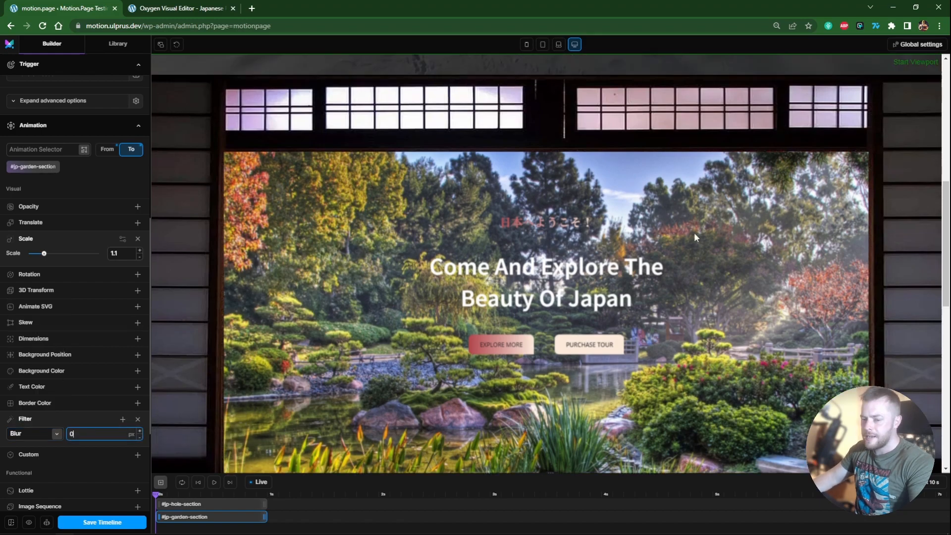
Step: Set the From blur of #jp-garden-section to 2 px and check it in the preview
{"action": "left_click", "coordinate": [107, 149]}
{"action": "left_click", "coordinate": [80, 414]}
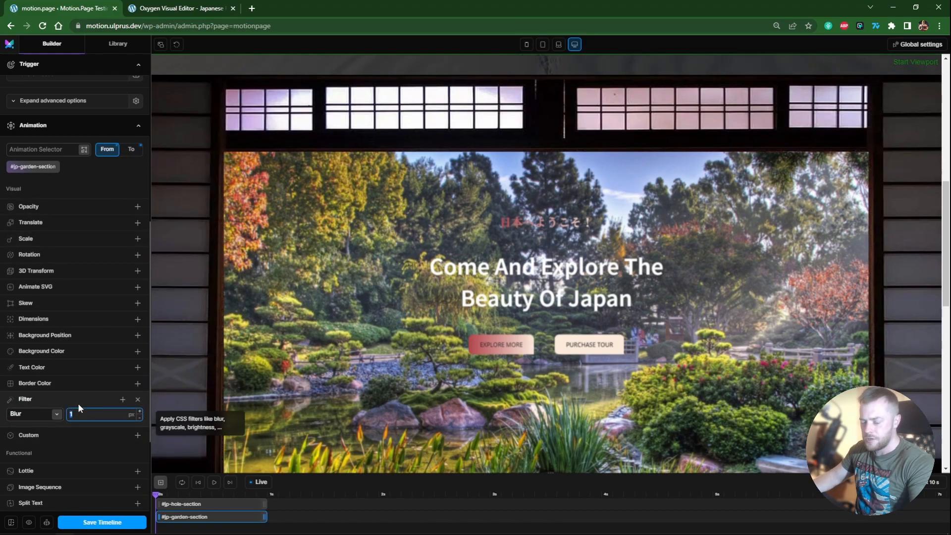
{"action": "type", "text": "2"}
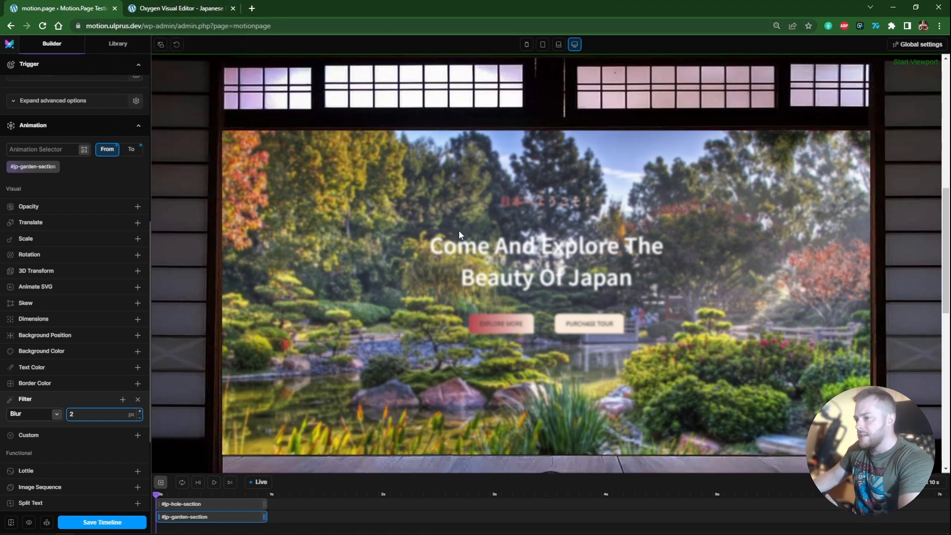
Step: Switch to Oxygen and copy the class name jp-text-container from the Hero Container inside Garden Section
{"action": "left_click", "coordinate": [165, 7]}
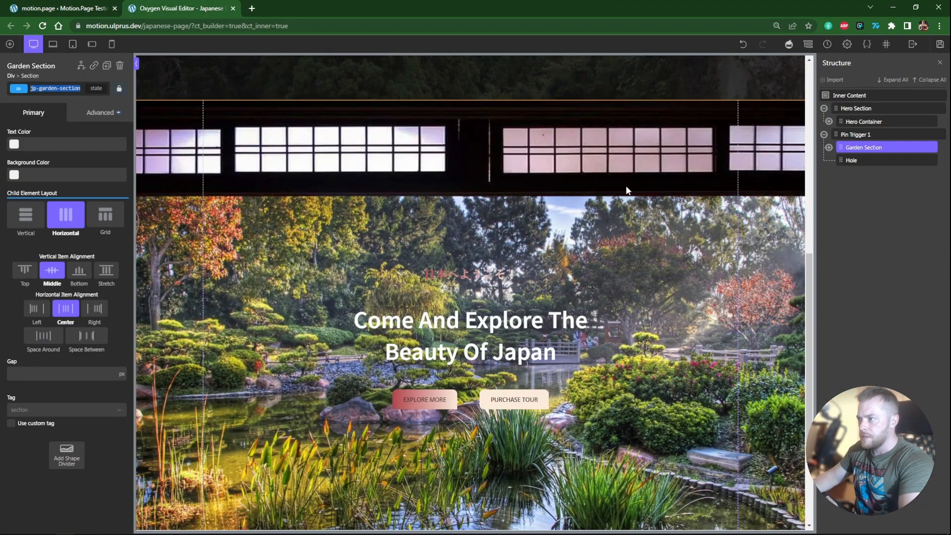
{"action": "left_click", "coordinate": [829, 147]}
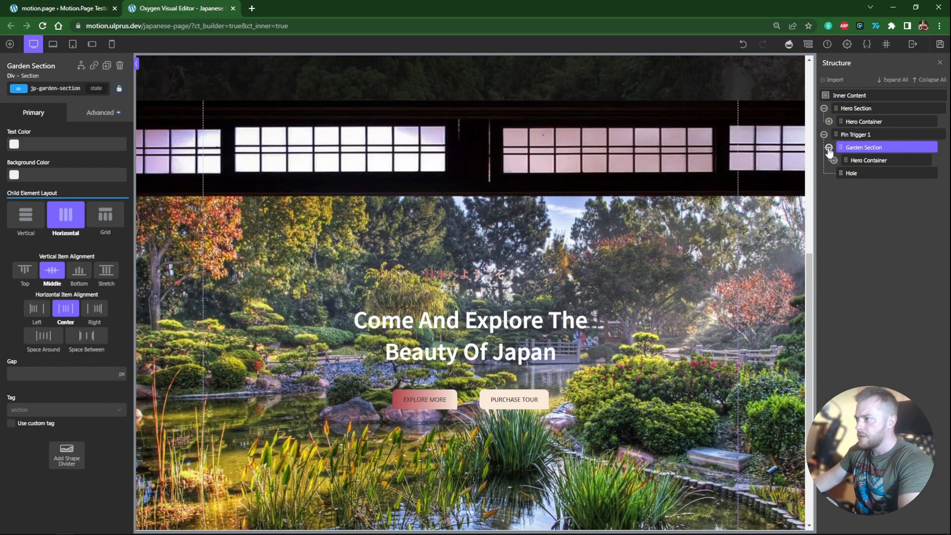
{"action": "left_click", "coordinate": [865, 161]}
{"action": "left_click", "coordinate": [50, 89]}
{"action": "double_click", "coordinate": [50, 89]}
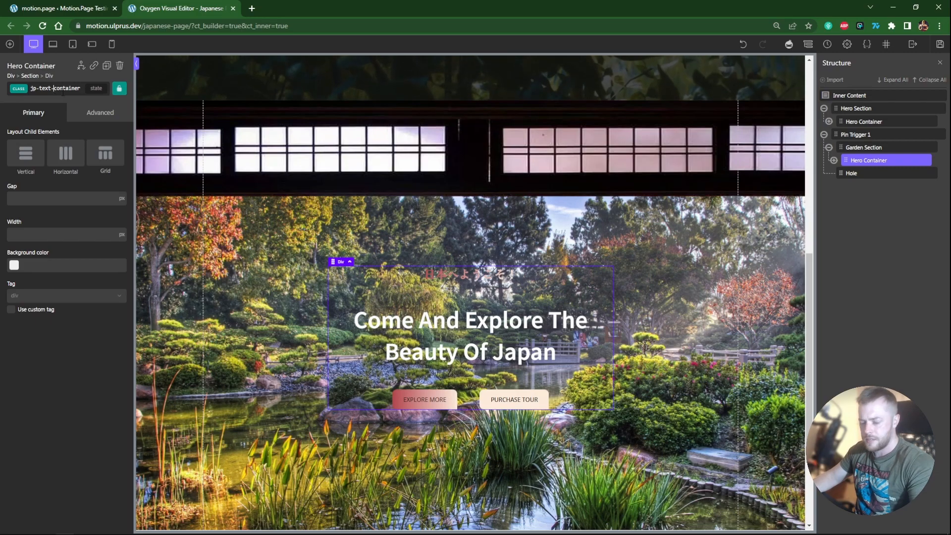
{"action": "key", "text": "ctrl+a"}
Step: Return to Motion.page, add a third animation node targeting .jp-text-container, and check which element it matches in the preview
{"action": "left_click", "coordinate": [69, 9]}
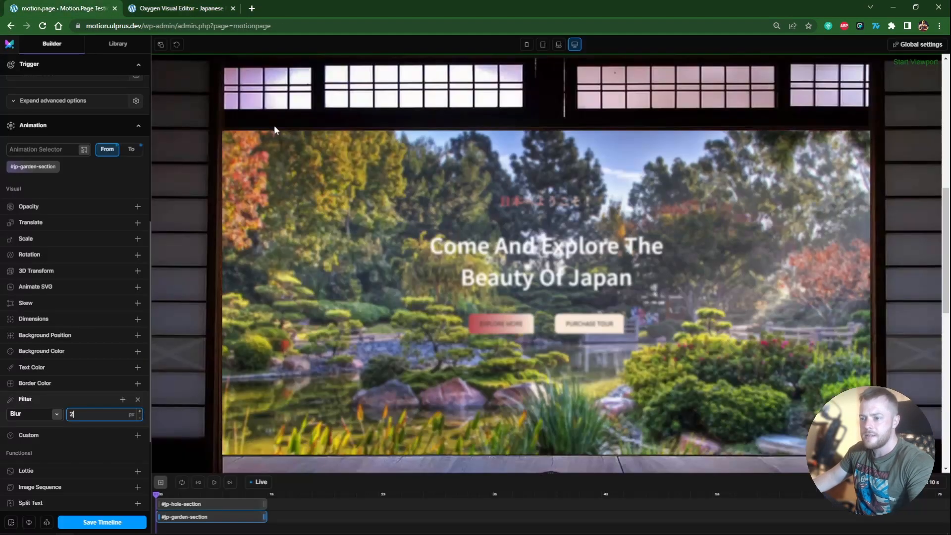
{"action": "left_click", "coordinate": [161, 481]}
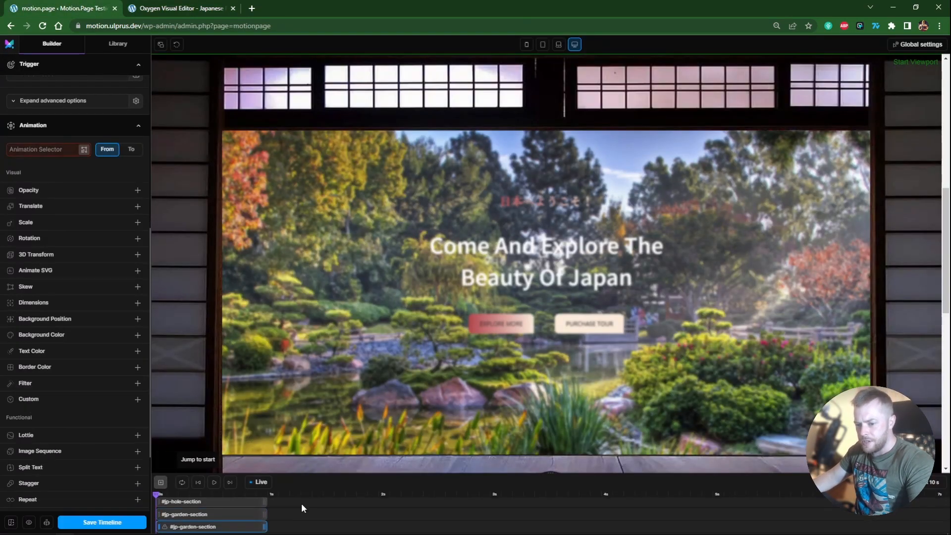
{"action": "left_click", "coordinate": [31, 153]}
{"action": "type", "text": ".jp-text-container"}
{"action": "key", "text": "Return"}
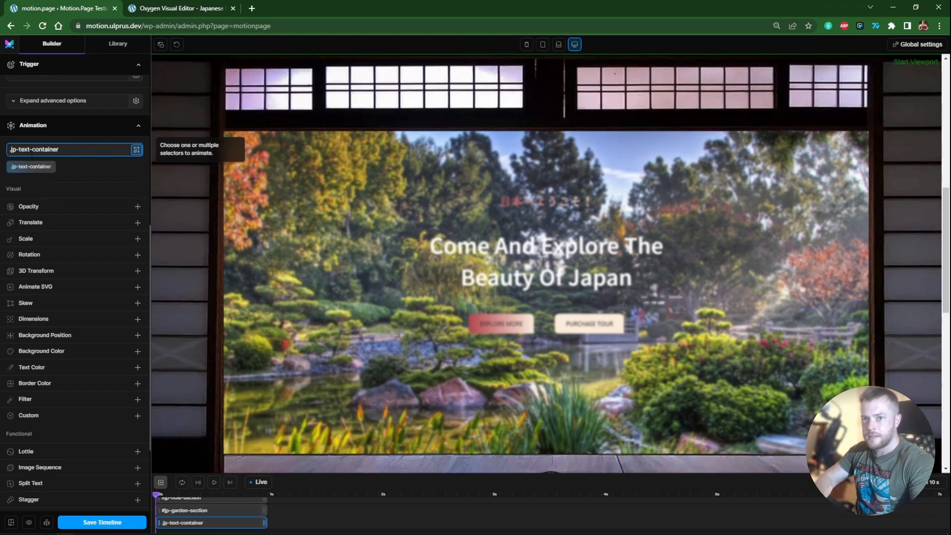
{"action": "mouse_move", "coordinate": [24, 170]}
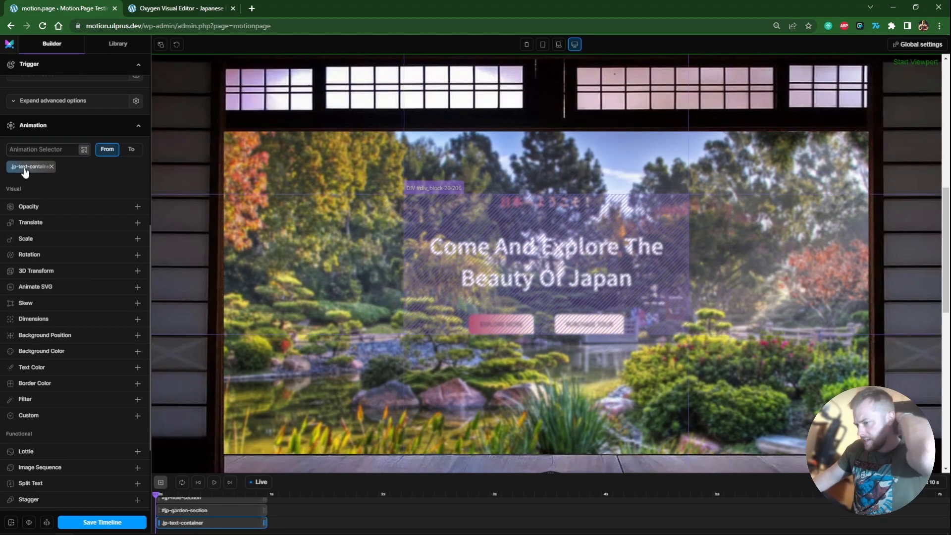
{"action": "left_click", "coordinate": [51, 152]}
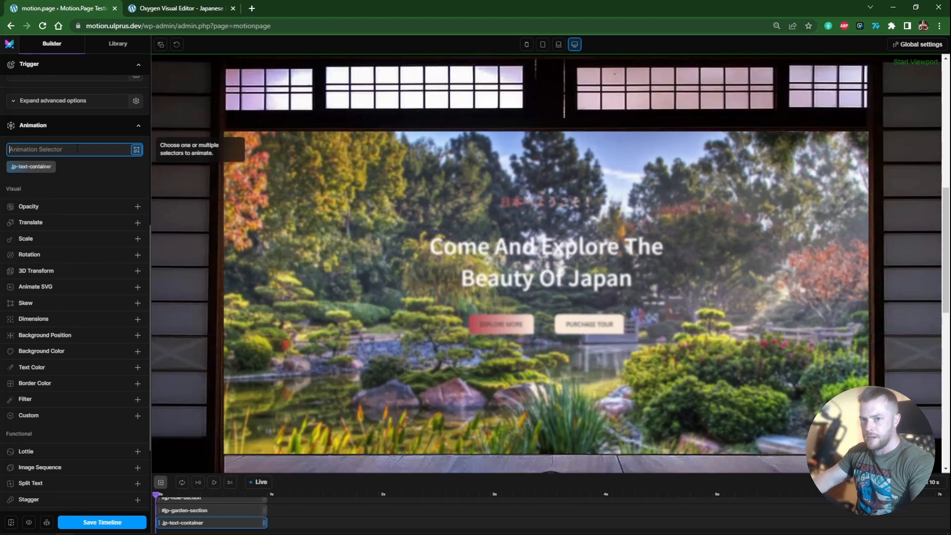
{"action": "mouse_move", "coordinate": [32, 171]}
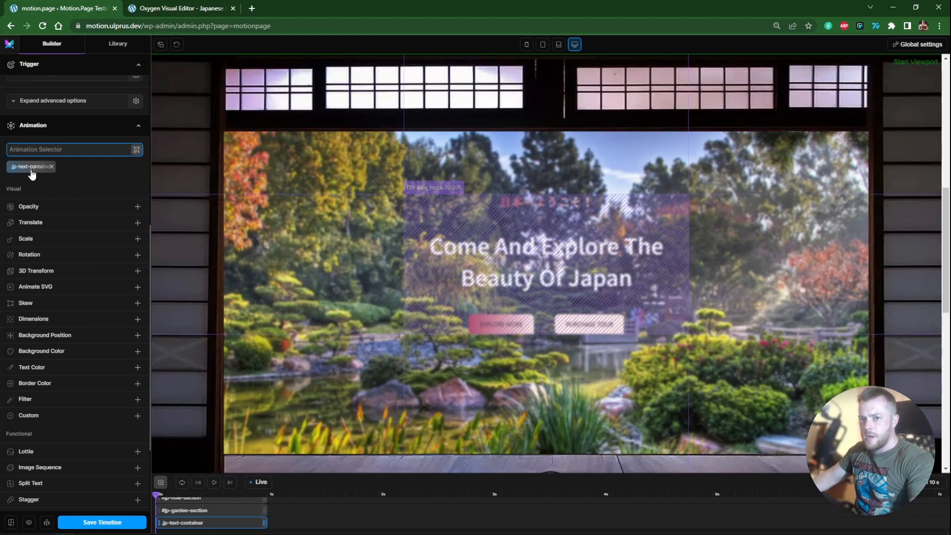
Step: Set the From opacity of .jp-text-container to 0 and test the text fade in both scroll directions
{"action": "scroll", "coordinate": [78, 208], "scroll_direction": "up", "scroll_amount": 2}
{"action": "scroll", "coordinate": [87, 246], "scroll_direction": "down", "scroll_amount": 2}
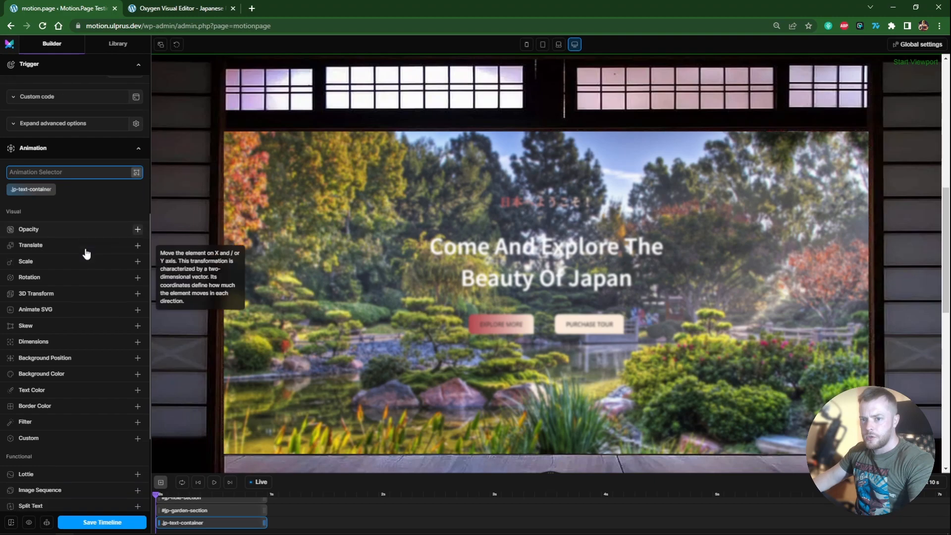
{"action": "left_click", "coordinate": [83, 180]}
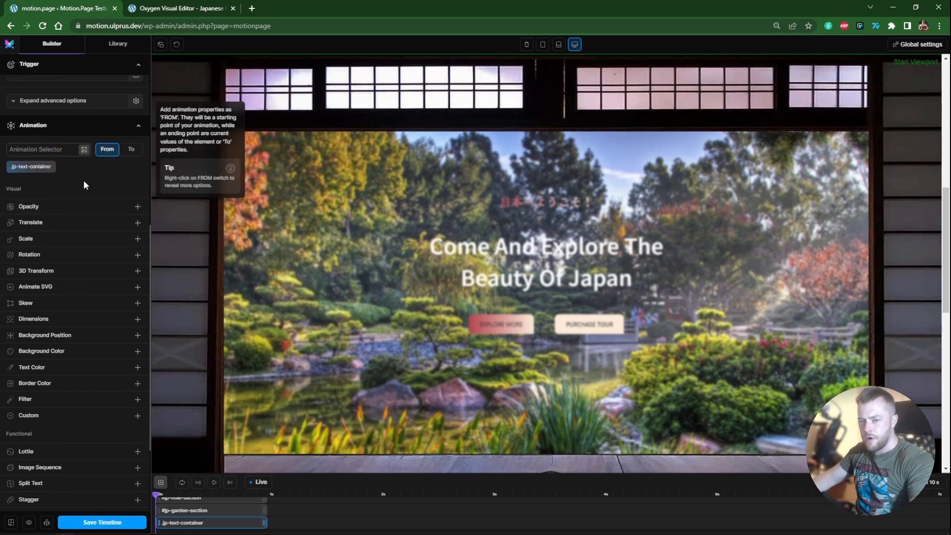
{"action": "left_click", "coordinate": [83, 210]}
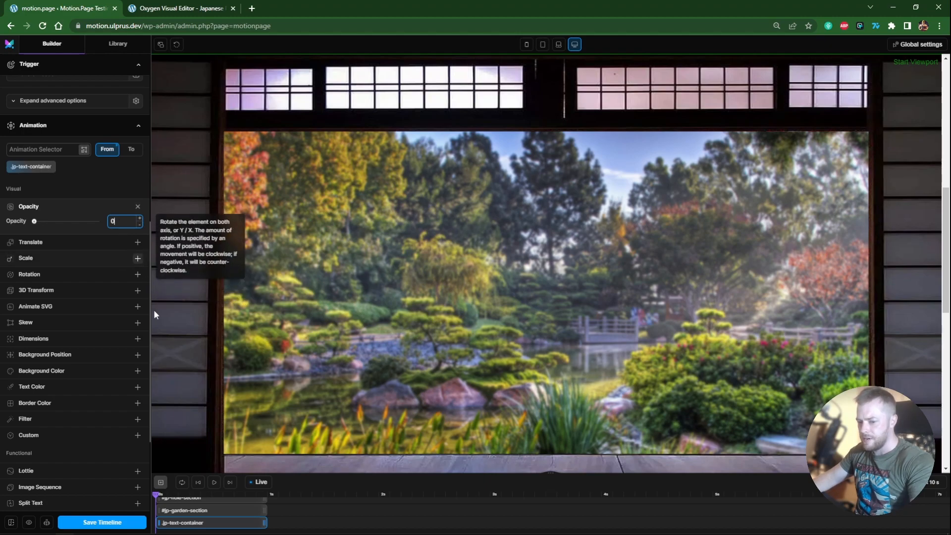
{"action": "left_click_drag", "start_coordinate": [946, 207], "coordinate": [950, 281]}
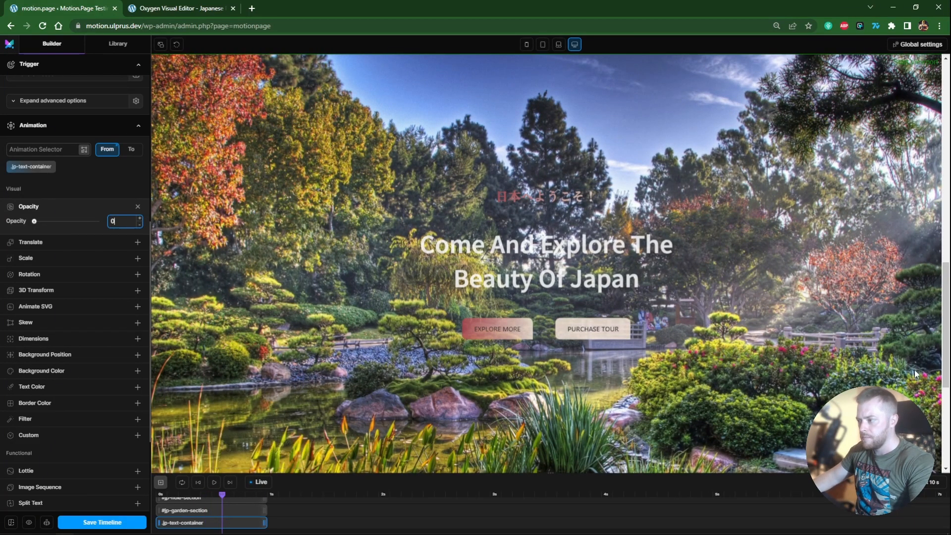
{"action": "scroll", "coordinate": [915, 374], "scroll_direction": "up", "scroll_amount": 5}
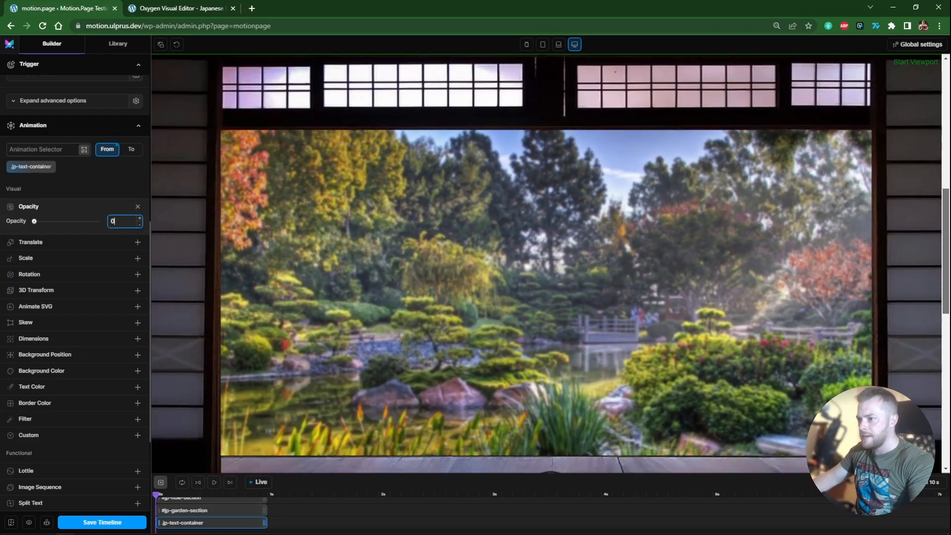
{"action": "scroll", "coordinate": [550, 263], "scroll_direction": "down", "scroll_amount": 5}
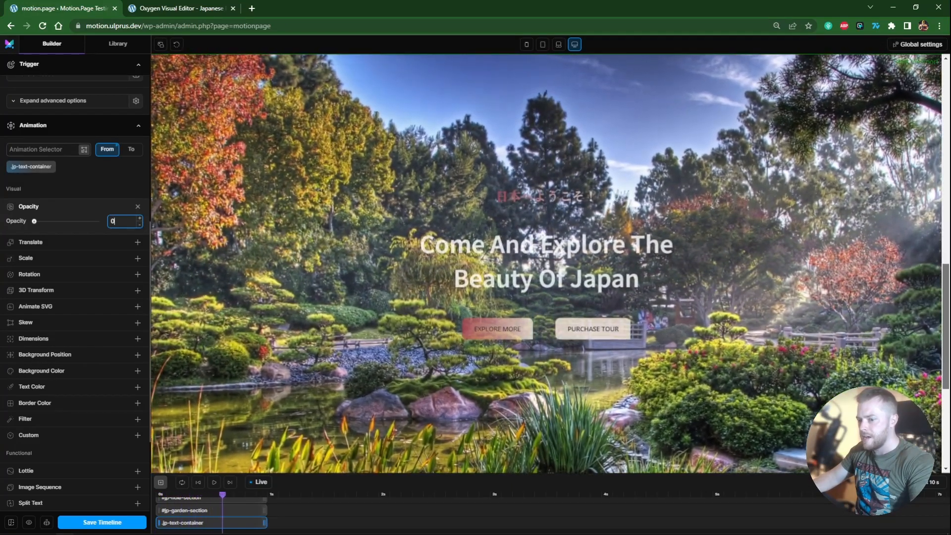
{"action": "scroll", "coordinate": [550, 262], "scroll_direction": "down", "scroll_amount": 1}
{"action": "scroll", "coordinate": [550, 263], "scroll_direction": "up", "scroll_amount": 2}
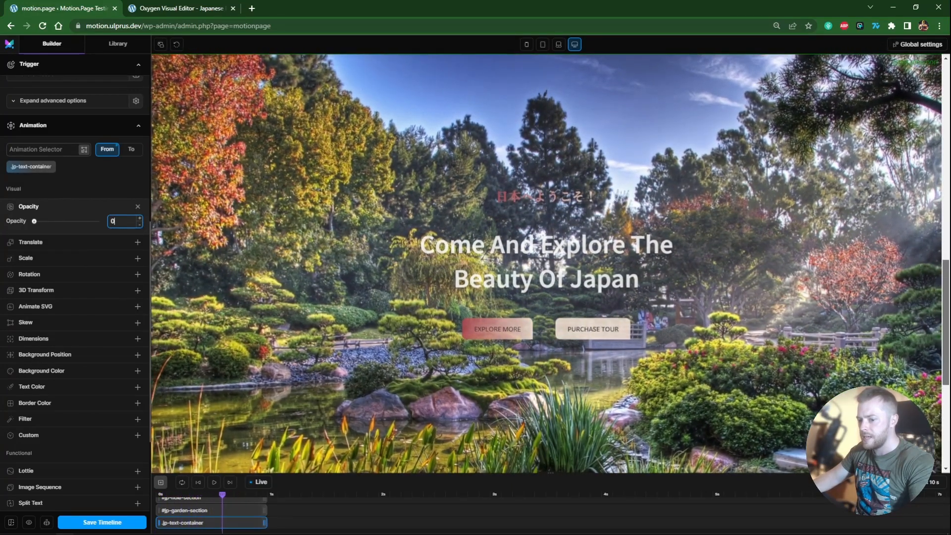
Step: Shorten the .jp-text-container timeline node to start at about 0.6 s and test the text's fade-in
{"action": "scroll", "coordinate": [549, 262], "scroll_direction": "down", "scroll_amount": 1}
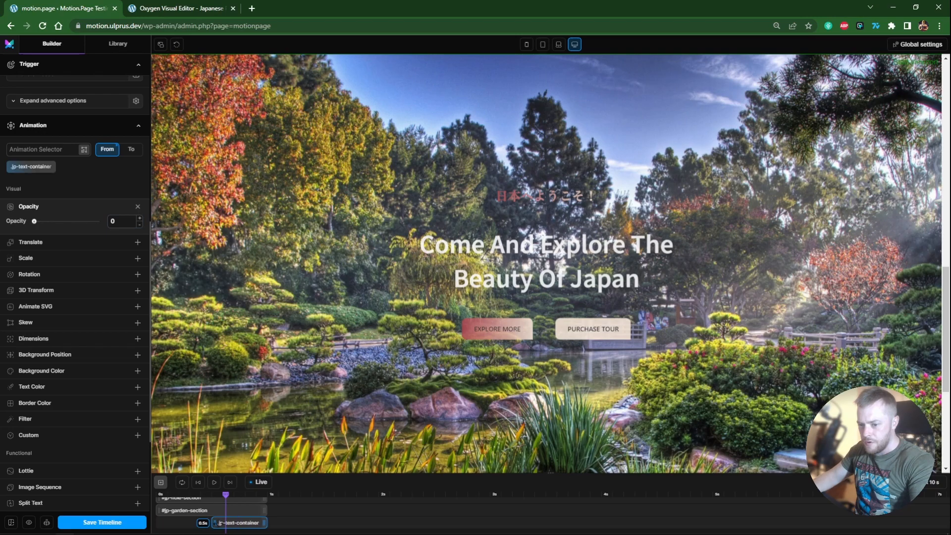
{"action": "left_click_drag", "start_coordinate": [230, 527], "coordinate": [228, 526]}
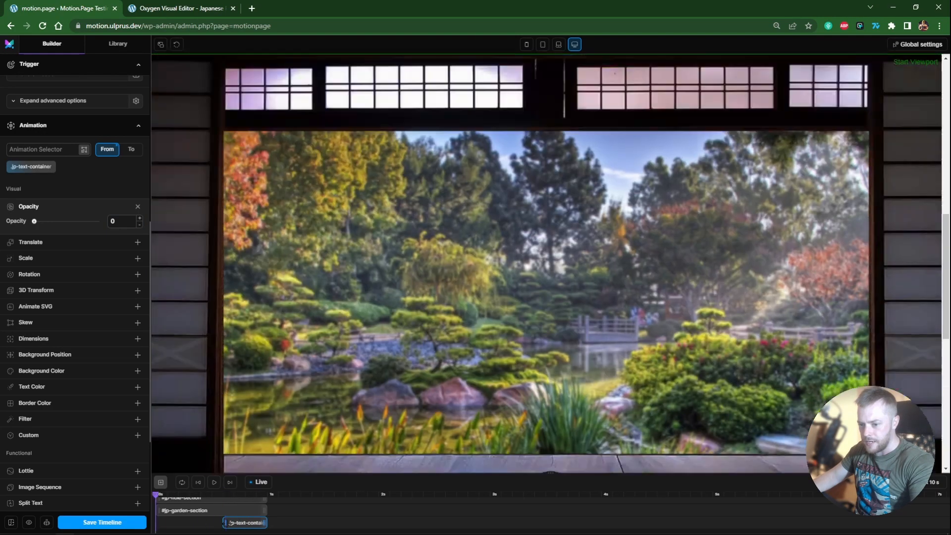
{"action": "mouse_move", "coordinate": [945, 354]}
{"action": "left_mouse_down"}
{"action": "mouse_move", "coordinate": [942, 150]}
{"action": "mouse_move", "coordinate": [947, 360]}
{"action": "left_mouse_up"}
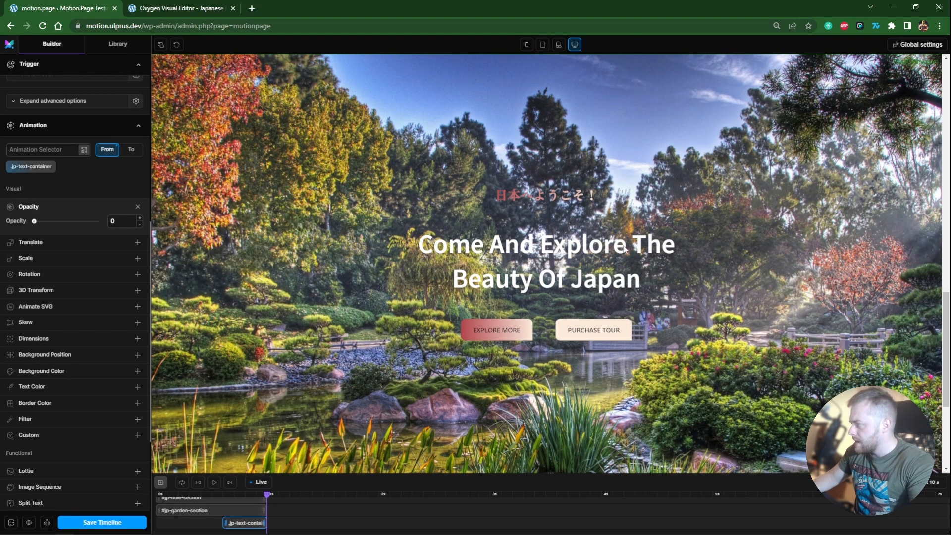
Step: Switch to Oxygen and add a new Div inside Garden Section
{"action": "left_click", "coordinate": [166, 6]}
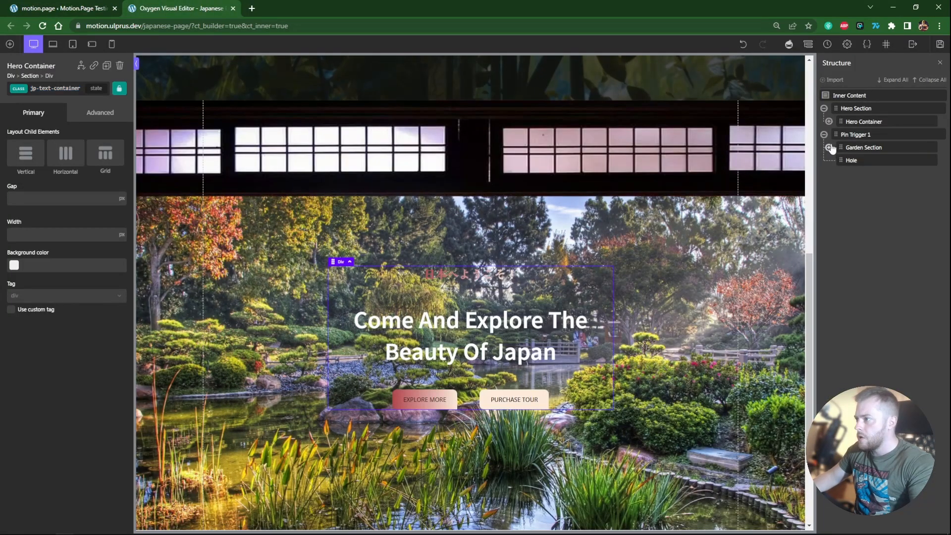
{"action": "left_click", "coordinate": [824, 134]}
{"action": "left_click", "coordinate": [824, 135]}
{"action": "left_click", "coordinate": [872, 135]}
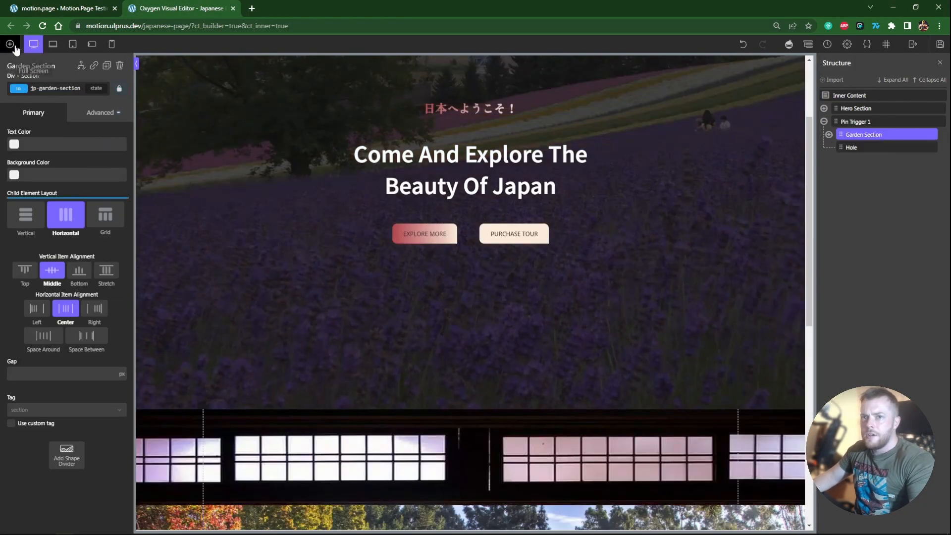
{"action": "left_click", "coordinate": [10, 44]}
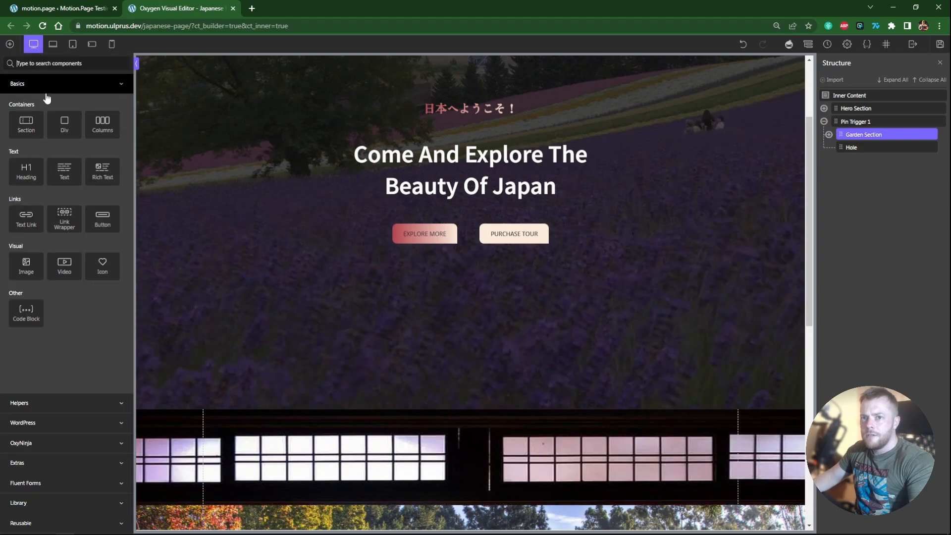
{"action": "left_click", "coordinate": [69, 122]}
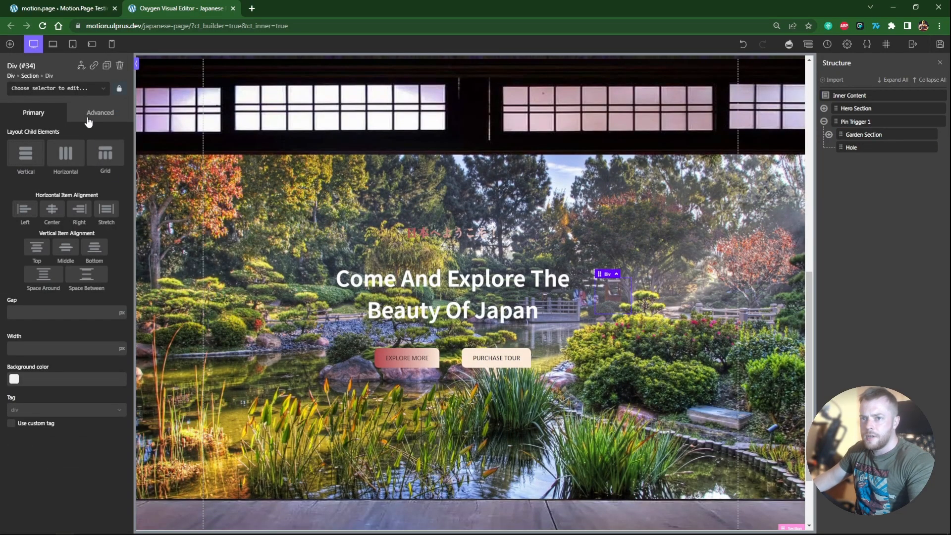
Step: Set the new div's position to absolute with 0 px offsets on all four sides
{"action": "left_click", "coordinate": [88, 119]}
{"action": "left_click", "coordinate": [58, 186]}
{"action": "scroll", "coordinate": [74, 339], "scroll_direction": "down", "scroll_amount": 5}
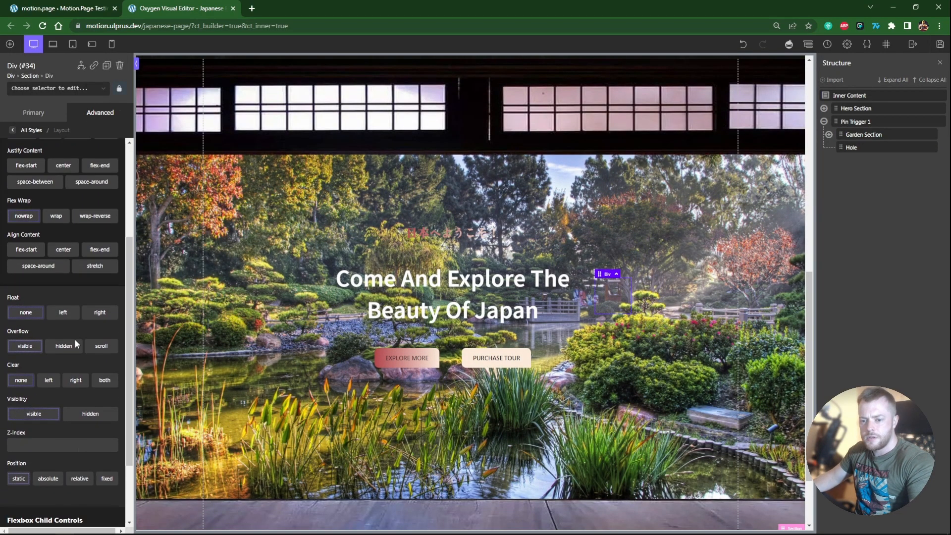
{"action": "scroll", "coordinate": [75, 342], "scroll_direction": "down", "scroll_amount": 2}
{"action": "left_click", "coordinate": [48, 388]}
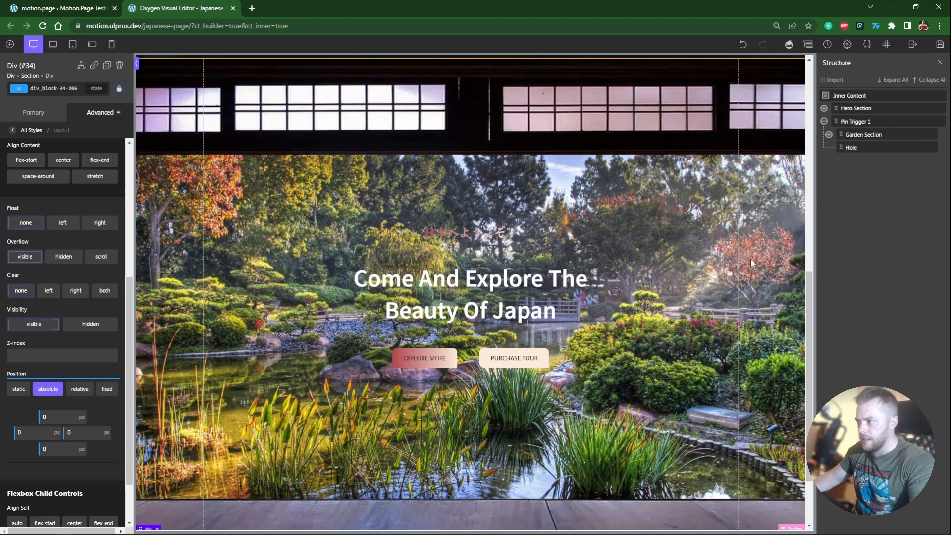
Step: Rename the new div inside Garden Section to Overlay and set its ID to jp-garden-overlay
{"action": "double_click", "coordinate": [858, 160]}
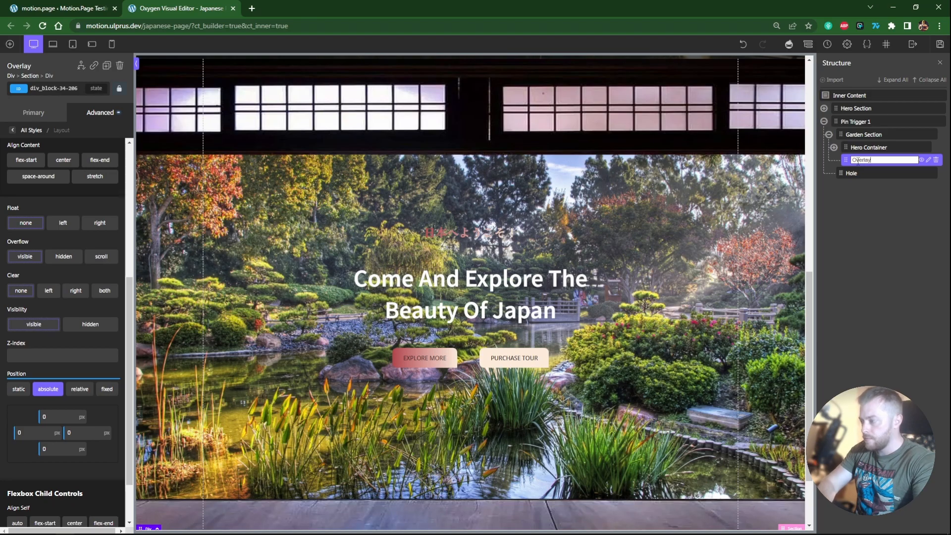
{"action": "left_click", "coordinate": [102, 113]}
{"action": "left_click", "coordinate": [67, 89]}
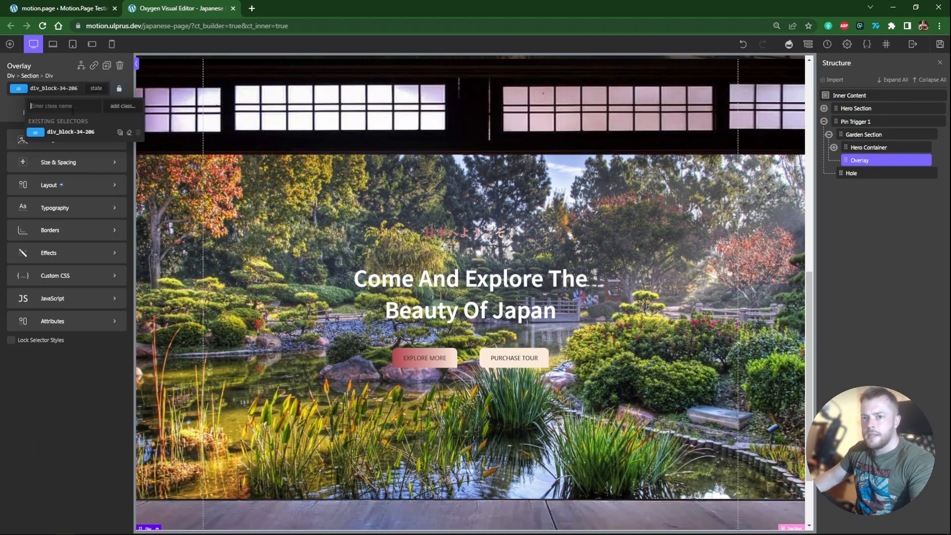
{"action": "left_click", "coordinate": [63, 90]}
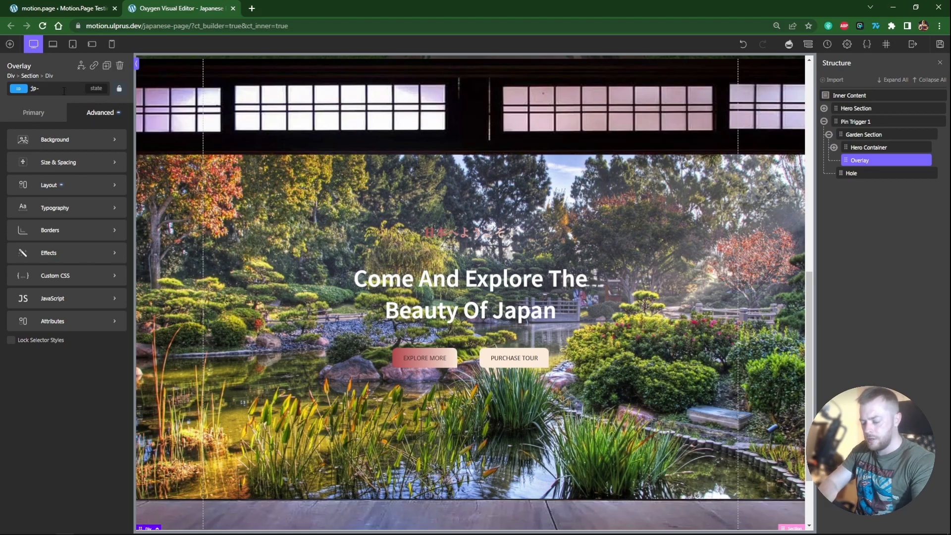
{"action": "type", "text": "jp-garden-o"}
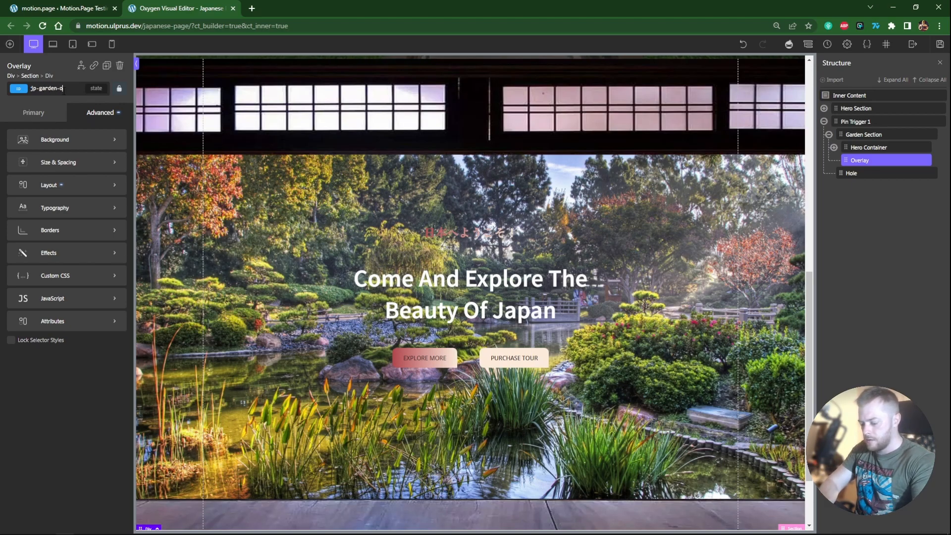
{"action": "type", "text": "verlay"}
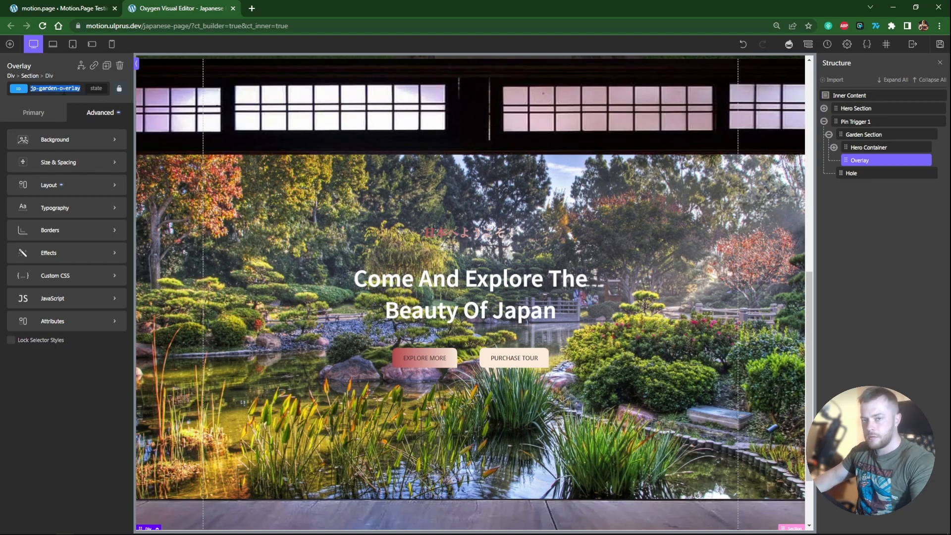
Step: Give the Overlay div a fully transparent black background, rgba(0,0,0,0), and save the page
{"action": "left_click", "coordinate": [37, 141]}
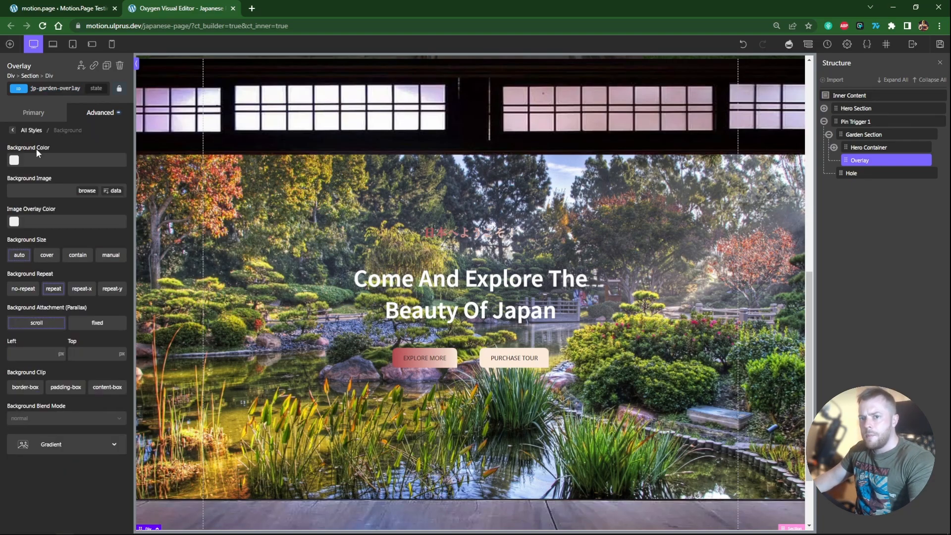
{"action": "left_click", "coordinate": [13, 161]}
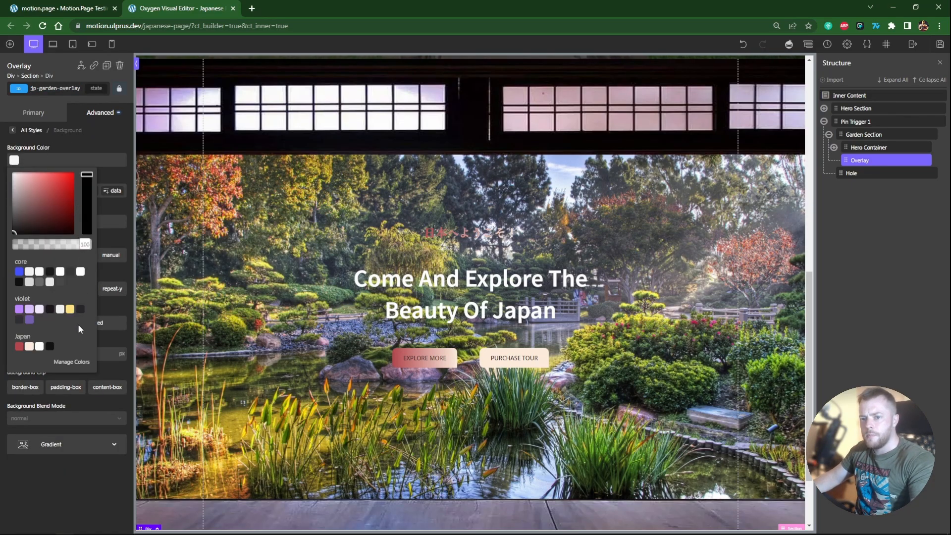
{"action": "left_click_drag", "start_coordinate": [44, 251], "coordinate": [12, 251]}
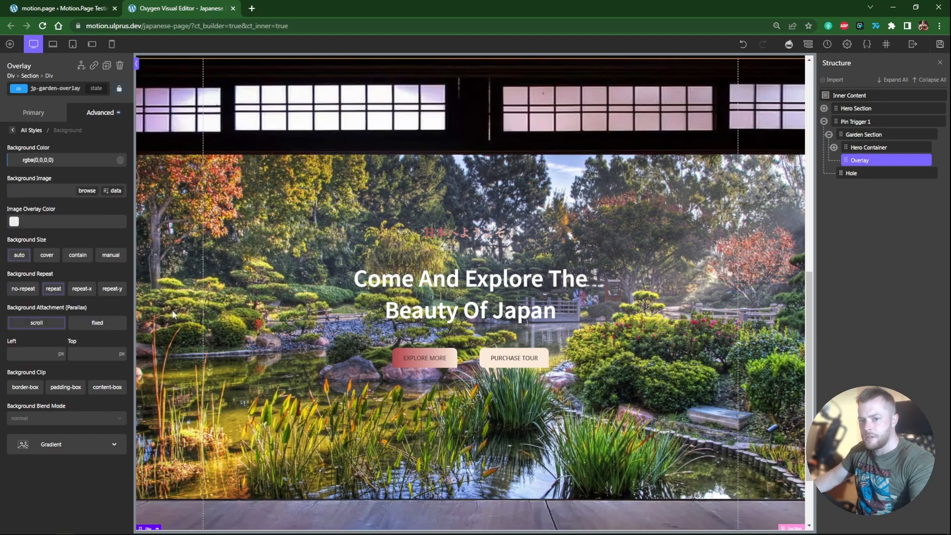
{"action": "left_click", "coordinate": [938, 45]}
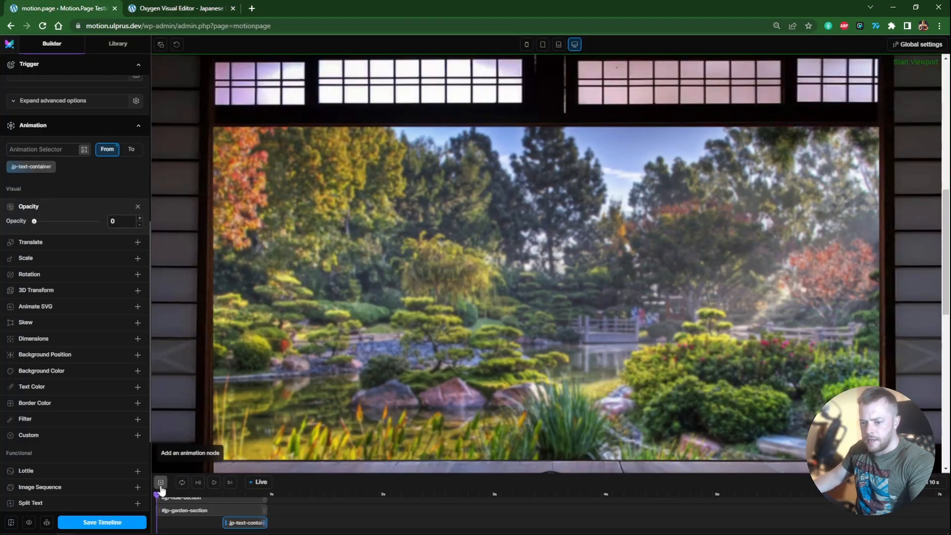
Step: Switch to Motion.page and add an animation node to the timeline that targets #jp-garden-overlay
{"action": "left_click", "coordinate": [160, 482]}
{"action": "scroll", "coordinate": [292, 516], "scroll_direction": "up", "scroll_amount": 1}
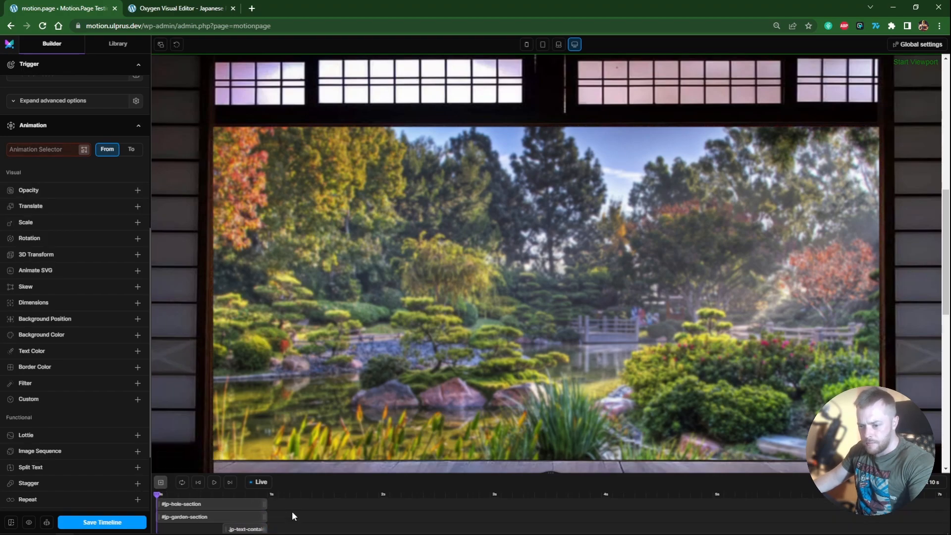
{"action": "left_click_drag", "start_coordinate": [303, 470], "coordinate": [293, 438]}
{"action": "left_click", "coordinate": [248, 490]}
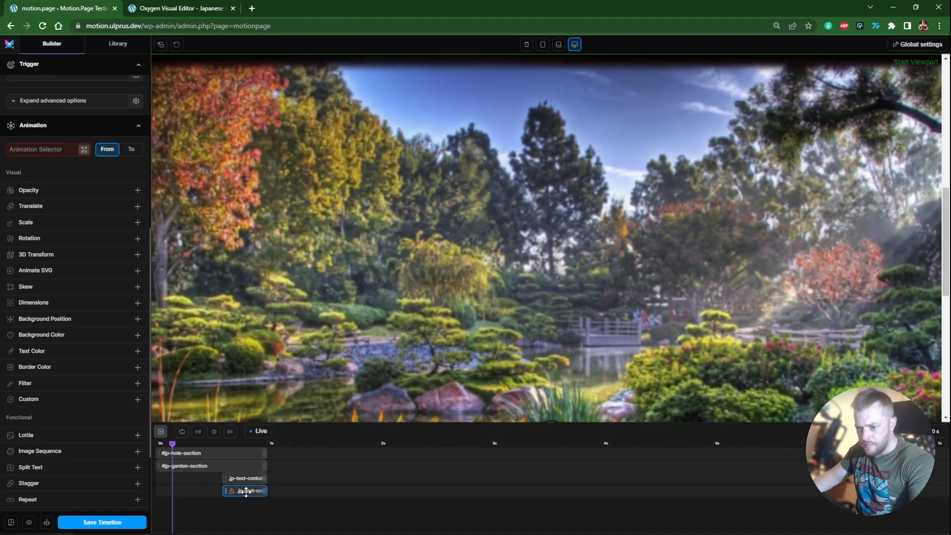
{"action": "left_click", "coordinate": [41, 149]}
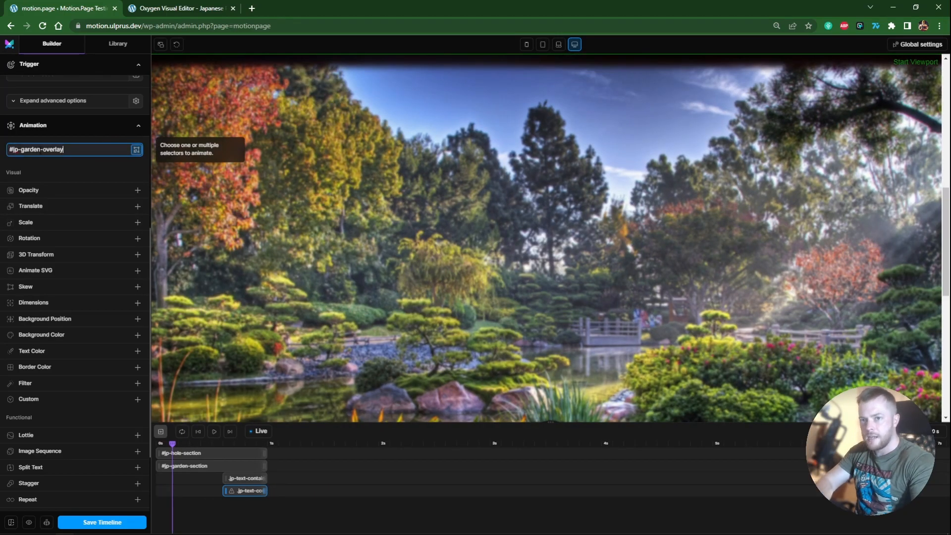
{"action": "key", "text": "Return"}
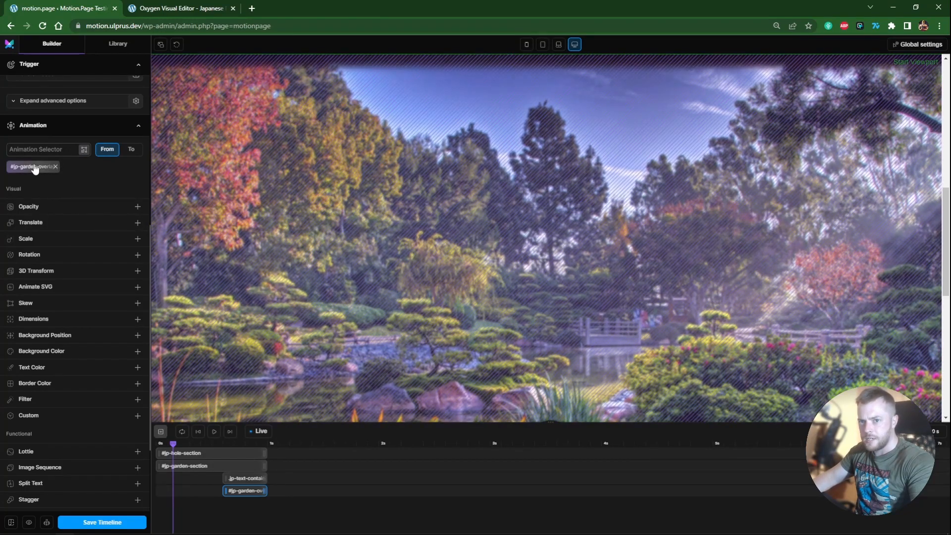
Step: Set the To background color of #jp-garden-overlay to rgba(0, 0, 0, 0.75) and test the darkening by scrolling through the preview
{"action": "left_click", "coordinate": [129, 150]}
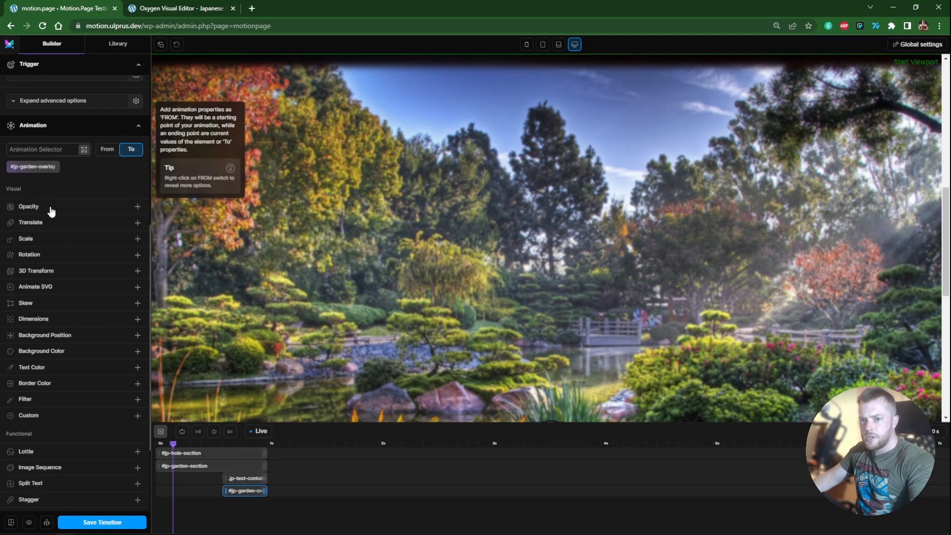
{"action": "left_click", "coordinate": [64, 350]}
{"action": "left_click", "coordinate": [78, 366]}
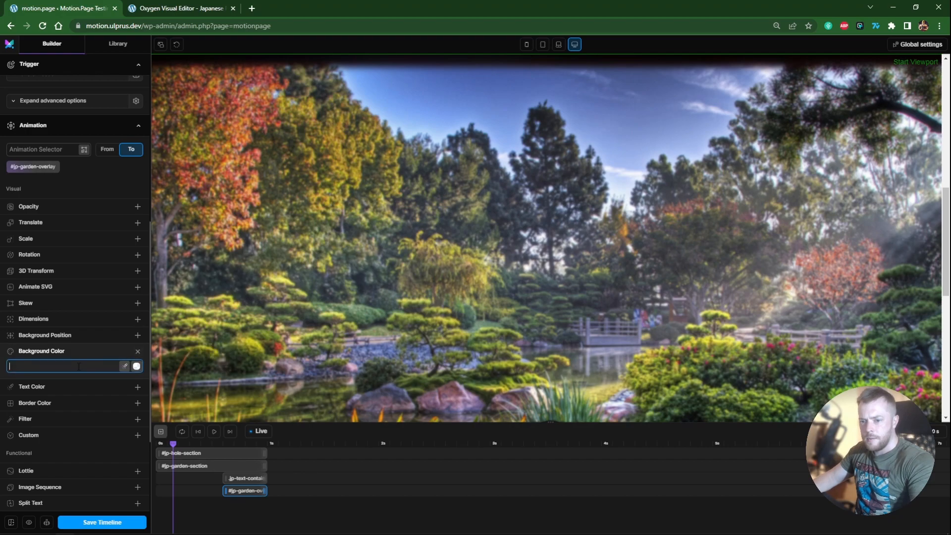
{"action": "left_click", "coordinate": [136, 367]}
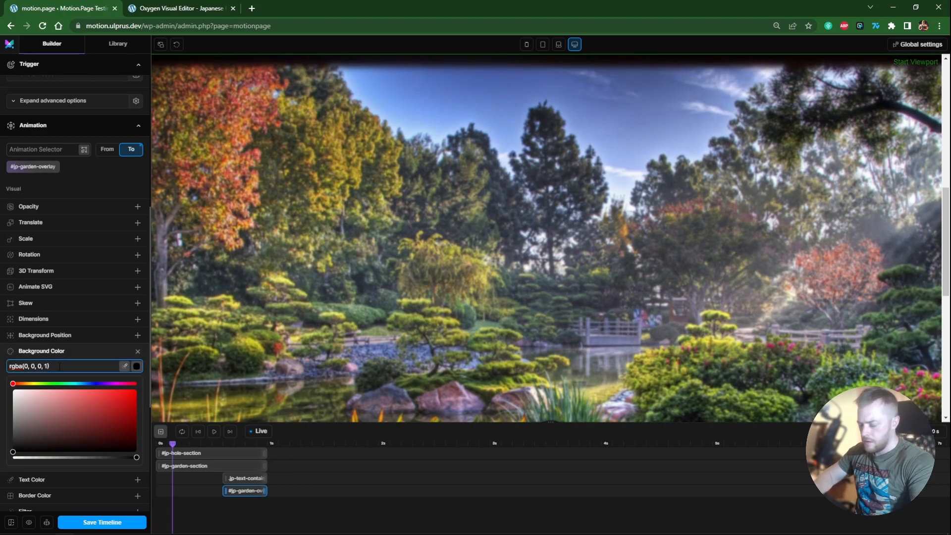
{"action": "type", "text": "0.75"}
{"action": "key", "text": "Delete"}
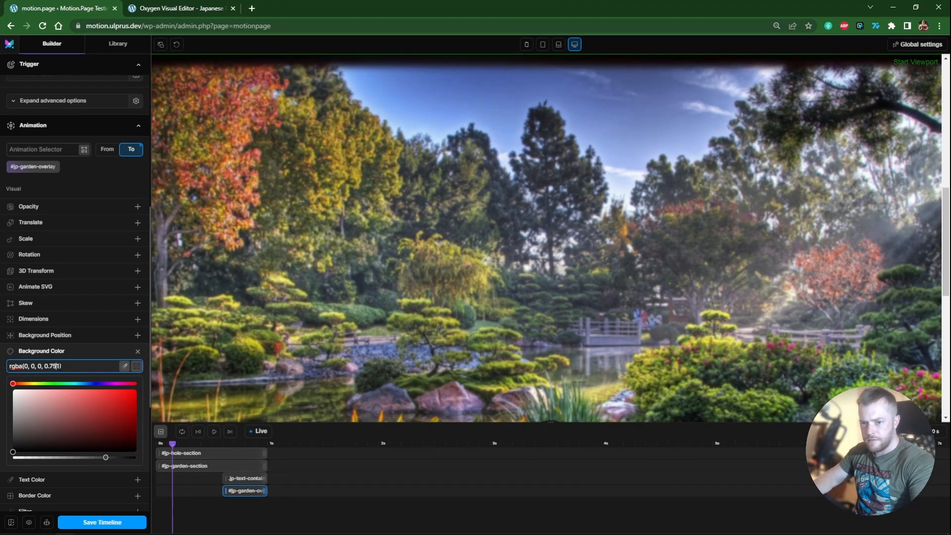
{"action": "left_click_drag", "start_coordinate": [944, 267], "coordinate": [945, 346]}
Step: Switch to Oxygen and rename the Hero Container inside Garden Section to Text Container
{"action": "key", "text": "ctrl+Tab"}
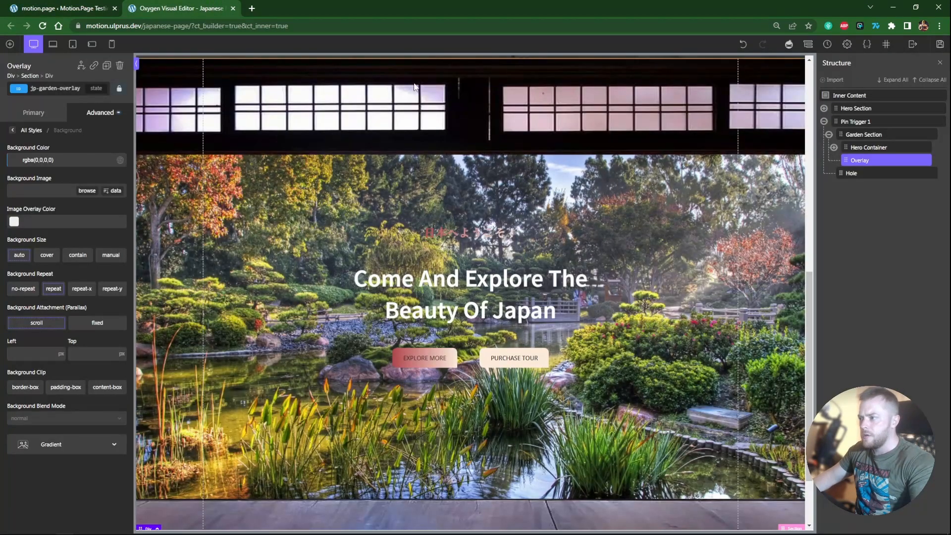
{"action": "left_click", "coordinate": [834, 147]}
{"action": "left_click", "coordinate": [864, 148]}
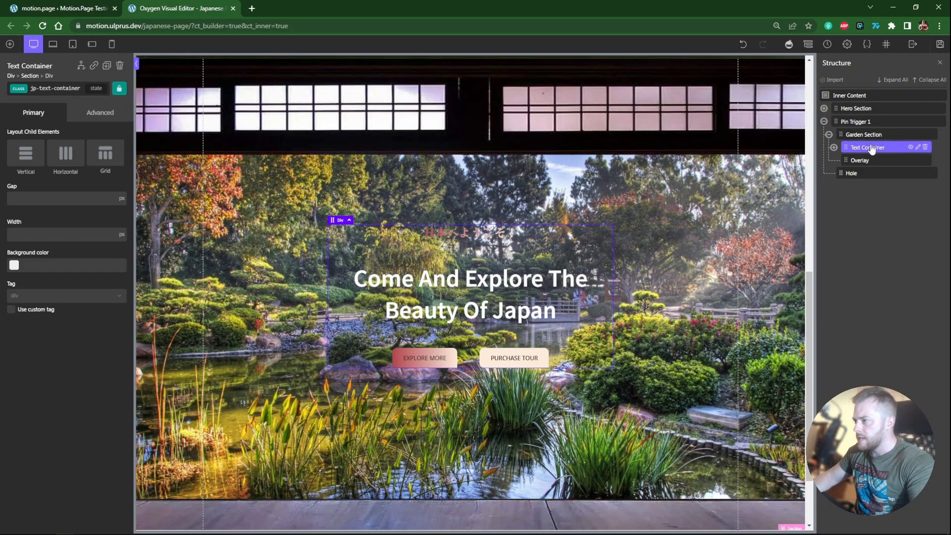
{"action": "key", "text": "Return"}
Step: Set the z-index of Text Container to 5 on its ID selector and save the page
{"action": "left_click", "coordinate": [55, 88]}
{"action": "left_click", "coordinate": [64, 131]}
{"action": "left_click", "coordinate": [97, 113]}
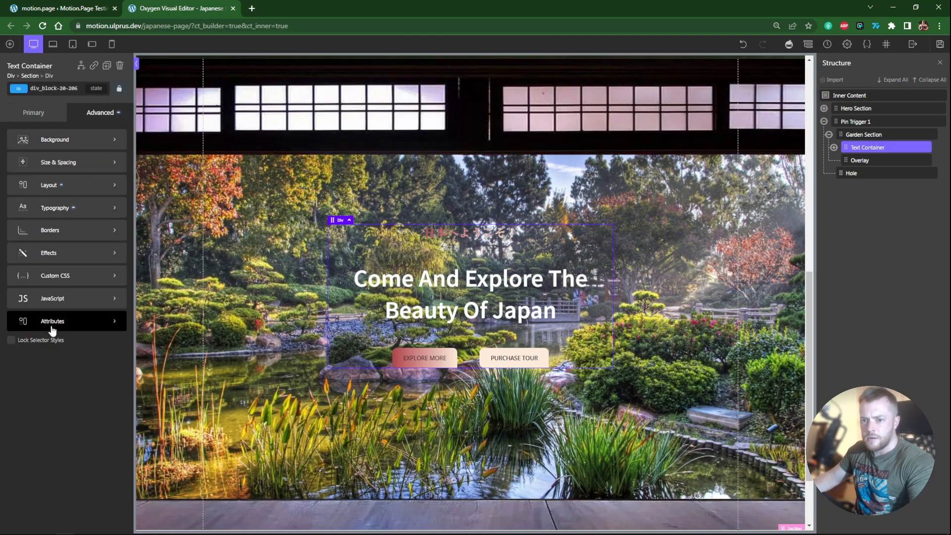
{"action": "left_click", "coordinate": [49, 184]}
{"action": "scroll", "coordinate": [57, 382], "scroll_direction": "down", "scroll_amount": 5}
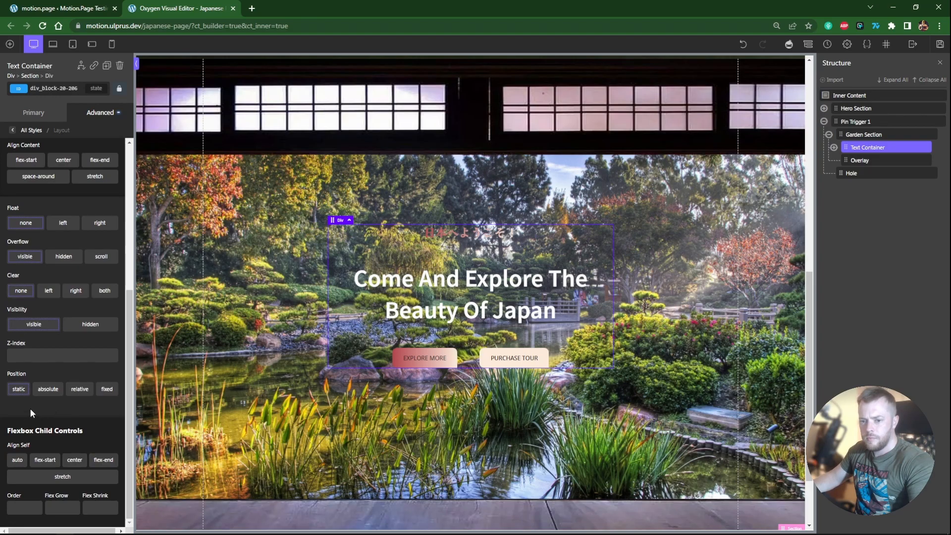
{"action": "left_click", "coordinate": [939, 44]}
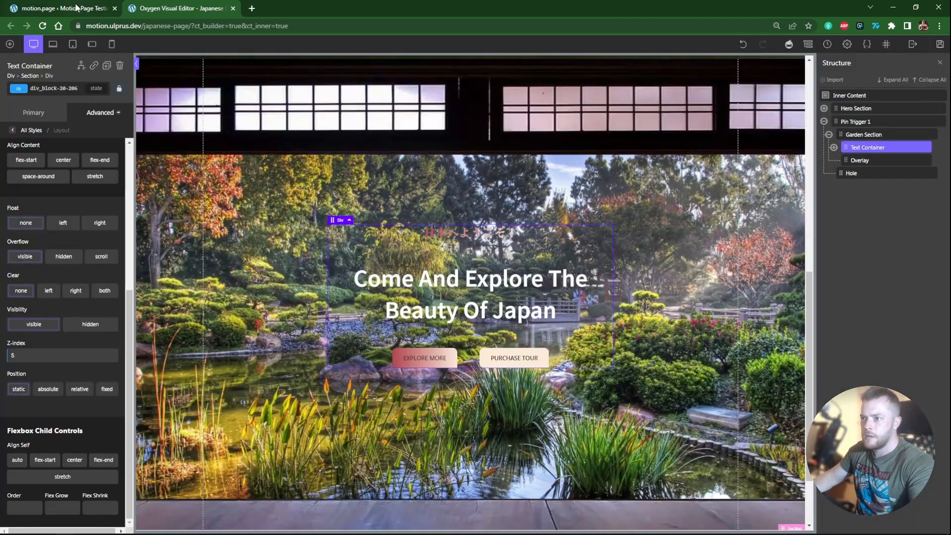
Step: Return to Motion.page, reload the preview and test the overlay fade behind the text down to the footer
{"action": "left_click", "coordinate": [64, 8]}
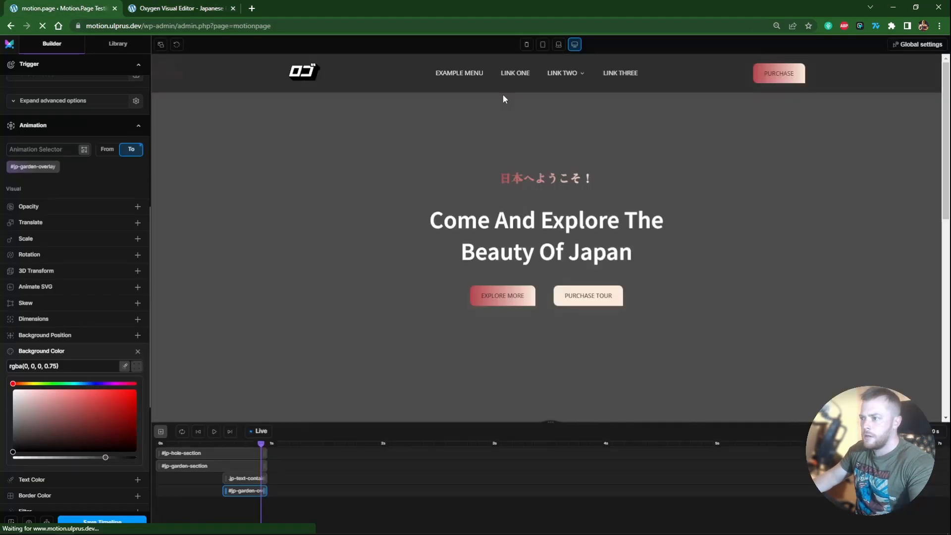
{"action": "scroll", "coordinate": [940, 247], "scroll_direction": "up", "scroll_amount": 5}
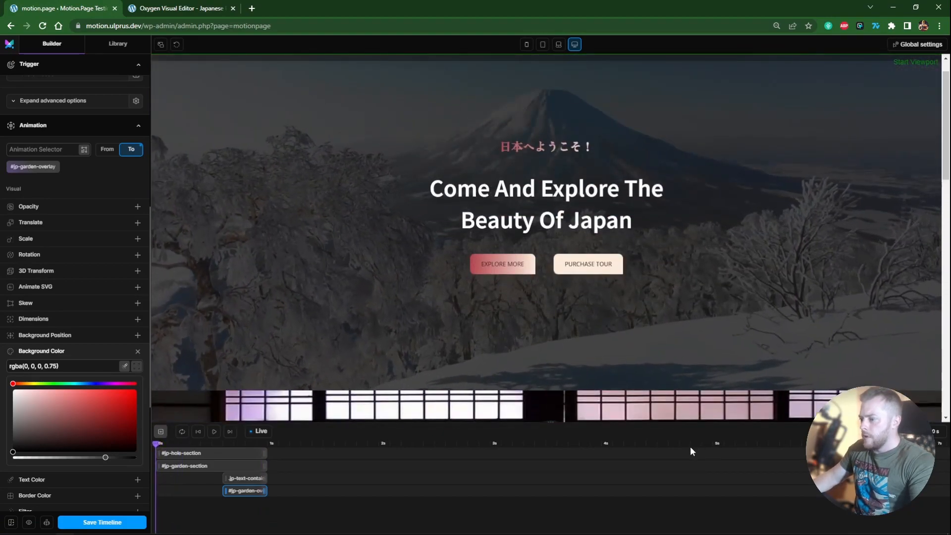
{"action": "left_click_drag", "start_coordinate": [686, 424], "coordinate": [686, 459]}
{"action": "left_click_drag", "start_coordinate": [947, 113], "coordinate": [947, 394]}
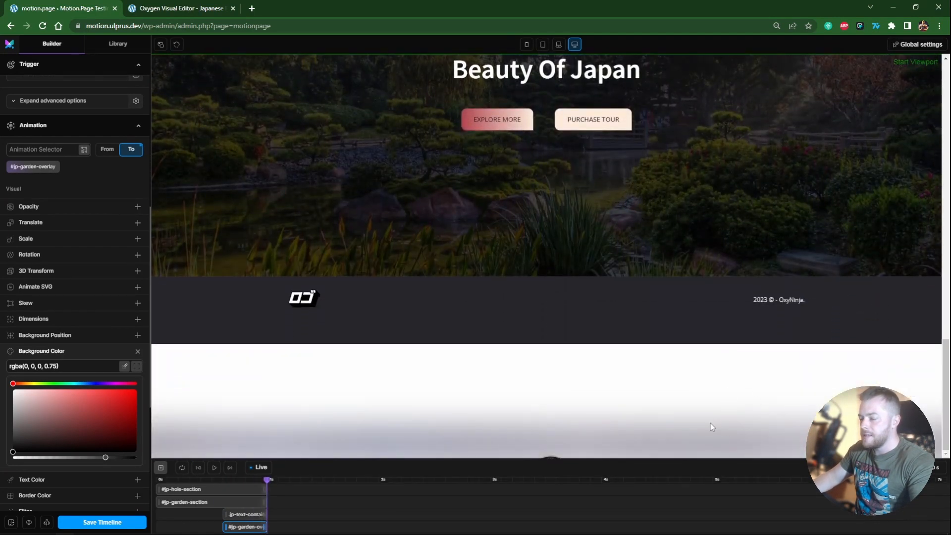
Step: Save the timeline, open the live Japanese page and test the garden animation in both scroll directions
{"action": "left_click", "coordinate": [130, 522]}
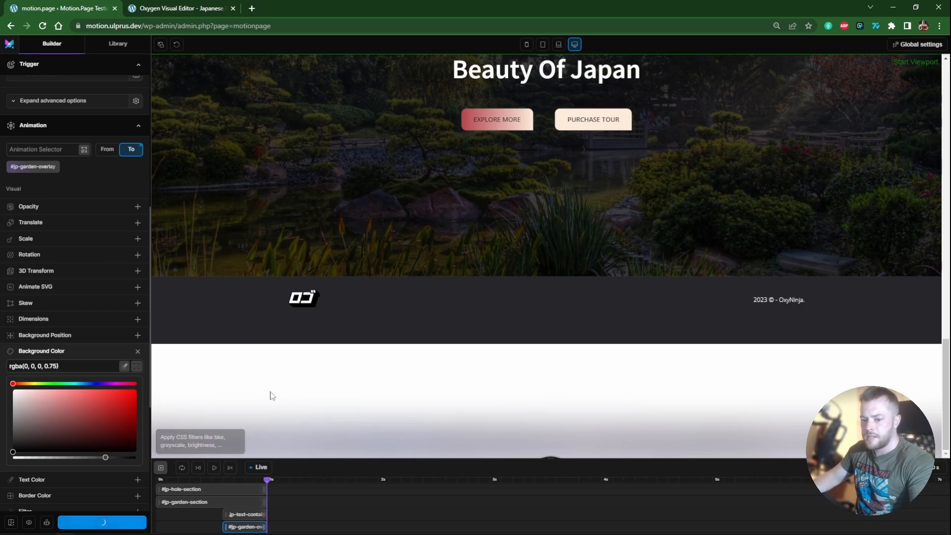
{"action": "left_click", "coordinate": [28, 523]}
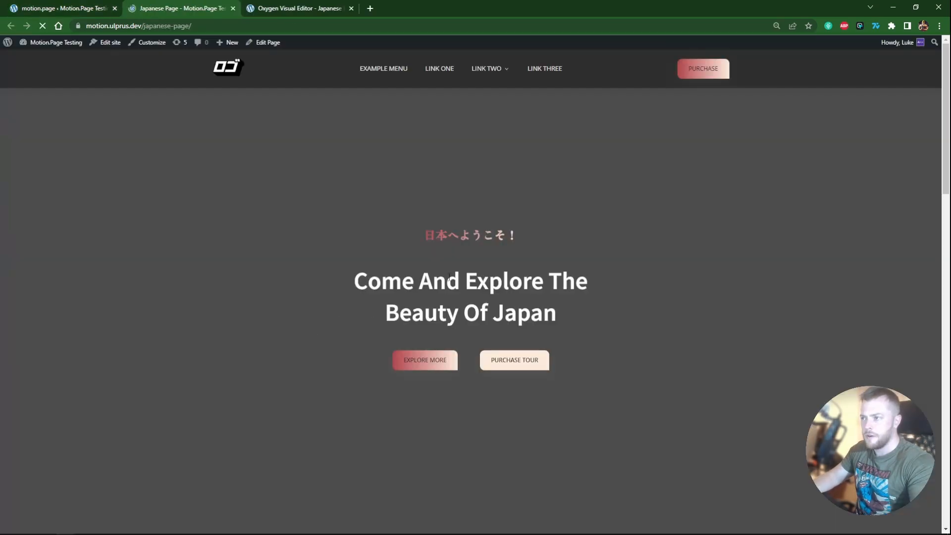
{"action": "scroll", "coordinate": [944, 210], "scroll_direction": "down", "scroll_amount": 8}
{"action": "left_click_drag", "start_coordinate": [944, 211], "coordinate": [947, 447]}
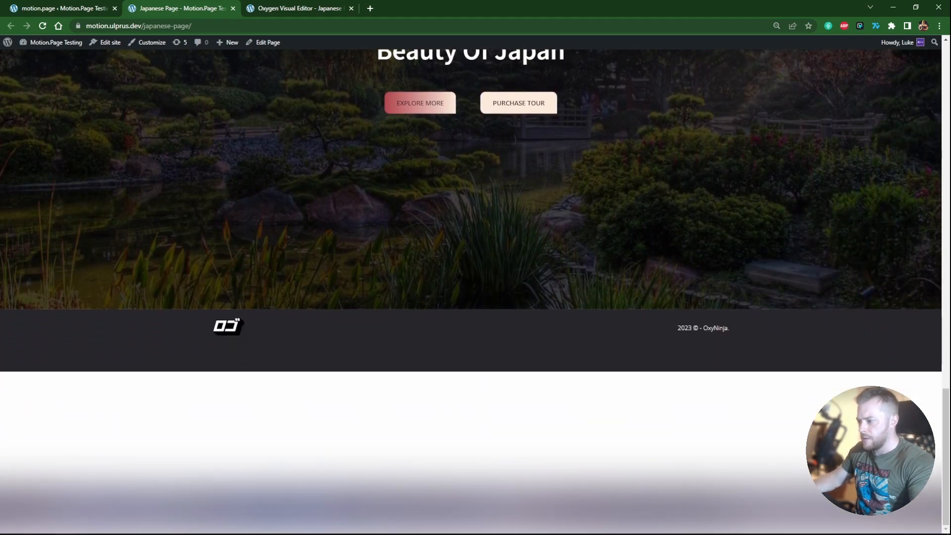
{"action": "left_click_drag", "start_coordinate": [947, 465], "coordinate": [943, 132]}
{"action": "scroll", "coordinate": [845, 173], "scroll_direction": "down", "scroll_amount": 8}
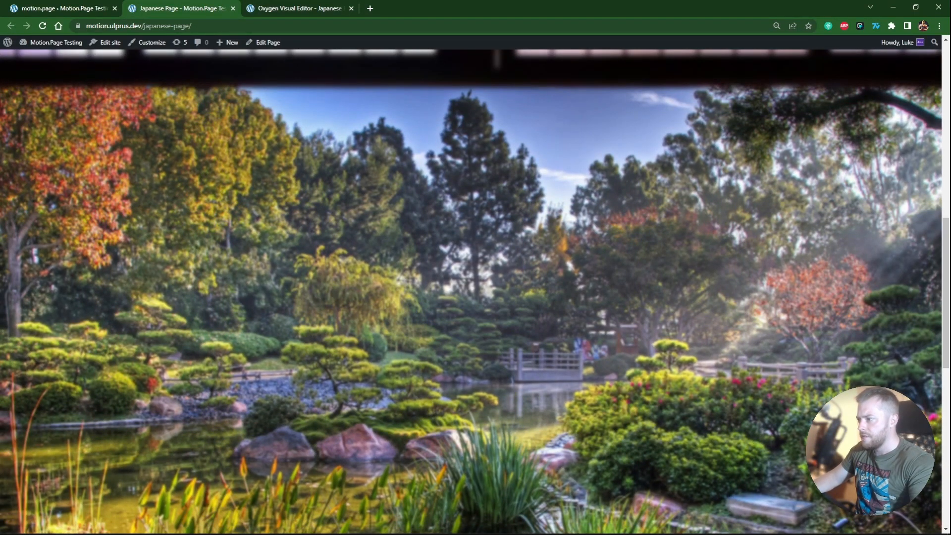
{"action": "scroll", "coordinate": [476, 291], "scroll_direction": "up", "scroll_amount": 5}
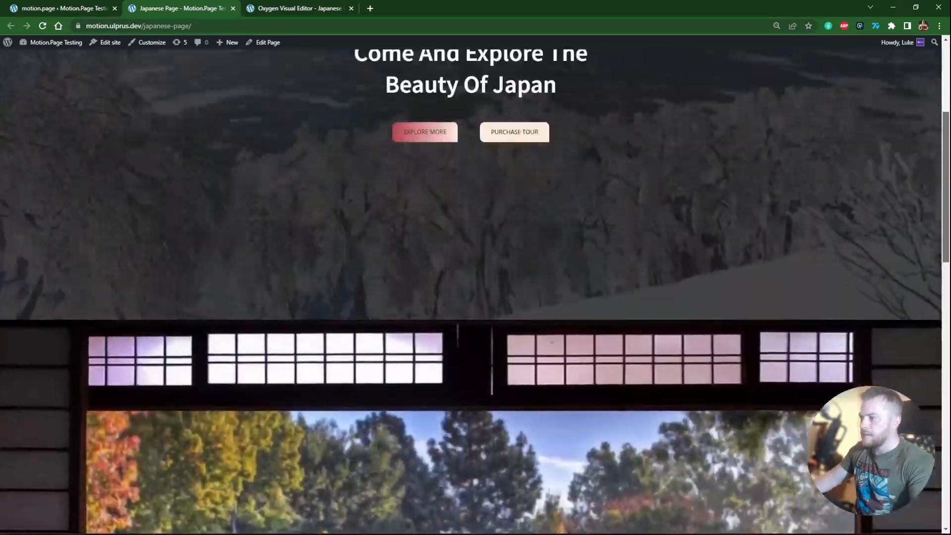
{"action": "left_click_drag", "start_coordinate": [947, 163], "coordinate": [947, 476]}
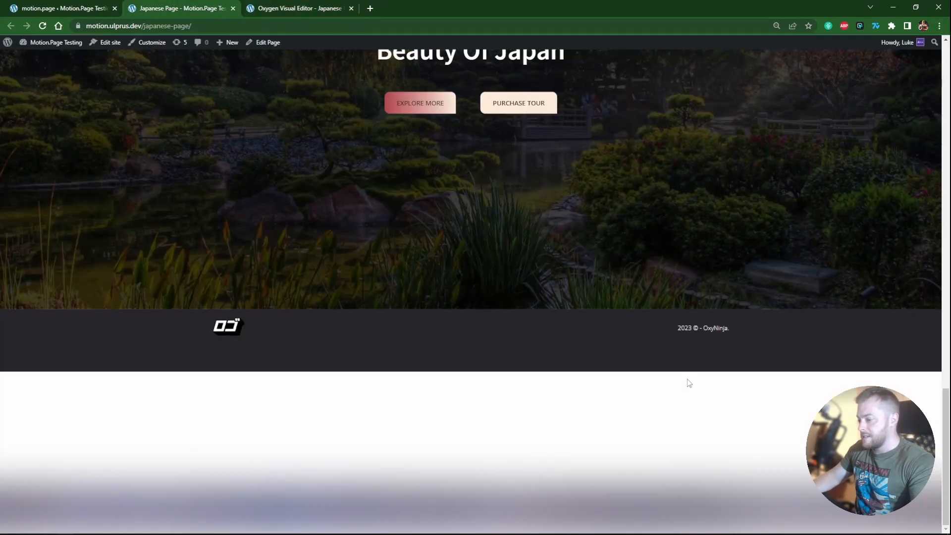
Step: Inspect Text Container's child elements in Oxygen and replay the garden animation backwards on the live page
{"action": "left_click", "coordinate": [346, 9]}
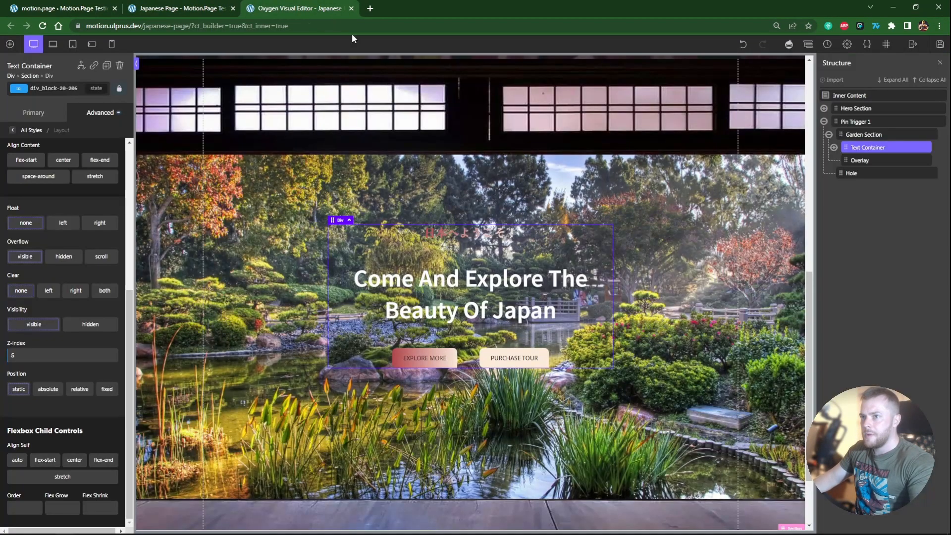
{"action": "left_click", "coordinate": [833, 148]}
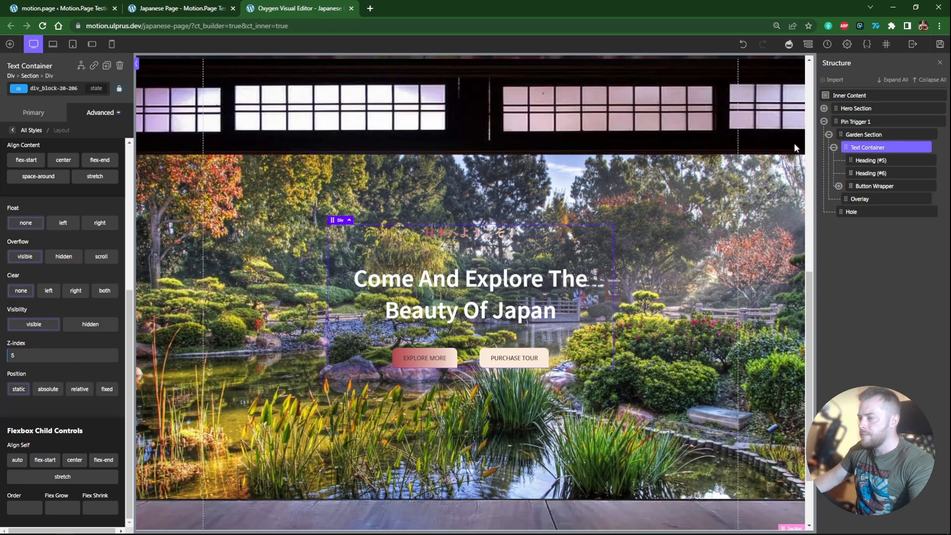
{"action": "left_click", "coordinate": [194, 7]}
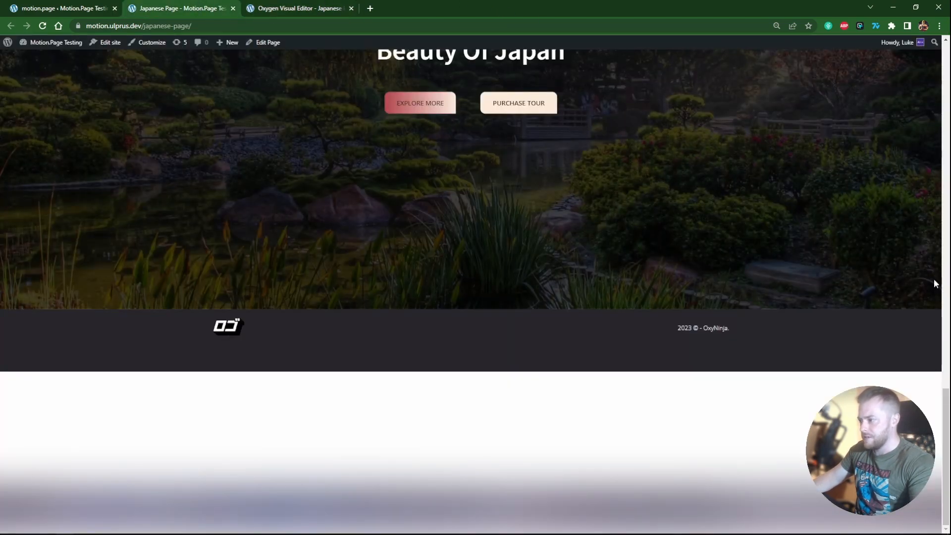
{"action": "left_click_drag", "start_coordinate": [945, 419], "coordinate": [945, 204]}
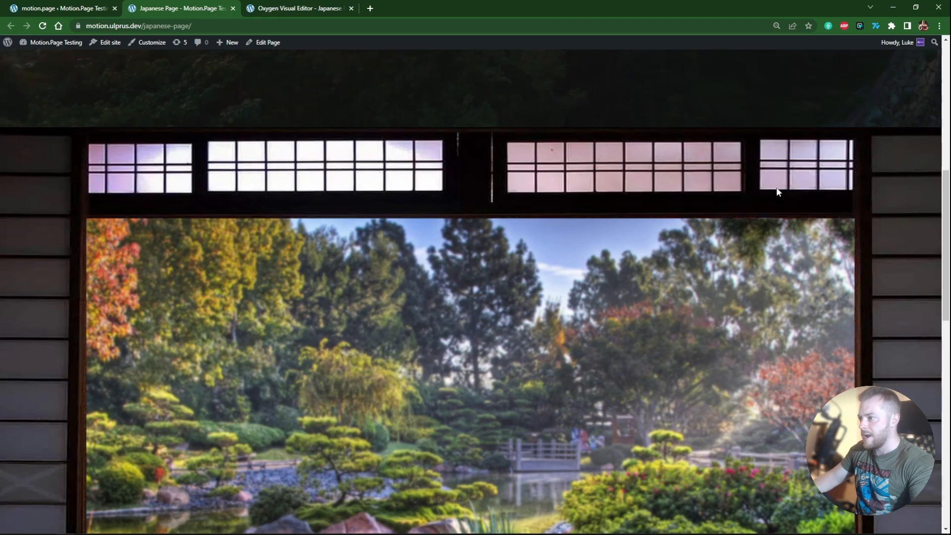
Step: Play the garden animation forward on the live page and examine the area beneath the footer
{"action": "scroll", "coordinate": [895, 245], "scroll_direction": "down", "scroll_amount": 5}
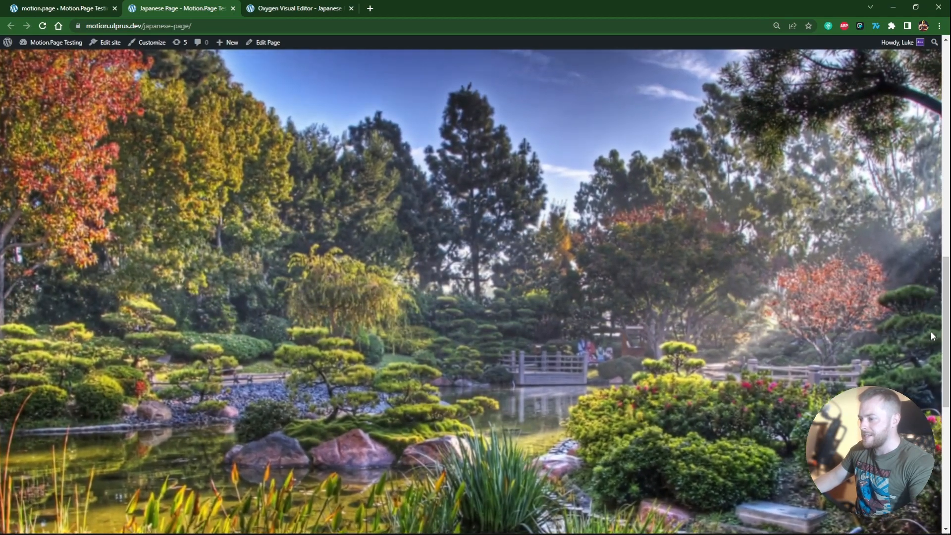
{"action": "scroll", "coordinate": [816, 361], "scroll_direction": "down", "scroll_amount": 5}
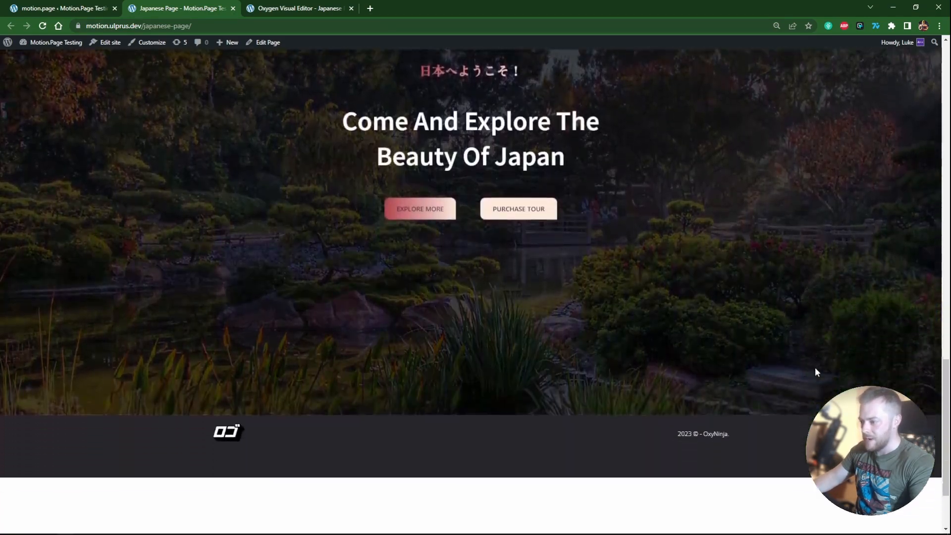
{"action": "scroll", "coordinate": [814, 368], "scroll_direction": "down", "scroll_amount": 2}
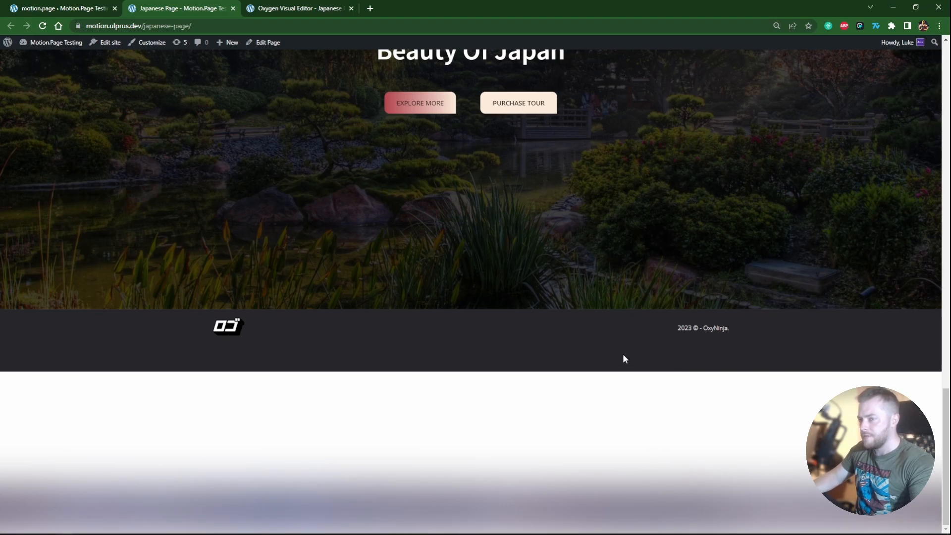
Step: Return to the Oxygen editor, set the overflow of Pin Trigger 1 to hidden and save the page
{"action": "key", "text": "ctrl+Tab"}
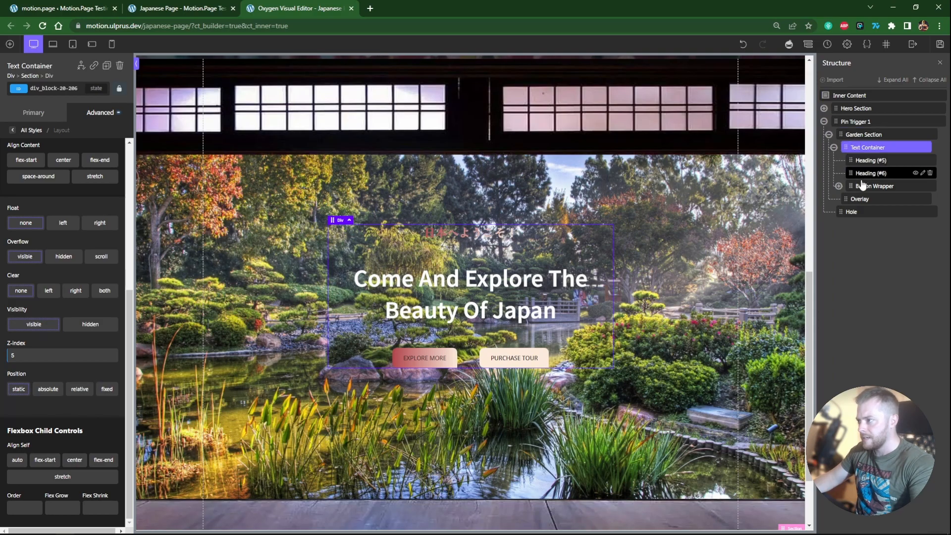
{"action": "left_click", "coordinate": [859, 215]}
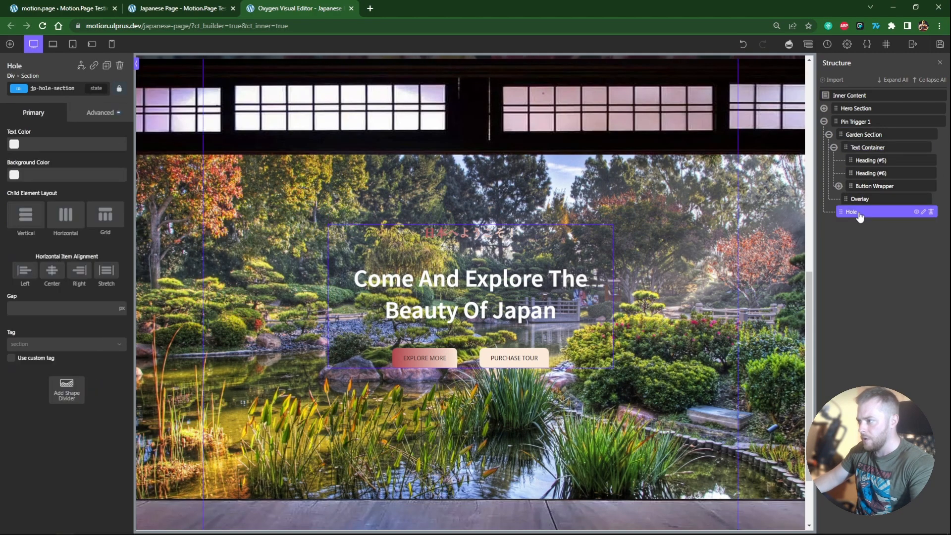
{"action": "left_click", "coordinate": [833, 147]}
{"action": "left_click", "coordinate": [829, 135]}
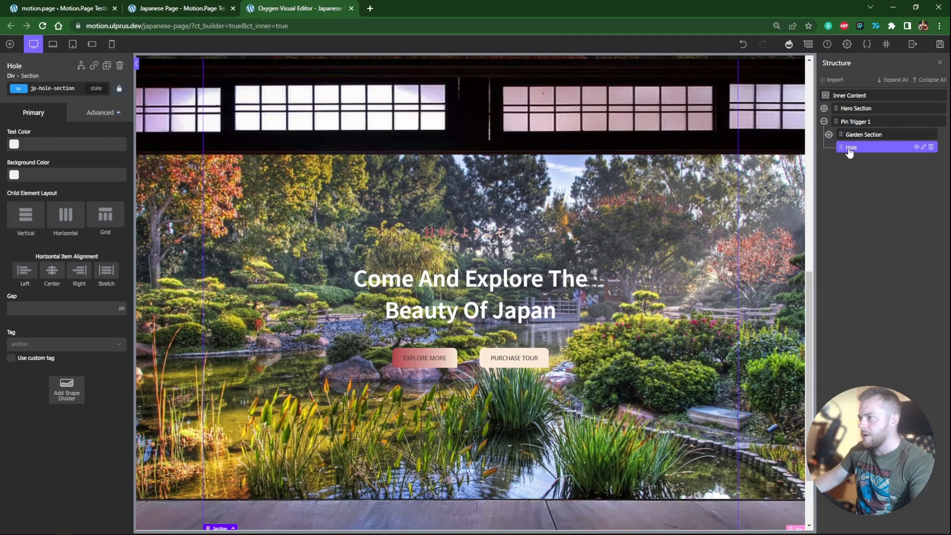
{"action": "left_click", "coordinate": [855, 122]}
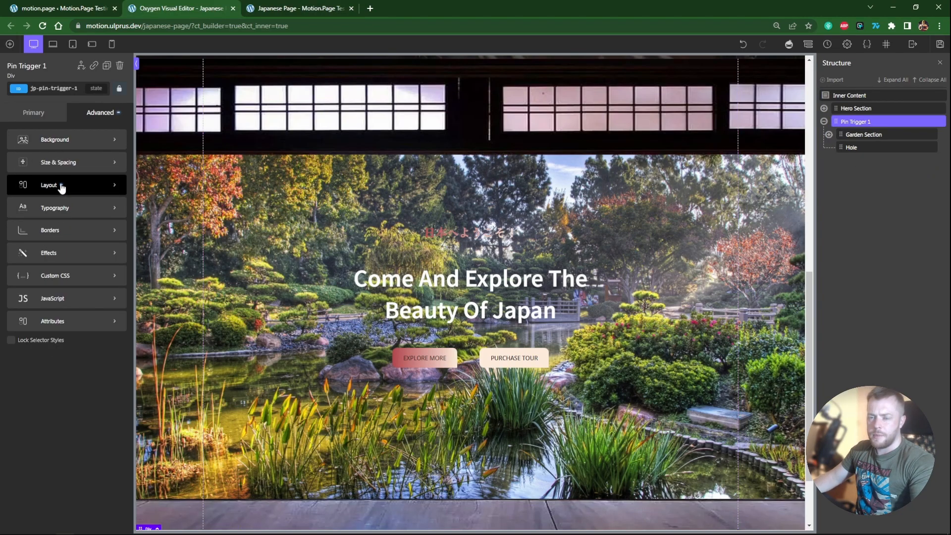
{"action": "left_click", "coordinate": [70, 190]}
{"action": "scroll", "coordinate": [87, 341], "scroll_direction": "down", "scroll_amount": 2}
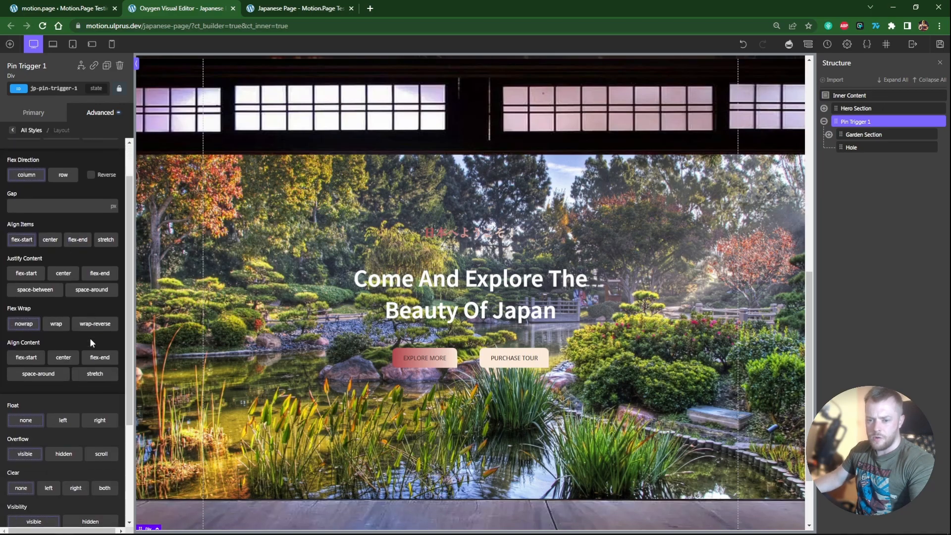
{"action": "left_click", "coordinate": [65, 452]}
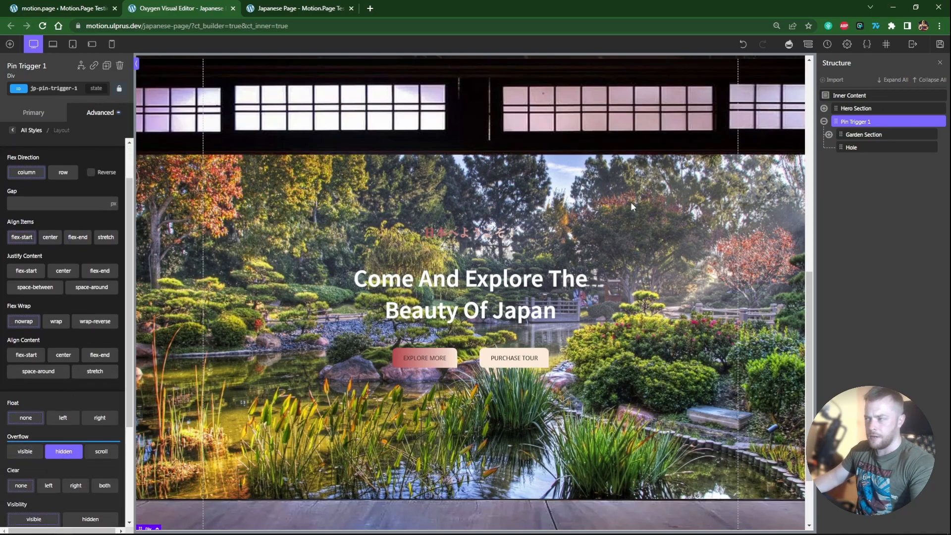
{"action": "left_click", "coordinate": [939, 46]}
Step: Reload the live Japanese page and check the garden animation through to the end of the footer
{"action": "left_click", "coordinate": [307, 9]}
{"action": "key", "text": "F5"}
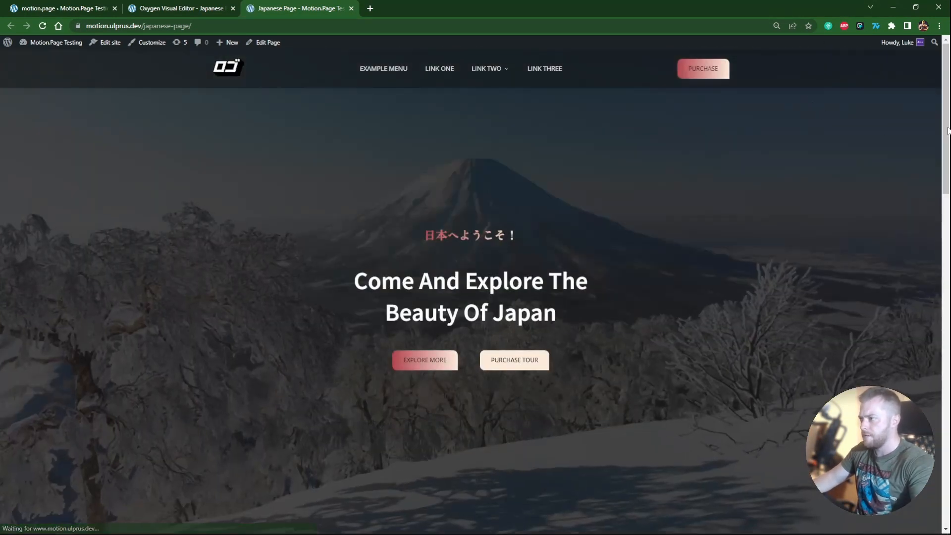
{"action": "scroll", "coordinate": [887, 130], "scroll_direction": "down", "scroll_amount": 1}
{"action": "scroll", "coordinate": [889, 128], "scroll_direction": "down", "scroll_amount": 10}
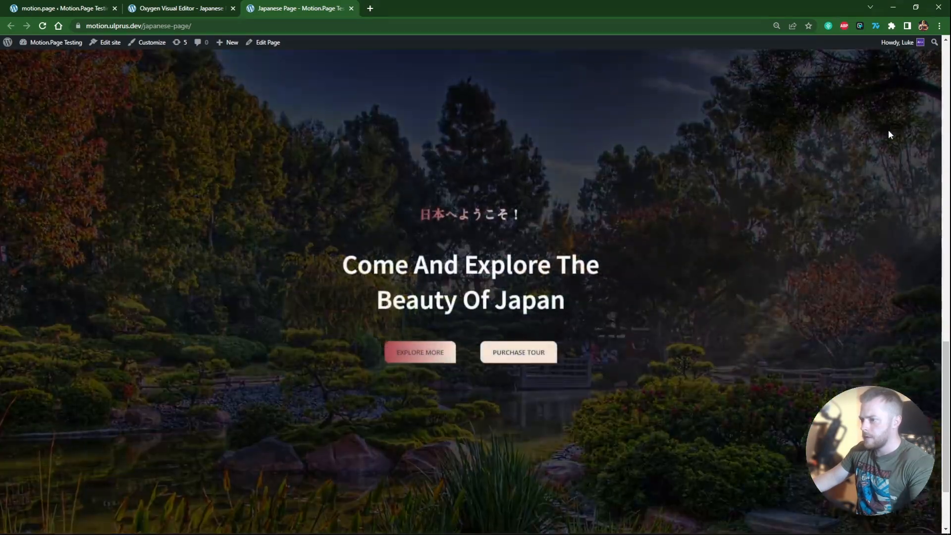
{"action": "scroll", "coordinate": [889, 133], "scroll_direction": "down", "scroll_amount": 2}
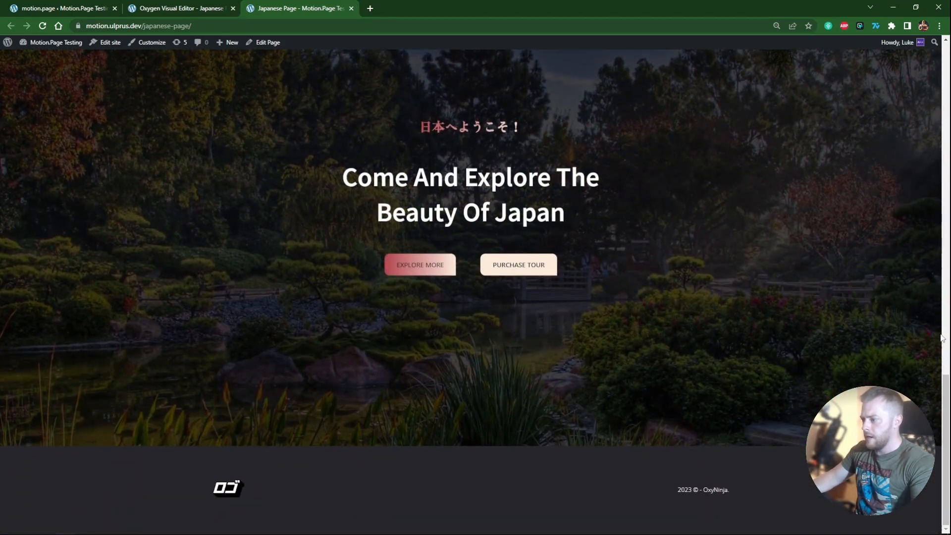
{"action": "left_click_drag", "start_coordinate": [946, 489], "coordinate": [937, 445]}
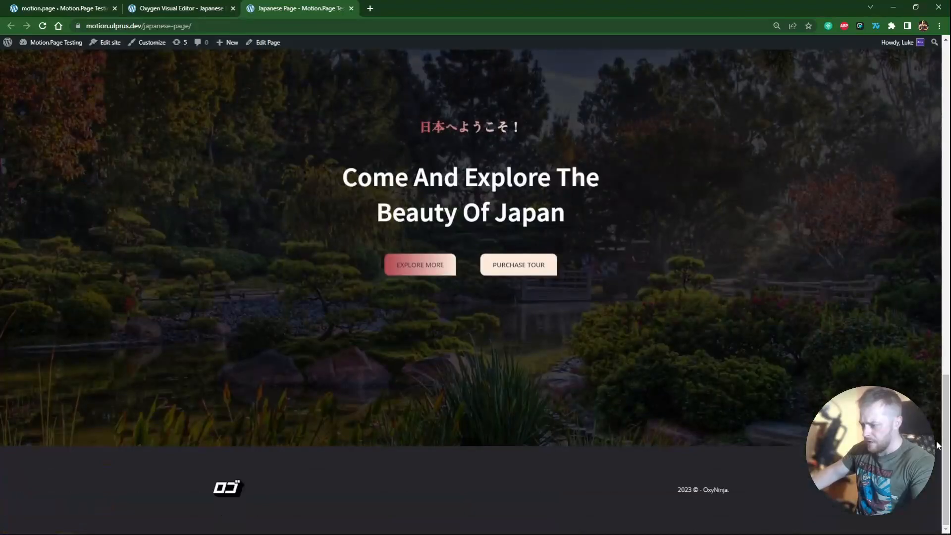
Step: In the Oxygen editor, change the Japanese heading in the Garden Section's Text Container to "美しい庭を発見する"
{"action": "left_click", "coordinate": [179, 9]}
{"action": "left_click", "coordinate": [828, 134]}
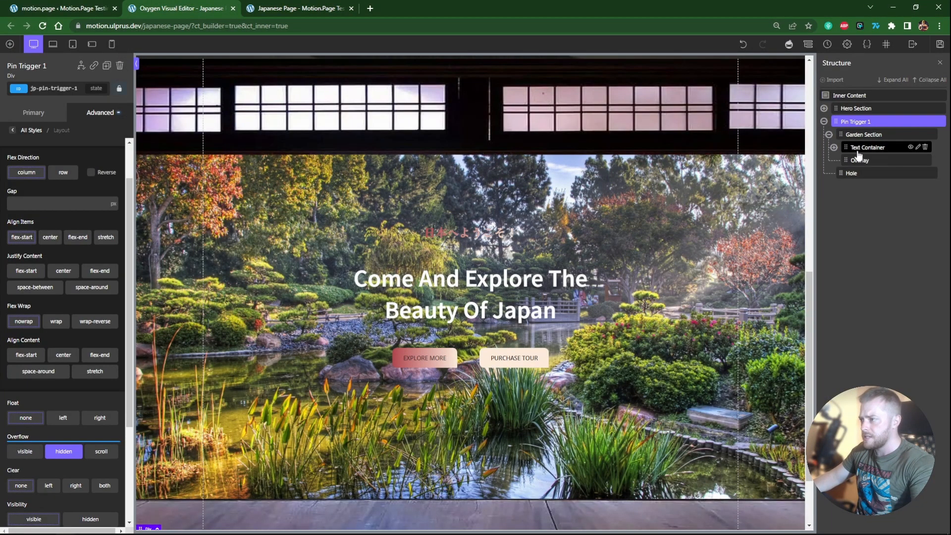
{"action": "left_click", "coordinate": [750, 170]}
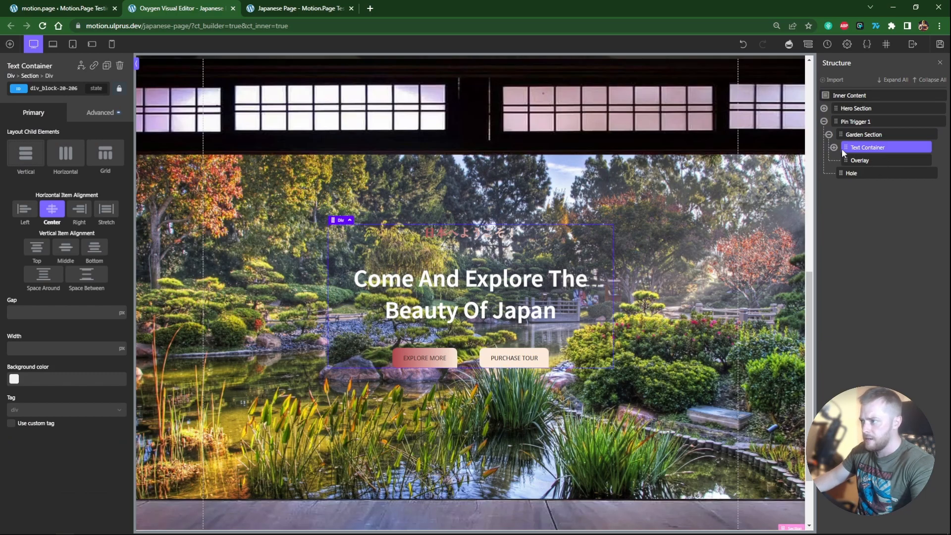
{"action": "left_click", "coordinate": [474, 236]}
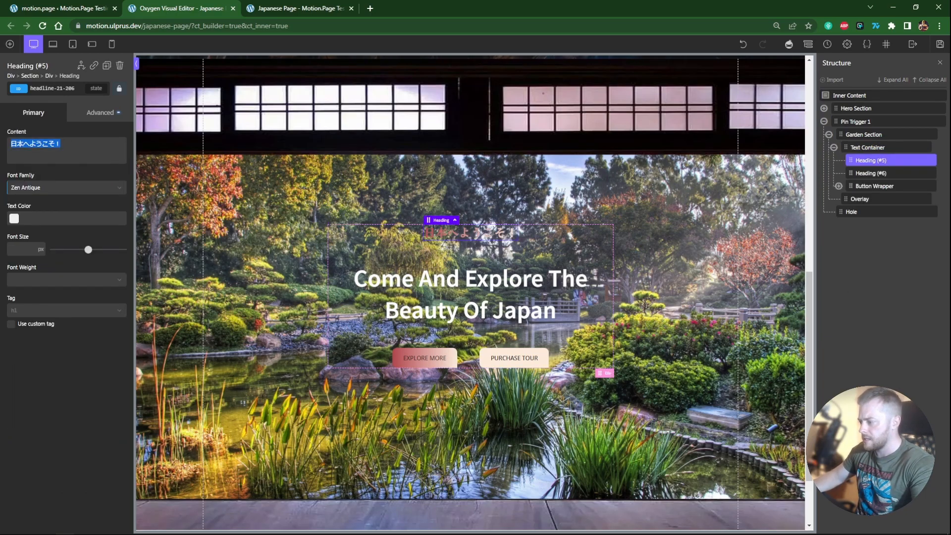
{"action": "type", "text": "utsukushiini"}
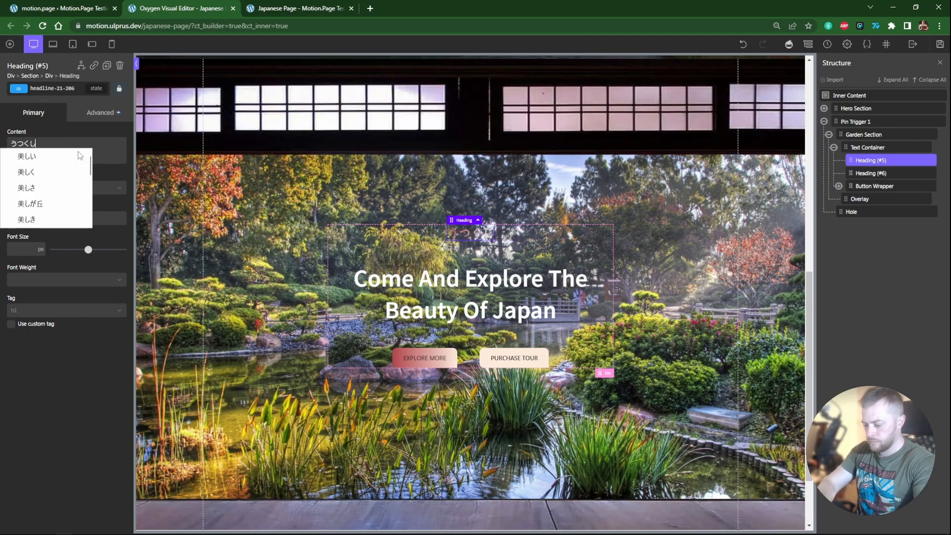
{"action": "type", "text": "wa"}
{"action": "key", "text": "space"}
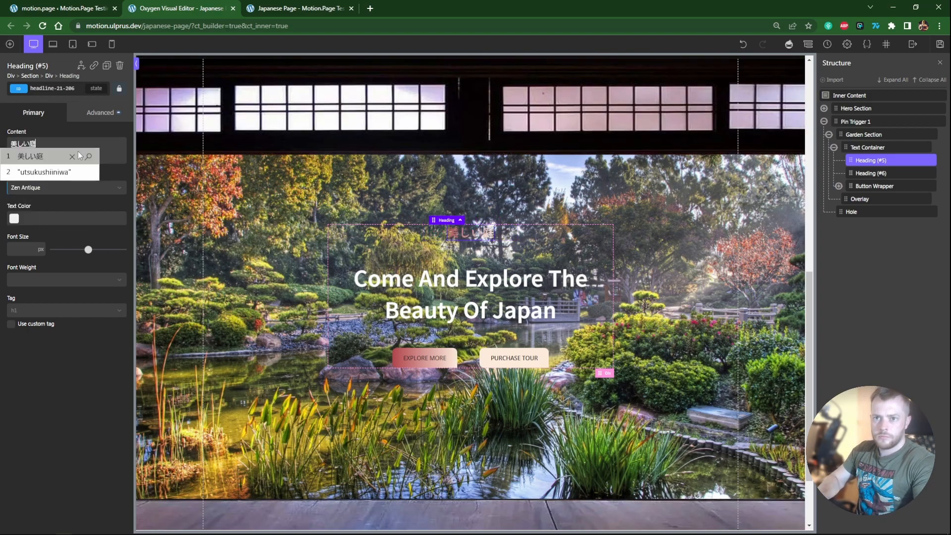
{"action": "key", "text": "Return"}
{"action": "type", "text": "wohakkensuru"}
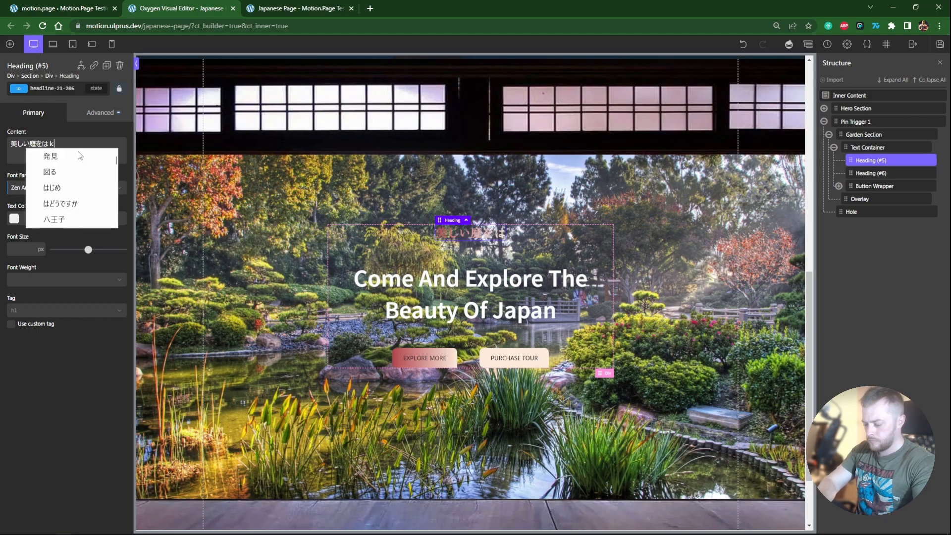
{"action": "key", "text": "space"}
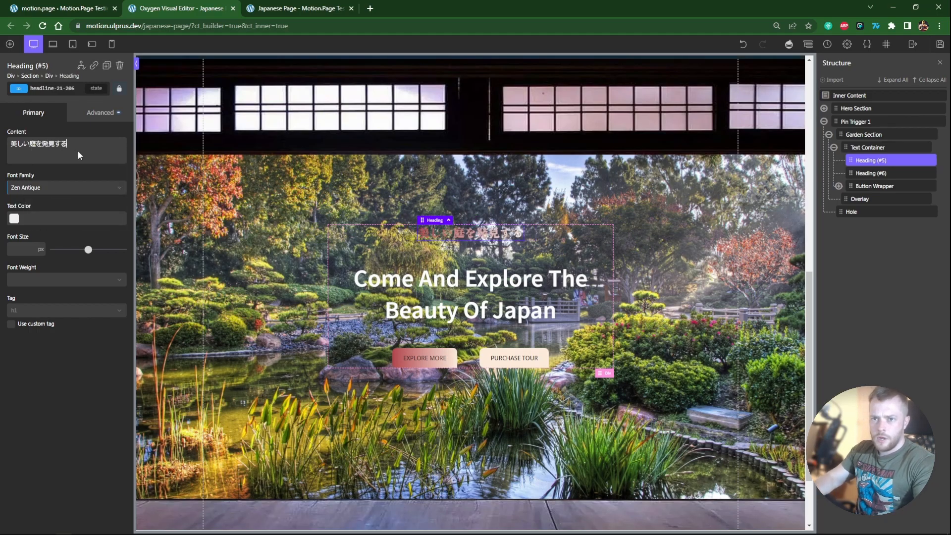
{"action": "left_click_drag", "start_coordinate": [69, 145], "coordinate": [10, 144]}
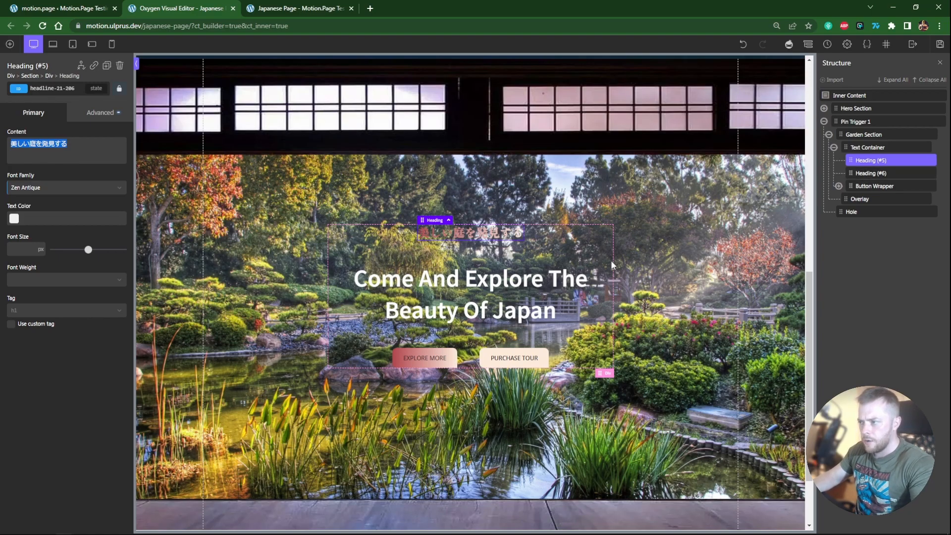
Step: Change the English heading below it to "Discover beautiful Japanese gardens." and save the page
{"action": "left_click", "coordinate": [859, 176]}
{"action": "triple_click", "coordinate": [90, 142]}
{"action": "type", "text": "Discover beautiful Japanese gar"}
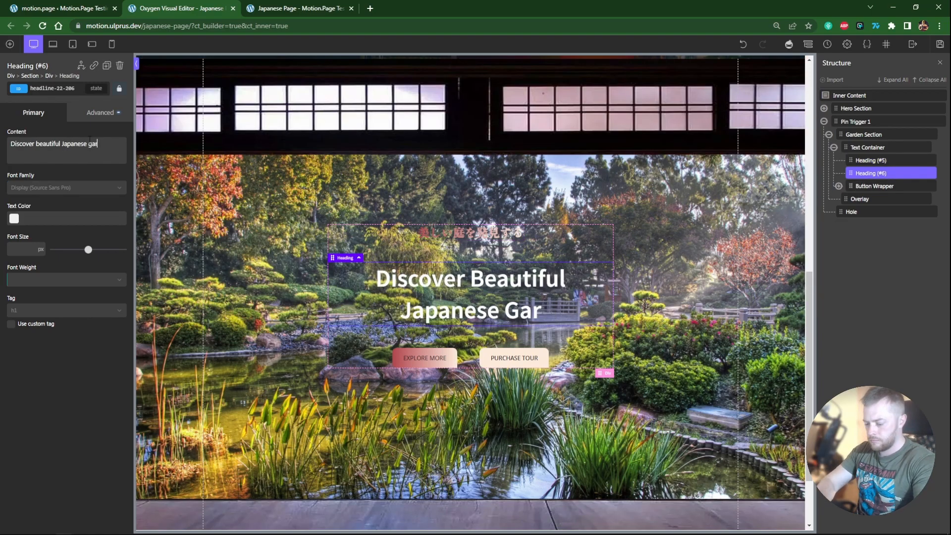
{"action": "type", "text": "dens."}
{"action": "key", "text": "ctrl+s"}
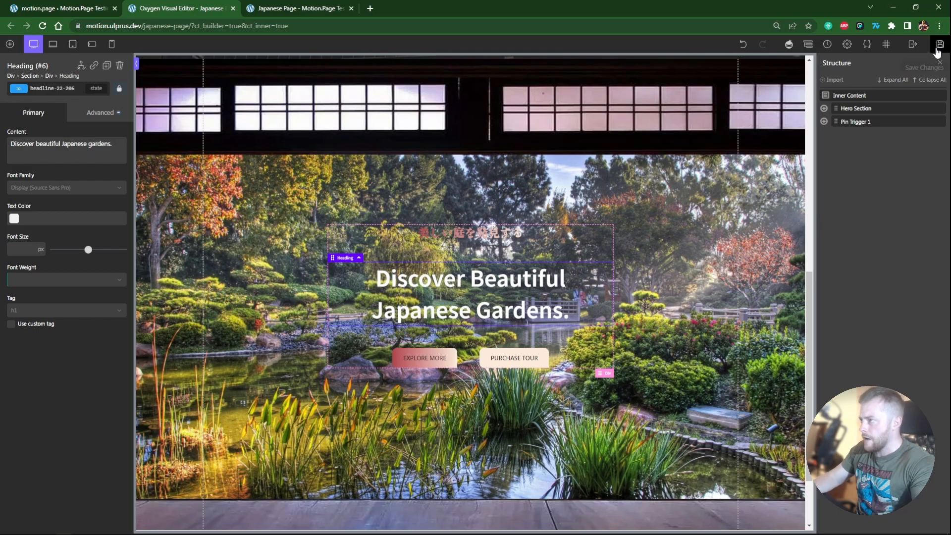
Step: Reload the live Japanese Page and check the garden section's headings there
{"action": "left_click", "coordinate": [290, 6]}
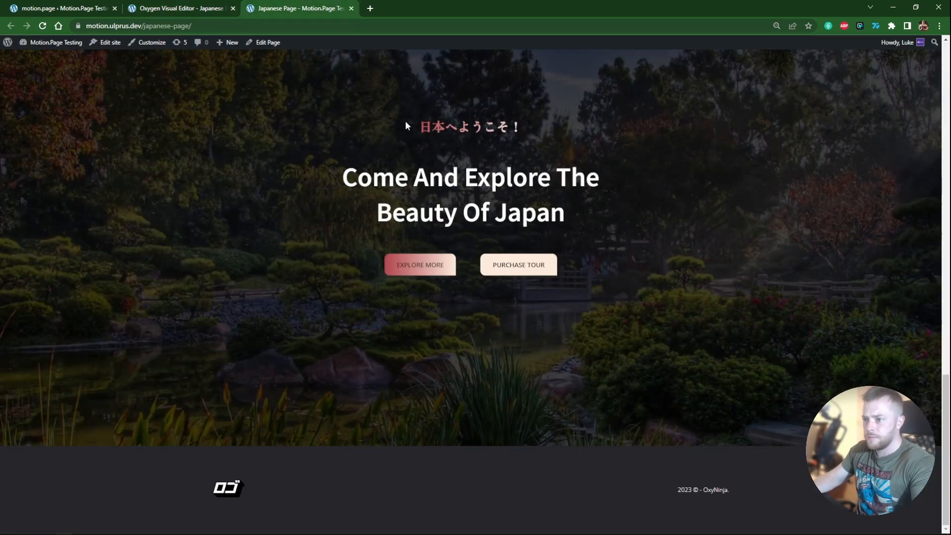
{"action": "key", "text": "F5"}
{"action": "scroll", "coordinate": [946, 179], "scroll_direction": "down", "scroll_amount": 7}
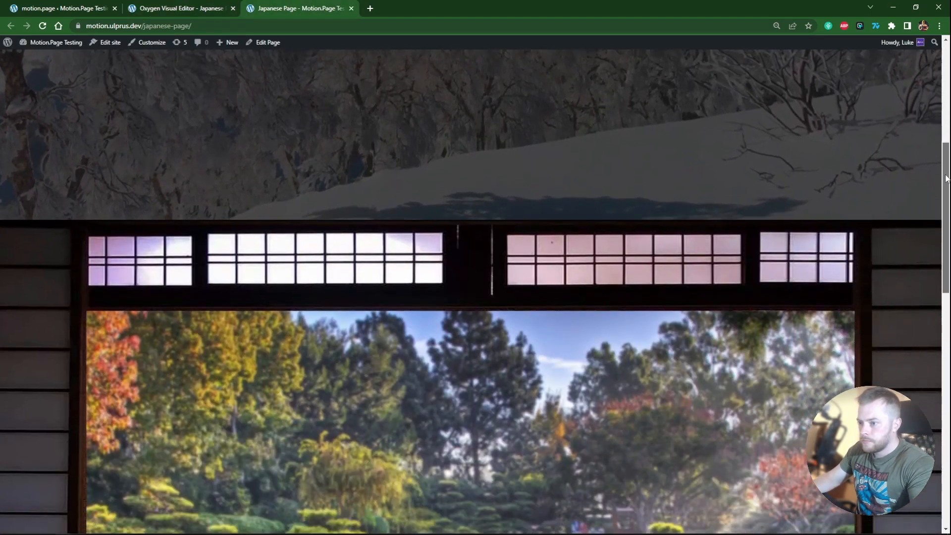
{"action": "scroll", "coordinate": [946, 178], "scroll_direction": "down", "scroll_amount": 10}
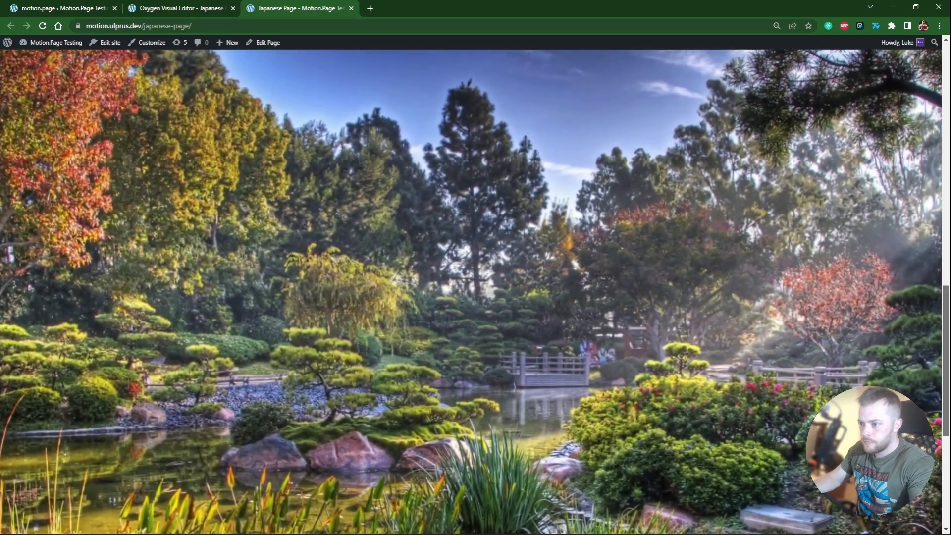
{"action": "scroll", "coordinate": [475, 292], "scroll_direction": "down", "scroll_amount": 5}
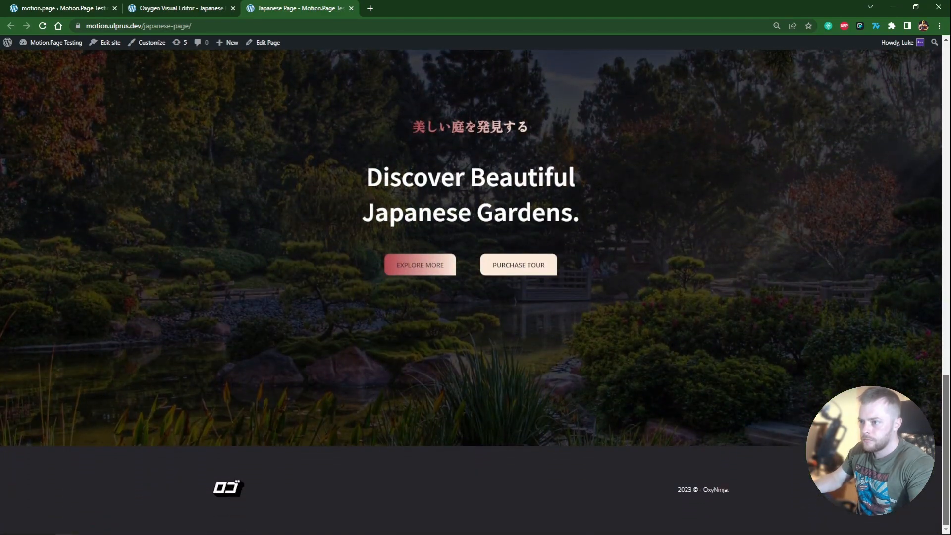
Step: Back in the Oxygen editor, add a new section at the end of Inner Content and name it "Japanese Flag"
{"action": "left_click", "coordinate": [182, 6]}
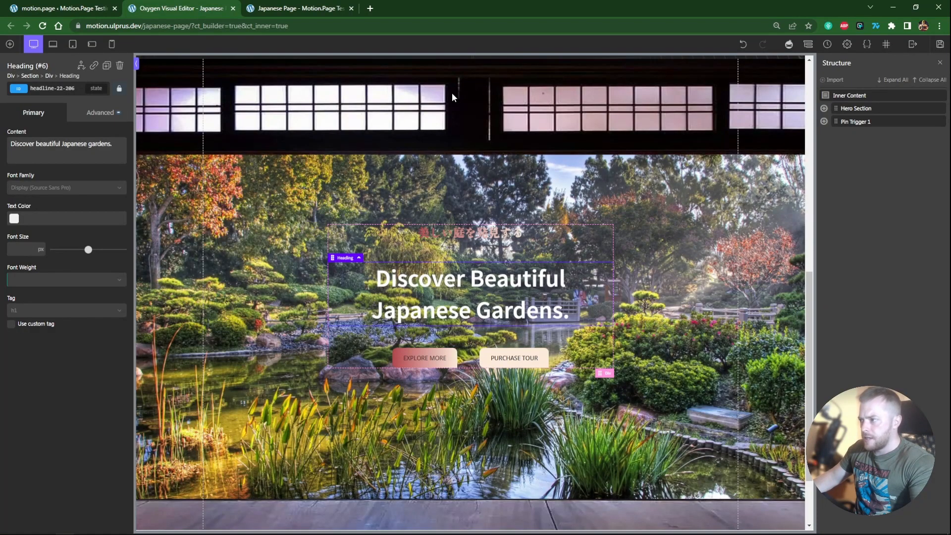
{"action": "left_click", "coordinate": [848, 95]}
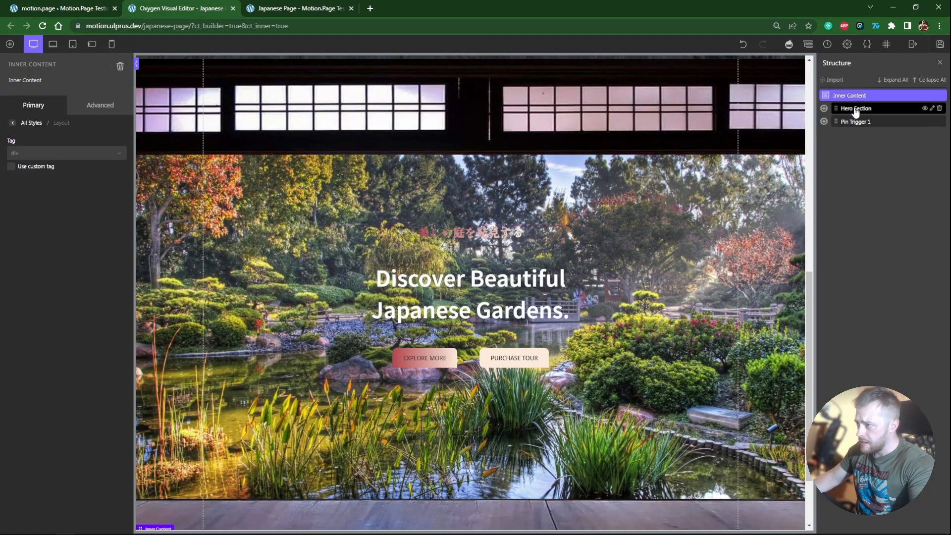
{"action": "left_click", "coordinate": [10, 44]}
{"action": "left_click", "coordinate": [25, 121]}
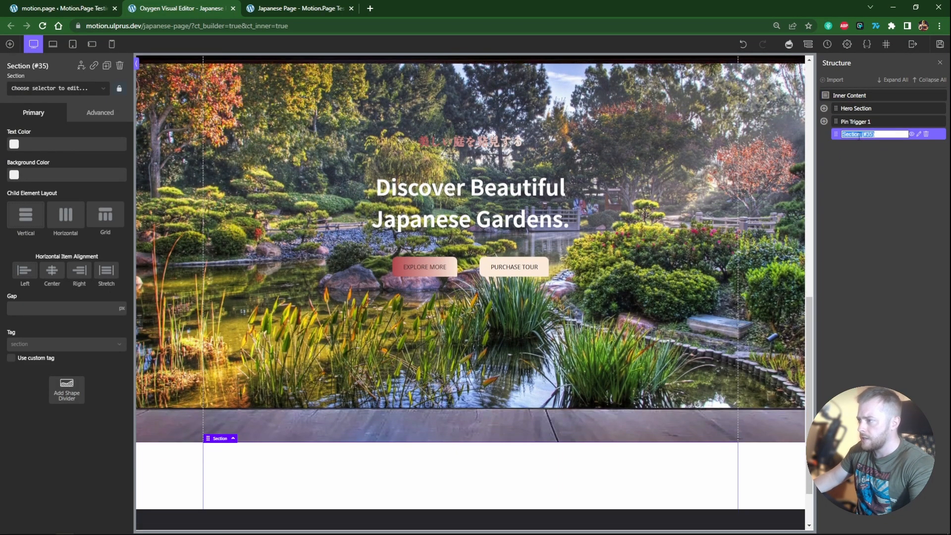
{"action": "type", "text": "Japanese"}
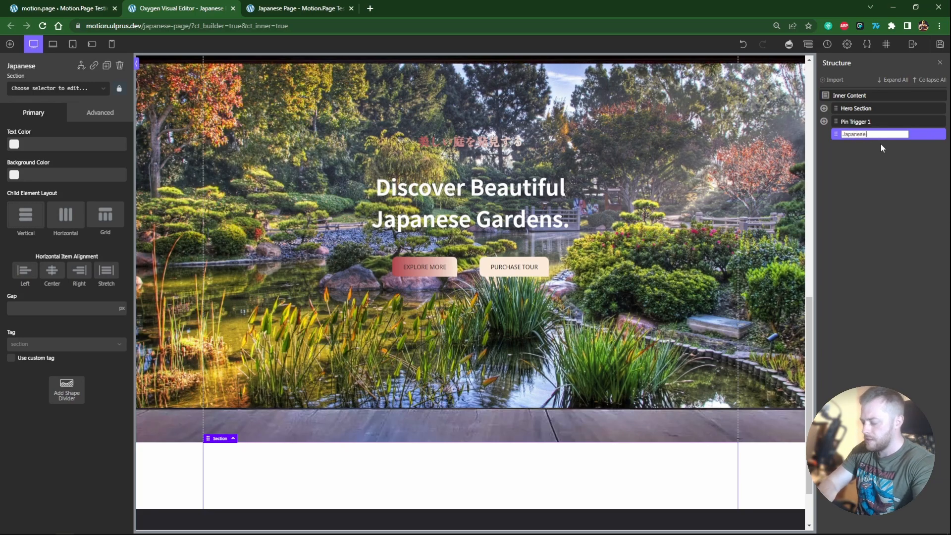
{"action": "type", "text": " Flag"}
{"action": "key", "text": "Return"}
{"action": "scroll", "coordinate": [329, 215], "scroll_direction": "down", "scroll_amount": 2}
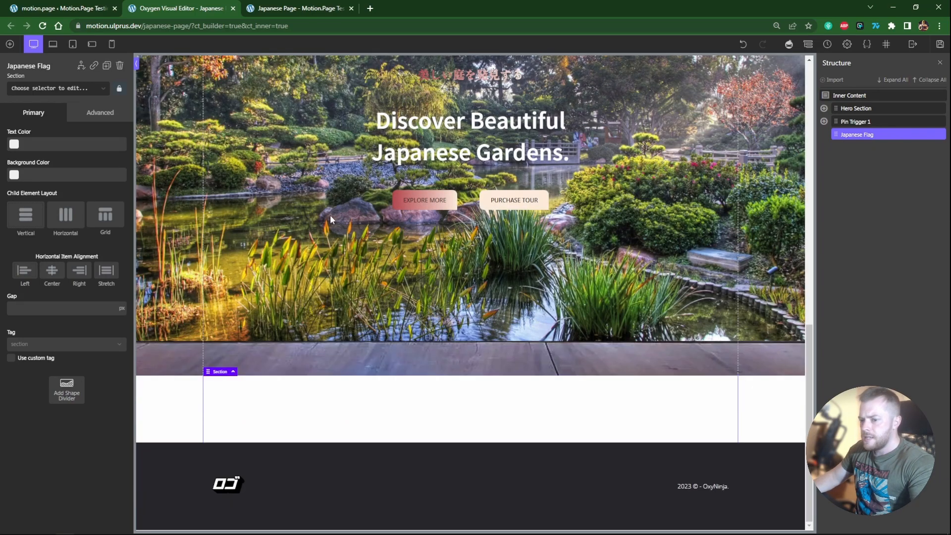
Step: Set the height of the Japanese Flag section to 100 vh
{"action": "left_click", "coordinate": [80, 117]}
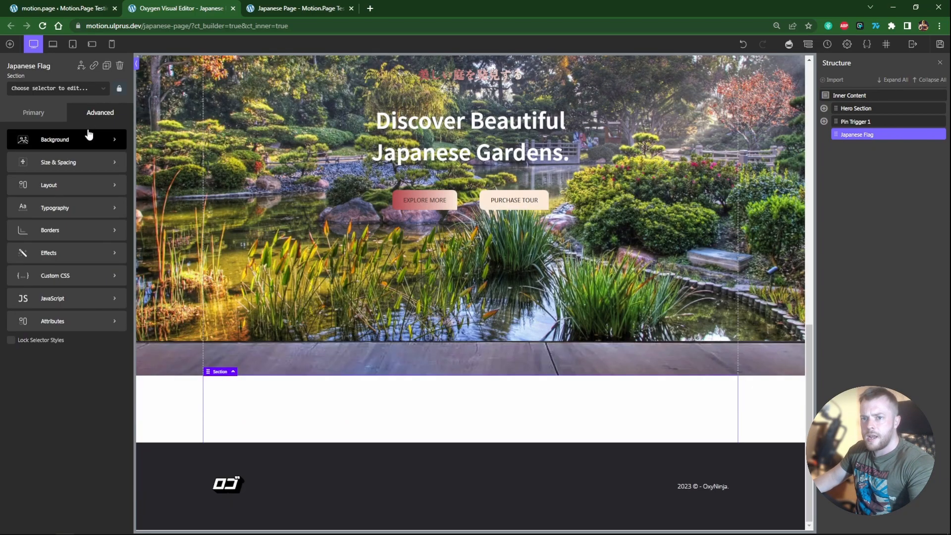
{"action": "left_click", "coordinate": [59, 164]}
{"action": "left_click", "coordinate": [27, 268]}
{"action": "type", "text": "100vh"}
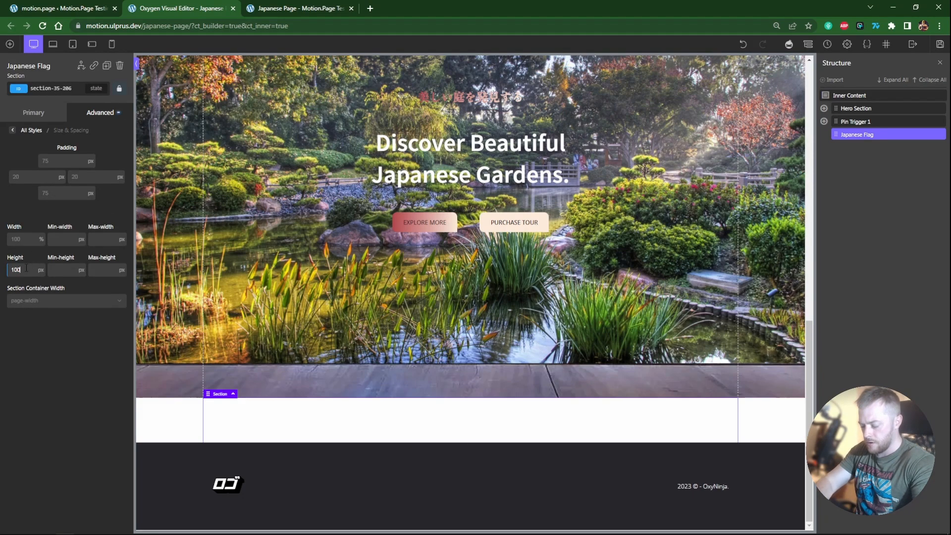
{"action": "left_click_drag", "start_coordinate": [809, 320], "coordinate": [810, 413]}
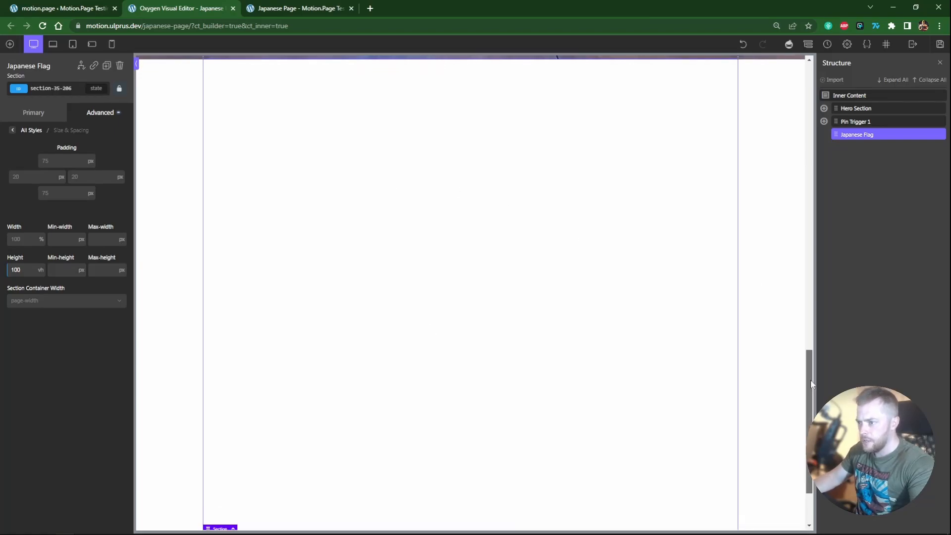
Step: Give the Japanese Flag section the "Japan - Secondary" background color
{"action": "left_click", "coordinate": [86, 116]}
{"action": "left_click", "coordinate": [46, 143]}
{"action": "left_click", "coordinate": [15, 160]}
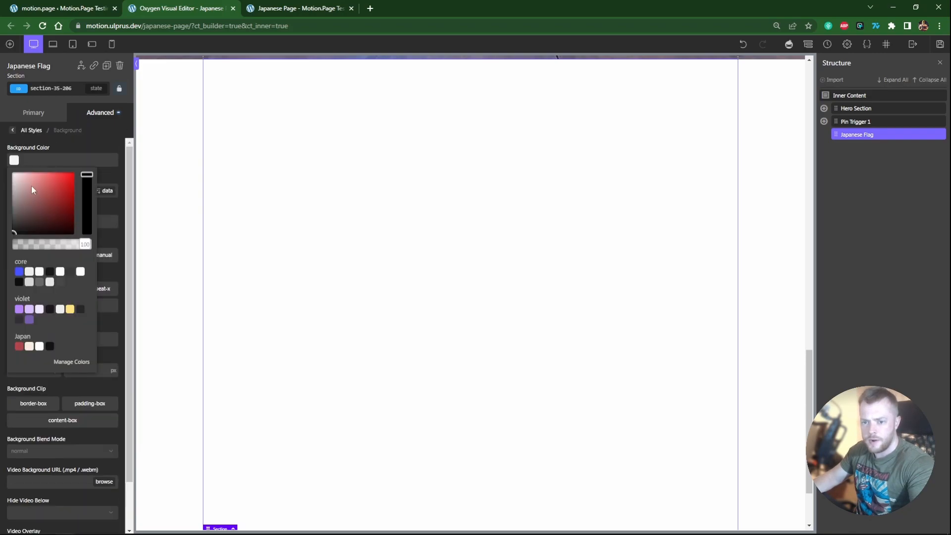
{"action": "left_click", "coordinate": [30, 346]}
{"action": "left_click", "coordinate": [761, 161]}
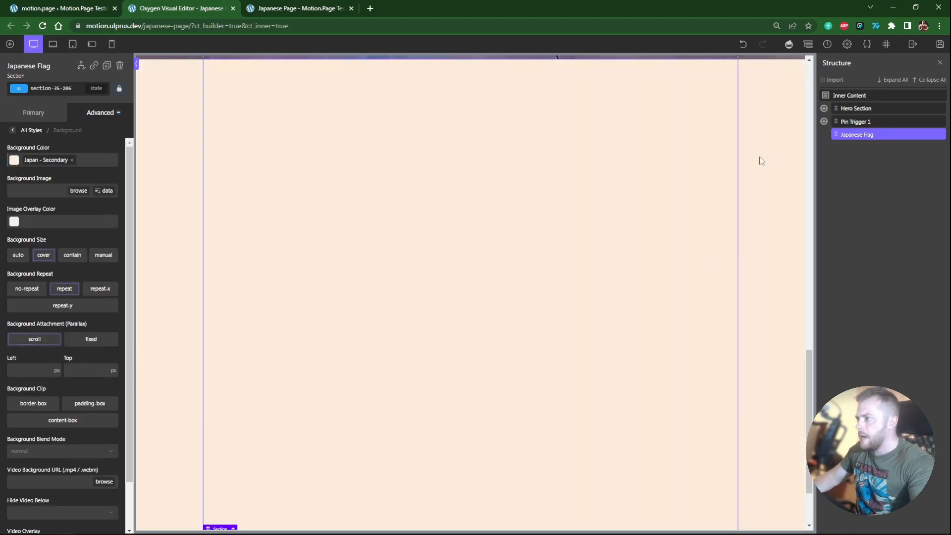
Step: Lay out the Japanese Flag section's child elements horizontally, with middle vertical and center horizontal alignment
{"action": "left_click", "coordinate": [30, 114]}
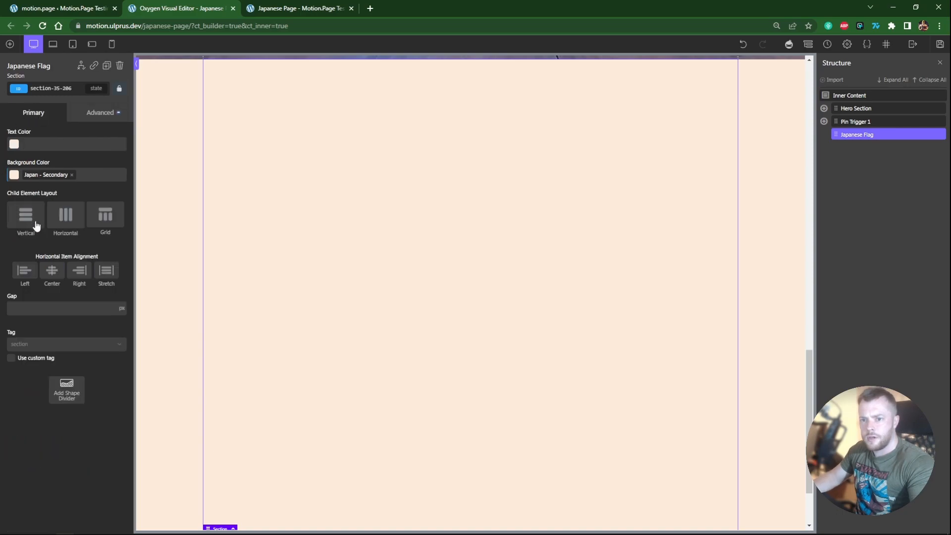
{"action": "left_click", "coordinate": [62, 223]}
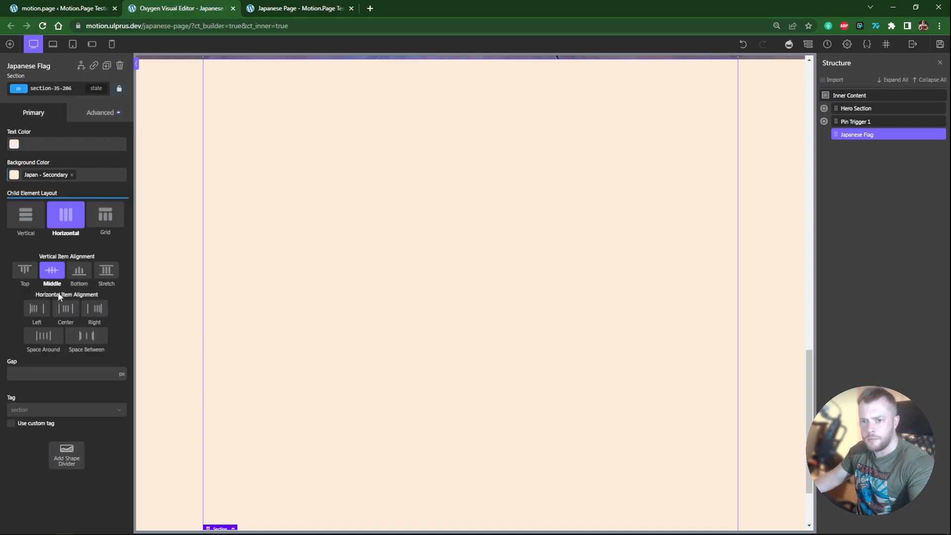
{"action": "left_click", "coordinate": [66, 309]}
Step: Add a div inside the Japanese Flag section and name it "Red Circle"
{"action": "left_click", "coordinate": [9, 44]}
{"action": "left_click", "coordinate": [88, 133]}
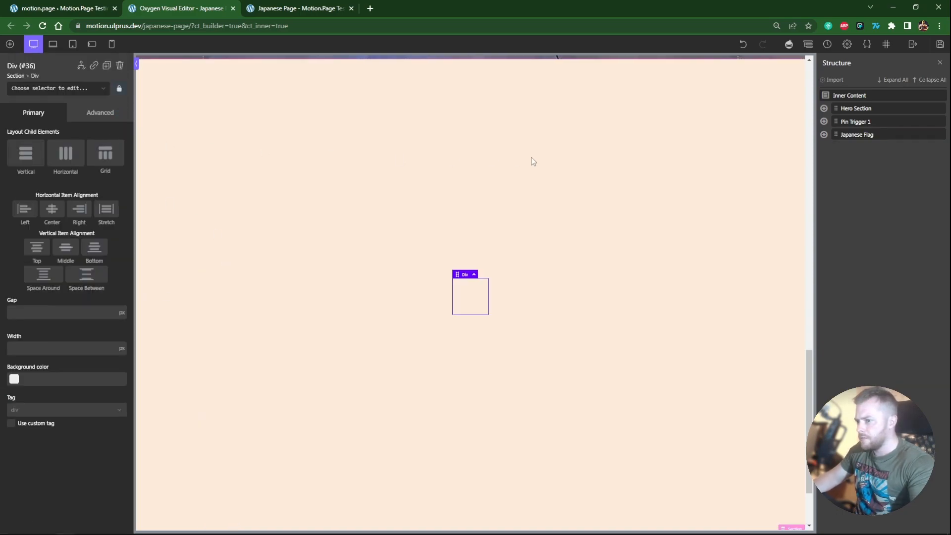
{"action": "double_click", "coordinate": [855, 147]}
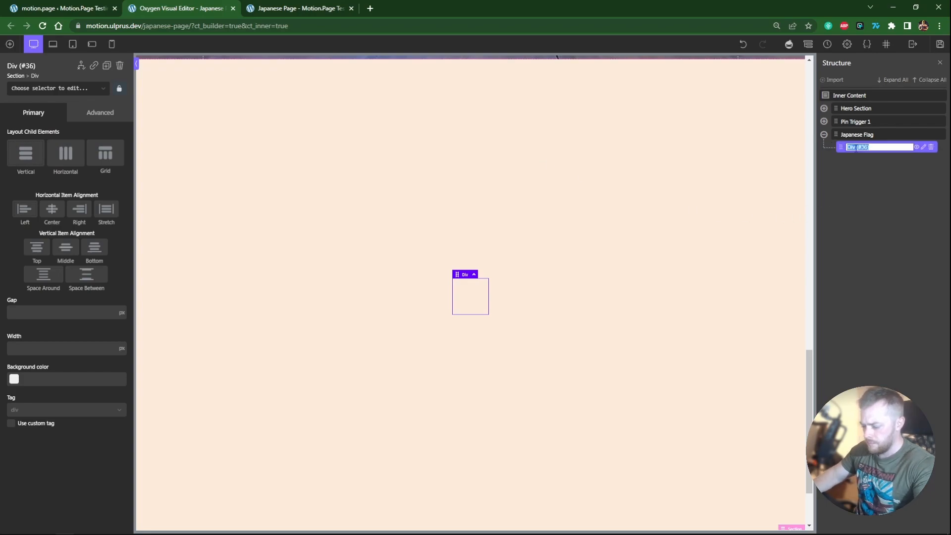
{"action": "type", "text": "Red Cicle"}
{"action": "key", "text": "BackSpace"}
{"action": "key", "text": "BackSpace"}
{"action": "key", "text": "BackSpace"}
{"action": "type", "text": "rcle"}
{"action": "key", "text": "Return"}
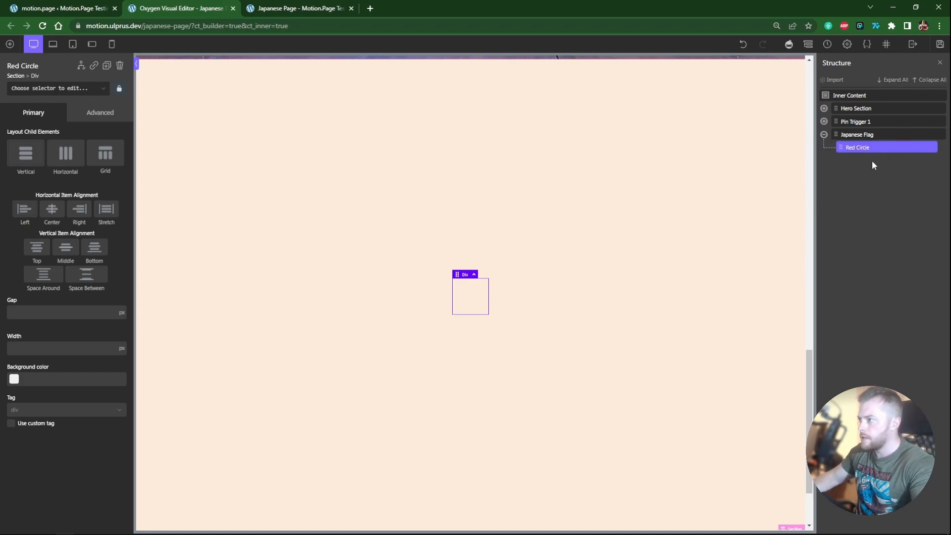
Step: Give the Red Circle div the "Japan - Primary" background color
{"action": "left_click", "coordinate": [100, 112]}
{"action": "left_click", "coordinate": [74, 139]}
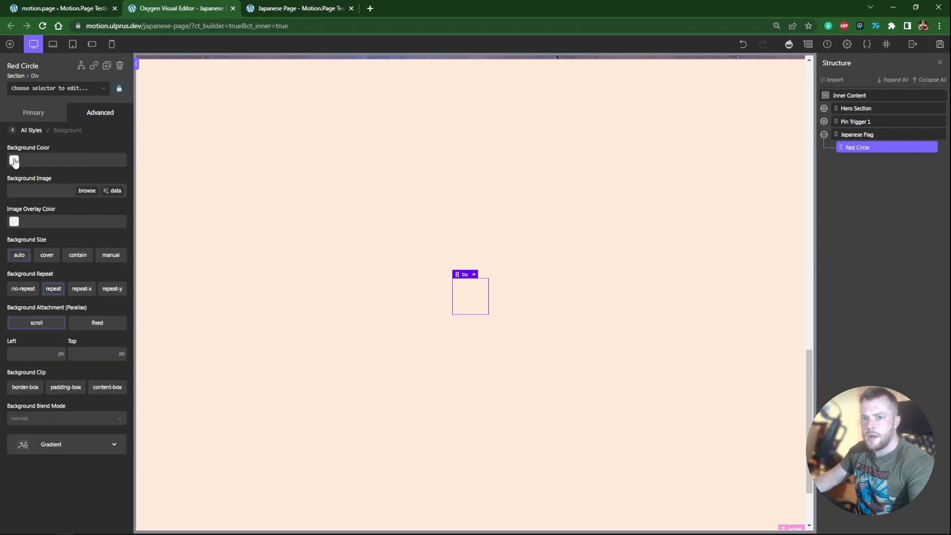
{"action": "left_click", "coordinate": [14, 160]}
{"action": "left_click", "coordinate": [19, 347]}
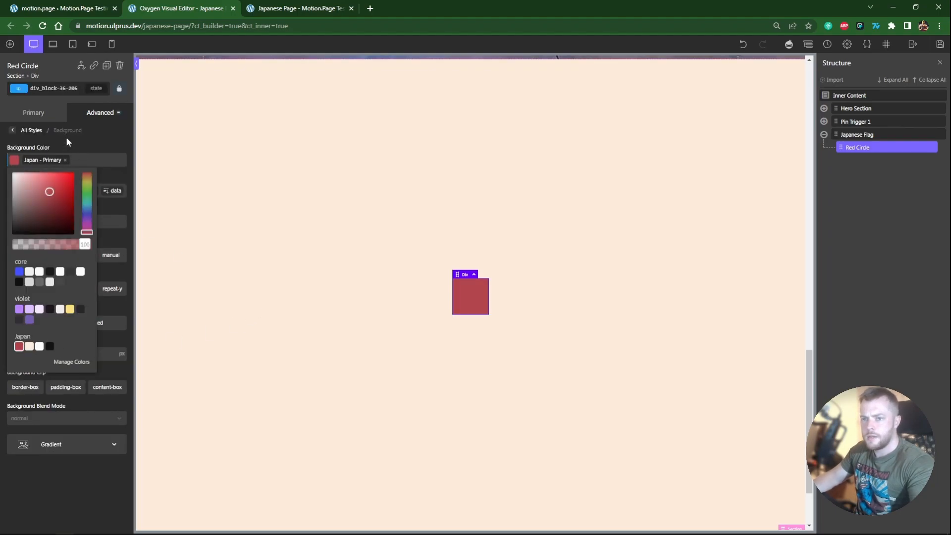
Step: Set the Red Circle div's width and height to 350 px each
{"action": "left_click", "coordinate": [33, 131]}
{"action": "left_click", "coordinate": [55, 162]}
{"action": "type", "text": "350"}
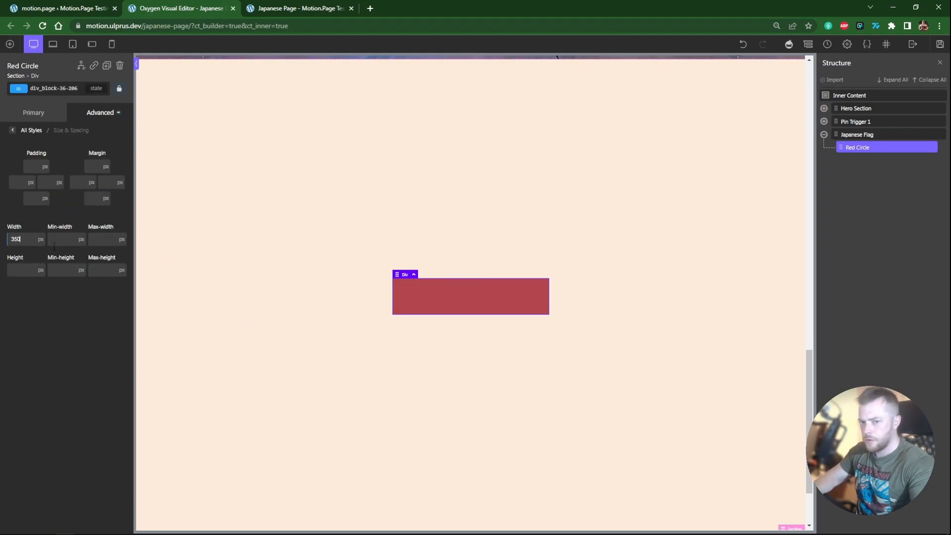
{"action": "type", "text": "350"}
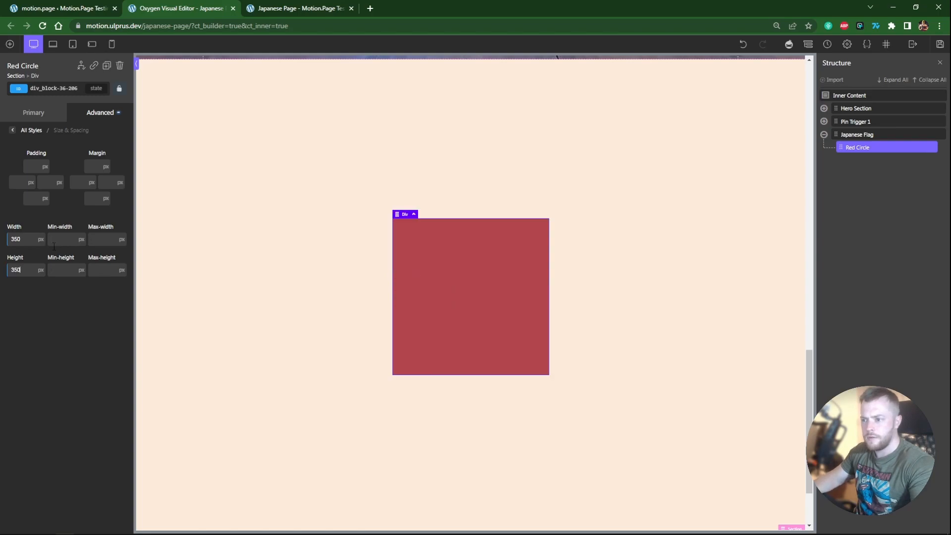
Step: Round the Red Circle div into a circle with a border radius of 100%
{"action": "left_click", "coordinate": [84, 116]}
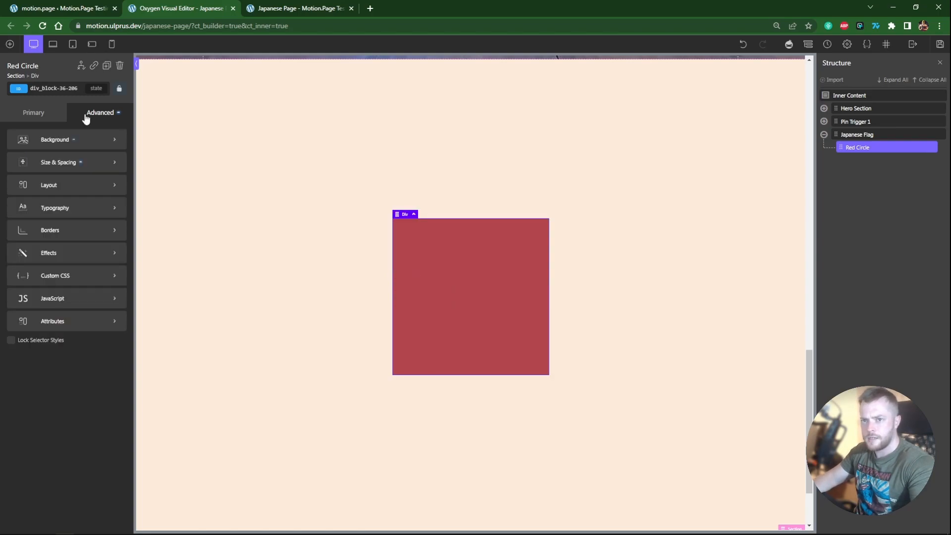
{"action": "left_click", "coordinate": [64, 234]}
{"action": "left_click", "coordinate": [66, 276]}
{"action": "type", "text": "1"}
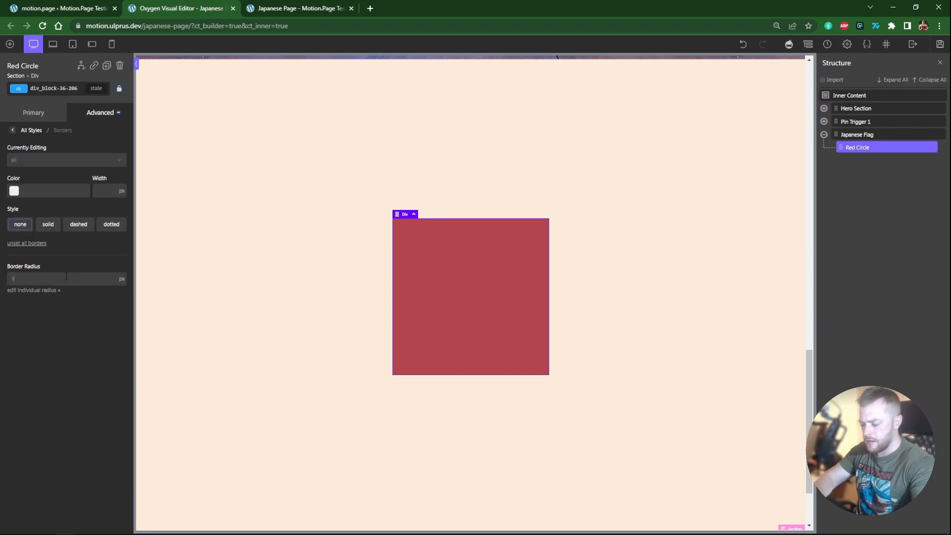
{"action": "type", "text": "00%"}
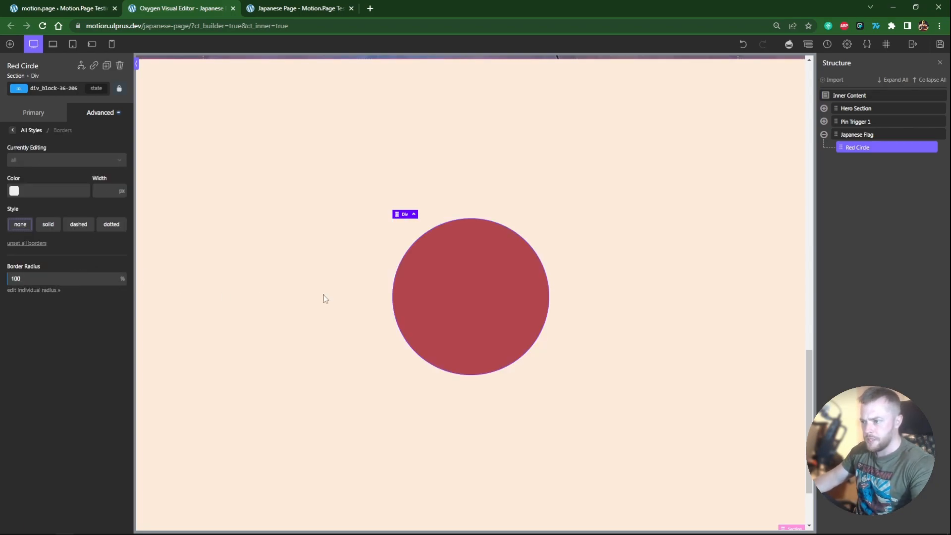
{"action": "left_click_drag", "start_coordinate": [808, 383], "coordinate": [825, 286]}
{"action": "scroll", "coordinate": [652, 262], "scroll_direction": "down", "scroll_amount": 5}
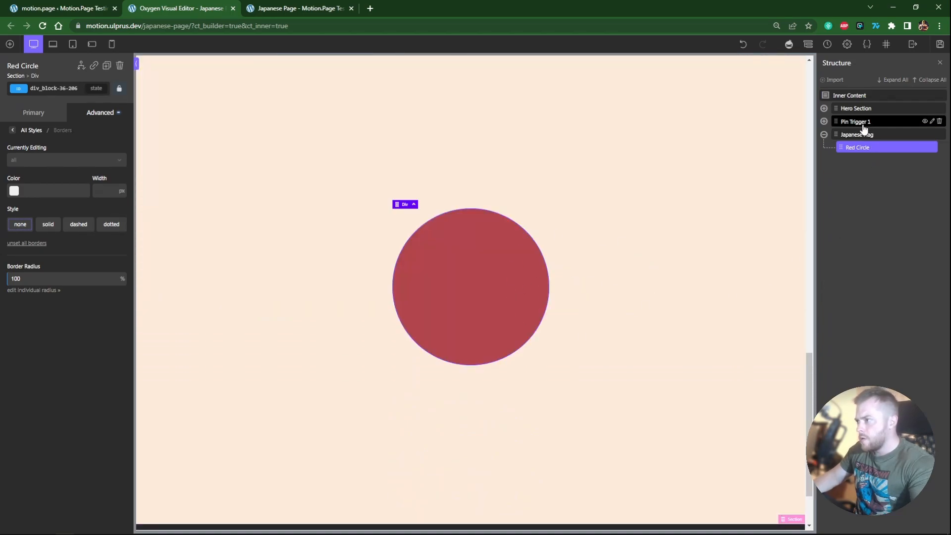
Step: Duplicate the Japanese Flag section as "Section Red Background" and delete the copied circle inside it
{"action": "left_click", "coordinate": [824, 122]}
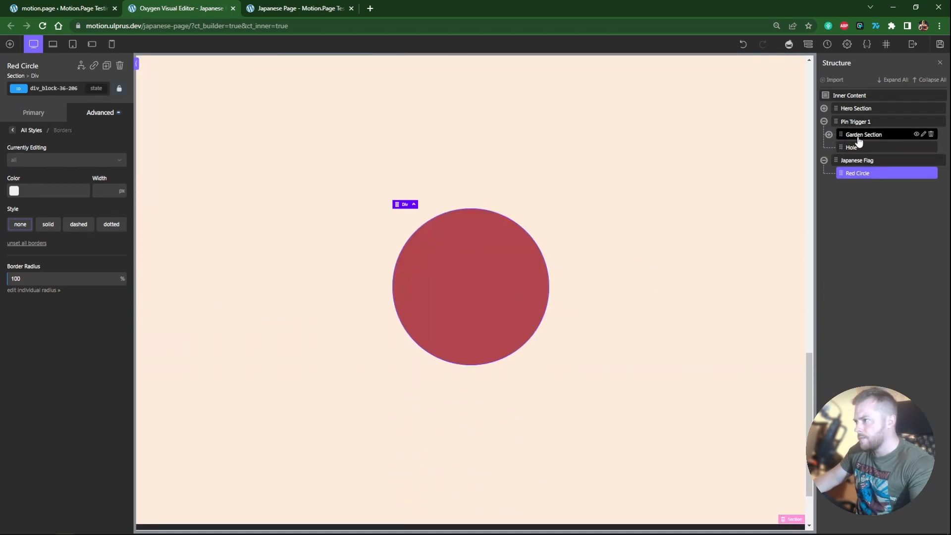
{"action": "left_click", "coordinate": [824, 122]}
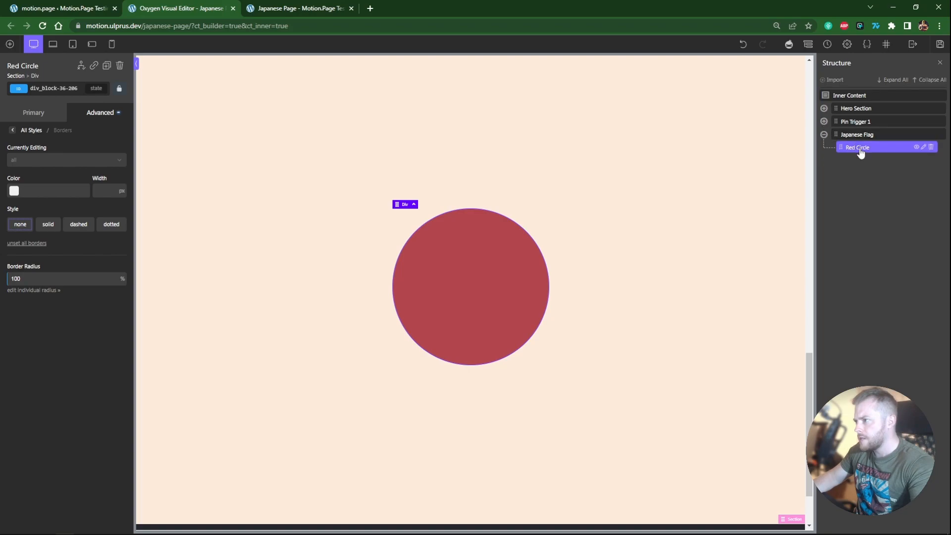
{"action": "left_click", "coordinate": [823, 135]}
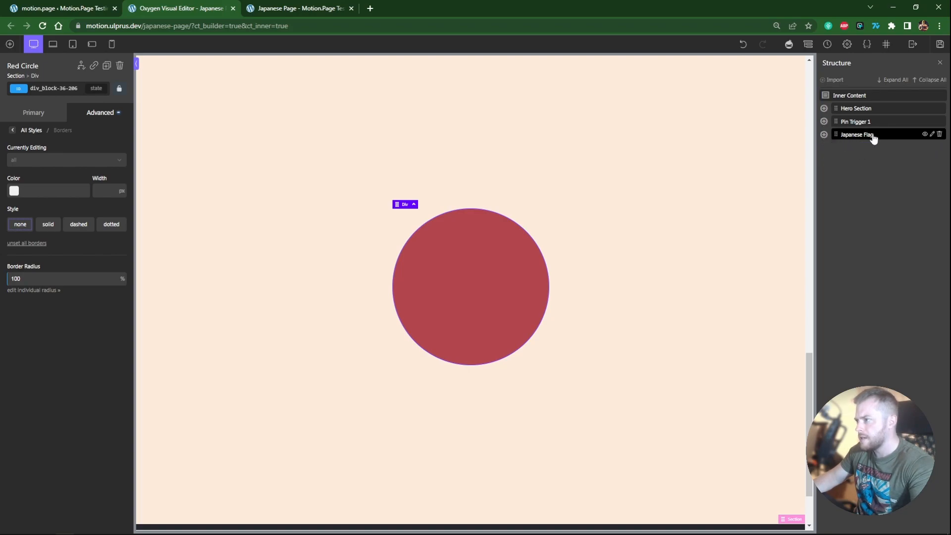
{"action": "left_click", "coordinate": [864, 134]}
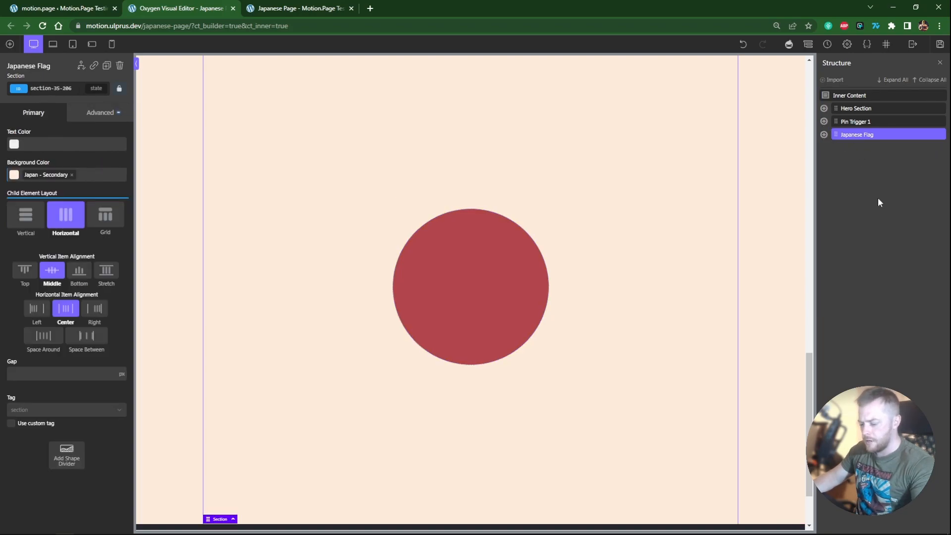
{"action": "key", "text": "ctrl+d"}
{"action": "double_click", "coordinate": [863, 148]}
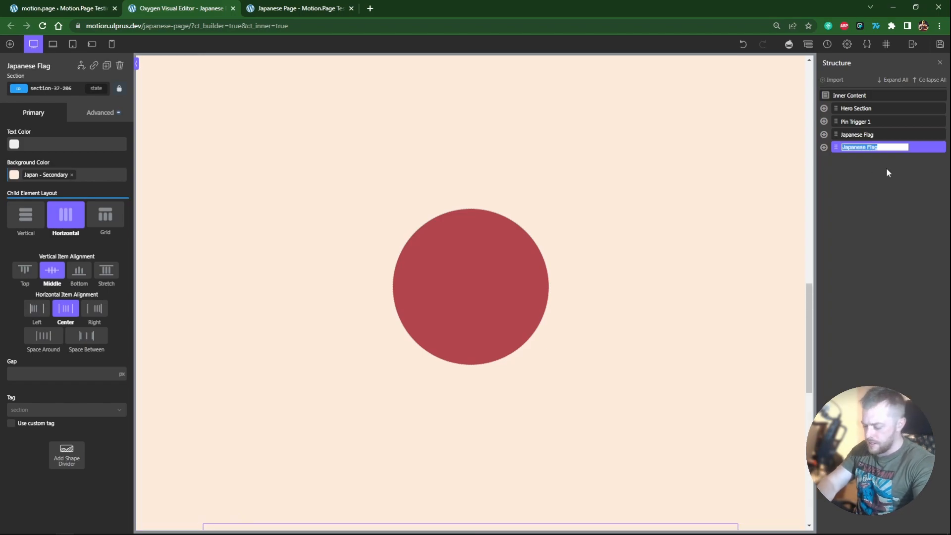
{"action": "type", "text": "Section Re"}
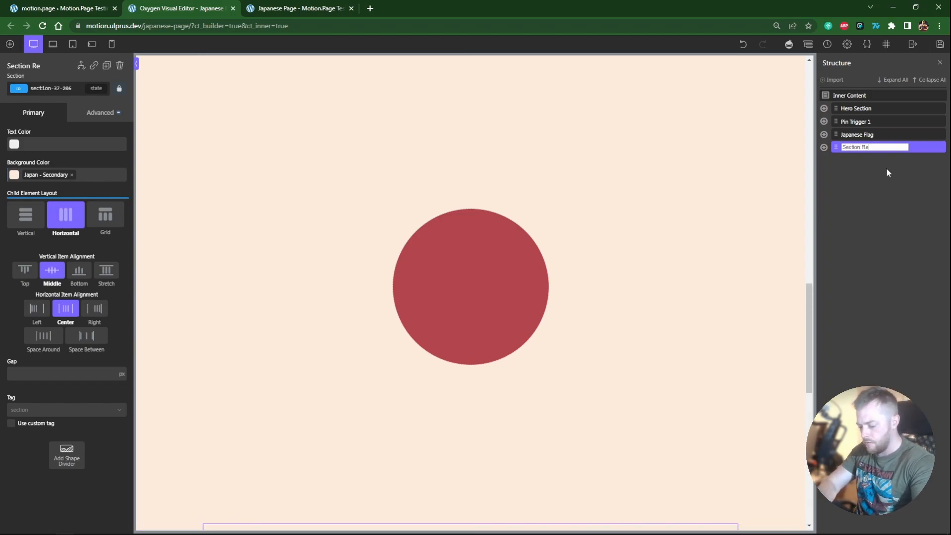
{"action": "type", "text": "d Background"}
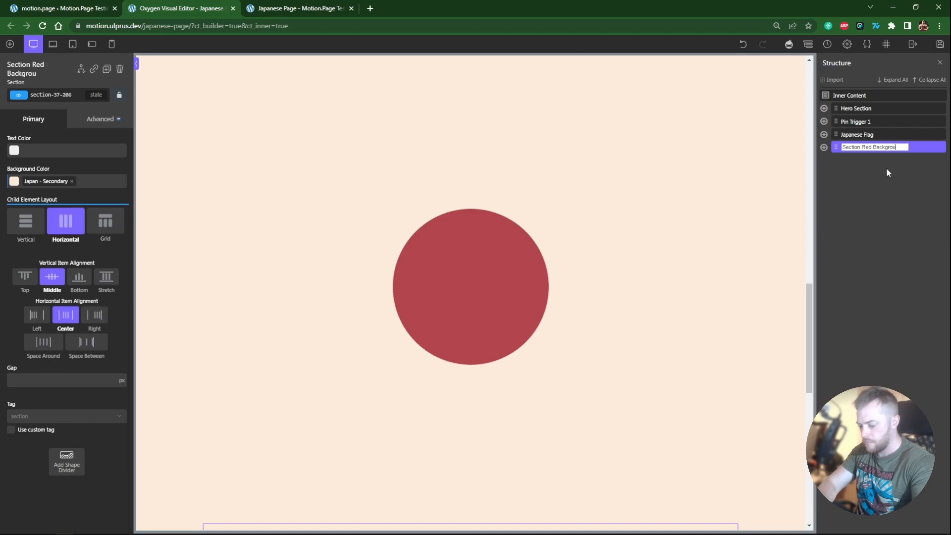
{"action": "key", "text": "Return"}
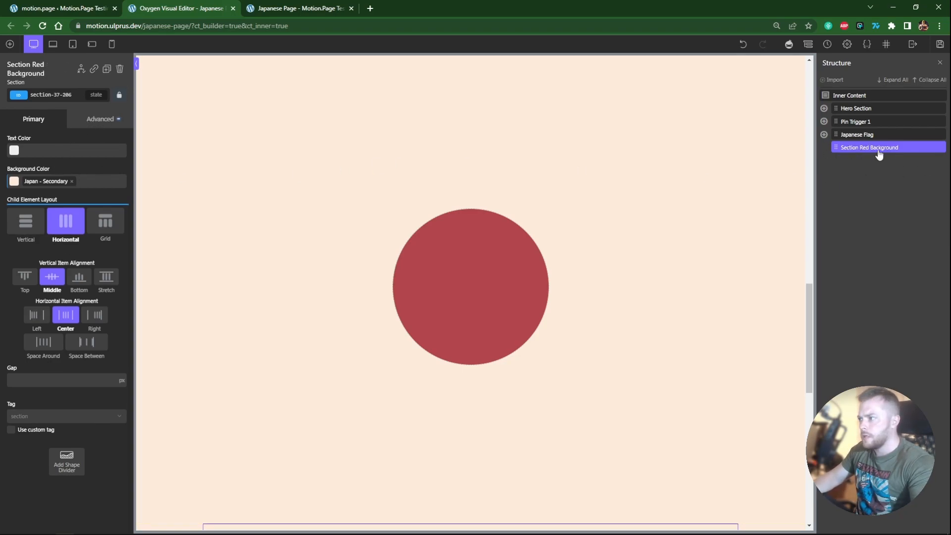
Step: Give Section Red Background the "Japan - Primary" background color and save the page
{"action": "left_click", "coordinate": [16, 183]}
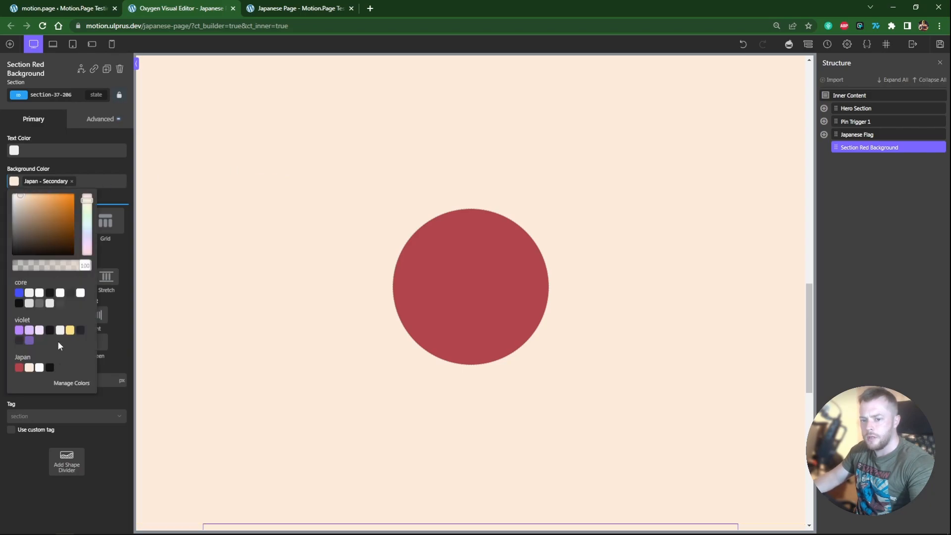
{"action": "left_click", "coordinate": [19, 367]}
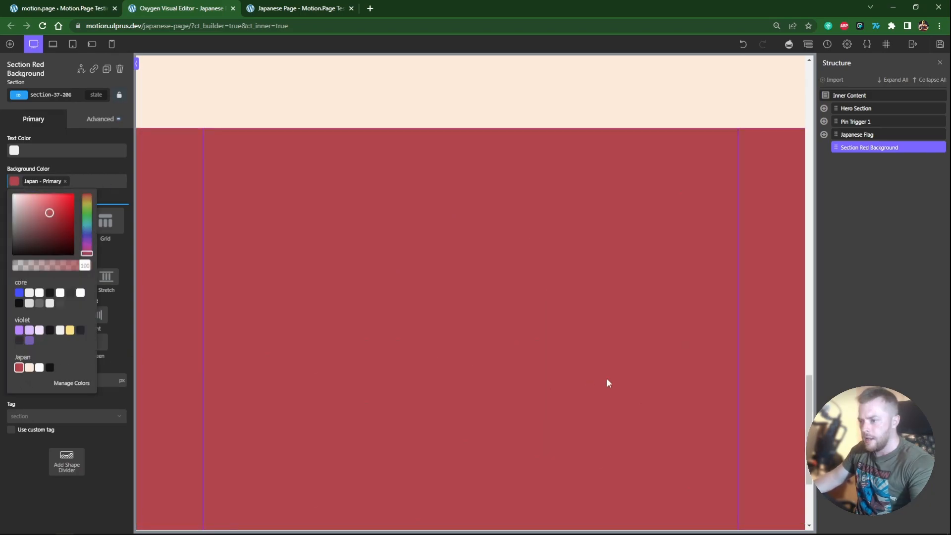
{"action": "left_click", "coordinate": [877, 256]}
{"action": "left_click_drag", "start_coordinate": [808, 409], "coordinate": [811, 304]}
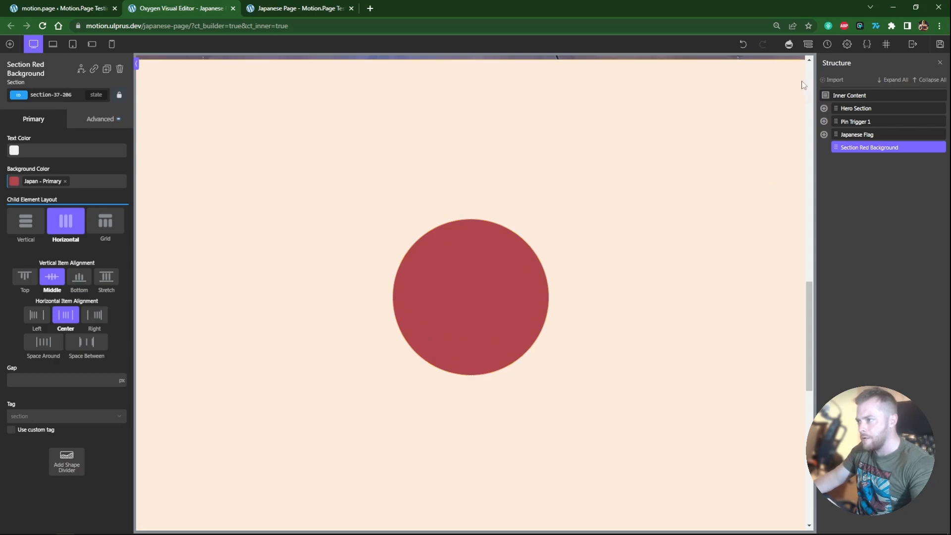
{"action": "mouse_move", "coordinate": [808, 302]}
{"action": "left_mouse_down"}
{"action": "mouse_move", "coordinate": [809, 403]}
{"action": "mouse_move", "coordinate": [807, 294]}
{"action": "mouse_move", "coordinate": [809, 307]}
{"action": "left_mouse_up"}
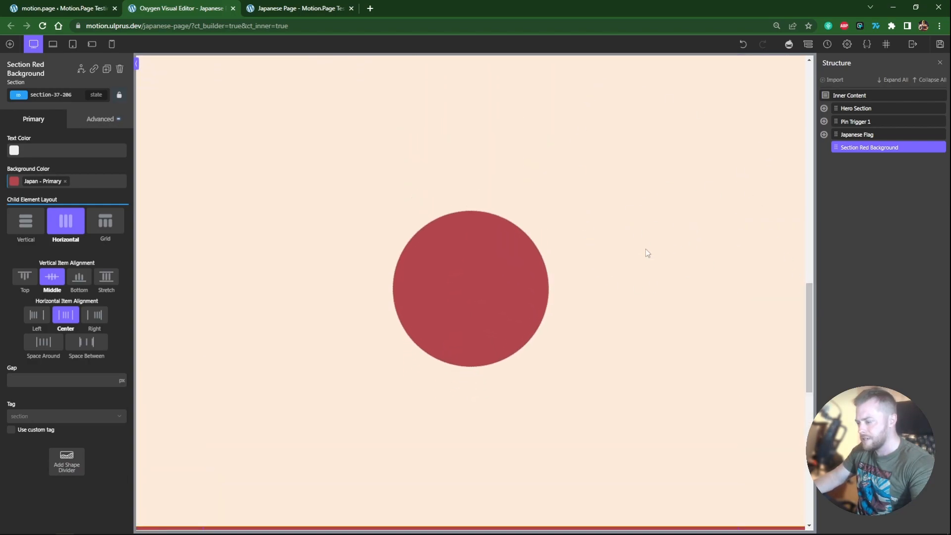
{"action": "mouse_move", "coordinate": [809, 312]}
{"action": "left_mouse_down"}
{"action": "mouse_move", "coordinate": [810, 430]}
{"action": "mouse_move", "coordinate": [809, 302]}
{"action": "left_mouse_up"}
{"action": "left_click", "coordinate": [940, 45]}
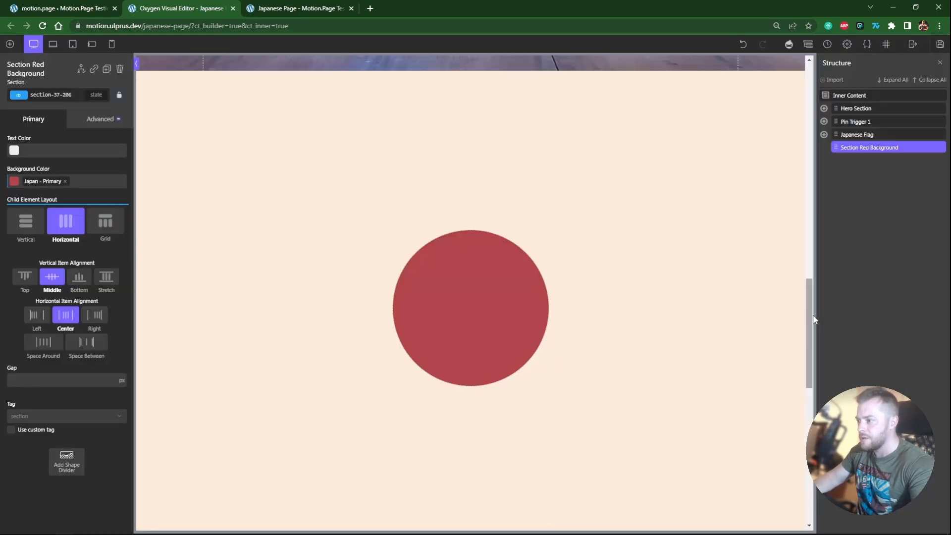
Step: Duplicate the Garden Section's Text Container and move the copy into Section Red Background
{"action": "left_click", "coordinate": [824, 121]}
{"action": "left_click", "coordinate": [828, 136]}
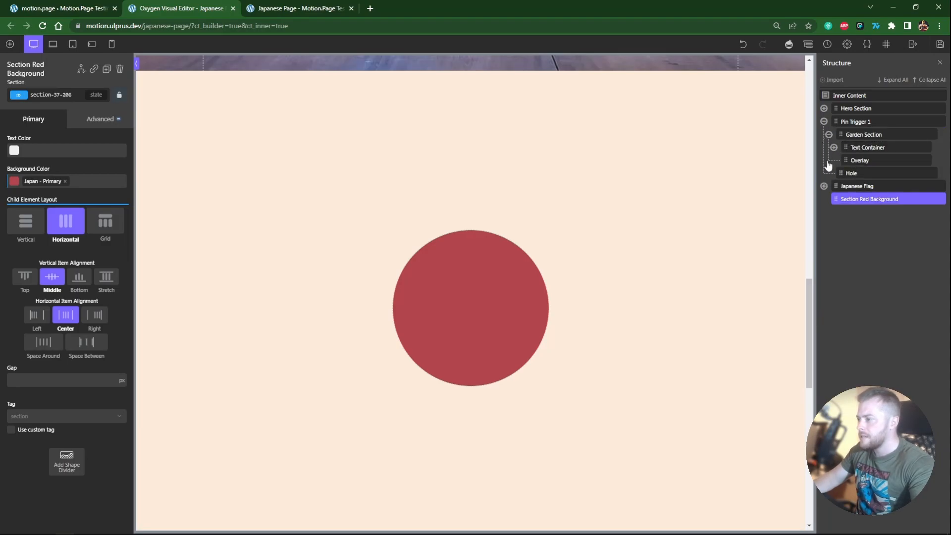
{"action": "left_click", "coordinate": [861, 151]}
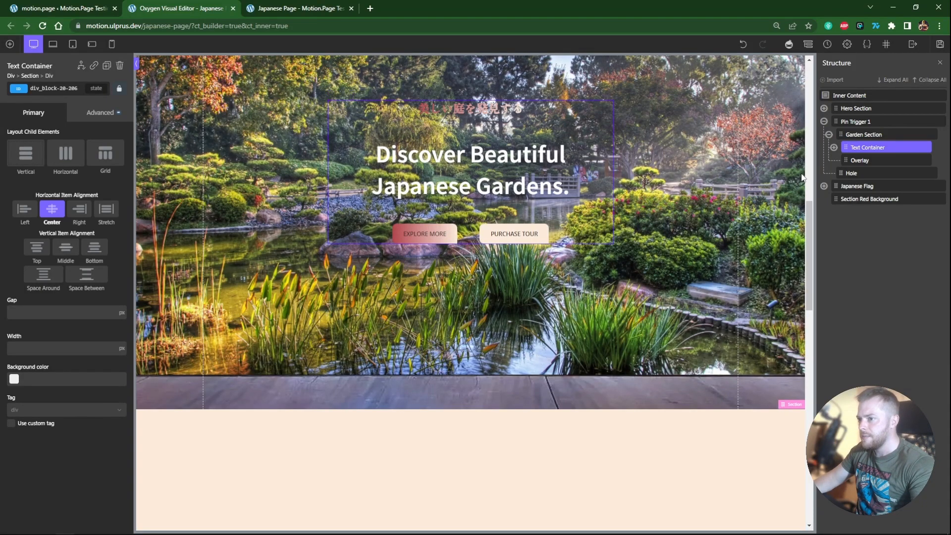
{"action": "key", "text": "ctrl+d"}
{"action": "left_click_drag", "start_coordinate": [846, 160], "coordinate": [809, 403]}
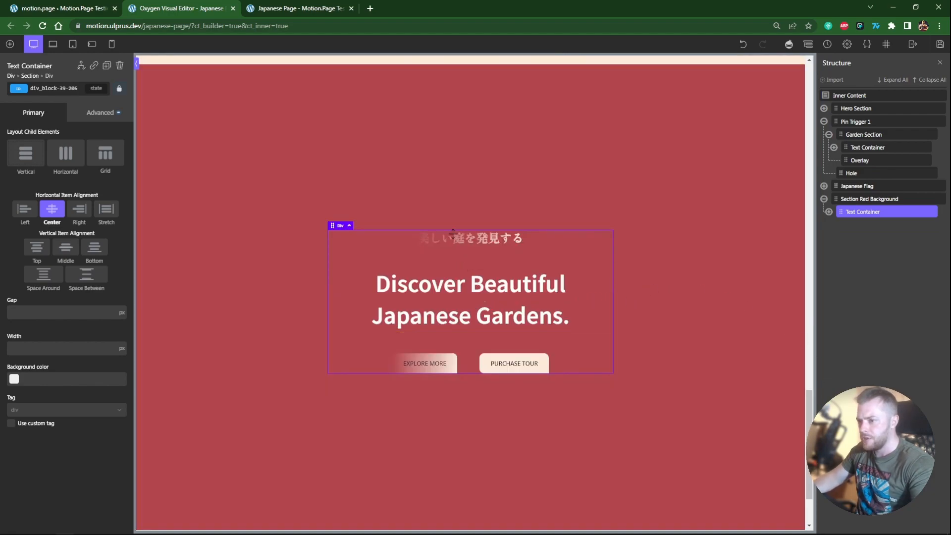
Step: Remove the gradient text class from the small Japanese heading in the copied Text Container
{"action": "left_click", "coordinate": [461, 239]}
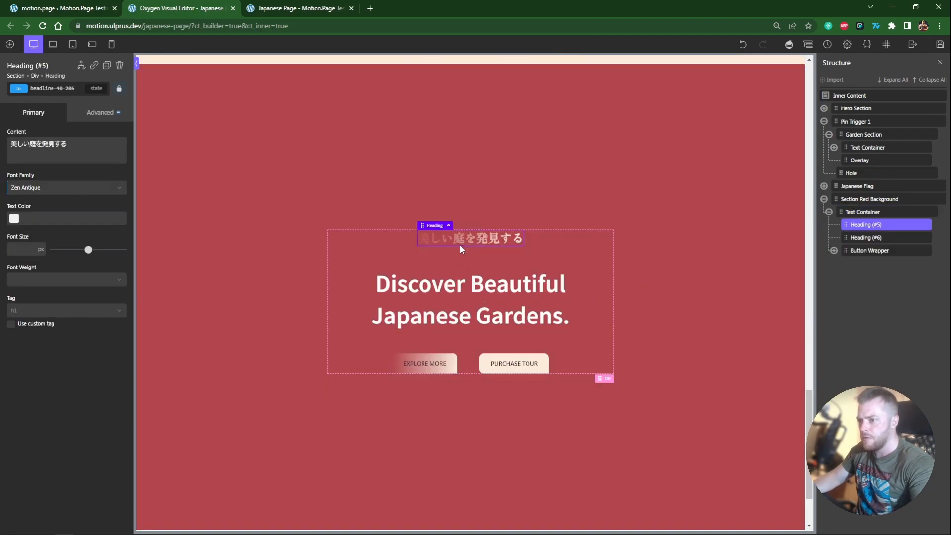
{"action": "left_click", "coordinate": [57, 90]}
{"action": "left_click", "coordinate": [138, 145]}
{"action": "left_click", "coordinate": [62, 90]}
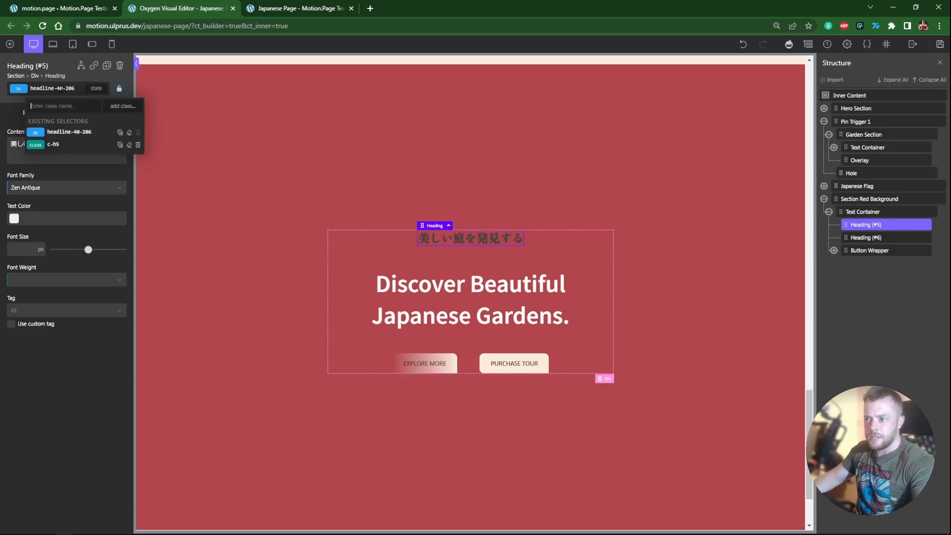
Step: Set the text color of both headings in Section Red Background to "Japan - Dark"
{"action": "left_click", "coordinate": [503, 271]}
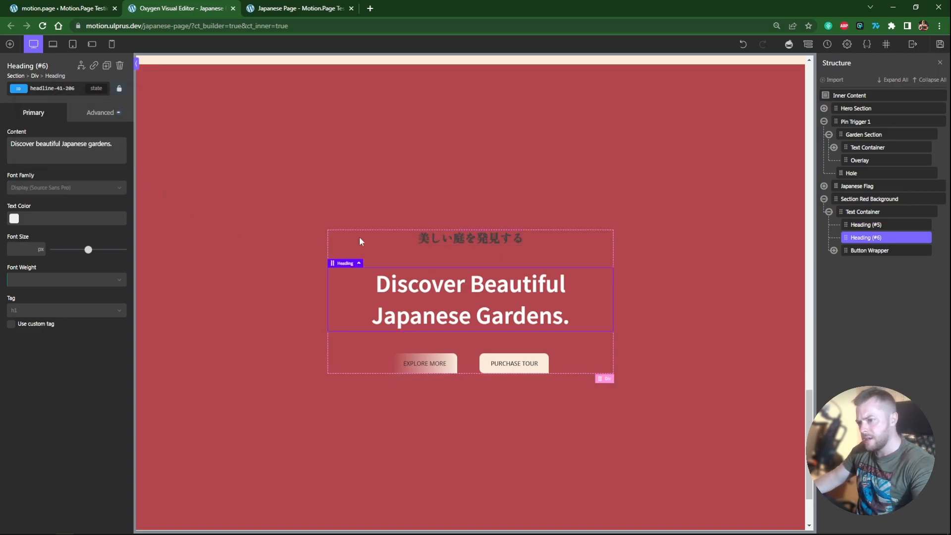
{"action": "left_click", "coordinate": [61, 90]}
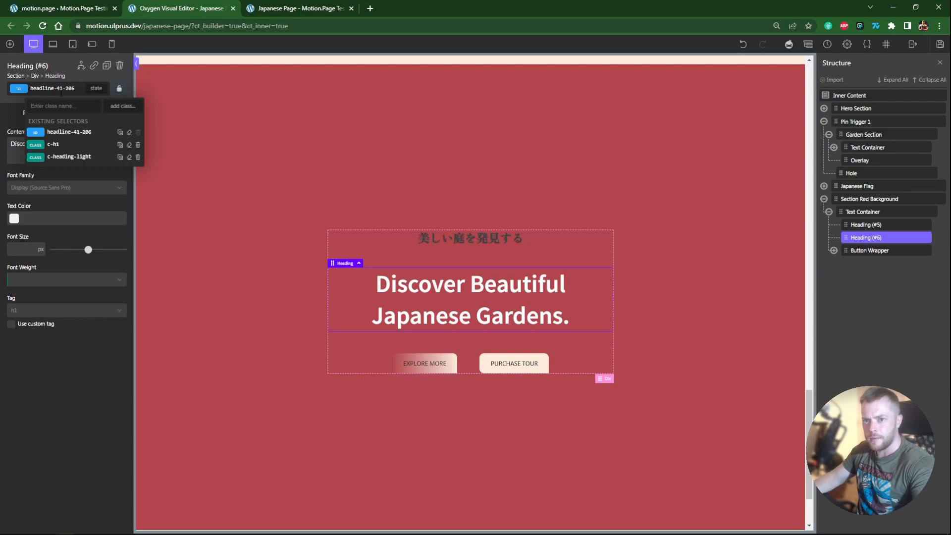
{"action": "left_click", "coordinate": [22, 221]}
{"action": "left_click", "coordinate": [49, 406]}
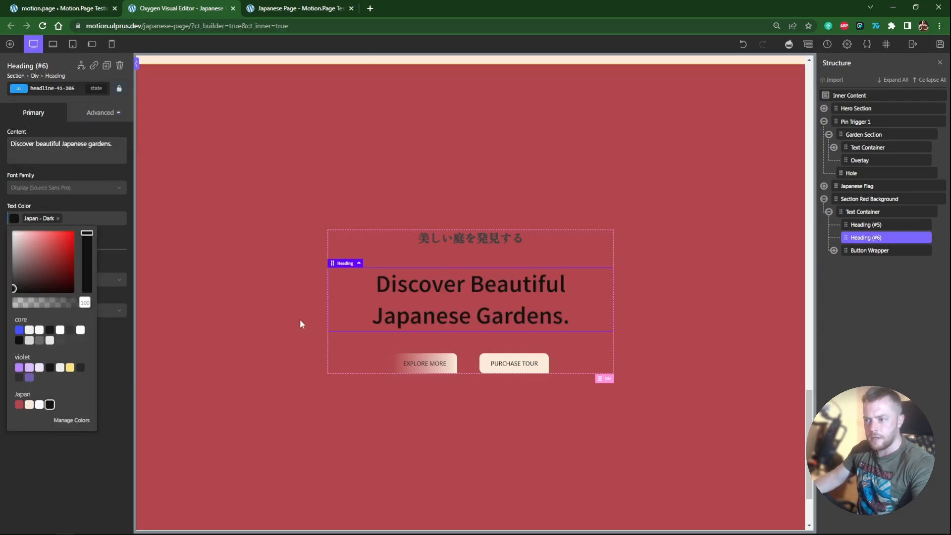
{"action": "left_click", "coordinate": [470, 238]}
Step: Delete the Explore More button and take the Purchase Tour button out of the Button Wrapper, deleting the wrapper
{"action": "left_click", "coordinate": [451, 366]}
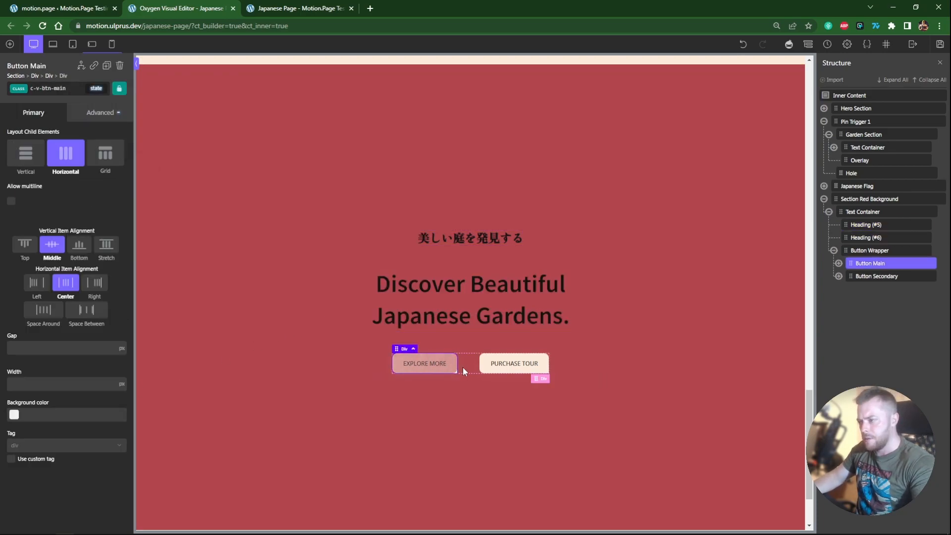
{"action": "left_click", "coordinate": [929, 263]}
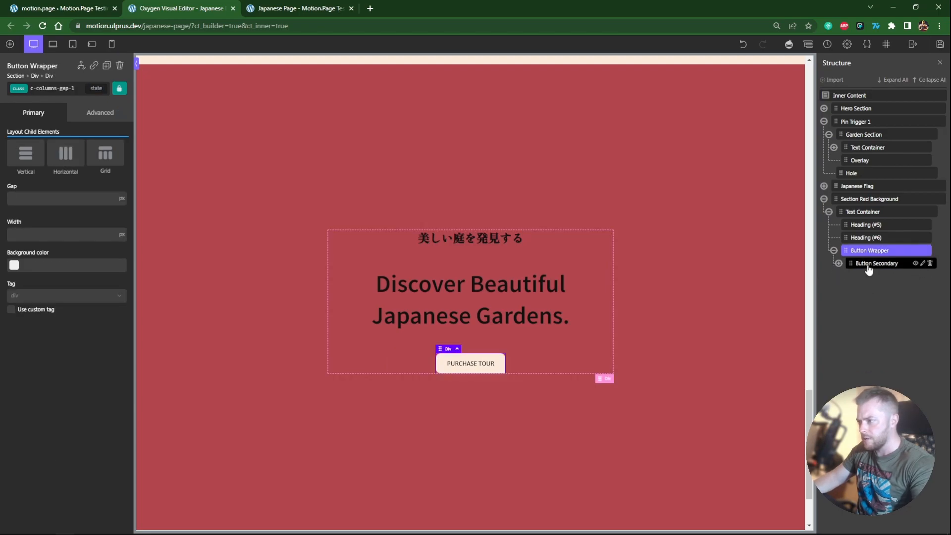
{"action": "left_click_drag", "start_coordinate": [850, 263], "coordinate": [919, 273]}
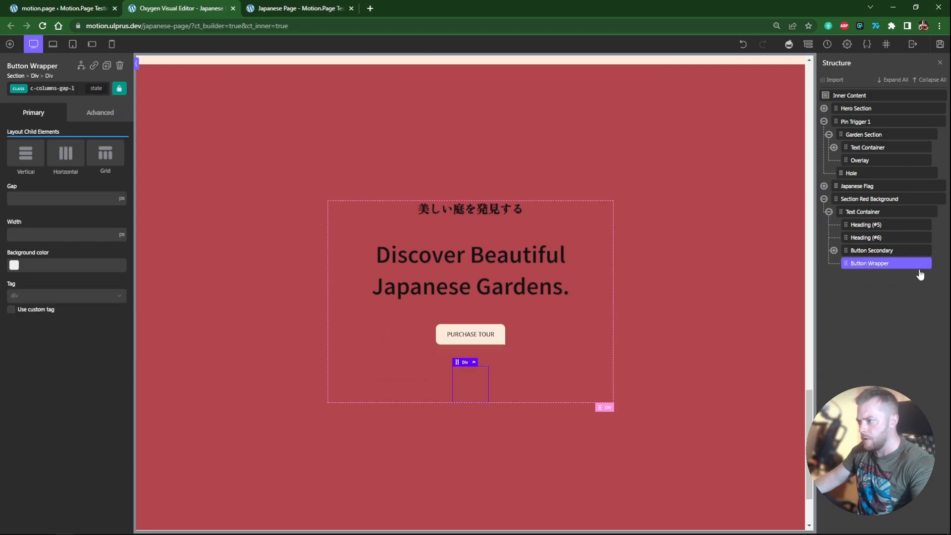
{"action": "left_click", "coordinate": [925, 264]}
{"action": "left_click", "coordinate": [717, 384]}
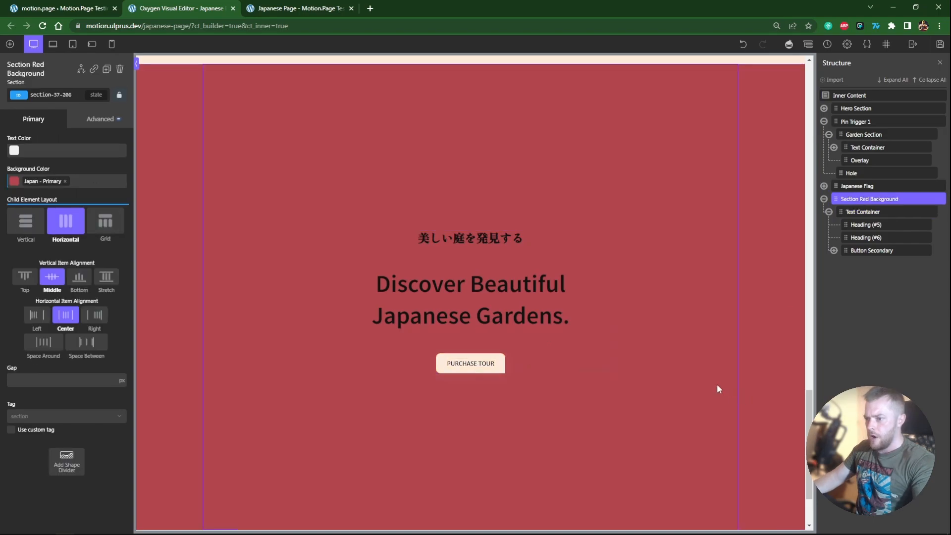
Step: Change the text color of the "Discover beautiful Japanese gardens." heading in the red section to the cream Japan - Secondary color
{"action": "left_click", "coordinate": [535, 278]}
{"action": "left_click", "coordinate": [13, 217]}
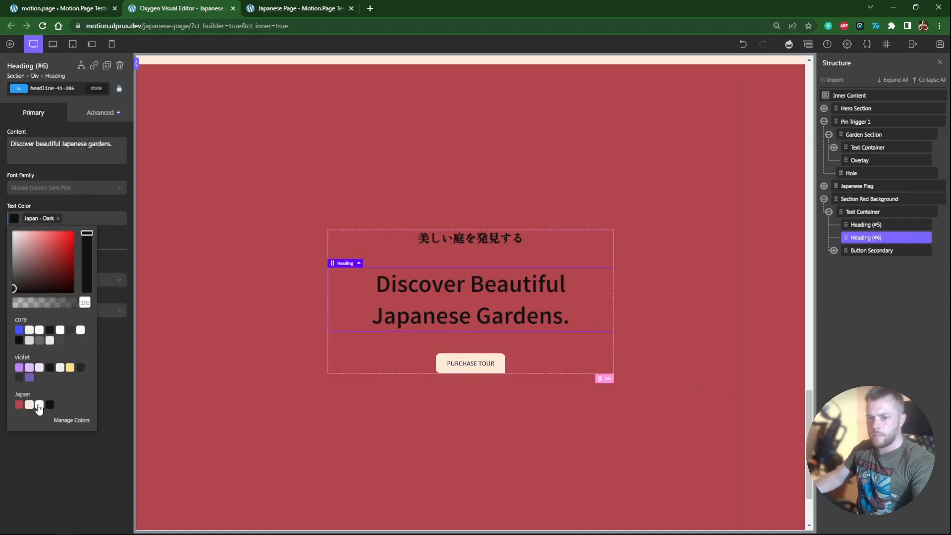
{"action": "left_click", "coordinate": [39, 405]}
{"action": "left_click", "coordinate": [27, 405]}
{"action": "left_click", "coordinate": [171, 332]}
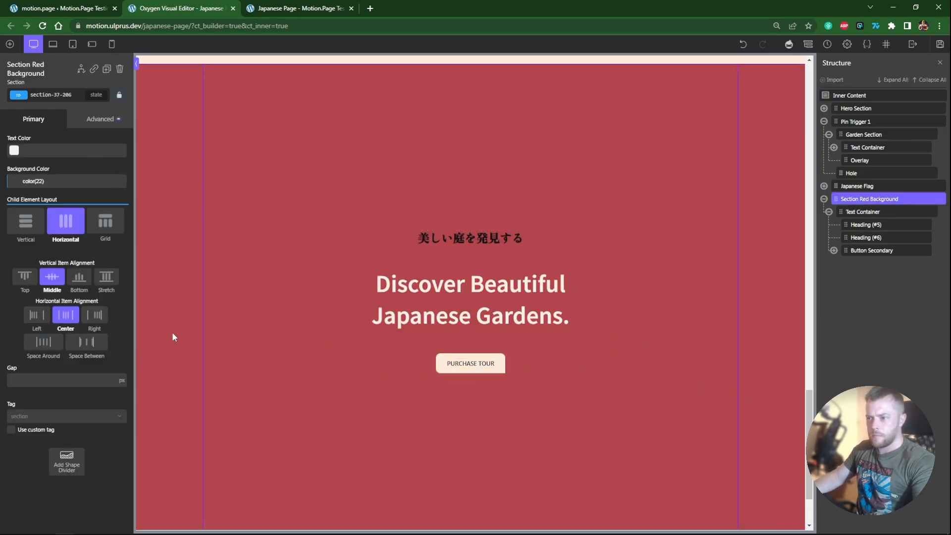
Step: Replace the small Japanese heading's text in the red section with "日本へ行こう！"
{"action": "left_click", "coordinate": [469, 238]}
{"action": "double_click", "coordinate": [468, 238]}
{"action": "triple_click", "coordinate": [75, 157]}
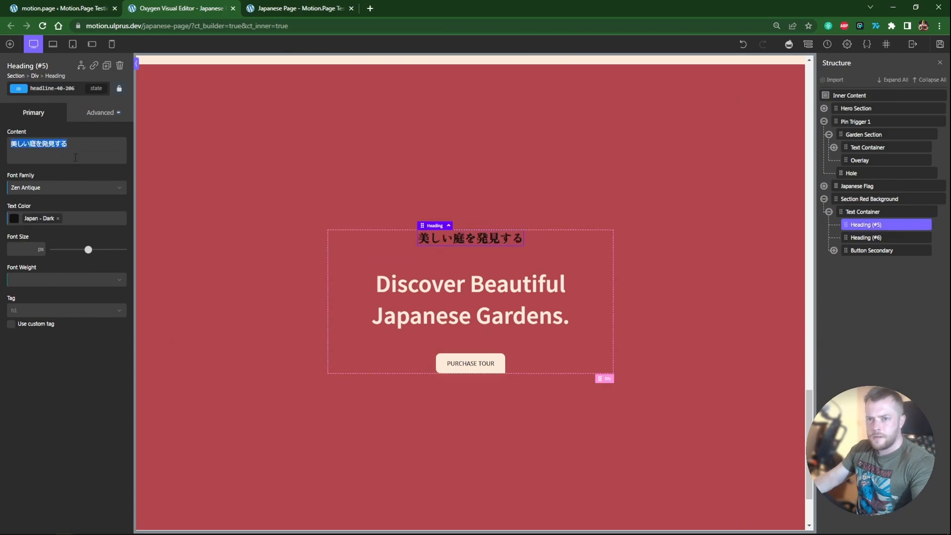
{"action": "type", "text": "にほん"}
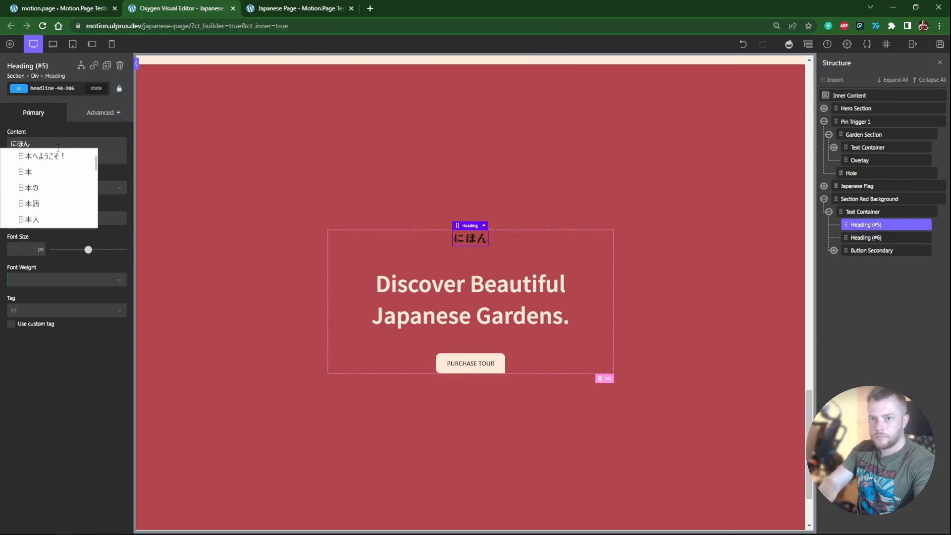
{"action": "key", "text": "Down"}
{"action": "key", "text": "BackSpace"}
{"action": "key", "text": "BackSpace"}
{"action": "key", "text": "BackSpace"}
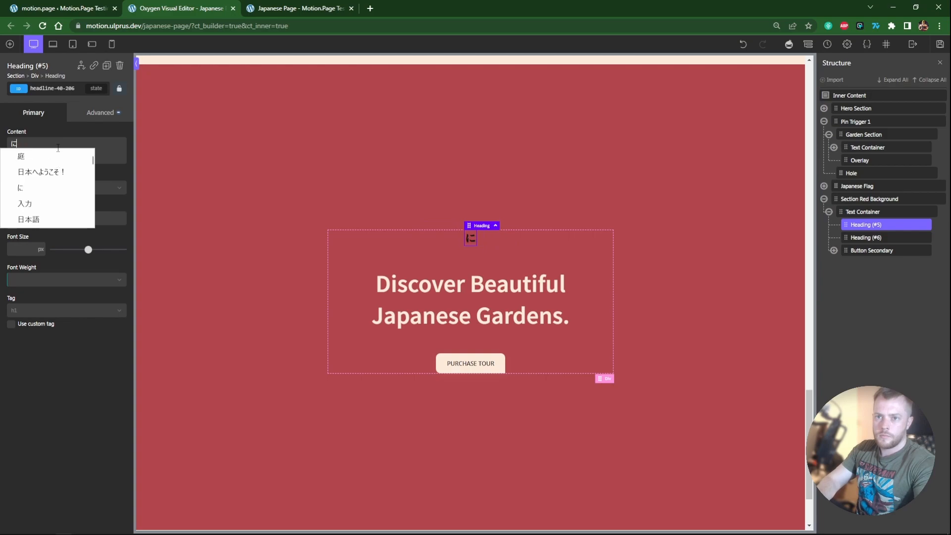
{"action": "key", "text": "Down"}
{"action": "key", "text": "Down"}
{"action": "key", "text": "BackSpace"}
{"action": "key", "text": "BackSpace"}
{"action": "key", "text": "BackSpace"}
{"action": "key", "text": "BackSpace"}
{"action": "key", "text": "BackSpace"}
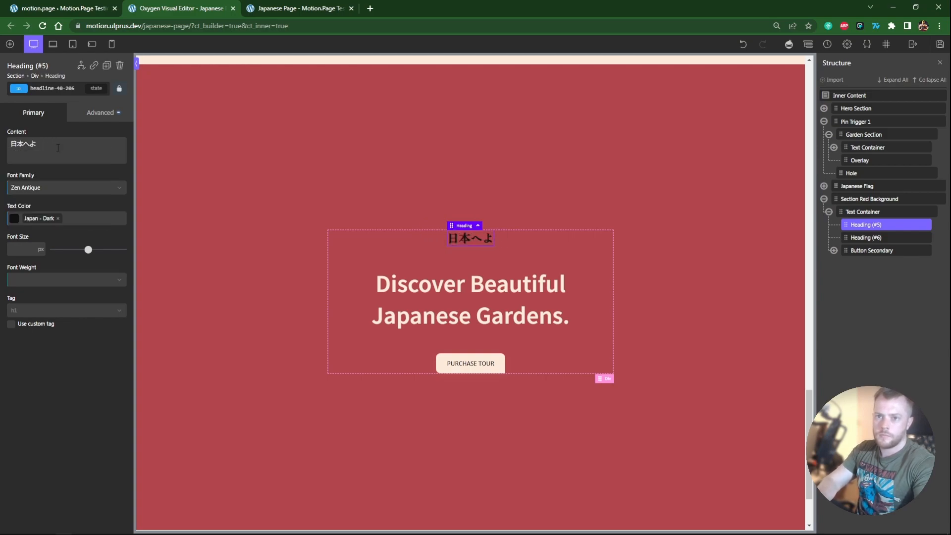
{"action": "type", "text": "いこう！"}
{"action": "key", "text": "space"}
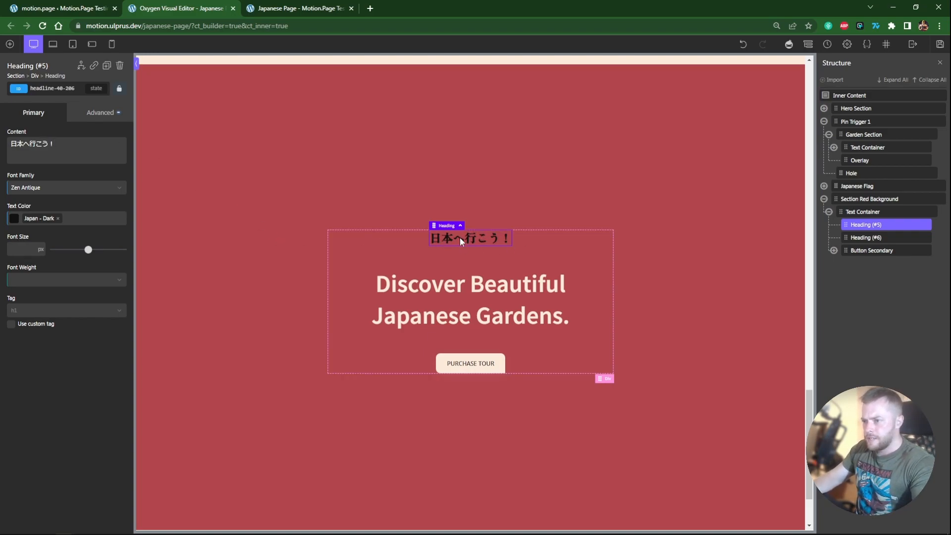
Step: Change the large cream heading's text in the red section to "Are you ready to discover? Let's go!"
{"action": "double_click", "coordinate": [452, 286]}
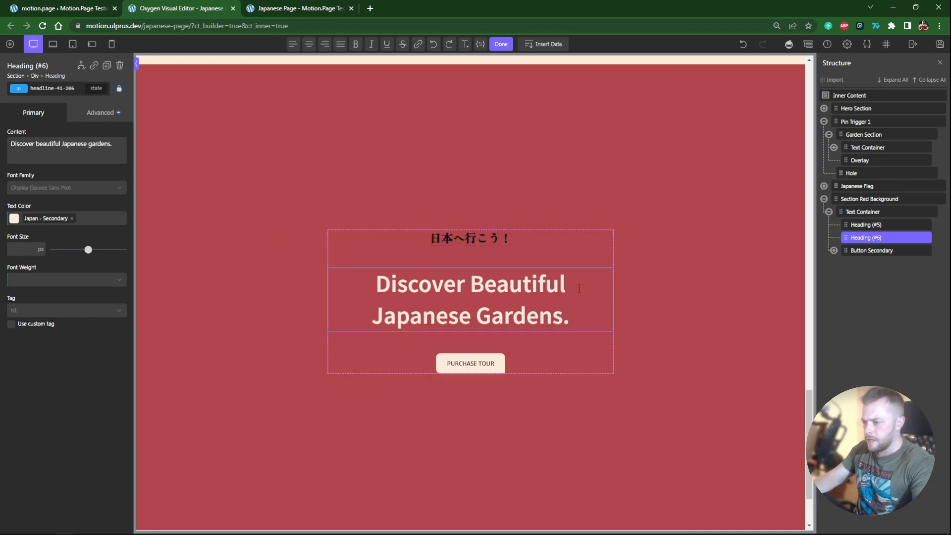
{"action": "key", "text": "super+space"}
{"action": "key", "text": "super+space"}
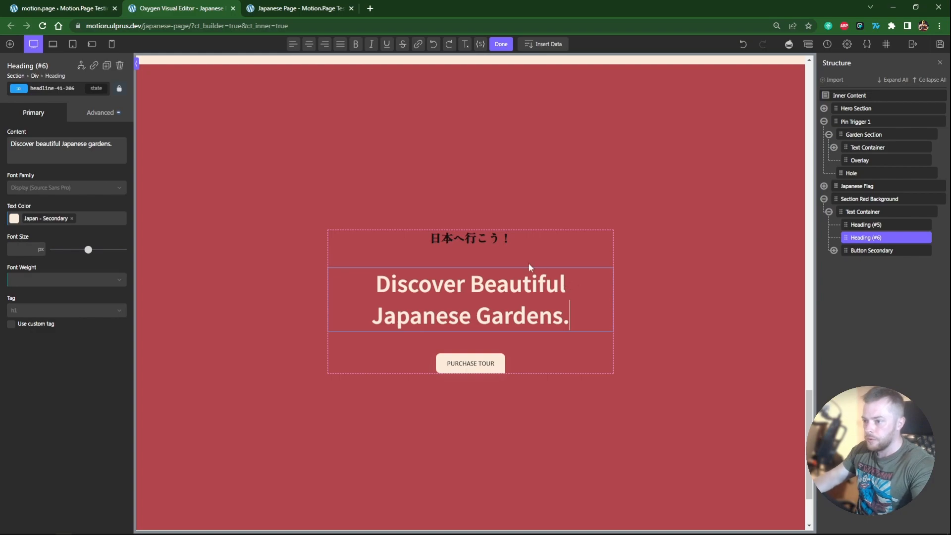
{"action": "triple_click", "coordinate": [498, 274]}
{"action": "type", "text": "Are you ready to disco"}
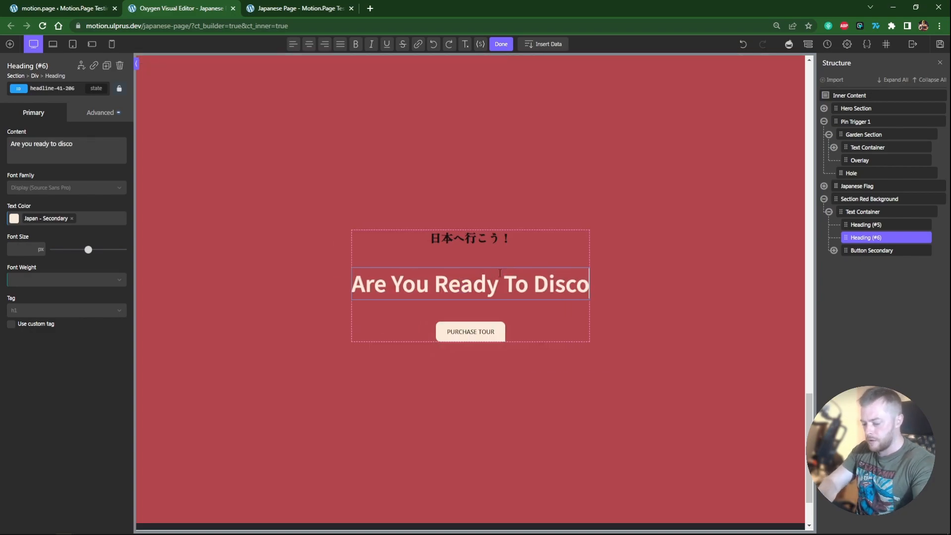
{"action": "type", "text": "ver? Let's go!"}
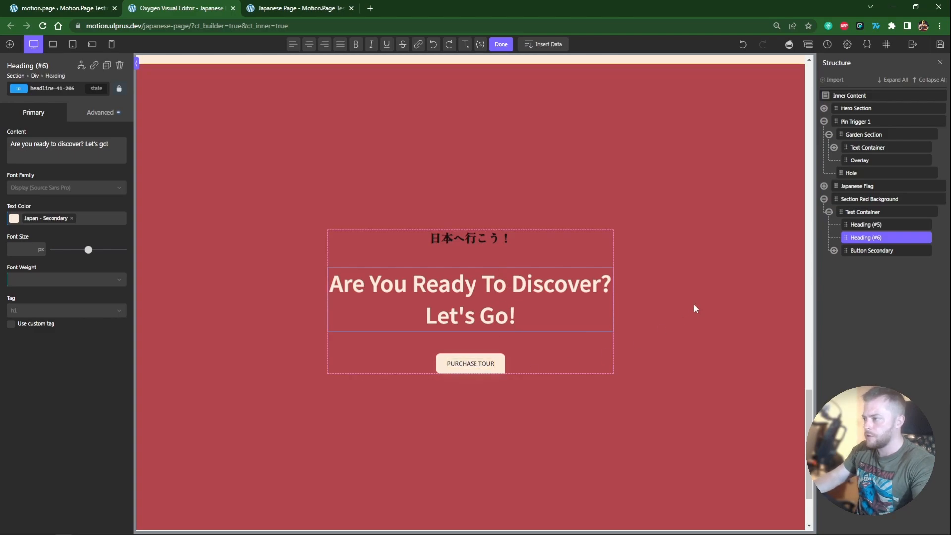
Step: Collapse Section Red Background, Garden Section and Pin Trigger 1 in the page structure, and save the page
{"action": "left_click", "coordinate": [823, 198]}
{"action": "left_click", "coordinate": [828, 135]}
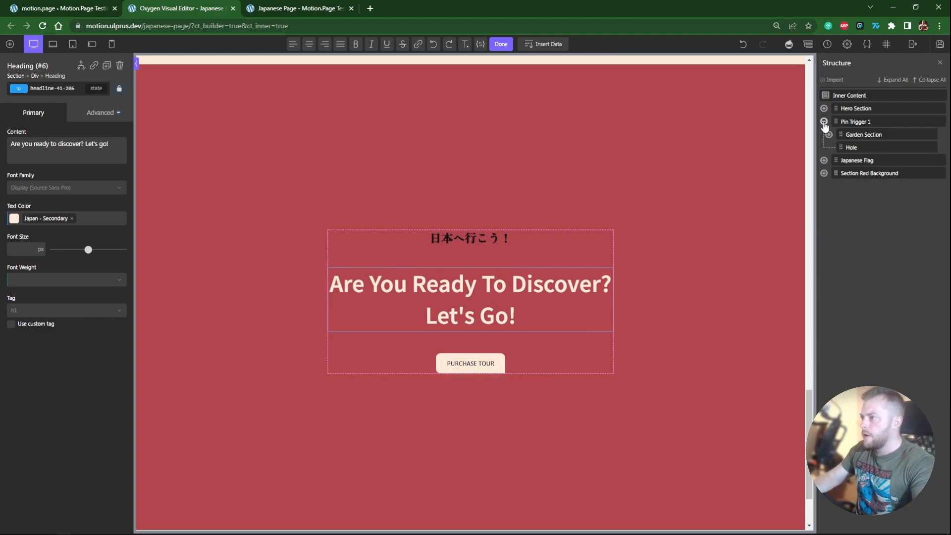
{"action": "left_click", "coordinate": [824, 122]}
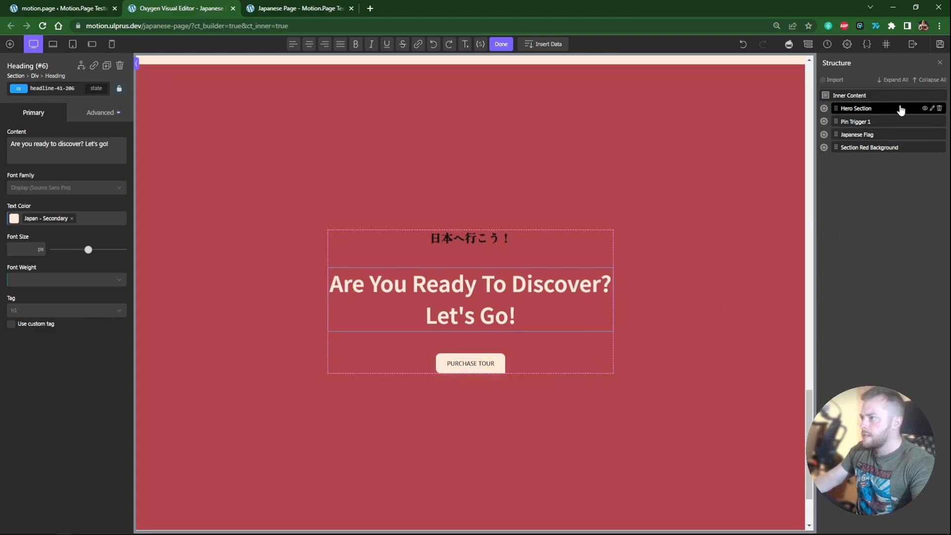
{"action": "left_click", "coordinate": [939, 45]}
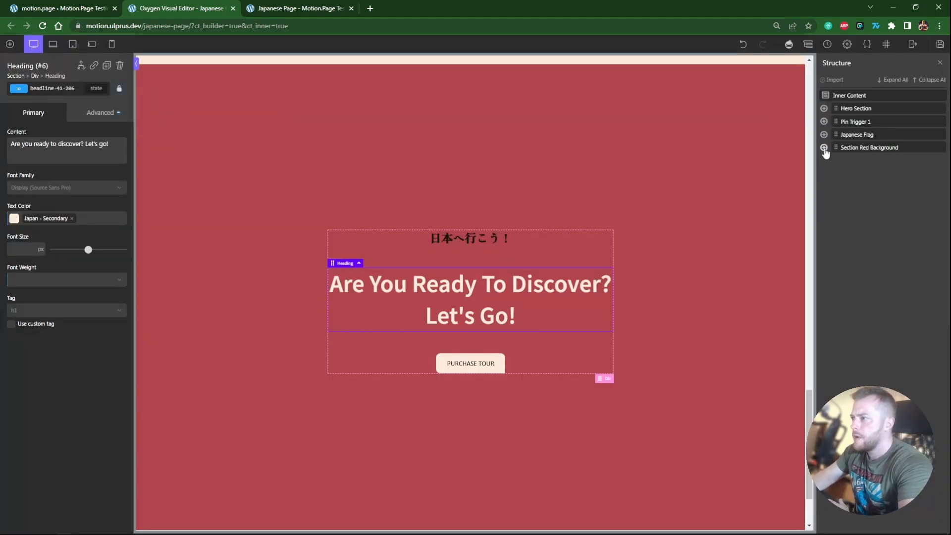
Step: Review the Section Red Background, Japanese Flag and Pin Trigger 1 elements in the page structure
{"action": "left_click", "coordinate": [823, 147]}
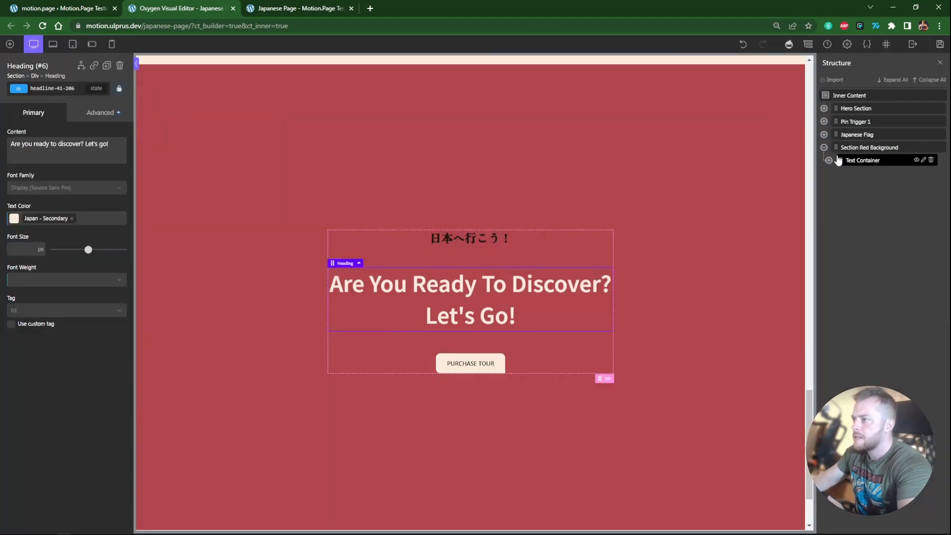
{"action": "left_click", "coordinate": [828, 160]}
{"action": "left_click", "coordinate": [831, 136]}
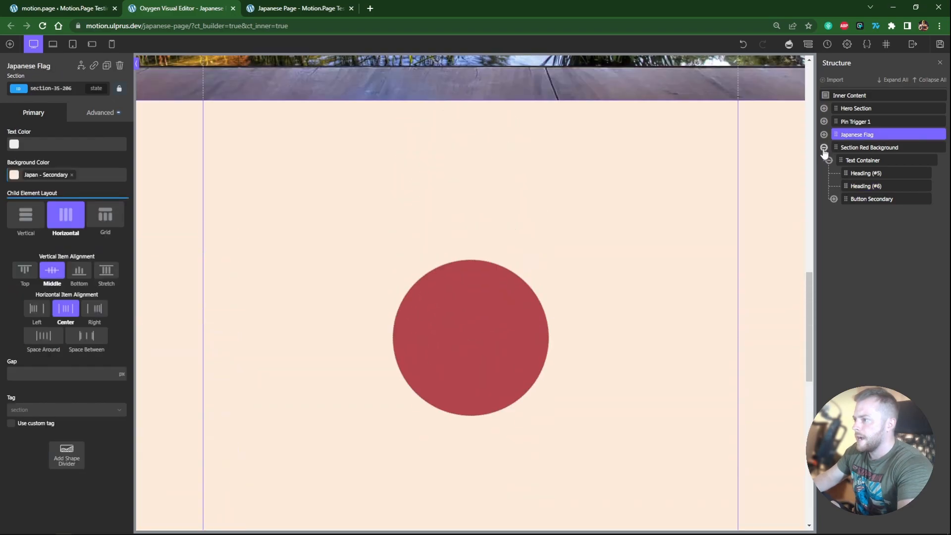
{"action": "left_click", "coordinate": [823, 147]}
{"action": "left_click", "coordinate": [866, 151]}
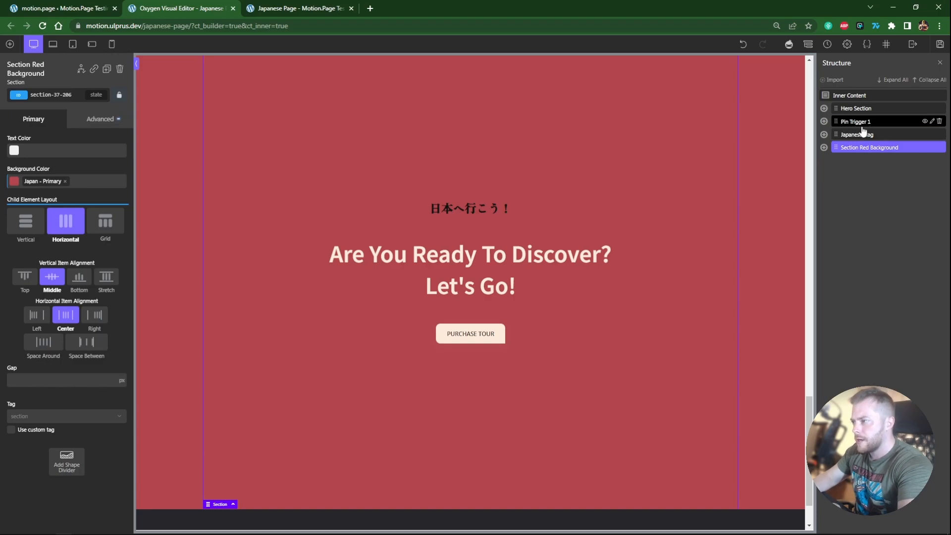
{"action": "left_click", "coordinate": [862, 128]}
Step: Switch to Motion.page, rename the garden scroll timeline "Japan Page - Pin 1" and save it
{"action": "left_click", "coordinate": [61, 8]}
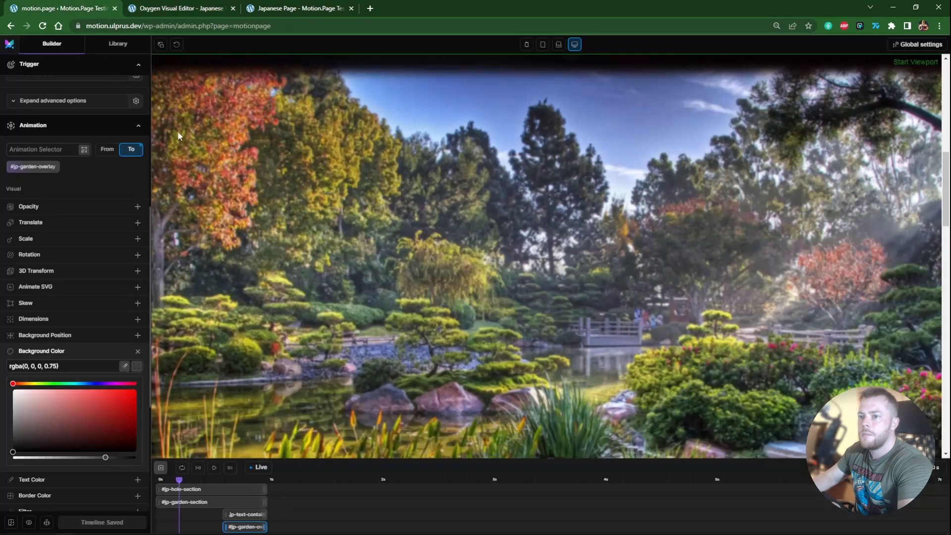
{"action": "scroll", "coordinate": [79, 147], "scroll_direction": "up", "scroll_amount": 10}
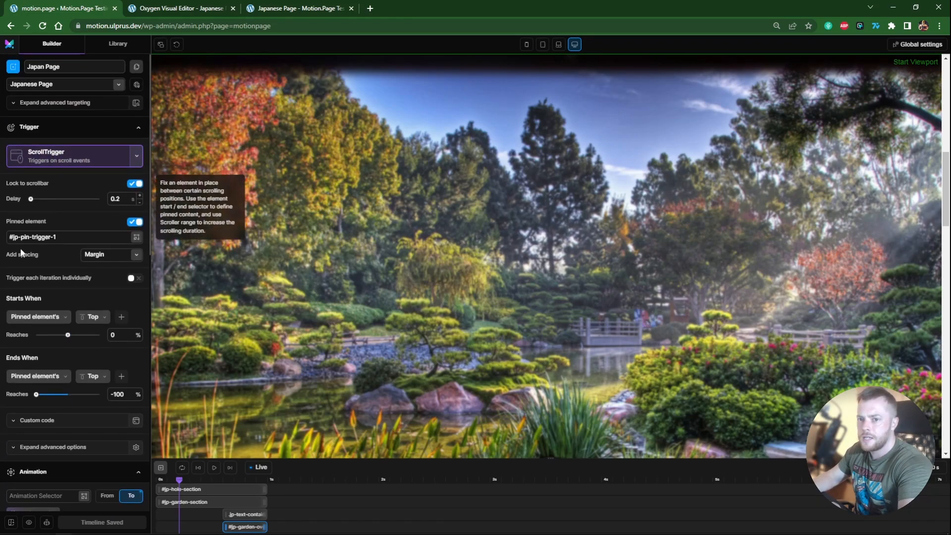
{"action": "left_click_drag", "start_coordinate": [945, 206], "coordinate": [948, 239]}
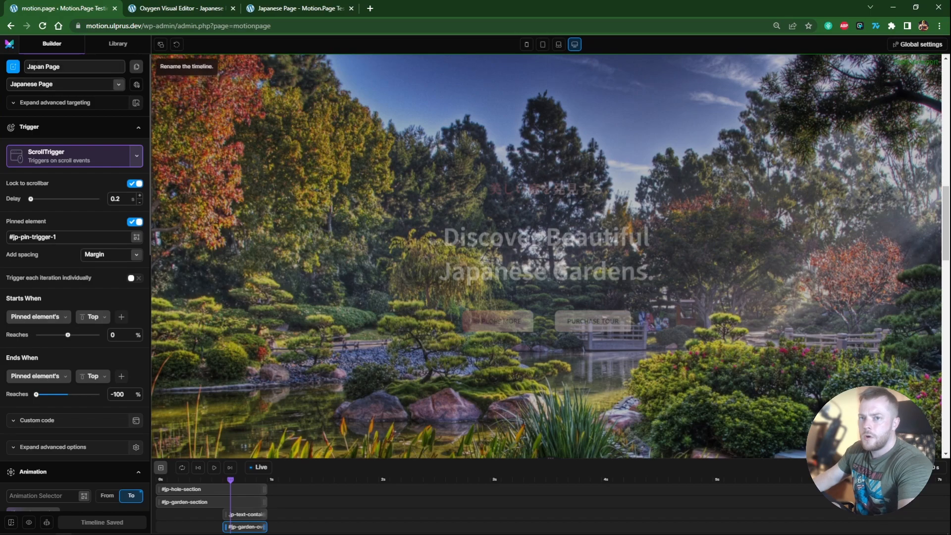
{"action": "left_click", "coordinate": [64, 68]}
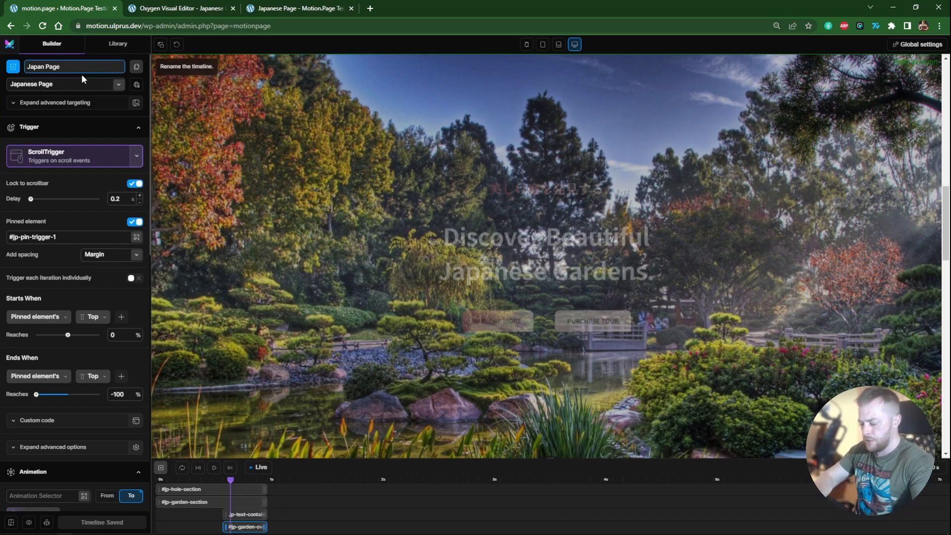
{"action": "type", "text": "- Pin 1"}
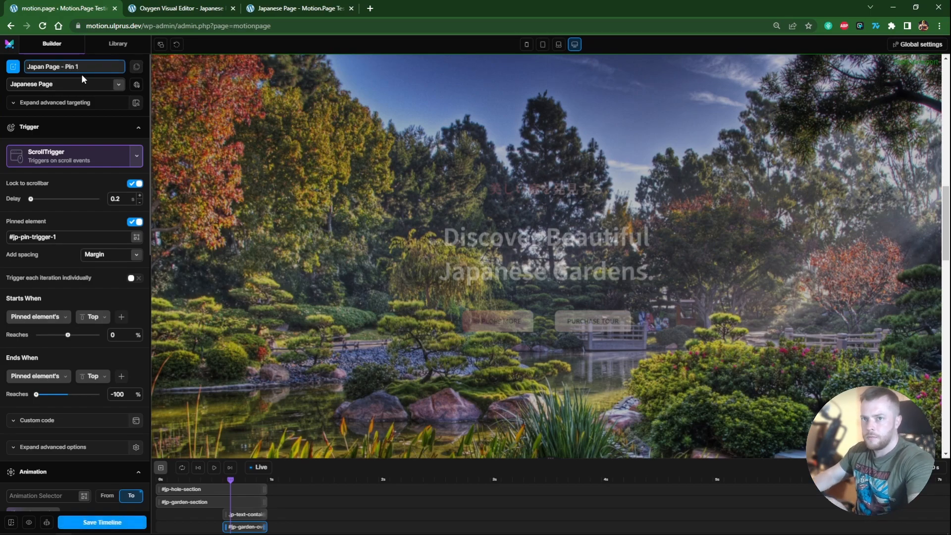
{"action": "left_click", "coordinate": [133, 523]}
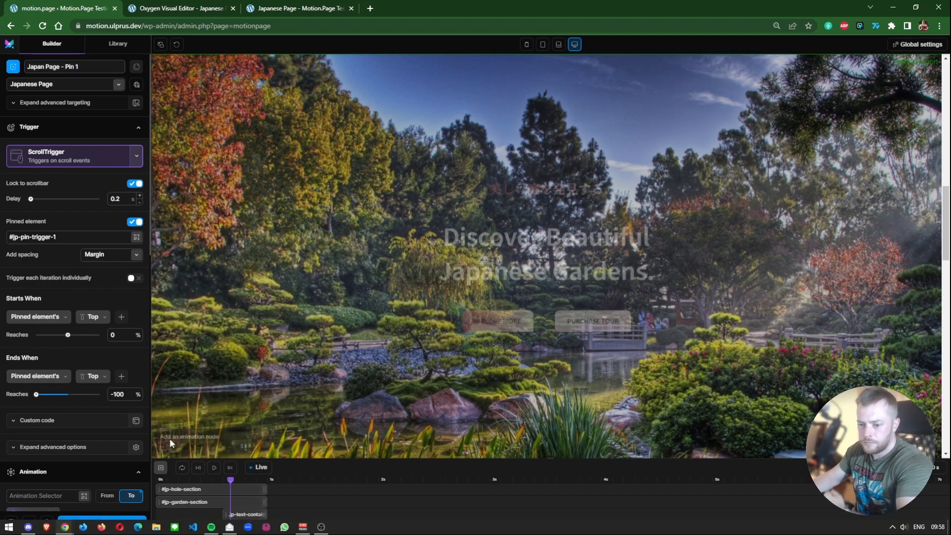
Step: Return to Oxygen, wrap the Japanese Flag section in a div and move Section Red Background into that div
{"action": "left_click", "coordinate": [297, 8]}
{"action": "left_click", "coordinate": [190, 4]}
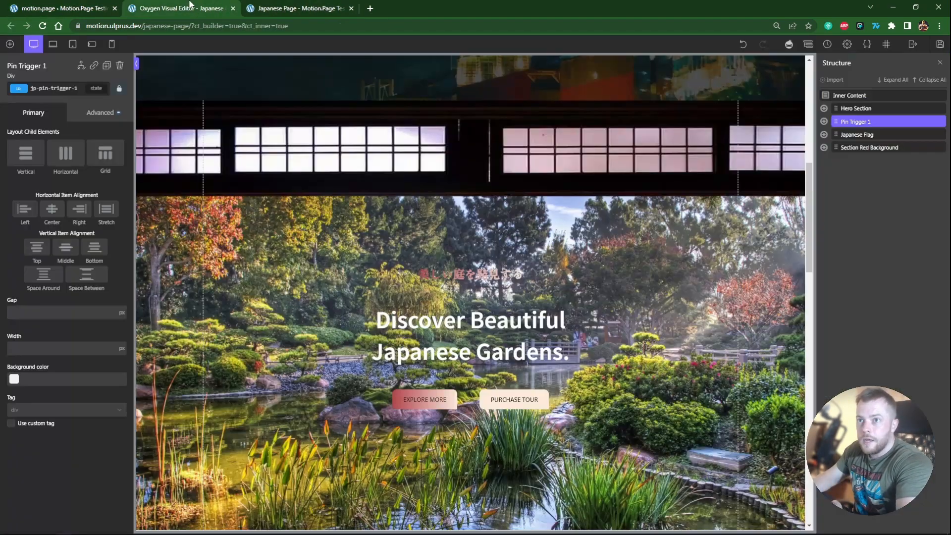
{"action": "left_click", "coordinate": [853, 135]}
{"action": "left_click", "coordinate": [932, 134]}
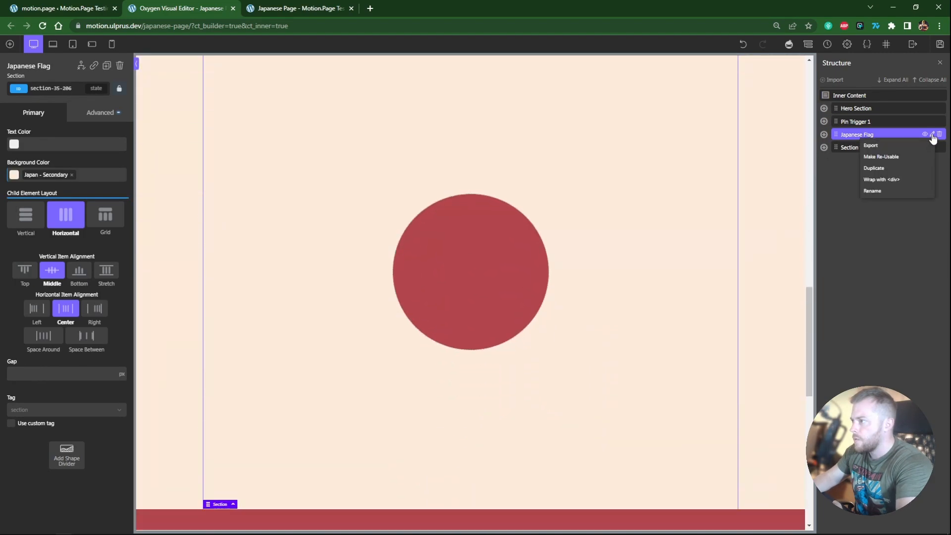
{"action": "left_click", "coordinate": [887, 181]}
{"action": "left_click_drag", "start_coordinate": [836, 147], "coordinate": [852, 163]}
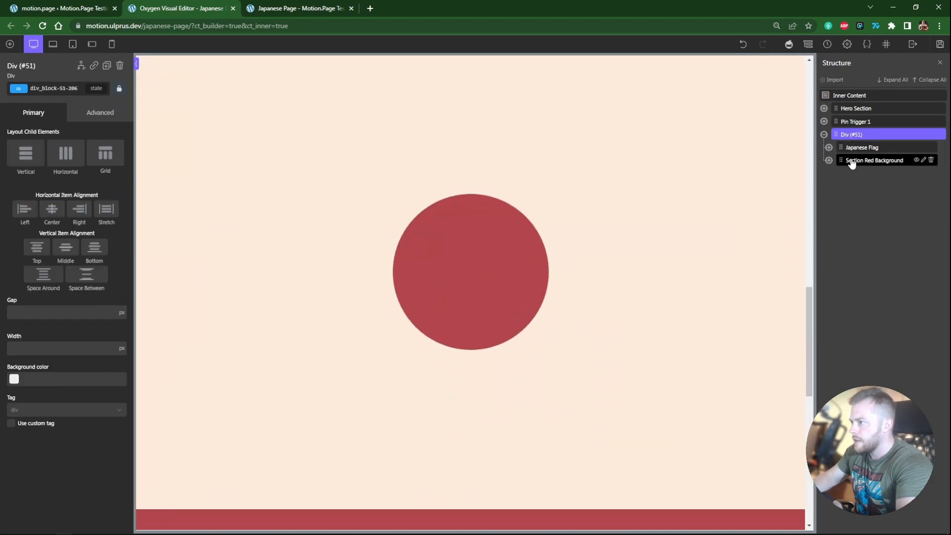
Step: Rename the div that wraps the flag and red sections "Pin Trigger 2"
{"action": "double_click", "coordinate": [852, 136]}
{"action": "type", "text": "Pin Tri"}
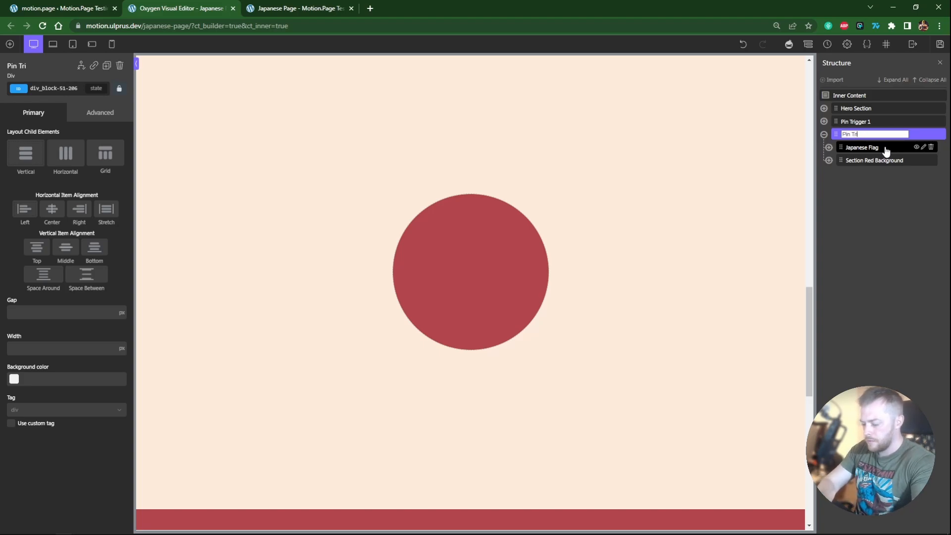
{"action": "type", "text": "gger 2"}
{"action": "key", "text": "Return"}
Step: Copy Pin Trigger 1's ID to Pin Trigger 2 and adapt it to "jp-pin-trigger-2"
{"action": "left_click", "coordinate": [854, 122]}
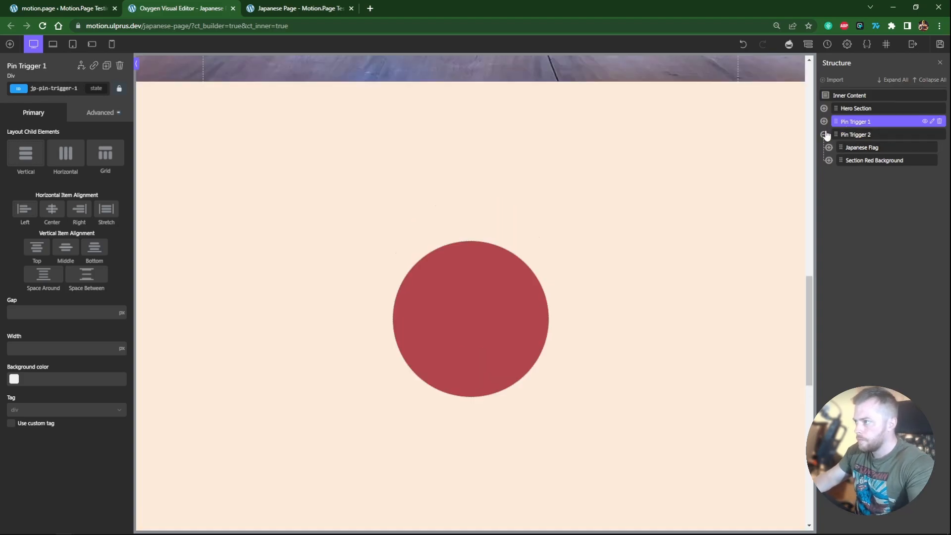
{"action": "double_click", "coordinate": [53, 90]}
{"action": "key", "text": "ctrl+c"}
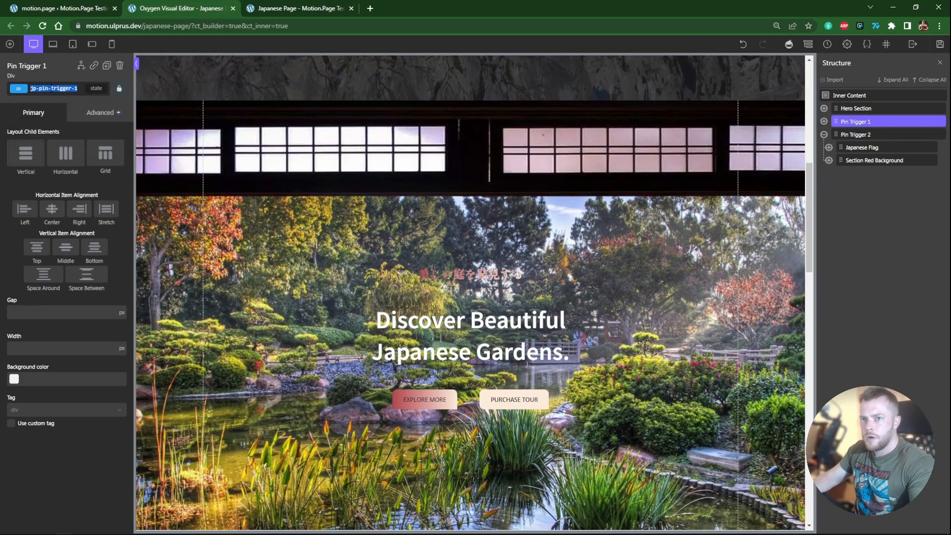
{"action": "left_click", "coordinate": [854, 134]}
{"action": "left_click", "coordinate": [56, 90]}
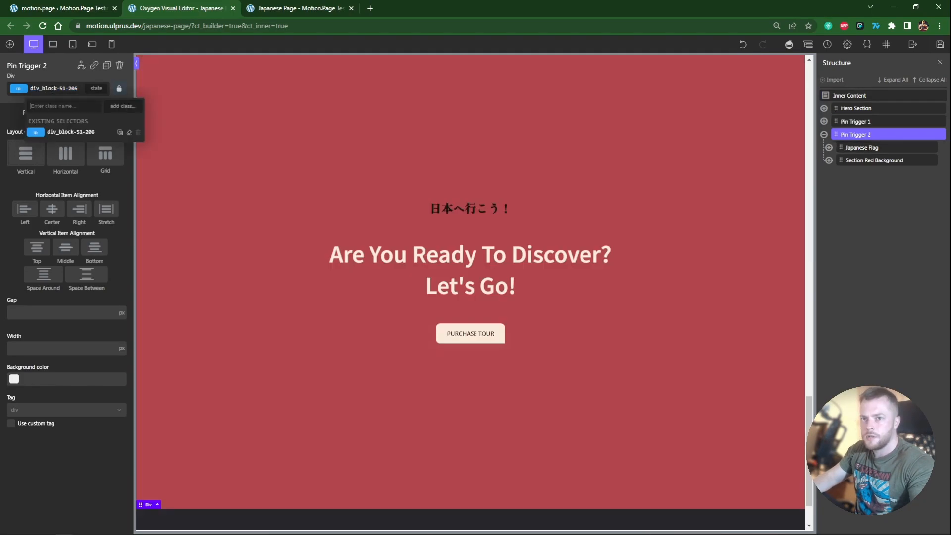
{"action": "key", "text": "ctrl+a"}
{"action": "key", "text": "ctrl+v"}
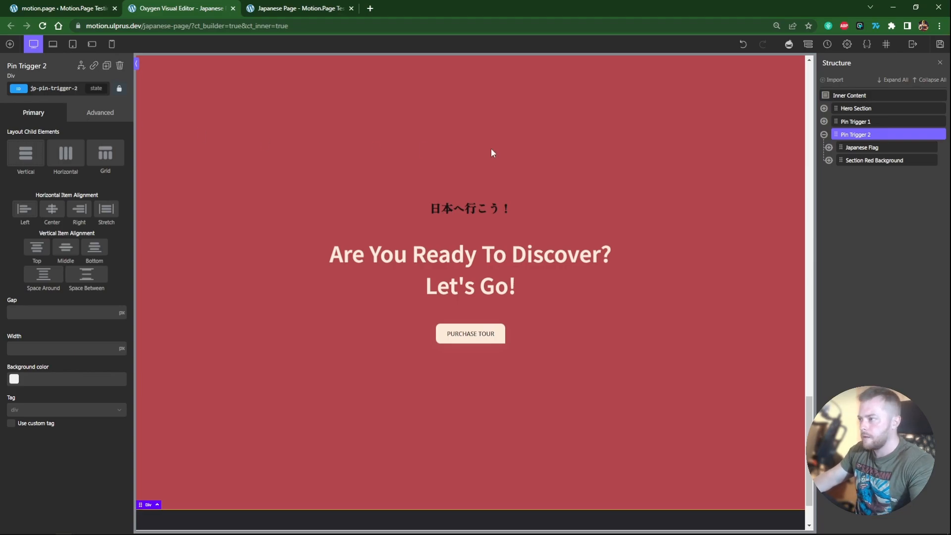
Step: Set the Japanese Flag section's ID to "jp-flag-white-section"
{"action": "left_click", "coordinate": [861, 148]}
{"action": "left_click", "coordinate": [59, 91]}
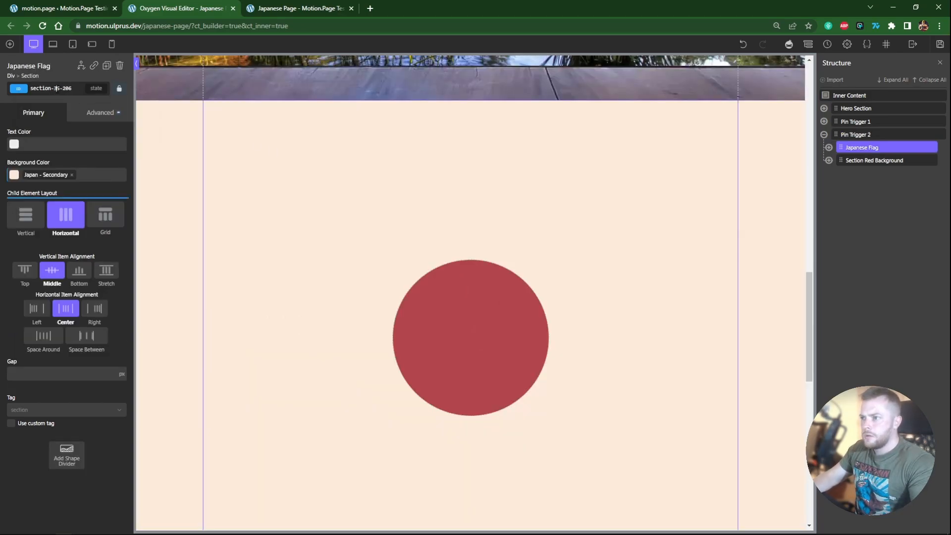
{"action": "key", "text": "ctrl+a"}
{"action": "type", "text": "j"}
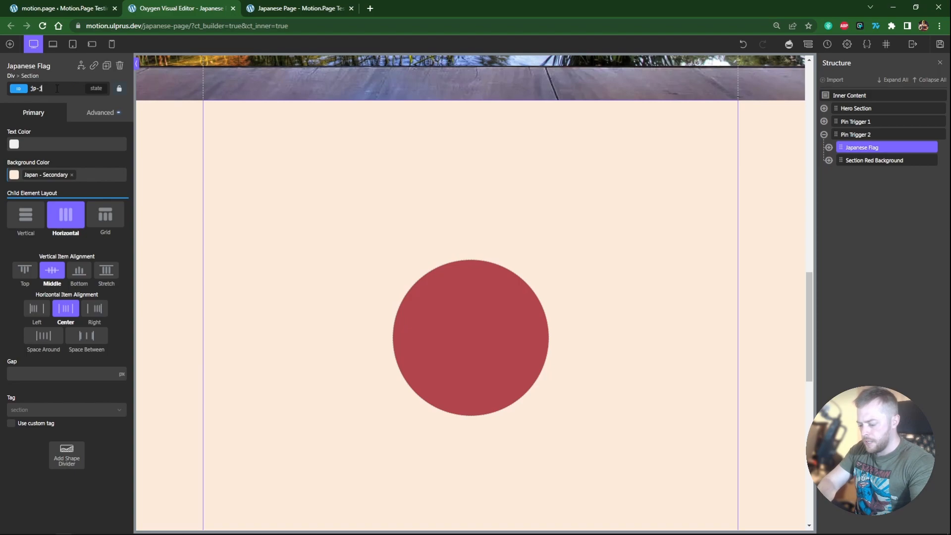
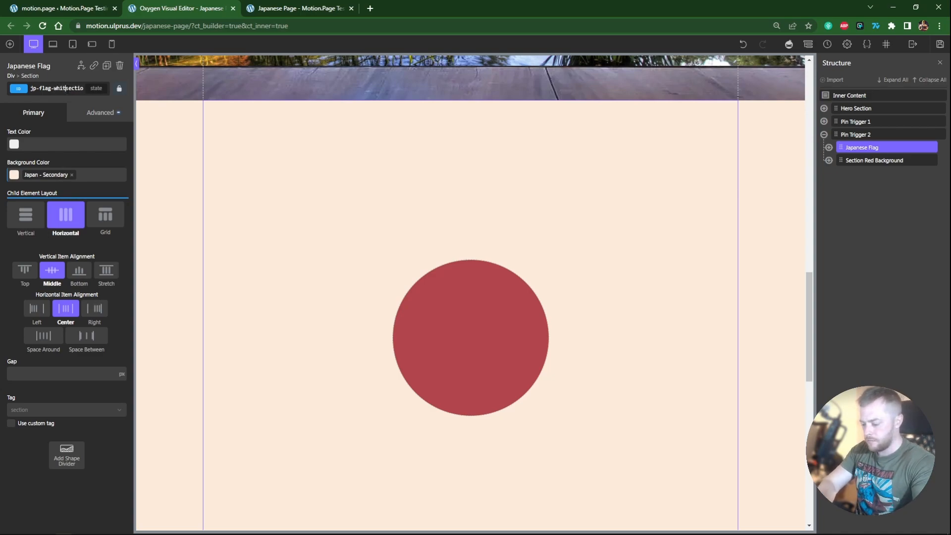
Step: Set Section Red Background's ID to "jp-flag-red-section"
{"action": "left_click", "coordinate": [859, 163]}
{"action": "left_click", "coordinate": [53, 96]}
{"action": "key", "text": "ctrl+a"}
{"action": "type", "text": "flag-white-section"}
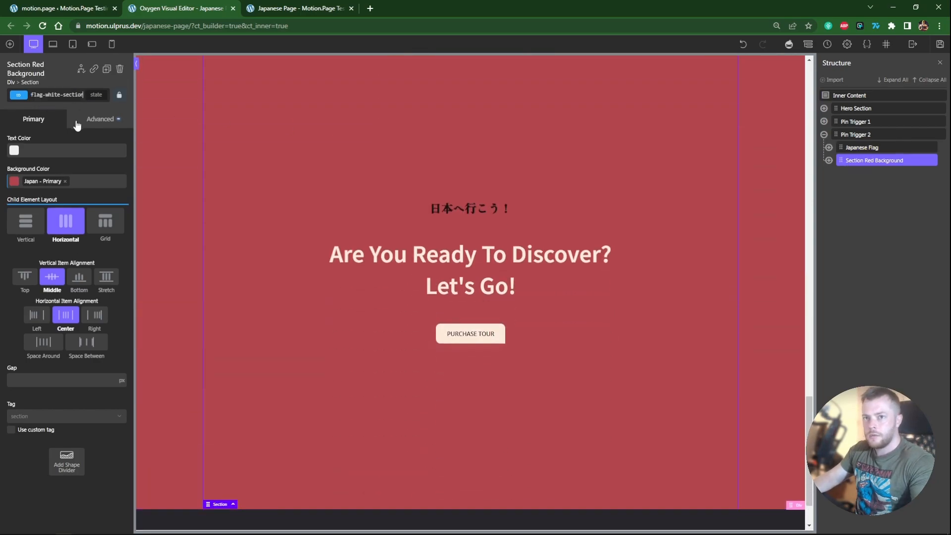
{"action": "double_click", "coordinate": [61, 95]}
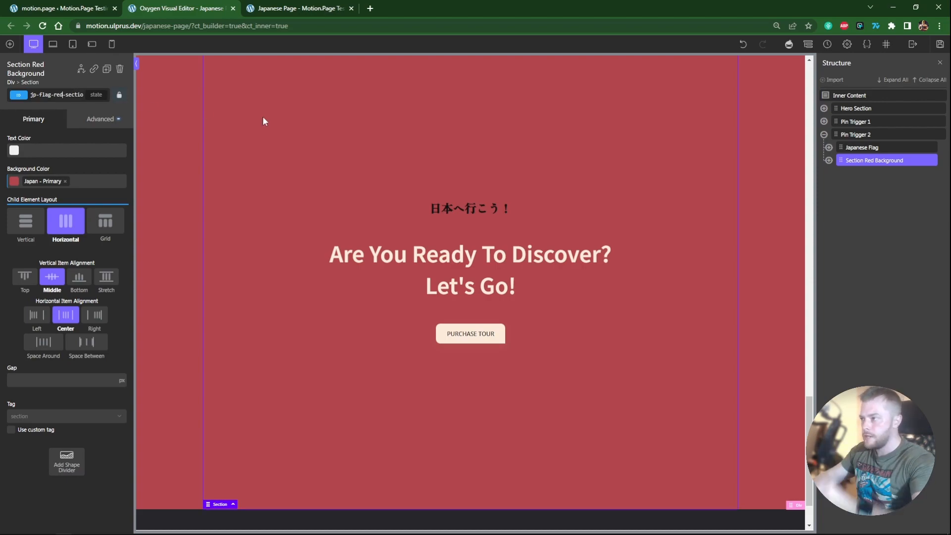
Step: Set the ID of the Red Circle inside the Japanese Flag section to "jp-red-circle"
{"action": "left_click", "coordinate": [829, 148]}
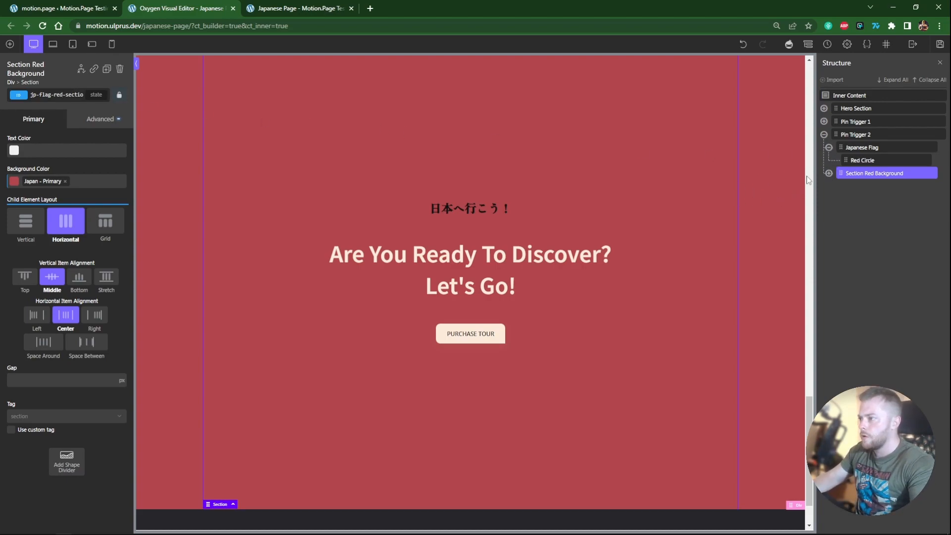
{"action": "scroll", "coordinate": [805, 352], "scroll_direction": "up", "scroll_amount": 5}
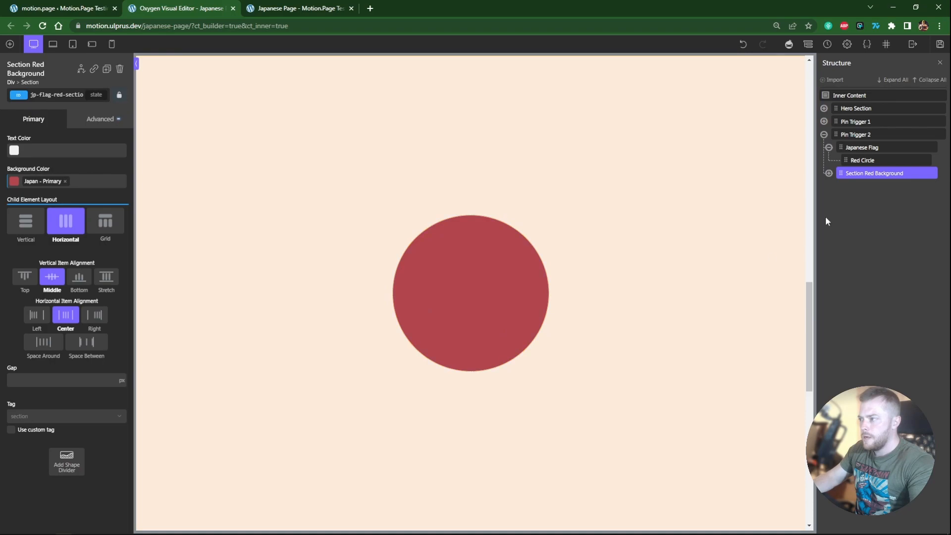
{"action": "left_click", "coordinate": [871, 161]}
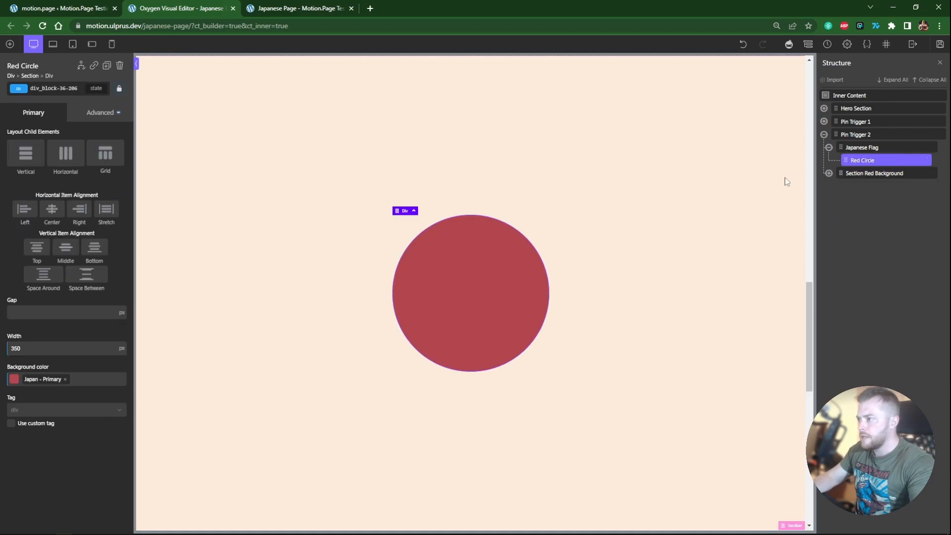
{"action": "left_click", "coordinate": [50, 89]}
{"action": "type", "text": "jf"}
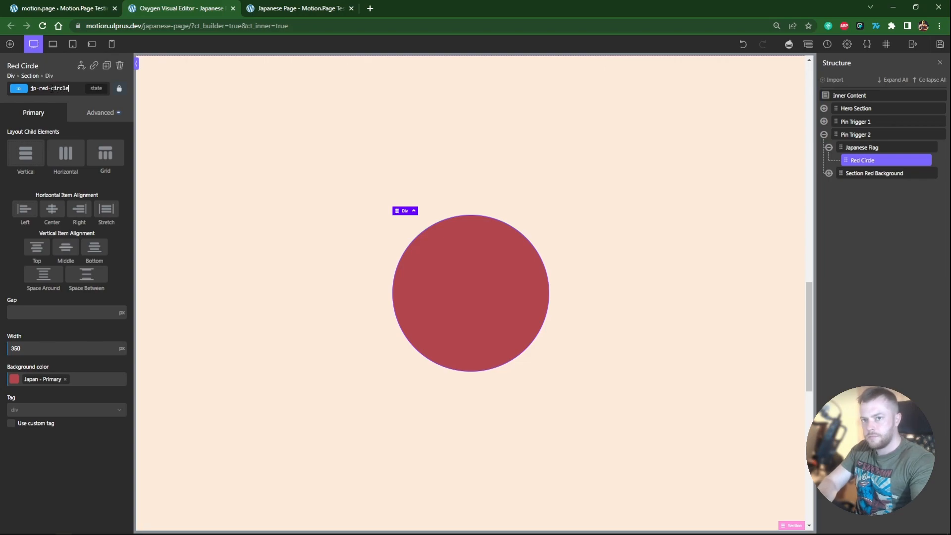
Step: Check the selectors assigned to the red section's Text Container and collapse the Pin Trigger 2 structure tree
{"action": "left_click_drag", "start_coordinate": [809, 322], "coordinate": [809, 430]}
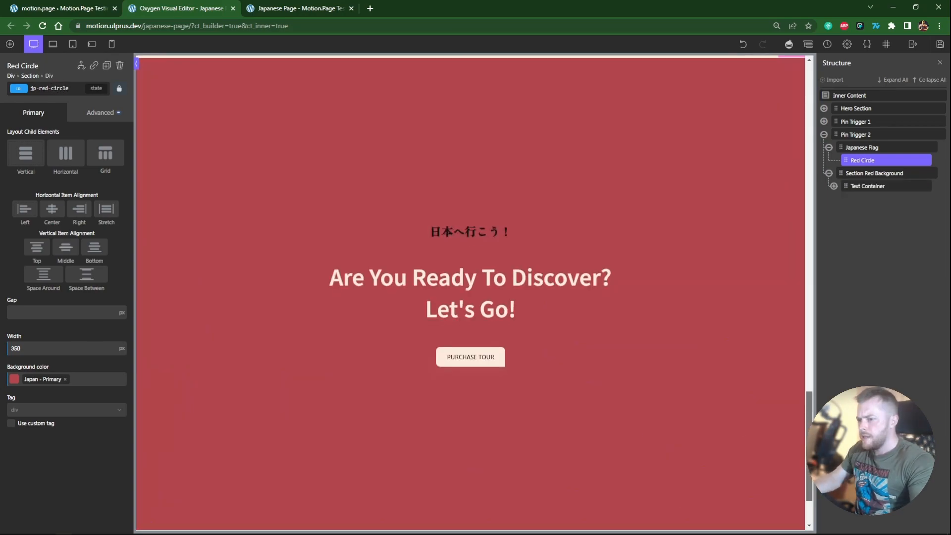
{"action": "left_click", "coordinate": [528, 261]}
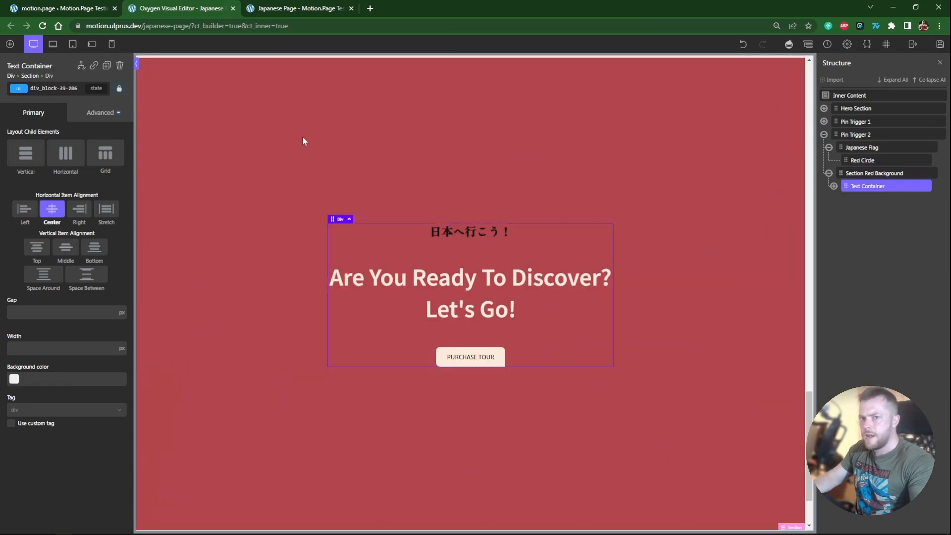
{"action": "left_click", "coordinate": [53, 88]}
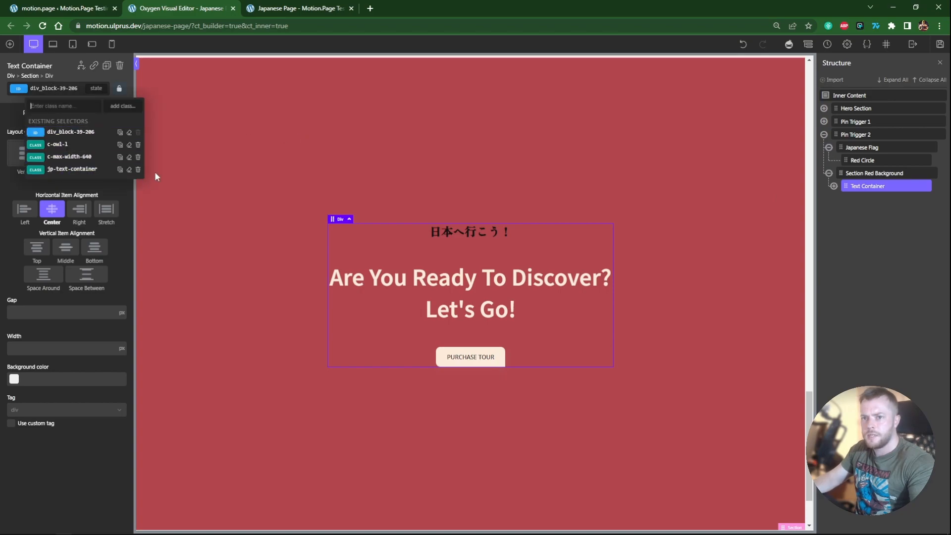
{"action": "left_click", "coordinate": [856, 230]}
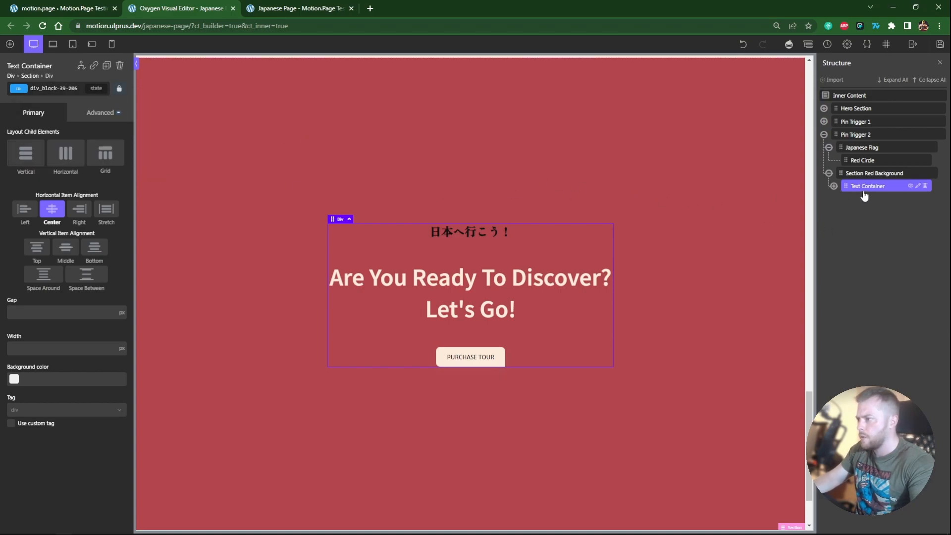
{"action": "left_click", "coordinate": [828, 173]}
{"action": "left_click", "coordinate": [828, 147]}
{"action": "left_click", "coordinate": [824, 134]}
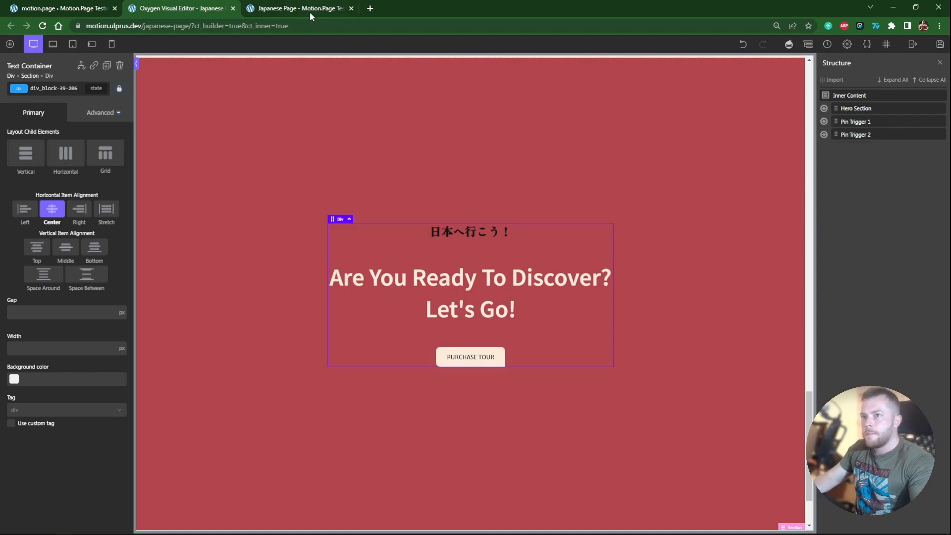
Step: Switch to the Motion.page builder and create a new timeline named "Japan Page - Pin 2" for the Japanese Page
{"action": "left_click", "coordinate": [65, 7]}
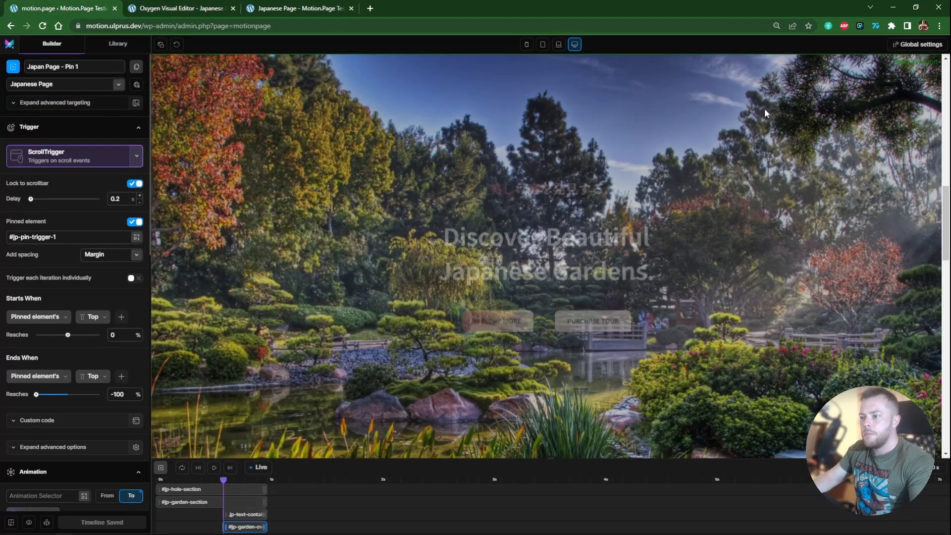
{"action": "left_click_drag", "start_coordinate": [946, 223], "coordinate": [947, 253]}
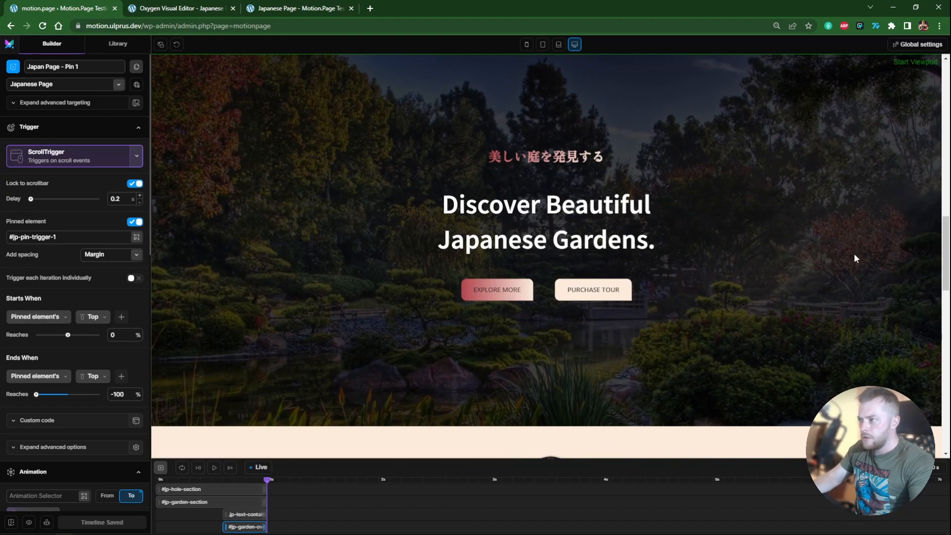
{"action": "left_click", "coordinate": [13, 66]}
{"action": "double_click", "coordinate": [45, 66]}
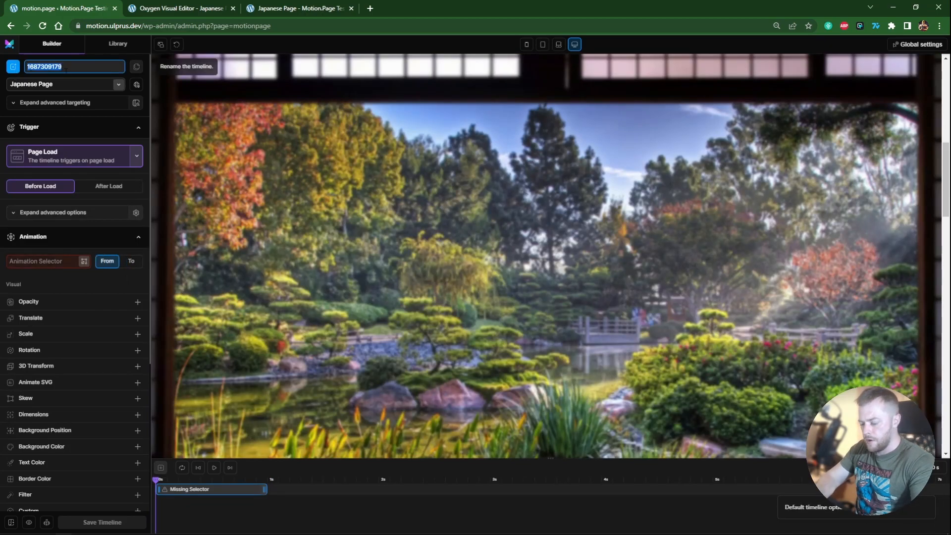
{"action": "type", "text": "Japan Page - Pin 2"}
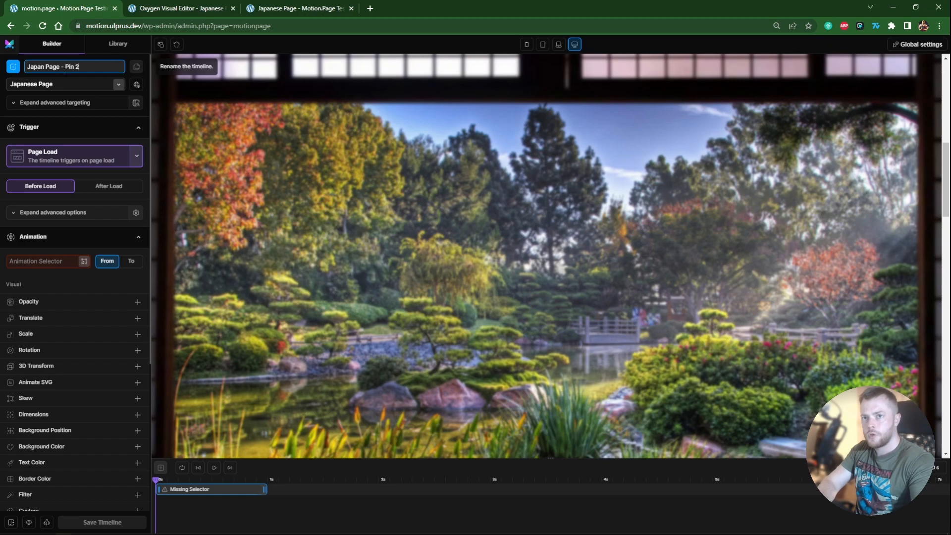
Step: Change the timeline's trigger to ScrollTrigger and lock it to the scrollbar with a 0.2 s delay
{"action": "left_click", "coordinate": [54, 155]}
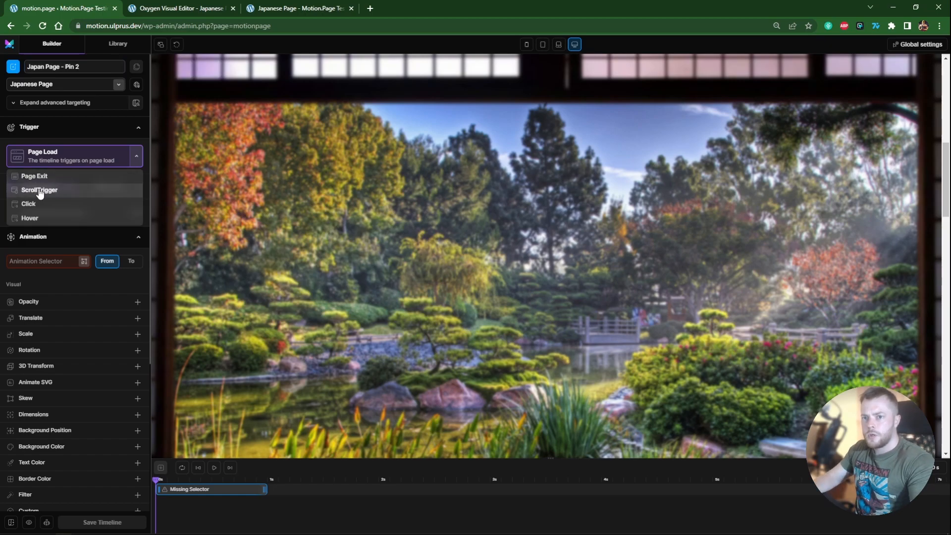
{"action": "left_click", "coordinate": [40, 191]}
{"action": "left_click", "coordinate": [133, 183]}
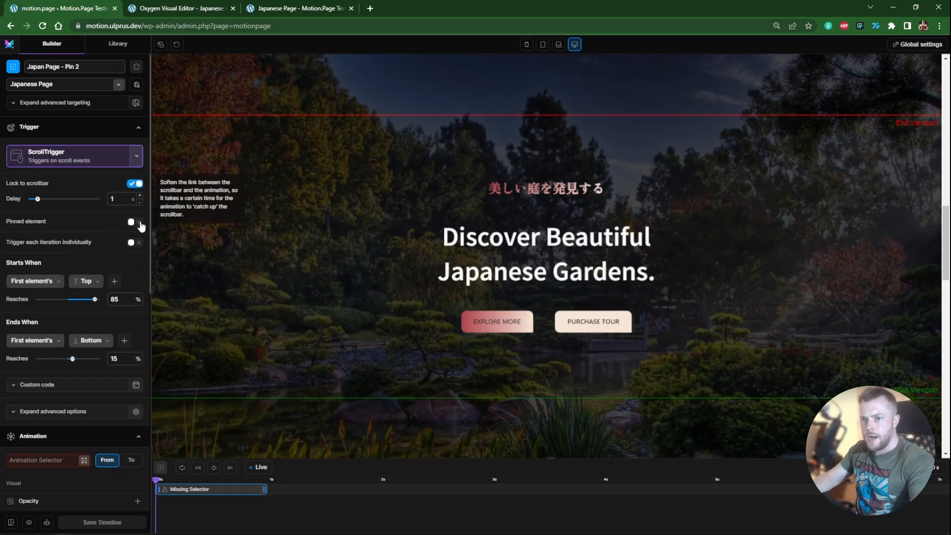
{"action": "double_click", "coordinate": [119, 200]}
{"action": "type", "text": "0.2"}
Step: Enable the pinned element and set its selector to "#jp-pin-trigger-2", using the ID copied from Pin Trigger 2 in Oxygen
{"action": "left_click", "coordinate": [134, 222]}
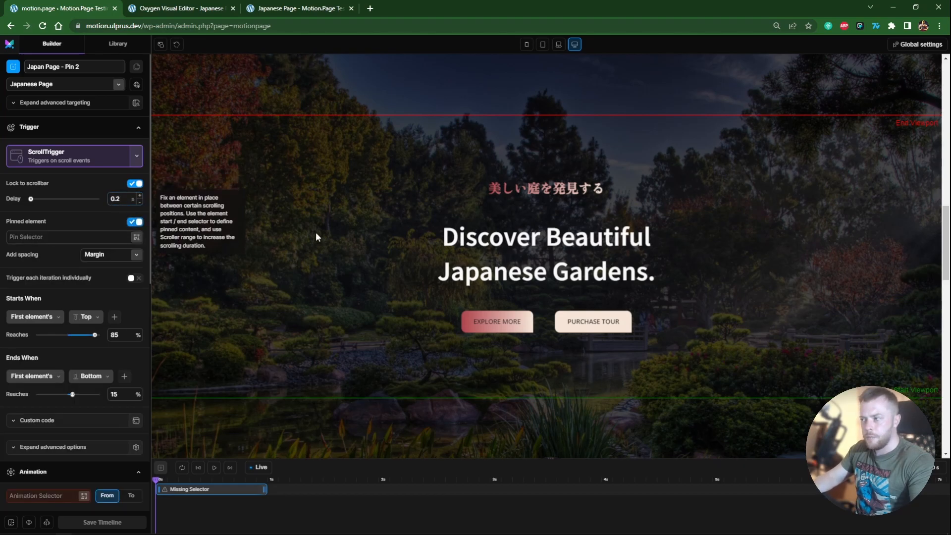
{"action": "left_click_drag", "start_coordinate": [942, 233], "coordinate": [942, 311]}
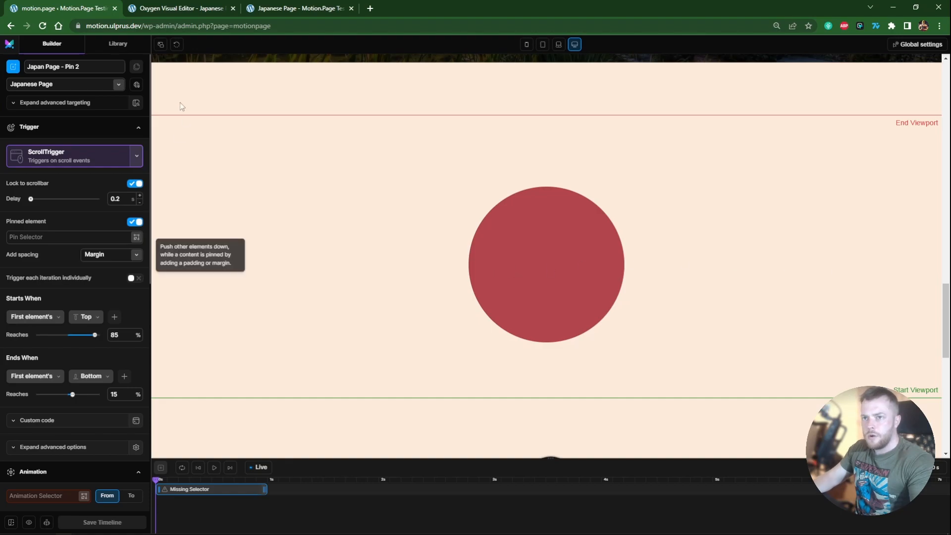
{"action": "left_click", "coordinate": [188, 9]}
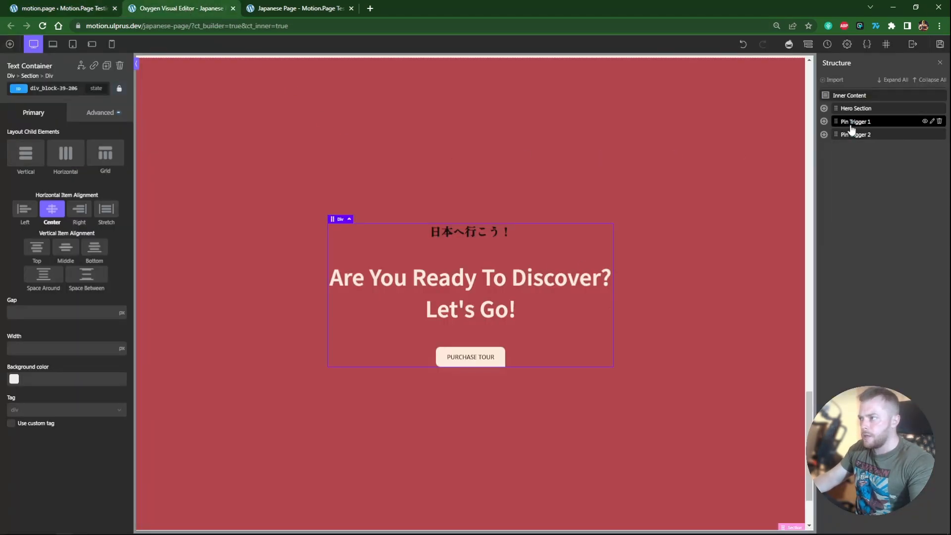
{"action": "left_click", "coordinate": [876, 135]}
{"action": "left_click", "coordinate": [70, 91]}
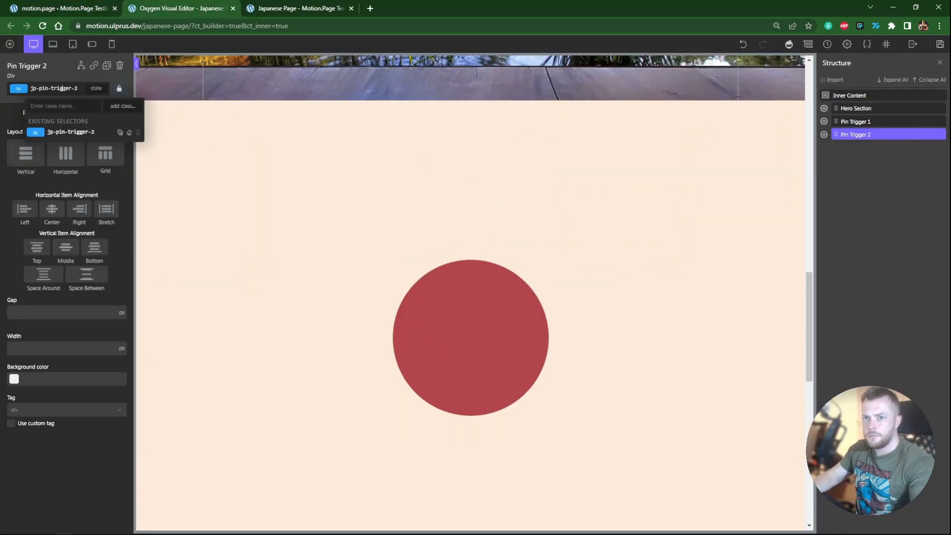
{"action": "double_click", "coordinate": [70, 91]}
{"action": "left_click", "coordinate": [58, 6]}
{"action": "left_click", "coordinate": [62, 237]}
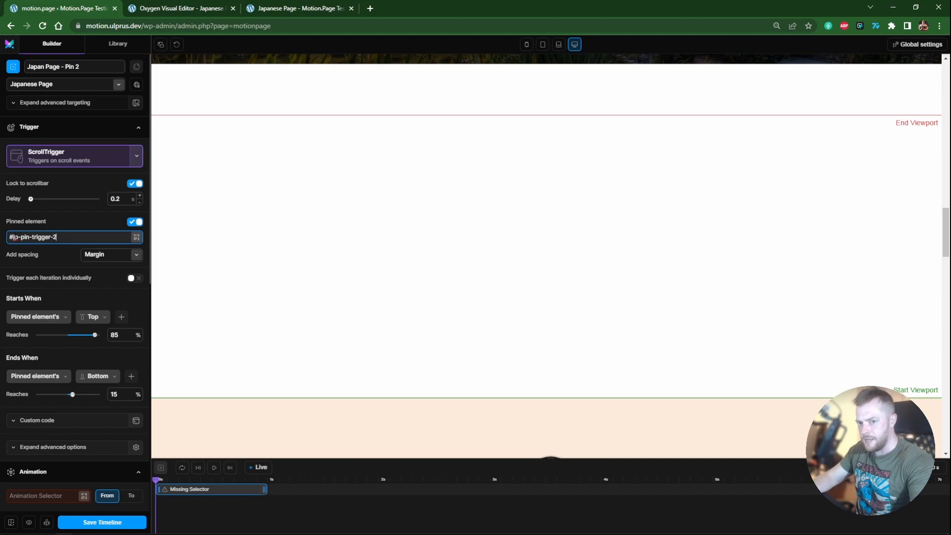
Step: Set the trigger to start when the pinned element's top reaches 0%
{"action": "scroll", "coordinate": [47, 271], "scroll_direction": "down", "scroll_amount": 2}
{"action": "scroll", "coordinate": [96, 213], "scroll_direction": "up", "scroll_amount": 2}
{"action": "scroll", "coordinate": [79, 263], "scroll_direction": "down", "scroll_amount": 2}
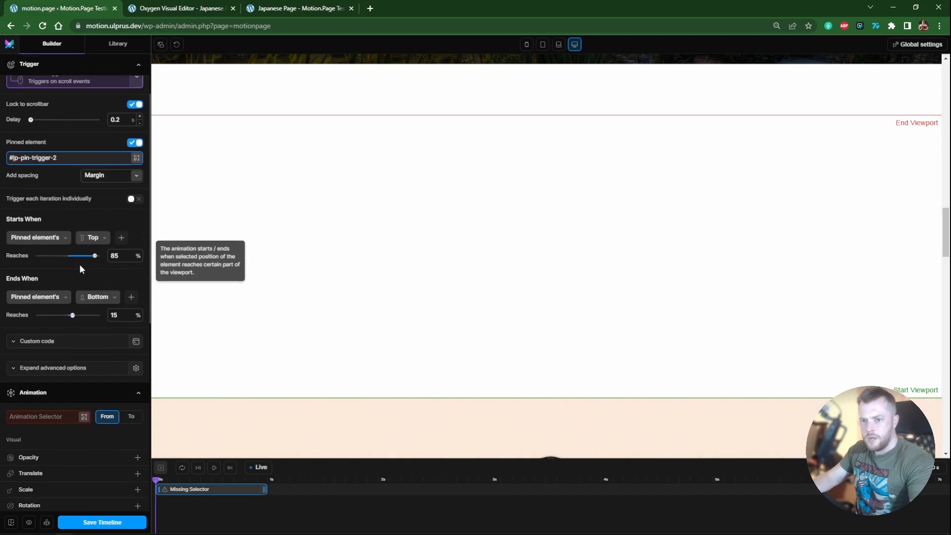
{"action": "scroll", "coordinate": [81, 268], "scroll_direction": "down", "scroll_amount": 1}
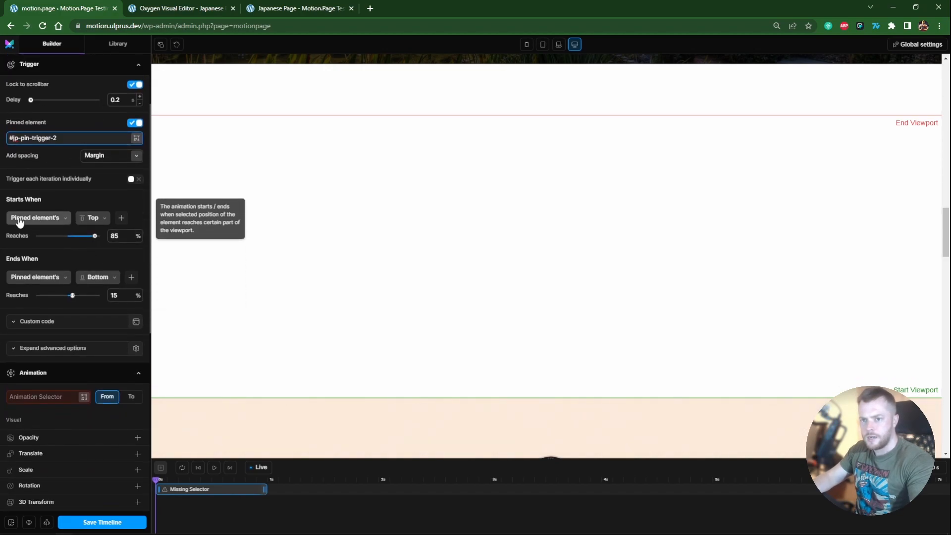
{"action": "left_click", "coordinate": [119, 236]}
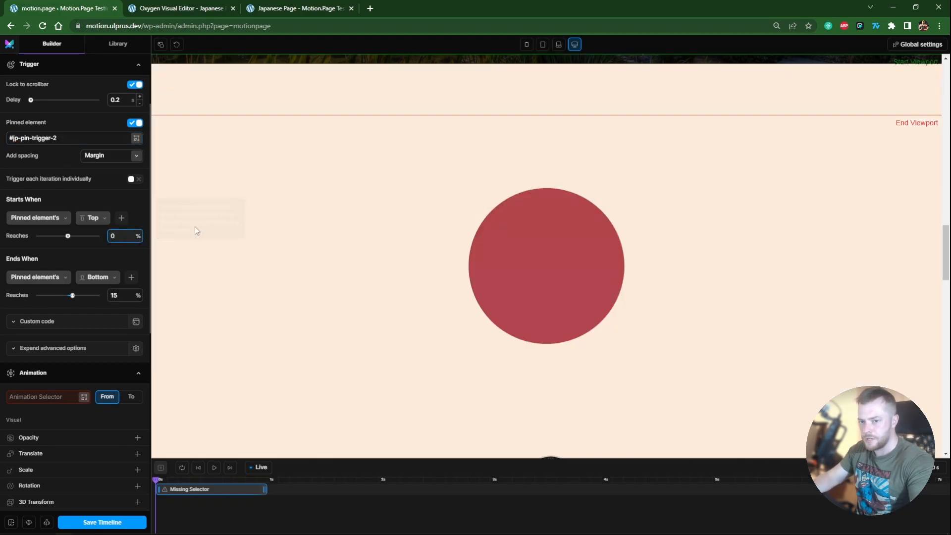
Step: Set the trigger to end when the pinned element's top reaches -100%, and test the pinning in the preview
{"action": "left_click", "coordinate": [97, 278]}
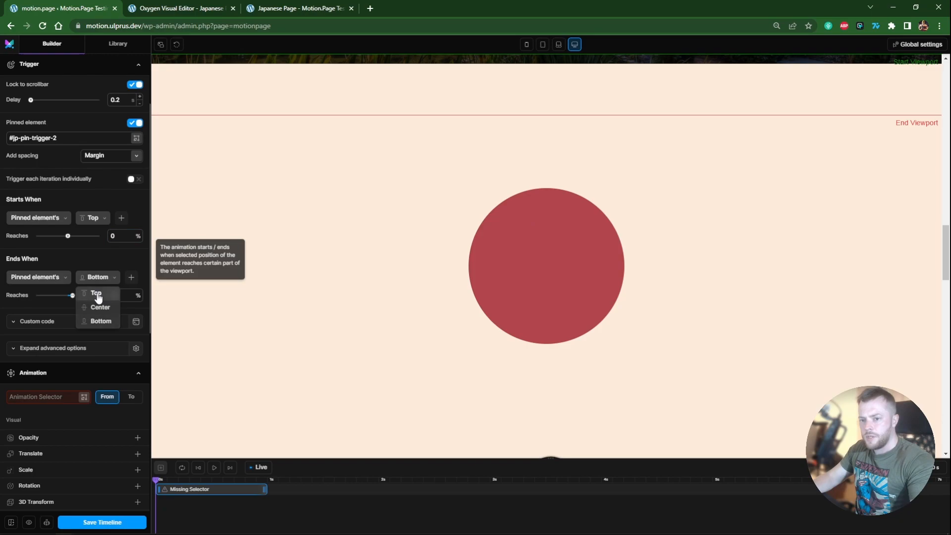
{"action": "left_click", "coordinate": [96, 293]}
{"action": "double_click", "coordinate": [114, 295]}
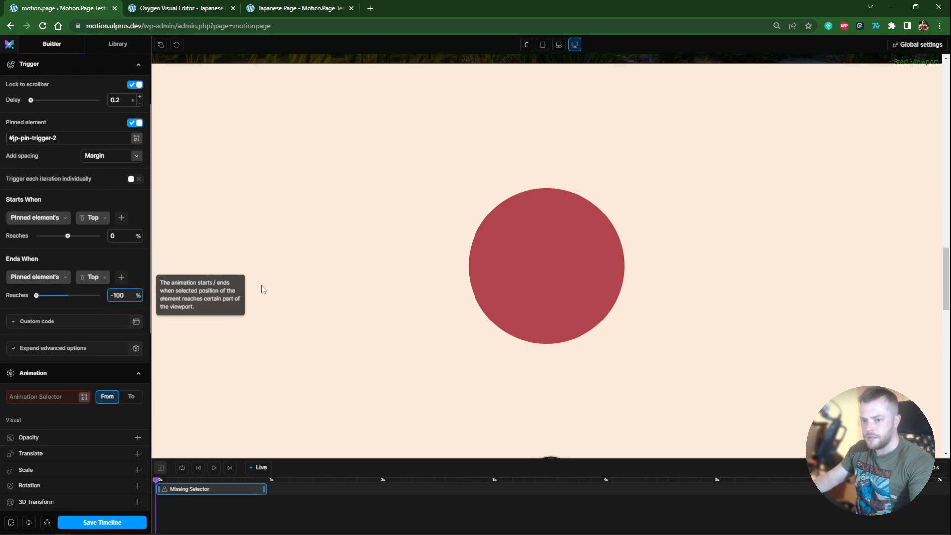
{"action": "left_click_drag", "start_coordinate": [944, 267], "coordinate": [945, 401]}
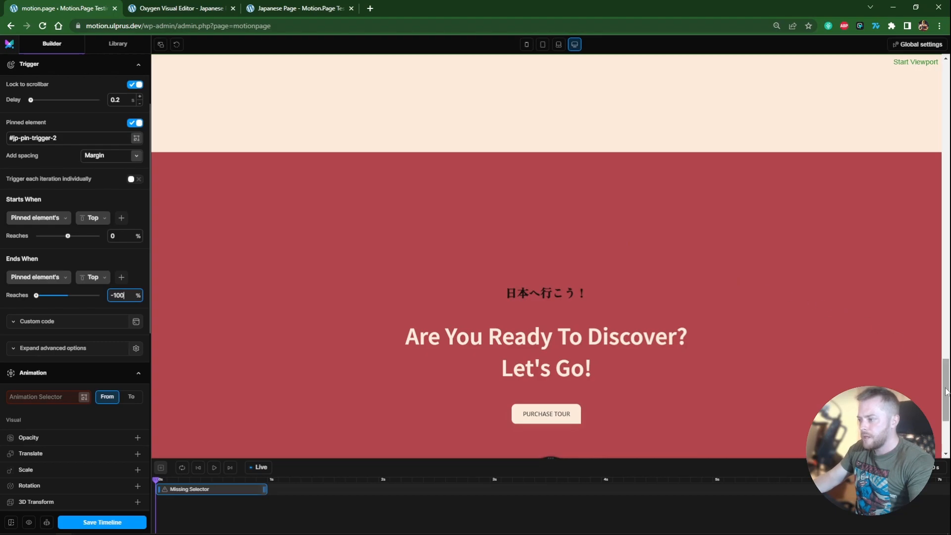
{"action": "left_click_drag", "start_coordinate": [945, 391], "coordinate": [944, 281]}
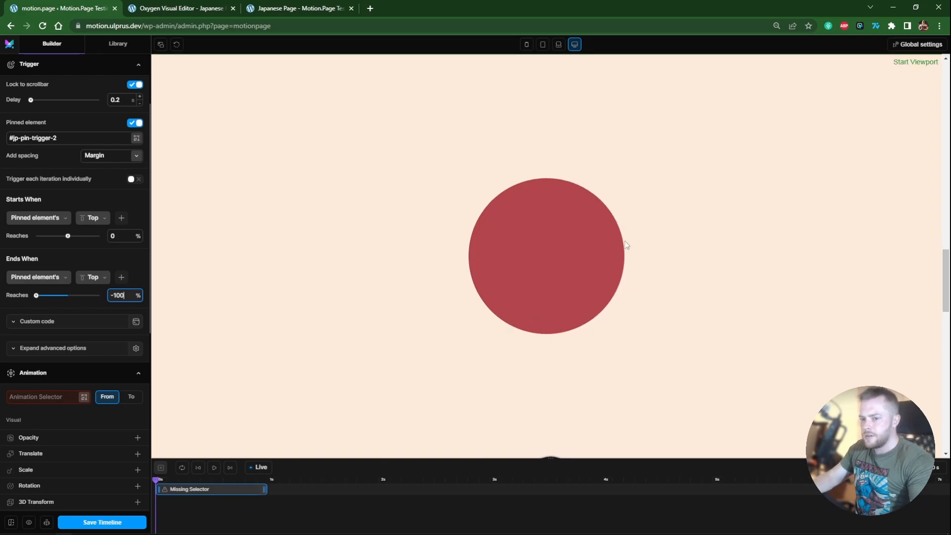
Step: Copy the Red Circle's ID from Oxygen and add "#jp-red-circle" as the timeline's animation selector in Motion.page
{"action": "left_click", "coordinate": [179, 8]}
{"action": "left_click", "coordinate": [500, 339]}
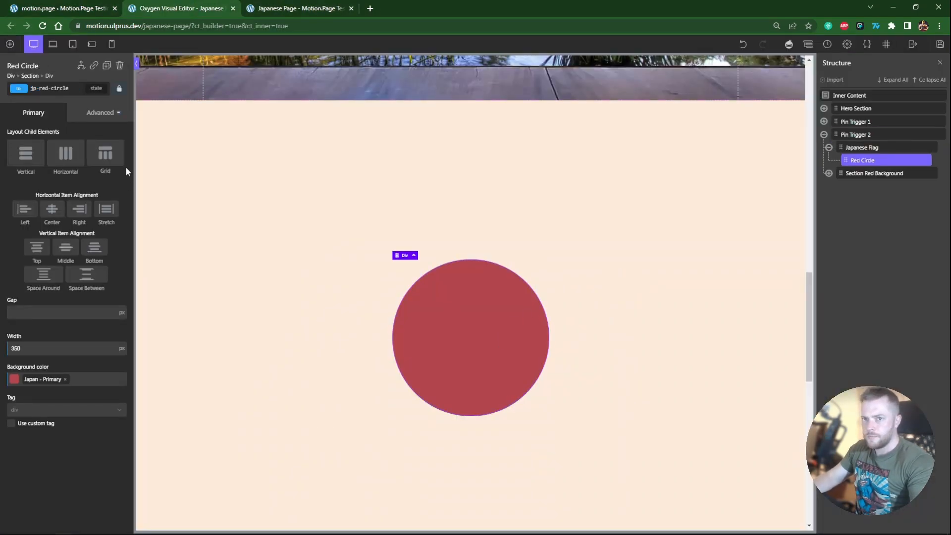
{"action": "left_click", "coordinate": [49, 88]}
{"action": "left_click", "coordinate": [51, 91]}
{"action": "key", "text": "ctrl+a"}
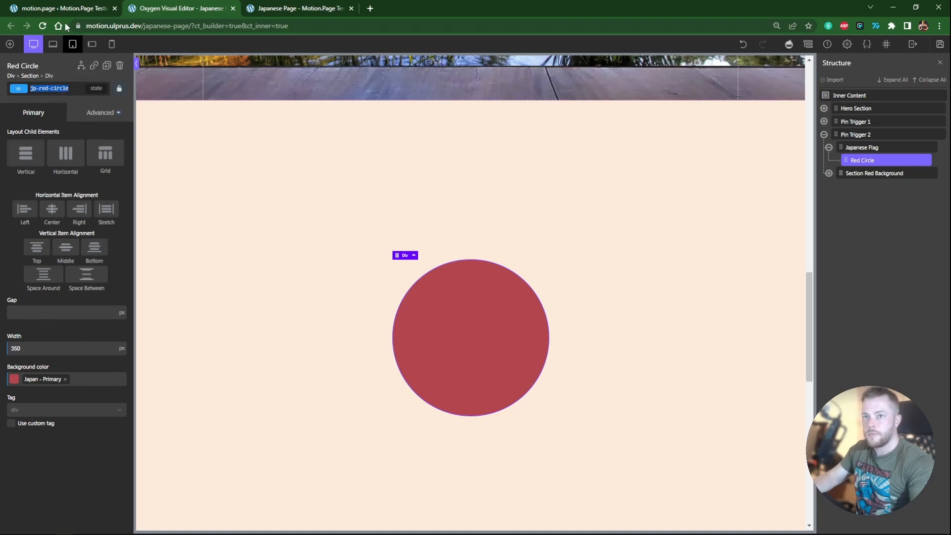
{"action": "left_click", "coordinate": [64, 8]}
{"action": "left_click", "coordinate": [69, 396]}
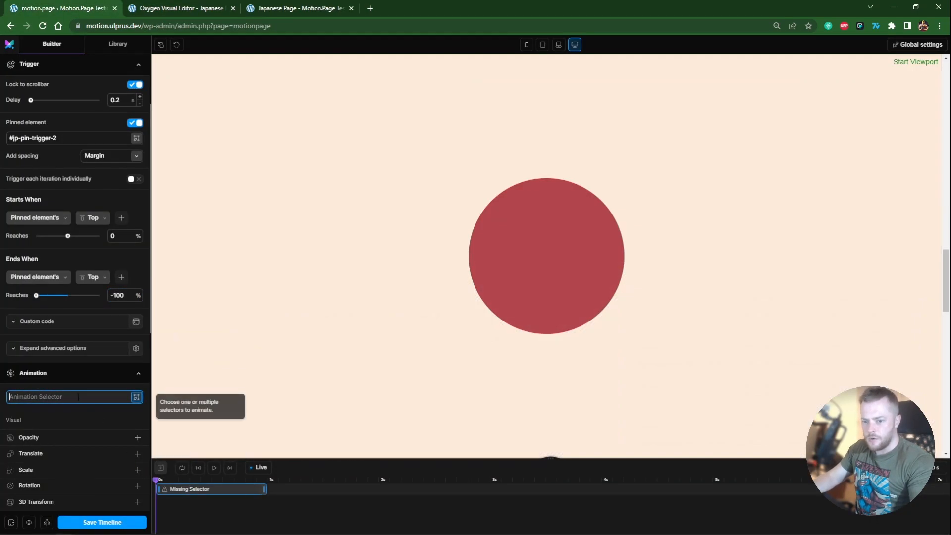
{"action": "type", "text": "#jp-red-circle"}
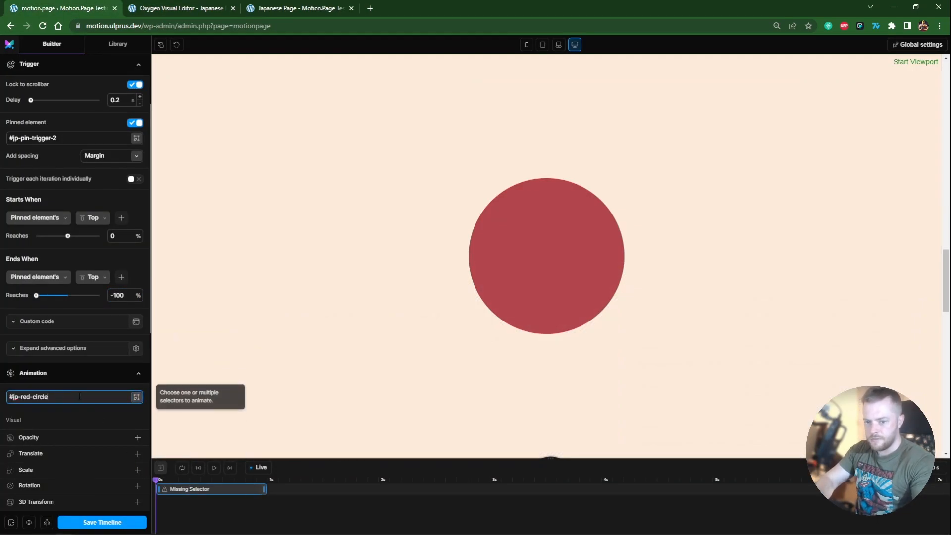
{"action": "key", "text": "Return"}
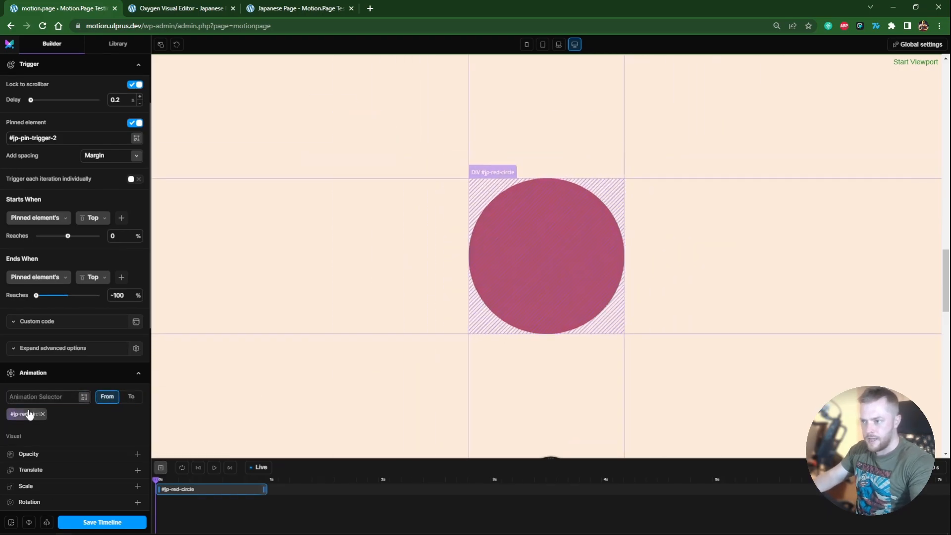
Step: Make the red circle's animation a "To" animation with a scale of 10, and test it by scrolling the preview
{"action": "mouse_move", "coordinate": [946, 291]}
{"action": "left_mouse_down"}
{"action": "mouse_move", "coordinate": [947, 300]}
{"action": "mouse_move", "coordinate": [948, 278]}
{"action": "mouse_move", "coordinate": [949, 304]}
{"action": "left_mouse_up"}
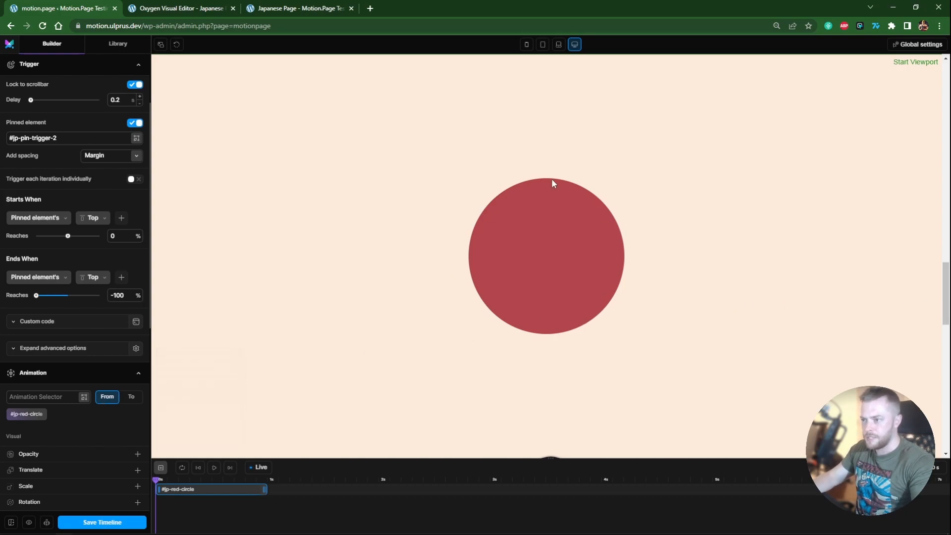
{"action": "left_click", "coordinate": [131, 396]}
{"action": "scroll", "coordinate": [94, 437], "scroll_direction": "down", "scroll_amount": 4}
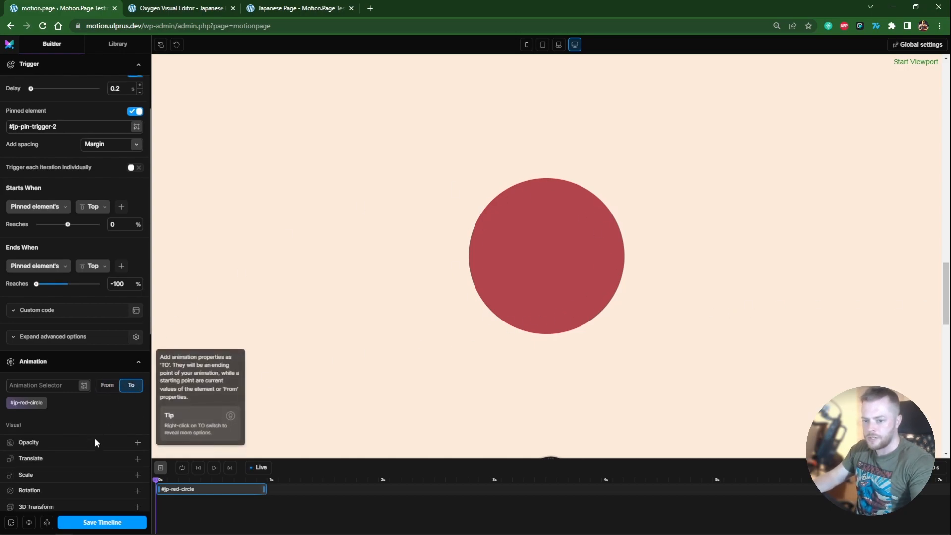
{"action": "left_click", "coordinate": [138, 238]}
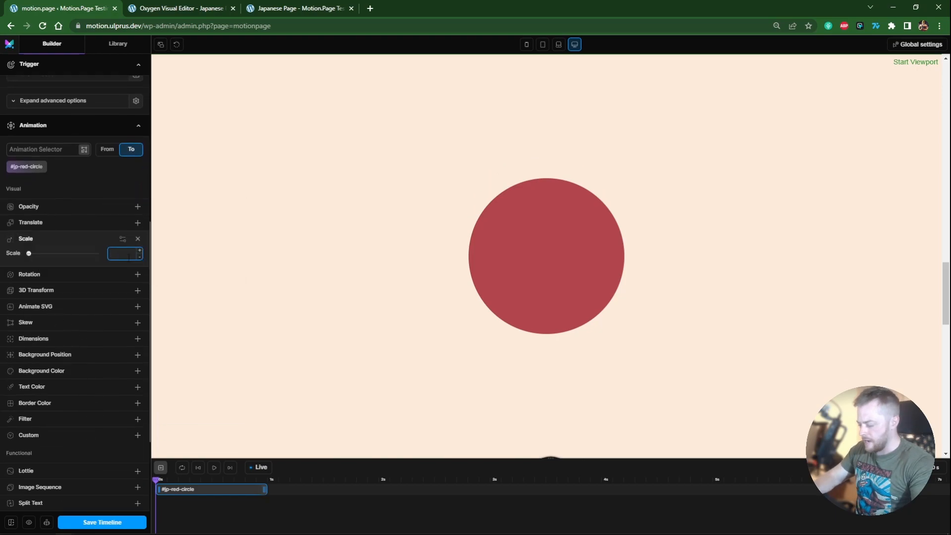
{"action": "type", "text": "10"}
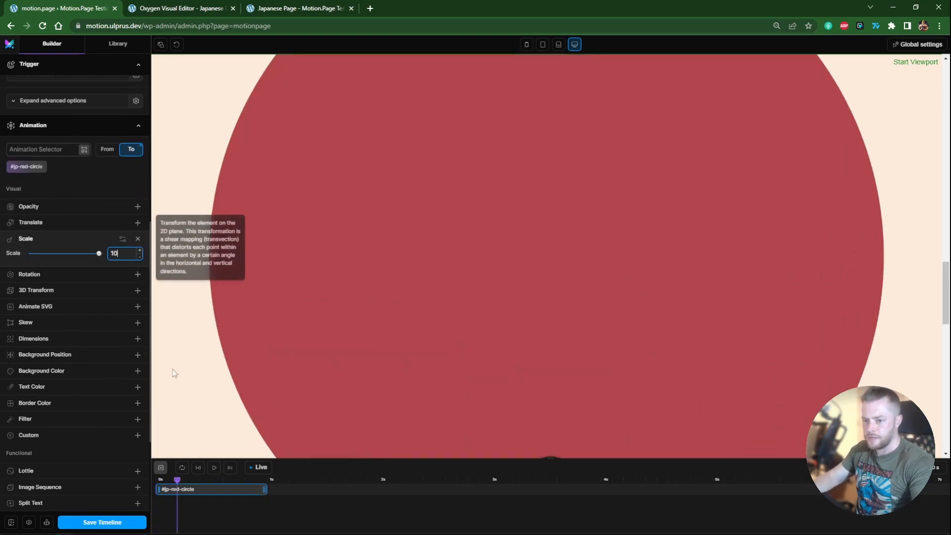
{"action": "scroll", "coordinate": [881, 268], "scroll_direction": "down", "scroll_amount": 5}
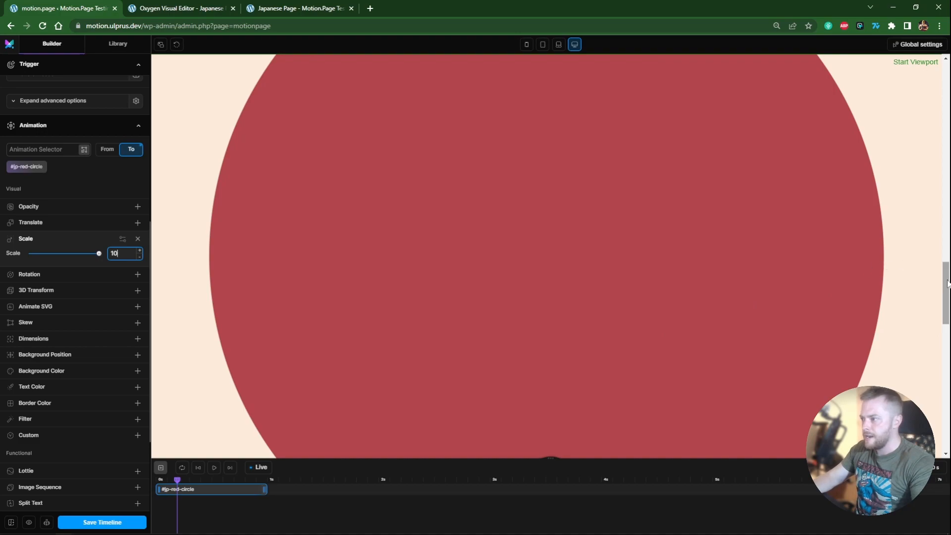
{"action": "scroll", "coordinate": [573, 267], "scroll_direction": "up", "scroll_amount": 5}
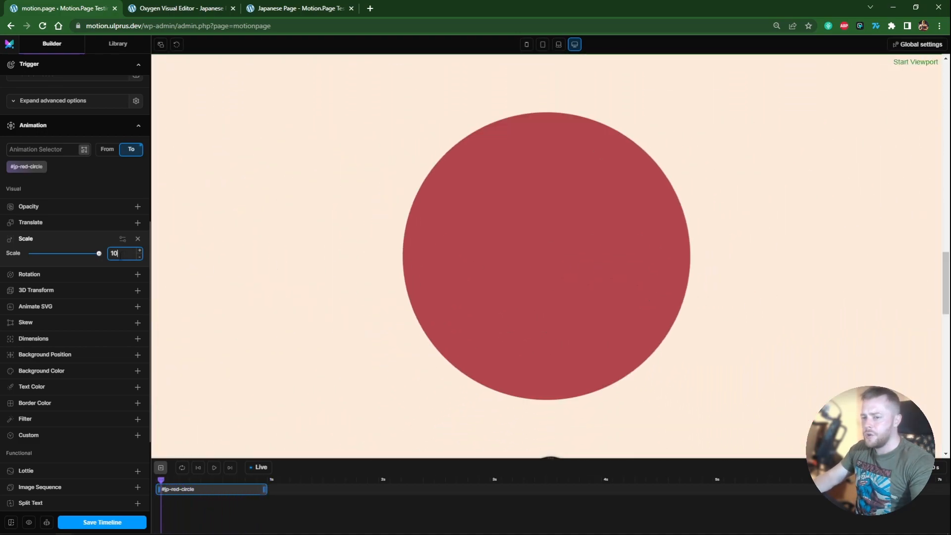
Step: Try a scale of 100 for the red circle, set it to 8 instead, and check the growth by scrolling the preview
{"action": "type", "text": "0"}
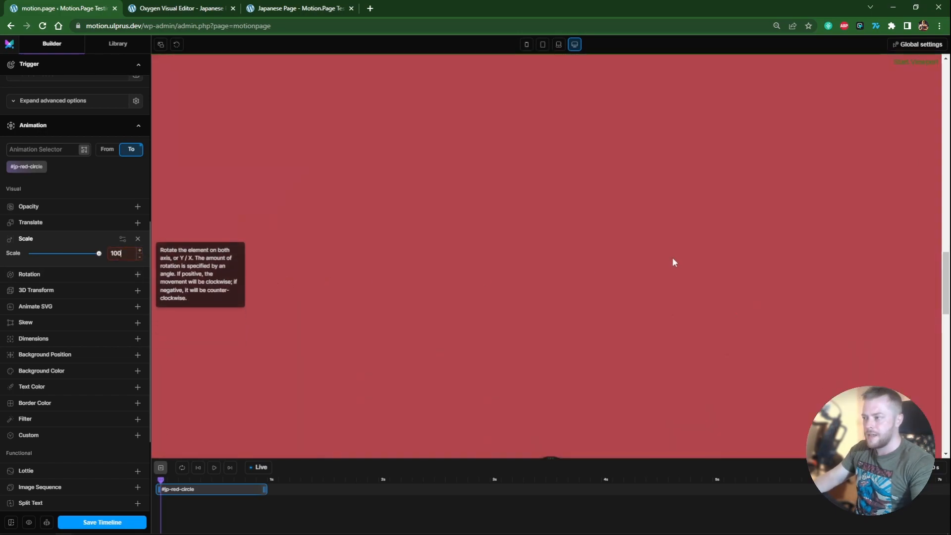
{"action": "left_click_drag", "start_coordinate": [945, 277], "coordinate": [946, 280]}
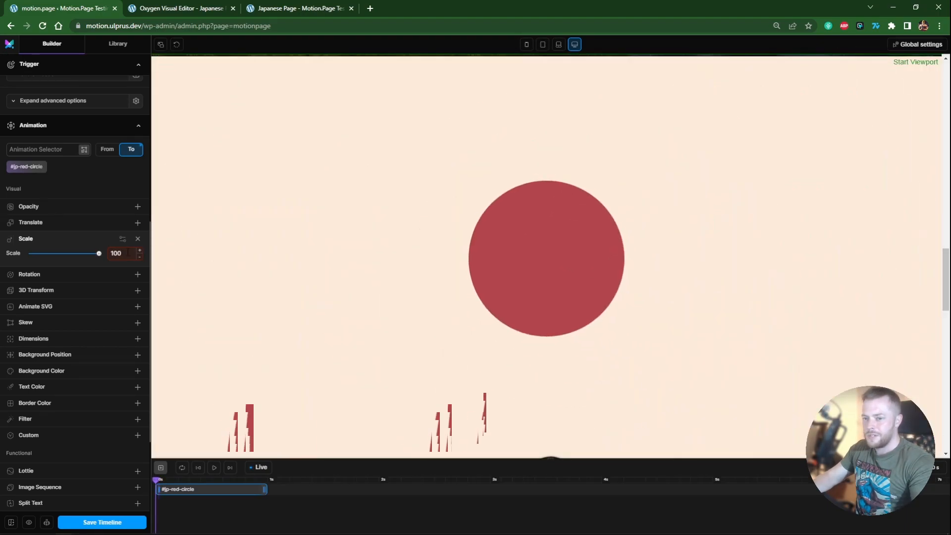
{"action": "double_click", "coordinate": [128, 252]}
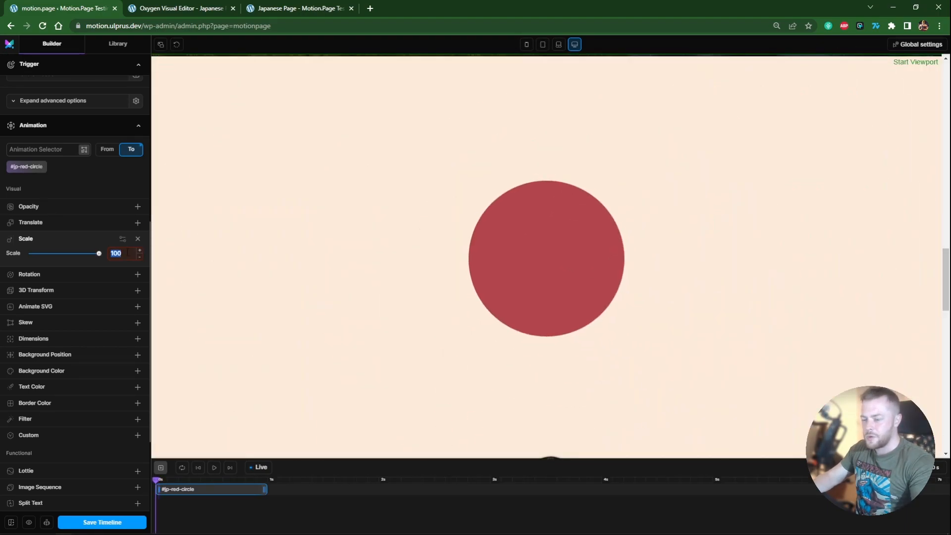
{"action": "left_click_drag", "start_coordinate": [944, 282], "coordinate": [944, 337]}
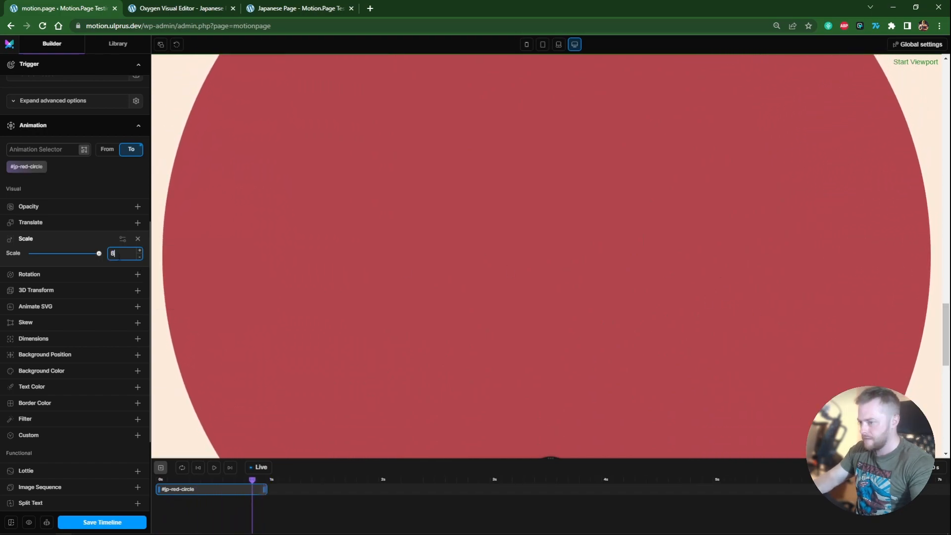
{"action": "key", "text": "BackSpace"}
{"action": "type", "text": "8"}
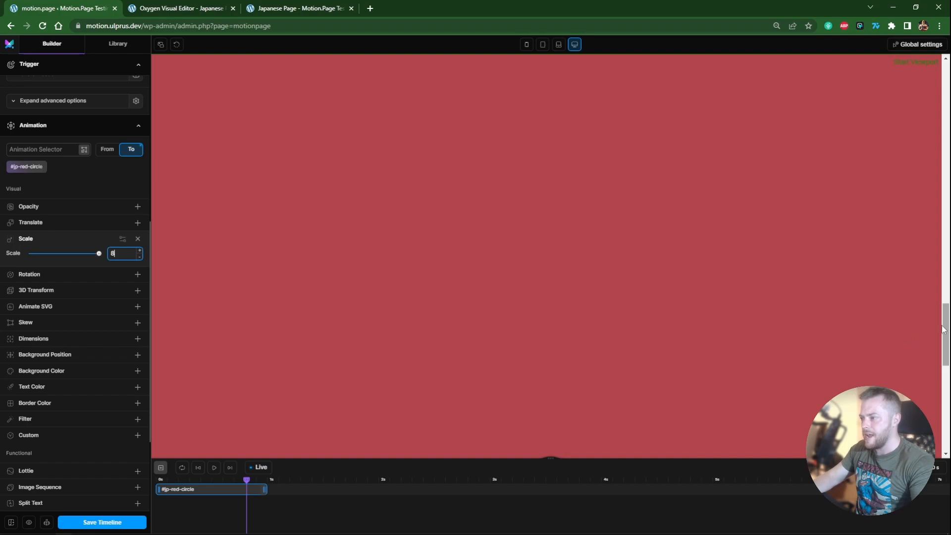
{"action": "left_click_drag", "start_coordinate": [944, 327], "coordinate": [944, 264]}
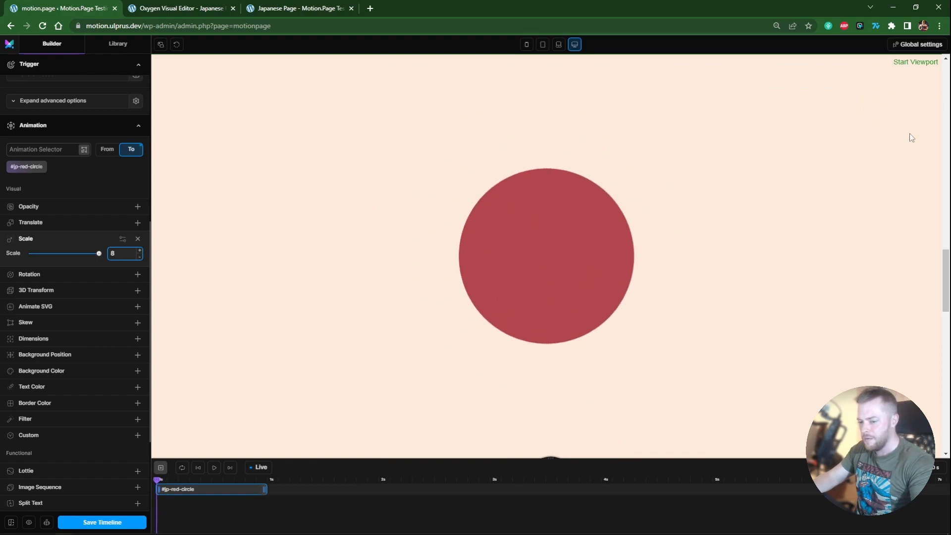
Step: Add a second animation to the timeline with the selector "#jp-flag-white-section", using the ID copied from Japanese Flag in Oxygen
{"action": "left_click", "coordinate": [160, 468]}
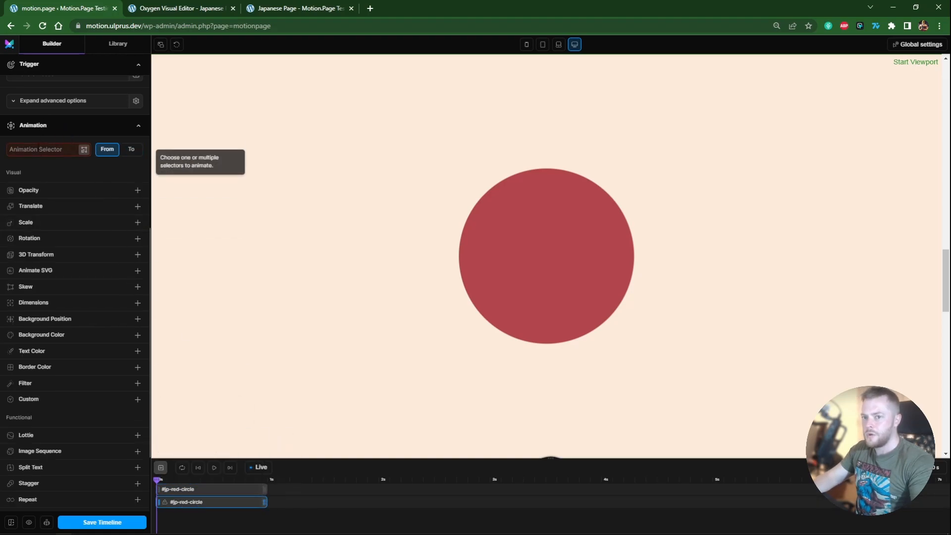
{"action": "left_click", "coordinate": [202, 8]}
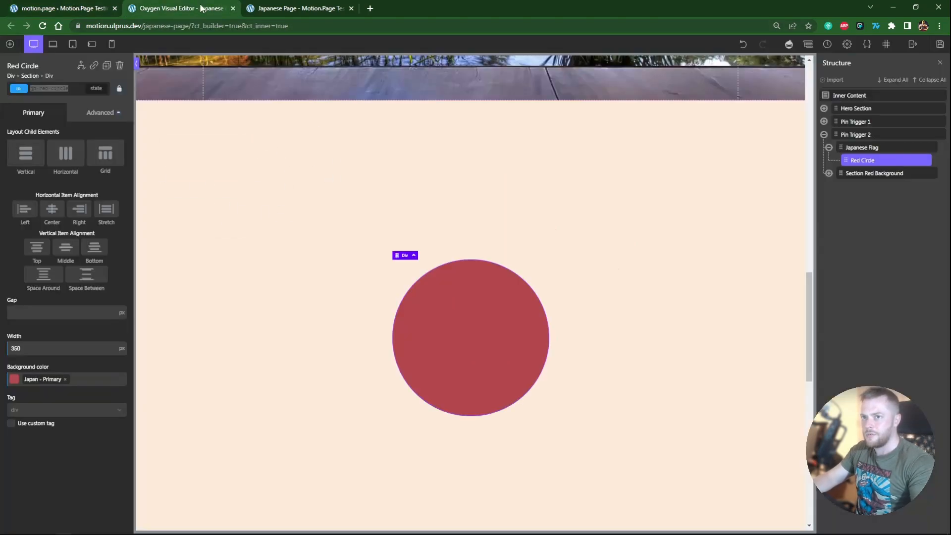
{"action": "left_click", "coordinate": [312, 156]}
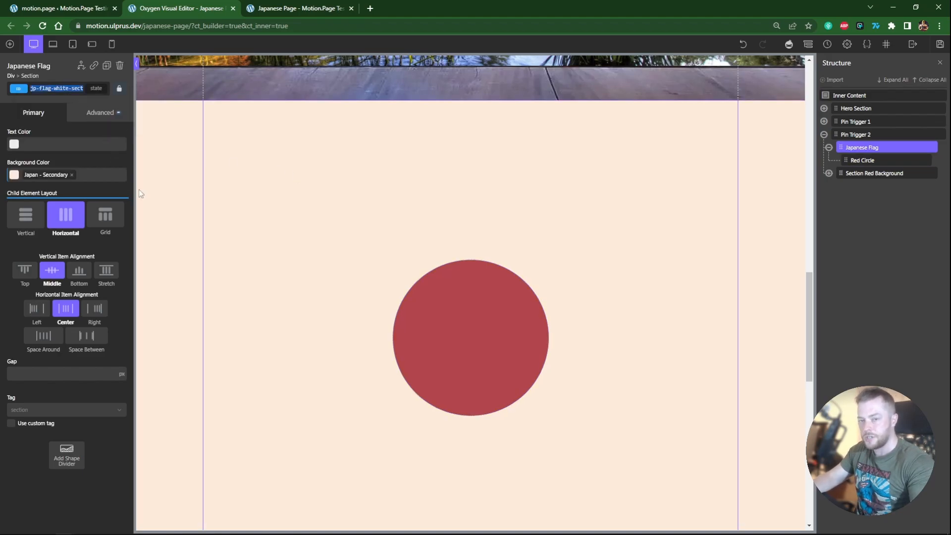
{"action": "left_click", "coordinate": [90, 3]}
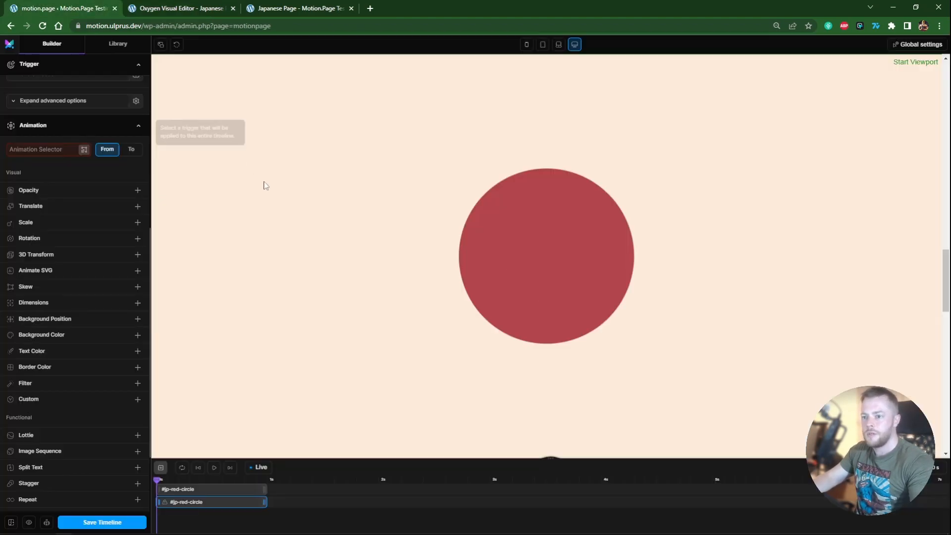
{"action": "left_click", "coordinate": [37, 154]}
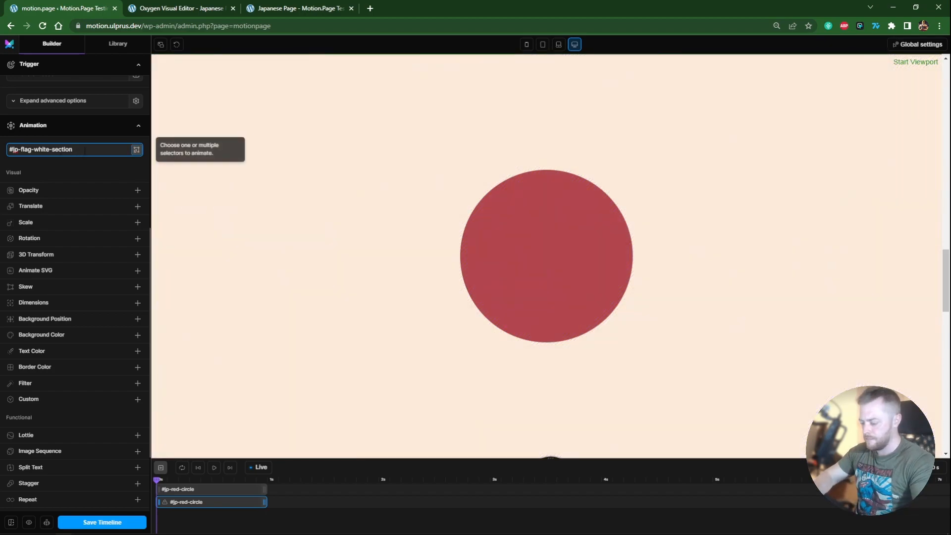
{"action": "key", "text": "Return"}
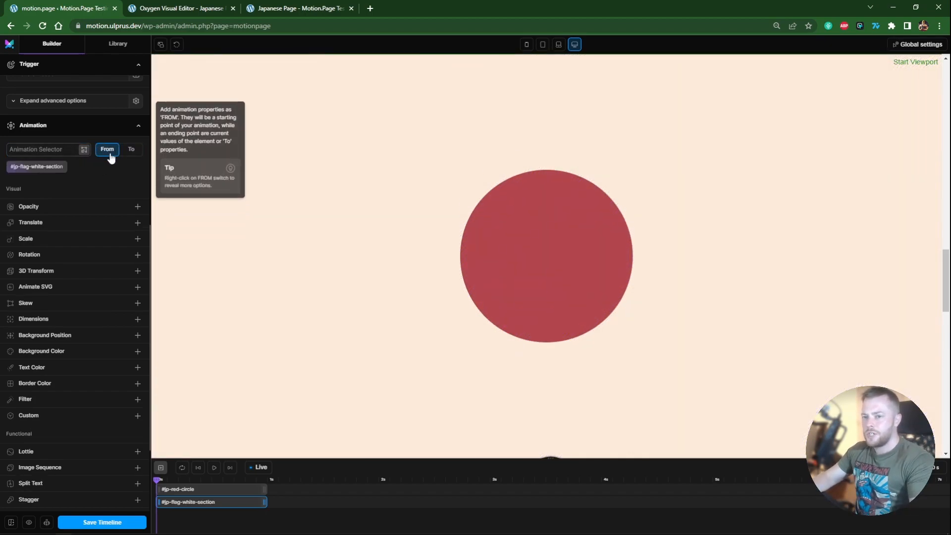
Step: Animate the flag section's background colour to #b1464d as a "To" property, sampling the colour from the red circle
{"action": "left_click", "coordinate": [131, 150]}
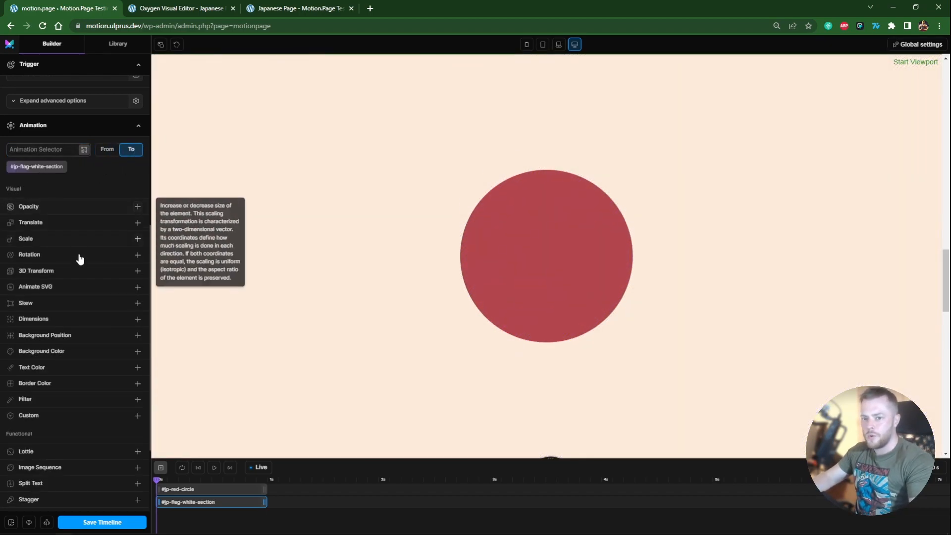
{"action": "left_click", "coordinate": [69, 352]}
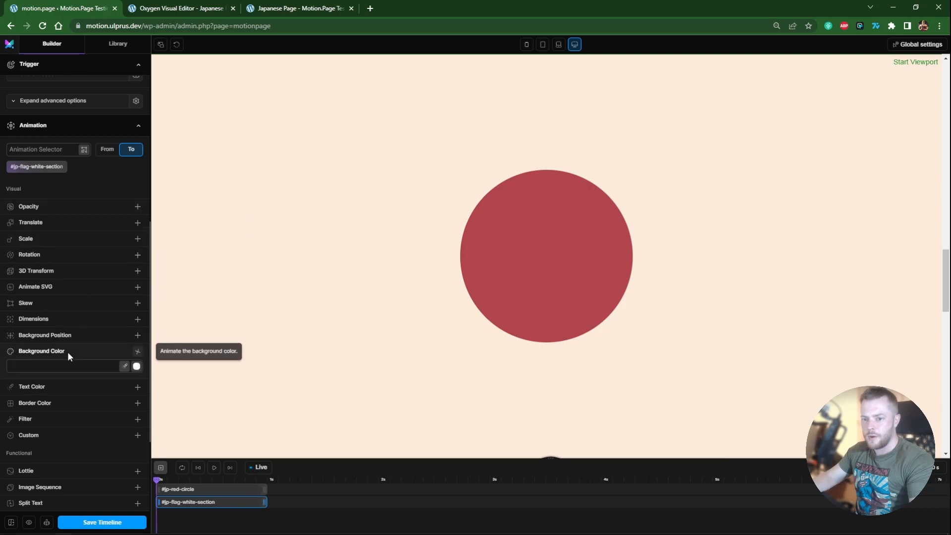
{"action": "left_click", "coordinate": [125, 367]}
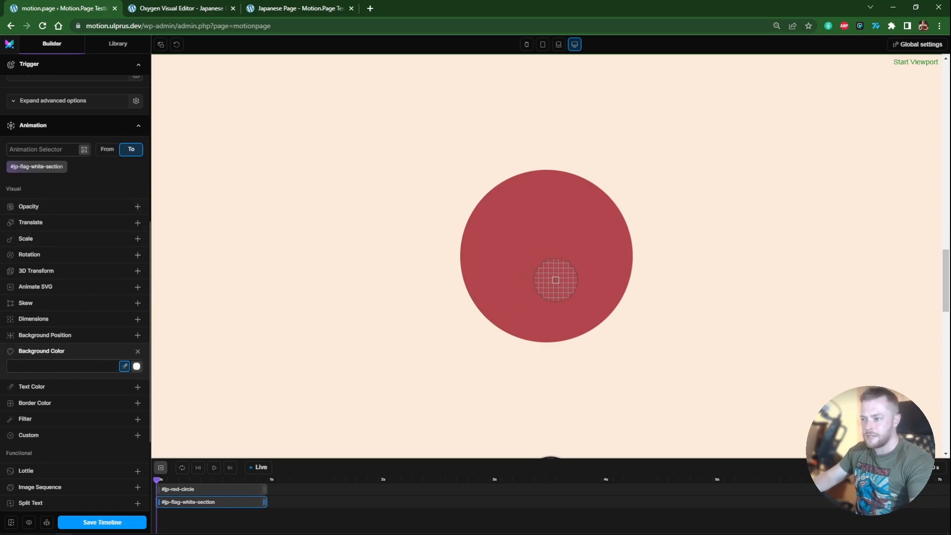
{"action": "left_click", "coordinate": [556, 257]}
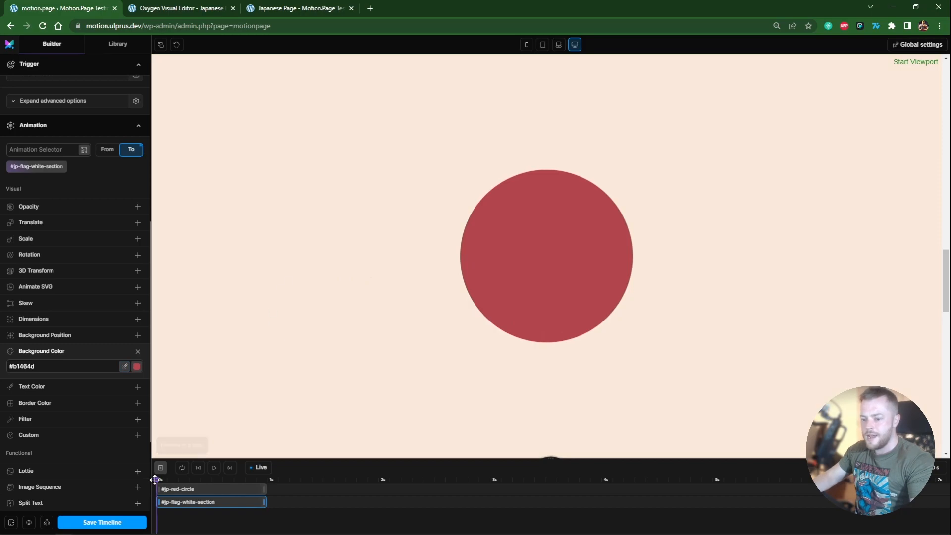
Step: Shorten the flag section's background animation to about 0.3 s, scrubbing the timeline to match it with the circle's growth
{"action": "left_click_drag", "start_coordinate": [155, 480], "coordinate": [197, 479]}
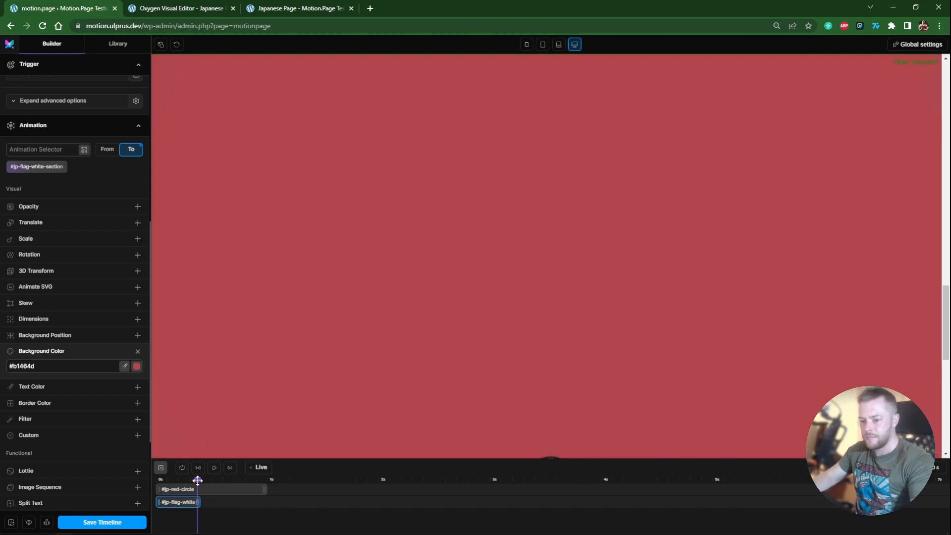
{"action": "mouse_move", "coordinate": [197, 480]}
{"action": "left_mouse_down"}
{"action": "mouse_move", "coordinate": [156, 479]}
{"action": "mouse_move", "coordinate": [190, 479]}
{"action": "left_mouse_up"}
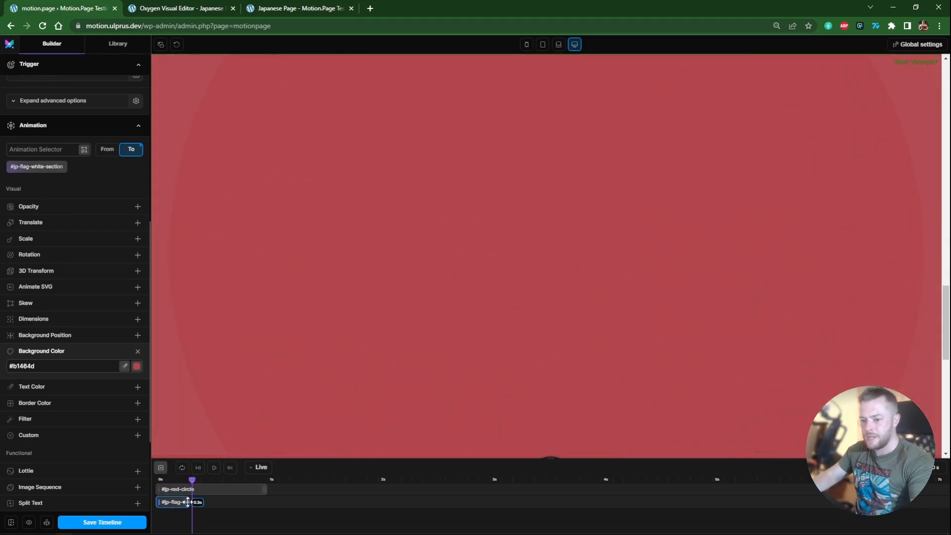
{"action": "left_click_drag", "start_coordinate": [193, 480], "coordinate": [156, 480]}
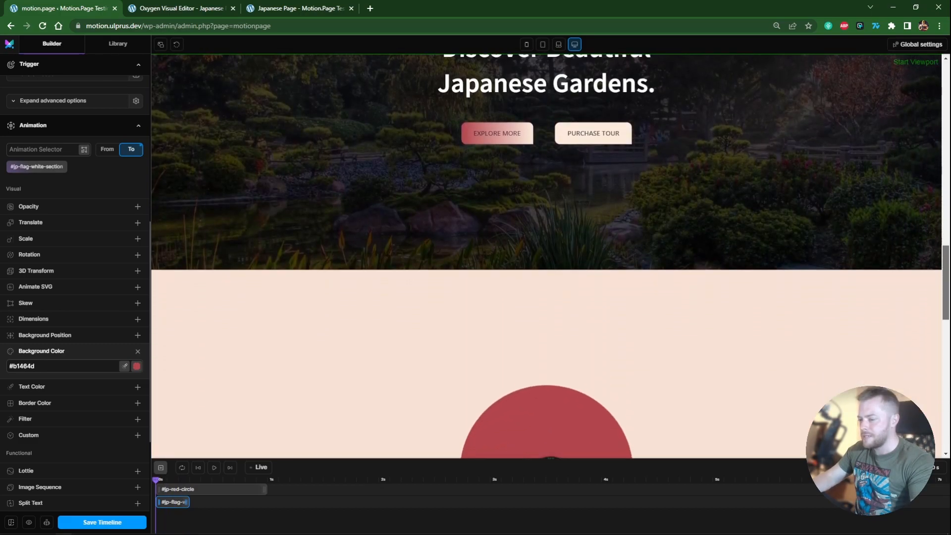
Step: Enable live execution of the animations and test the circle and background transition by scrolling the preview
{"action": "left_click_drag", "start_coordinate": [949, 297], "coordinate": [949, 310]}
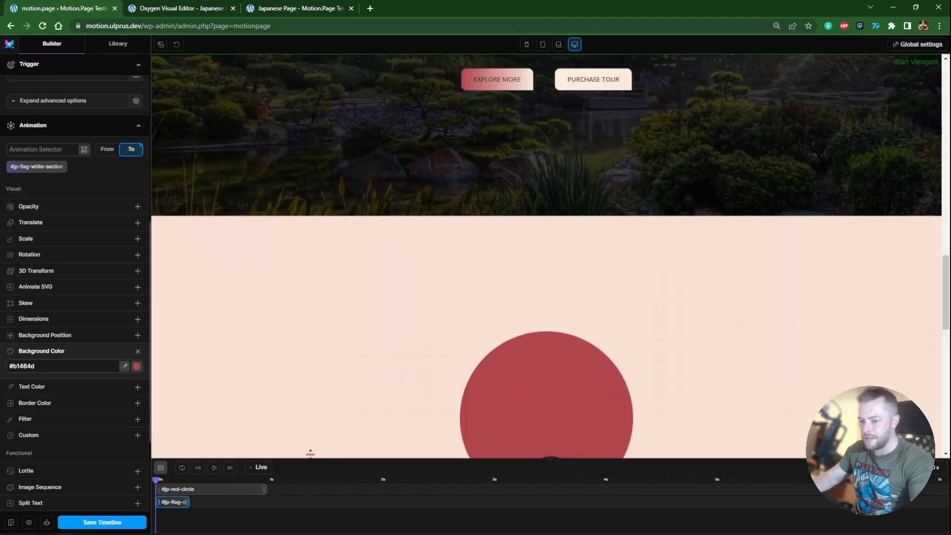
{"action": "left_click", "coordinate": [262, 467]}
{"action": "left_click_drag", "start_coordinate": [946, 248], "coordinate": [946, 313]}
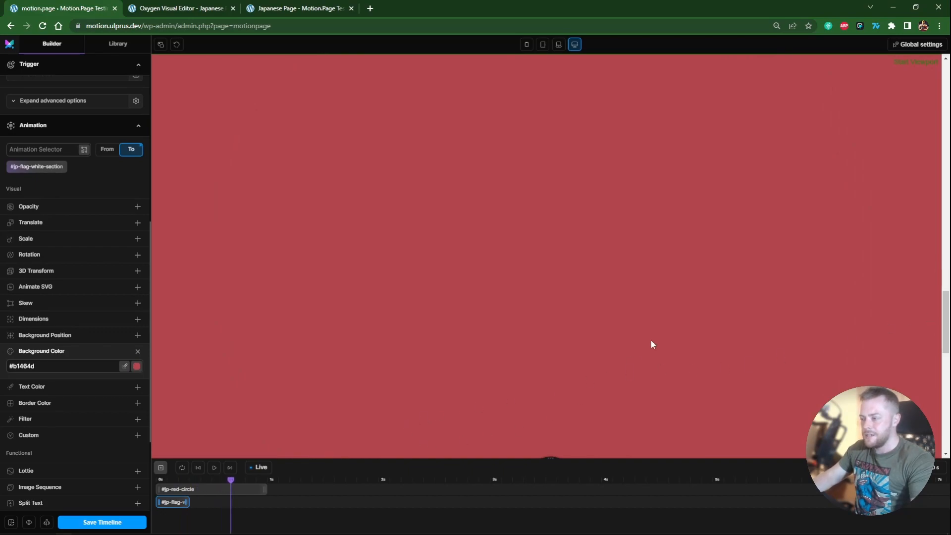
{"action": "left_click_drag", "start_coordinate": [946, 359], "coordinate": [935, 328]}
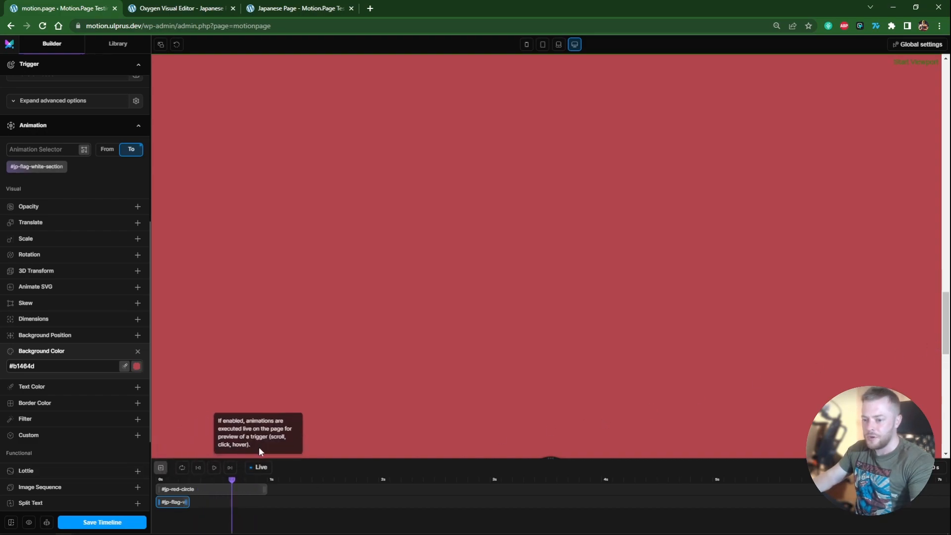
Step: Set the trigger to end when the pinned element's top reaches -75%, and test the scroll down to the page's footer
{"action": "left_click", "coordinate": [208, 491]}
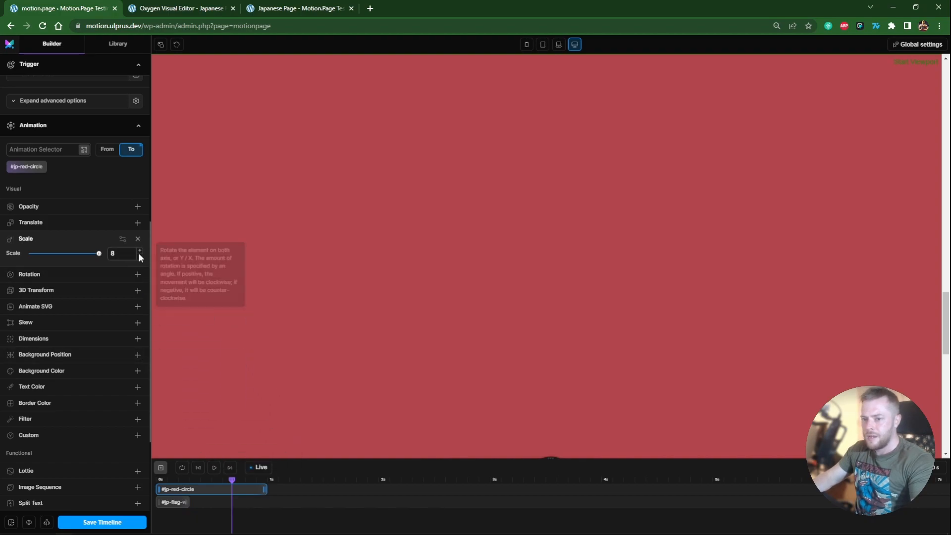
{"action": "scroll", "coordinate": [94, 296], "scroll_direction": "up", "scroll_amount": 3}
{"action": "scroll", "coordinate": [94, 299], "scroll_direction": "up", "scroll_amount": 1}
{"action": "scroll", "coordinate": [128, 226], "scroll_direction": "down", "scroll_amount": 1}
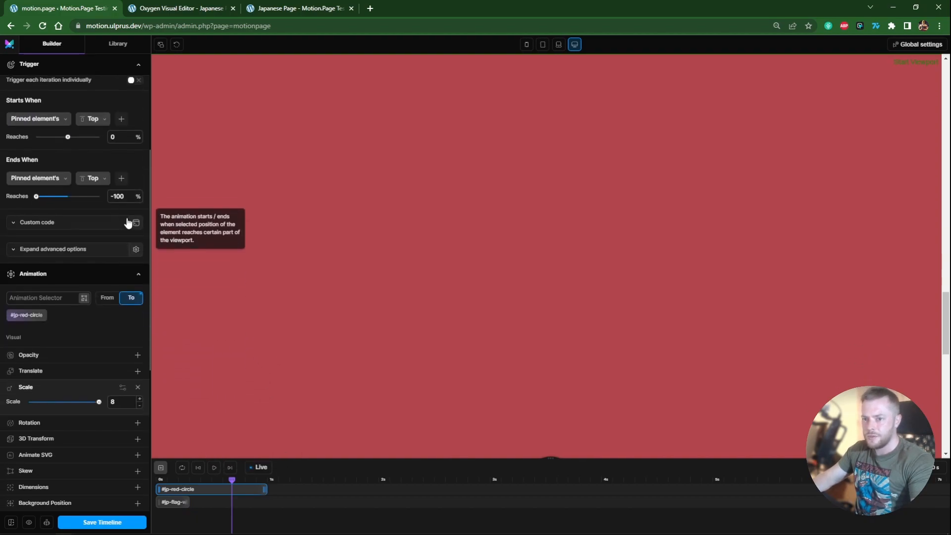
{"action": "left_click", "coordinate": [125, 197]}
{"action": "type", "text": "75"}
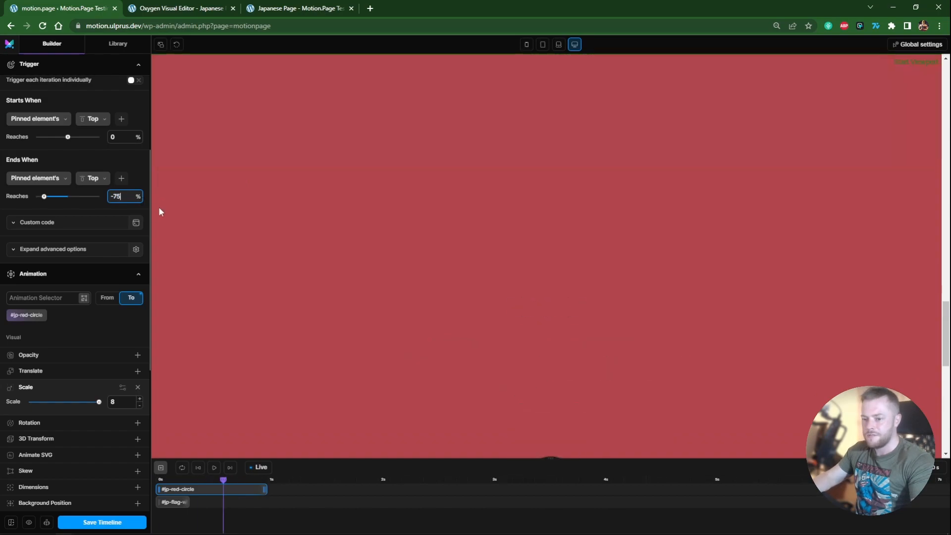
{"action": "left_click_drag", "start_coordinate": [942, 319], "coordinate": [946, 383]}
{"action": "scroll", "coordinate": [669, 371], "scroll_direction": "down", "scroll_amount": 4}
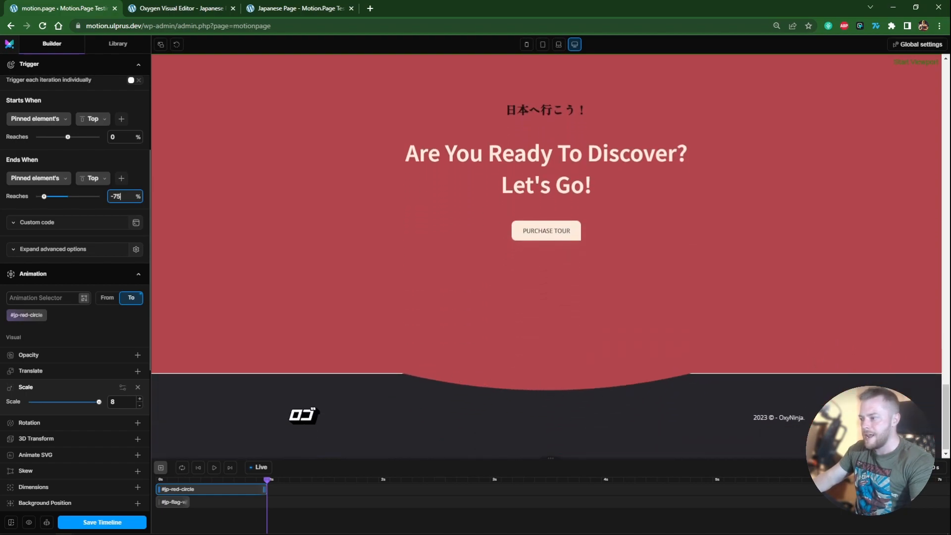
{"action": "left_click_drag", "start_coordinate": [947, 425], "coordinate": [947, 436]}
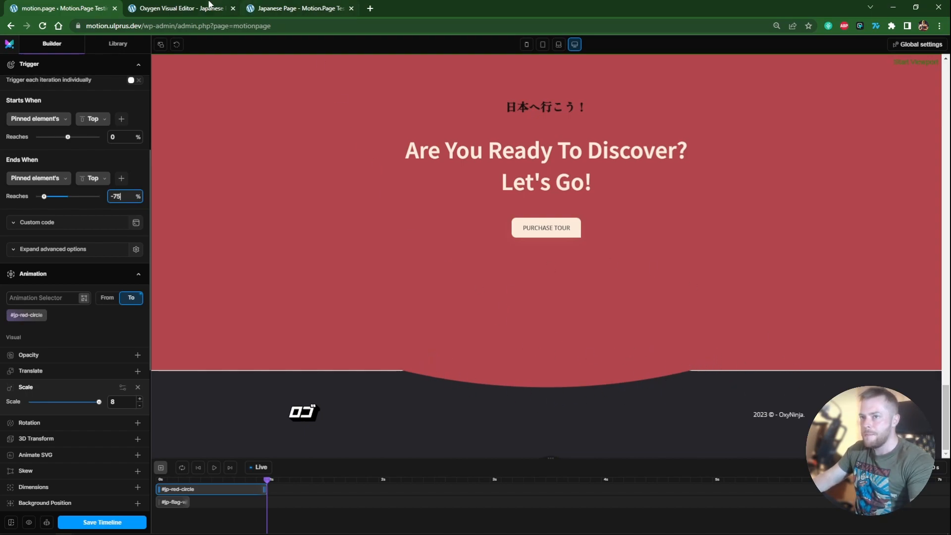
Step: Switch to the Oxygen editor, set the Pin Trigger 2 div's overflow to hidden, and save the page
{"action": "left_click", "coordinate": [209, 4]}
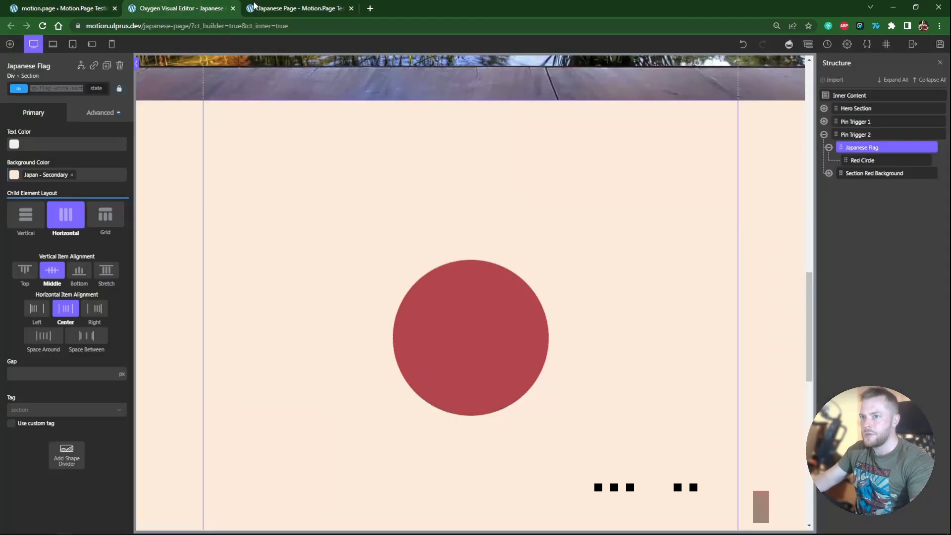
{"action": "left_click", "coordinate": [851, 137]}
{"action": "left_click", "coordinate": [83, 115]}
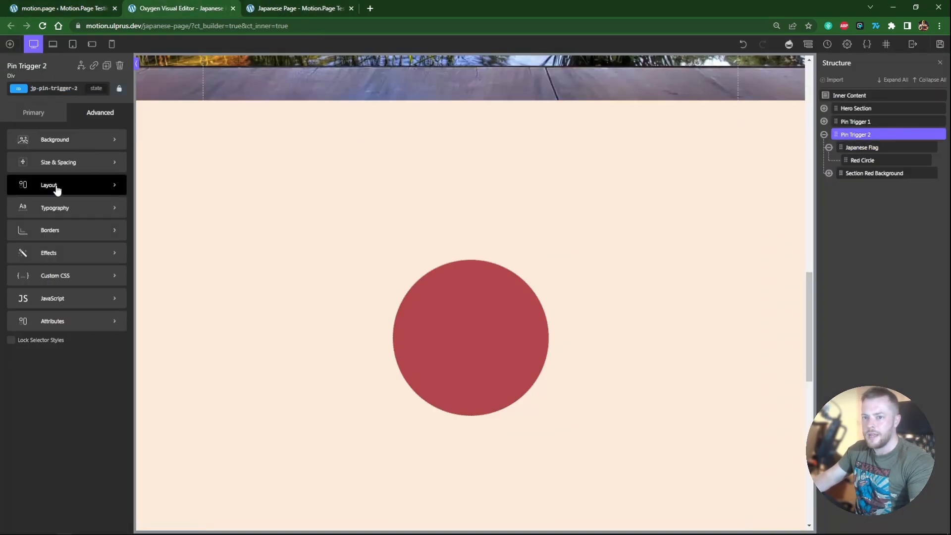
{"action": "left_click", "coordinate": [57, 186]}
{"action": "scroll", "coordinate": [23, 359], "scroll_direction": "down", "scroll_amount": 4}
{"action": "left_click", "coordinate": [64, 372]}
{"action": "key", "text": "ctrl+s"}
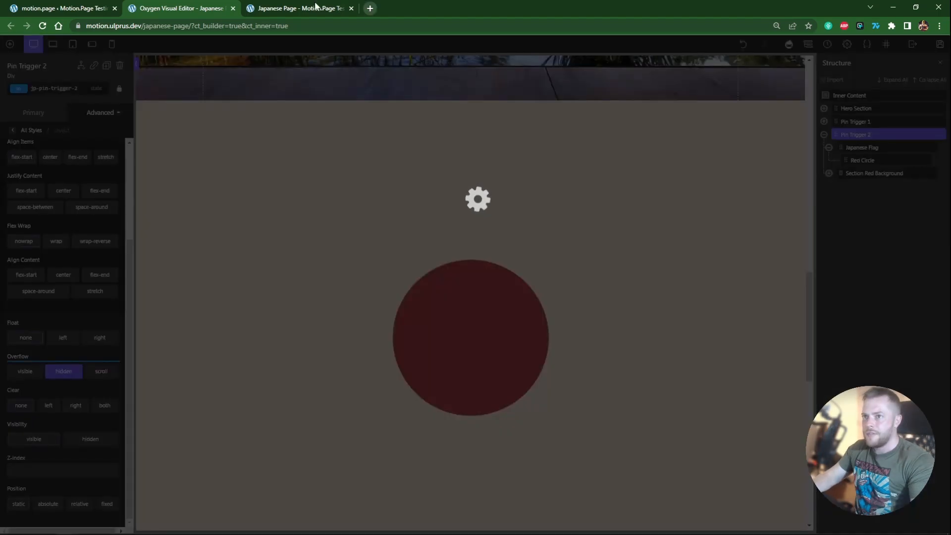
Step: Switch to the Motion.page builder and scroll its preview down to the flag section to check the circle's clipping
{"action": "left_click", "coordinate": [272, 6]}
{"action": "left_click", "coordinate": [83, 6]}
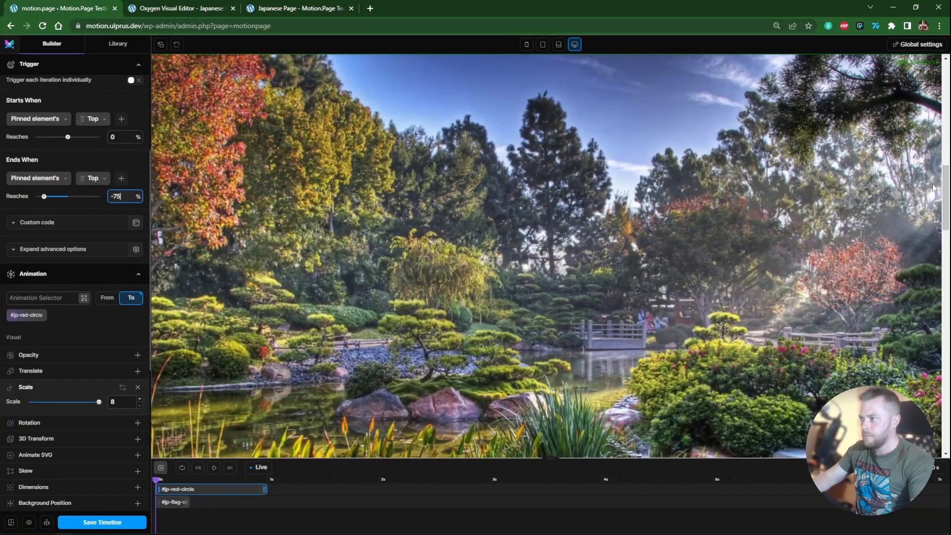
{"action": "left_click_drag", "start_coordinate": [945, 181], "coordinate": [944, 259]}
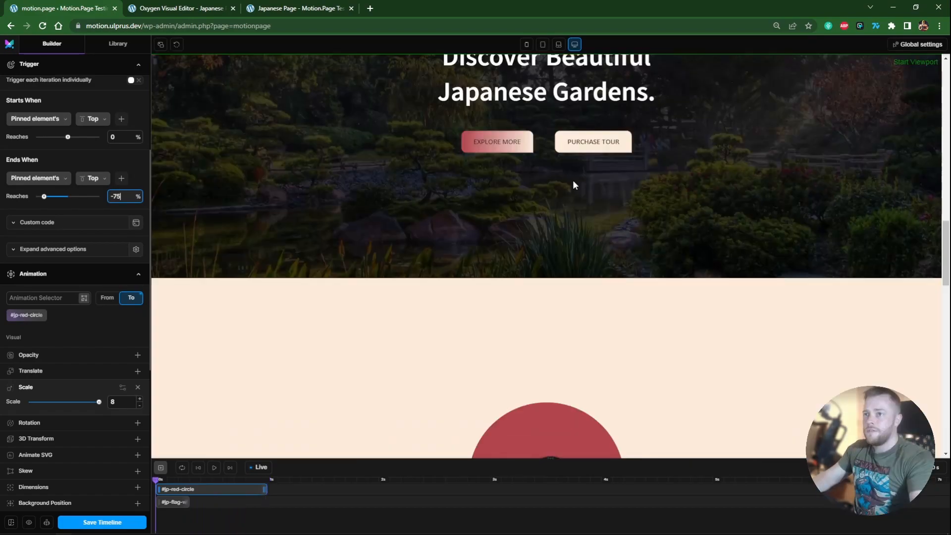
Step: Return to the Oxygen editor and set the Pin Trigger 2 div's position to relative
{"action": "left_click", "coordinate": [279, 10]}
{"action": "left_click", "coordinate": [210, 10]}
{"action": "left_click", "coordinate": [828, 148]}
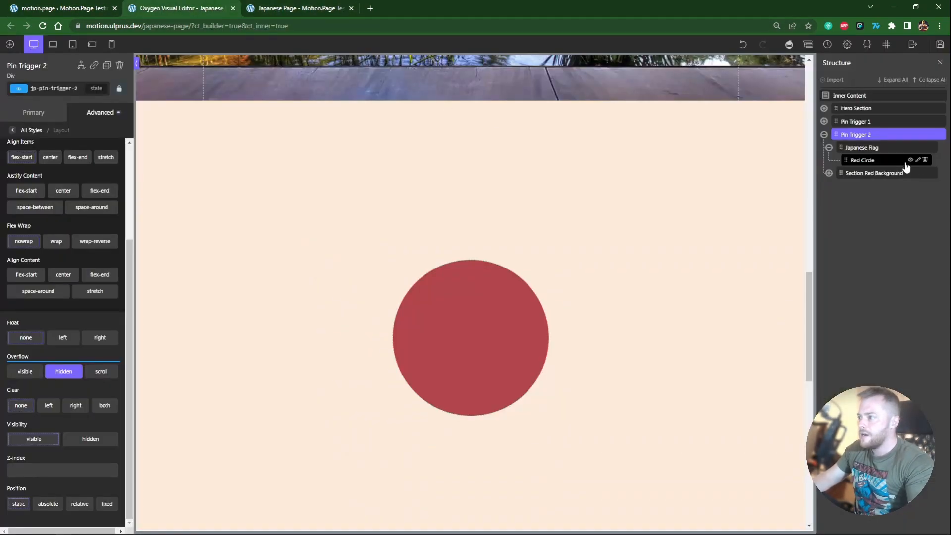
{"action": "left_click", "coordinate": [829, 148]}
{"action": "left_click", "coordinate": [868, 148]}
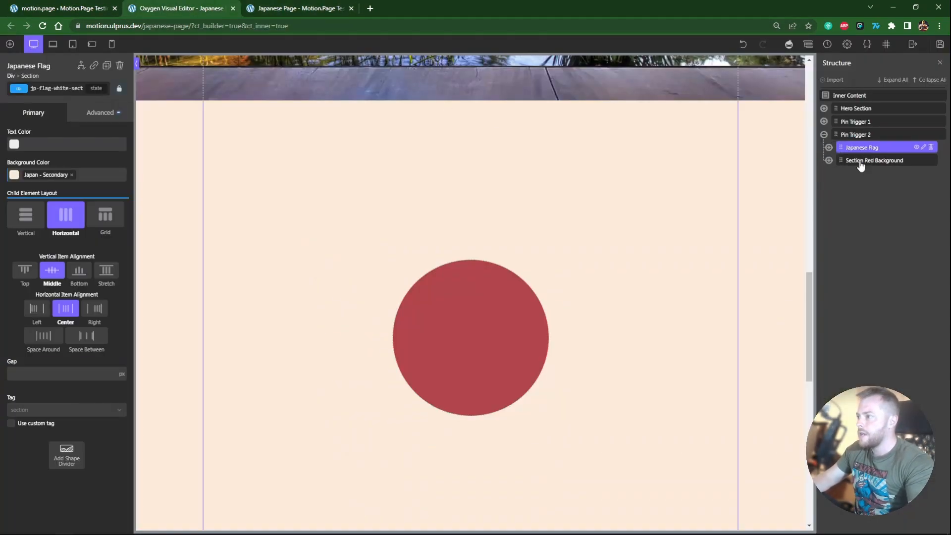
{"action": "left_click", "coordinate": [855, 135]}
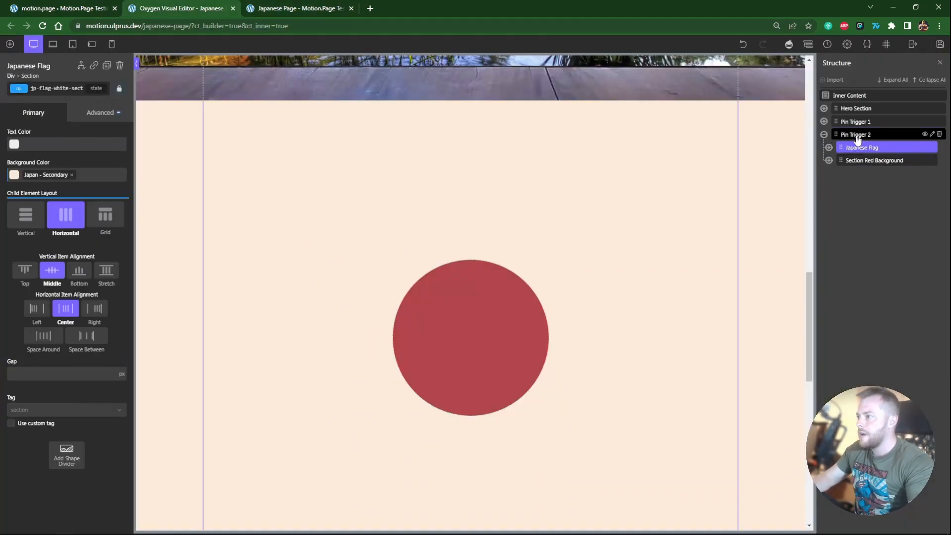
{"action": "left_click", "coordinate": [91, 115]}
{"action": "left_click", "coordinate": [57, 189]}
{"action": "scroll", "coordinate": [81, 495], "scroll_direction": "down", "scroll_amount": 3}
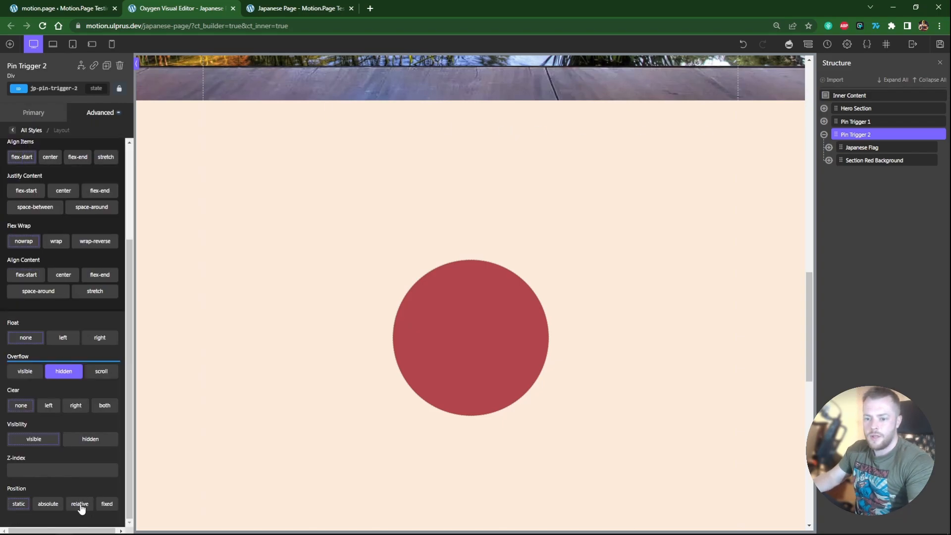
{"action": "left_click", "coordinate": [80, 504]}
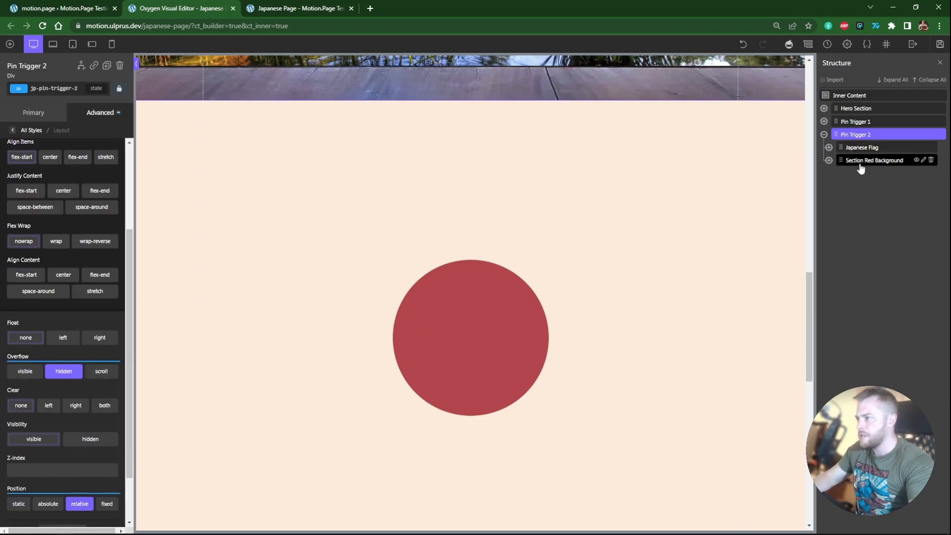
Step: Try absolute positioning on the Section Red Background inside Pin Trigger 2
{"action": "left_click", "coordinate": [876, 165]}
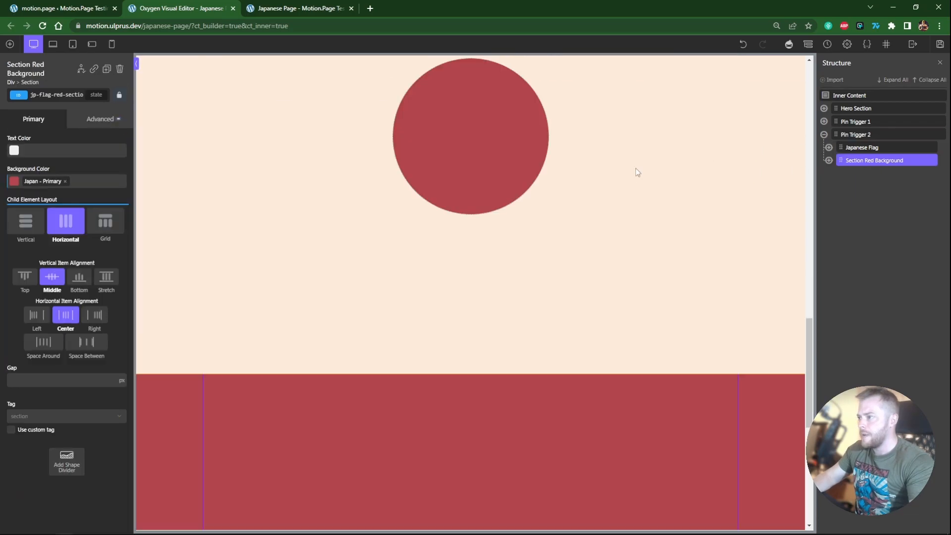
{"action": "left_click", "coordinate": [102, 121]}
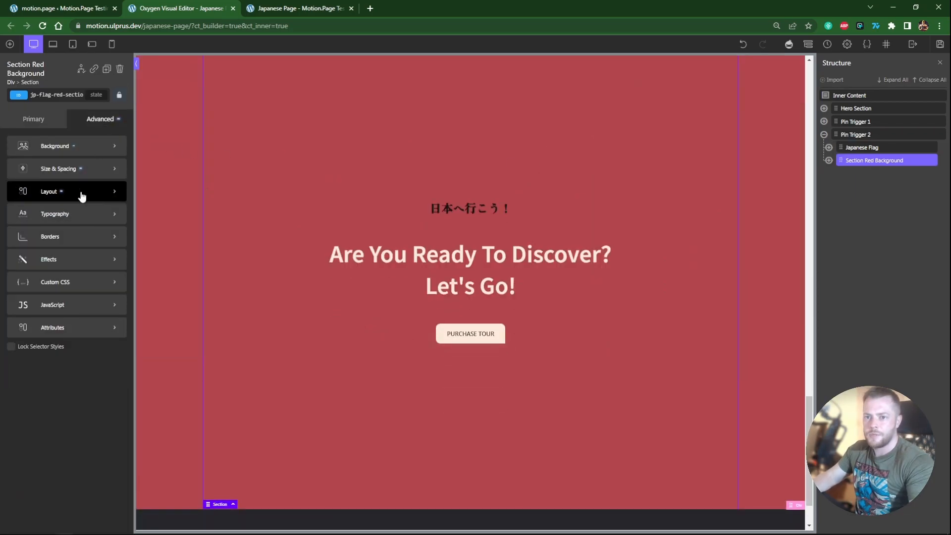
{"action": "left_click", "coordinate": [82, 195]}
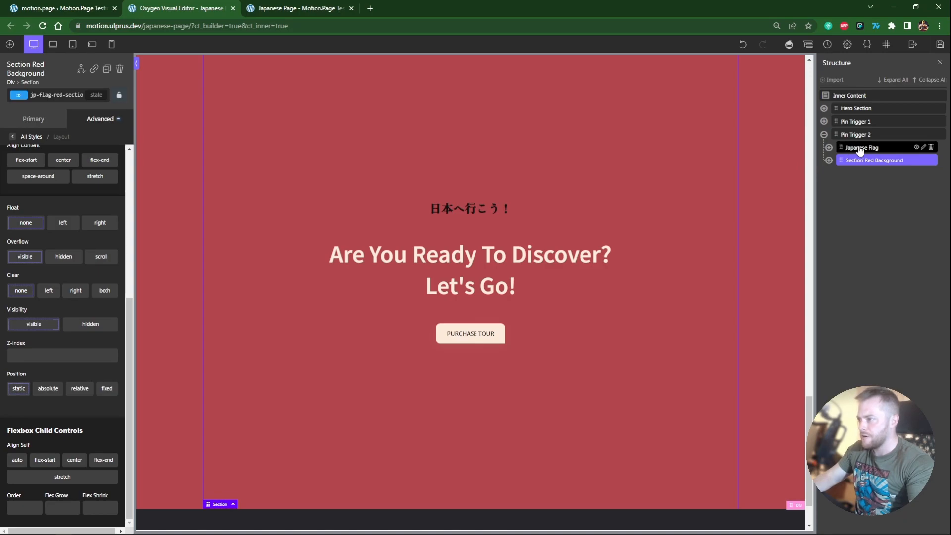
{"action": "left_click", "coordinate": [48, 389]}
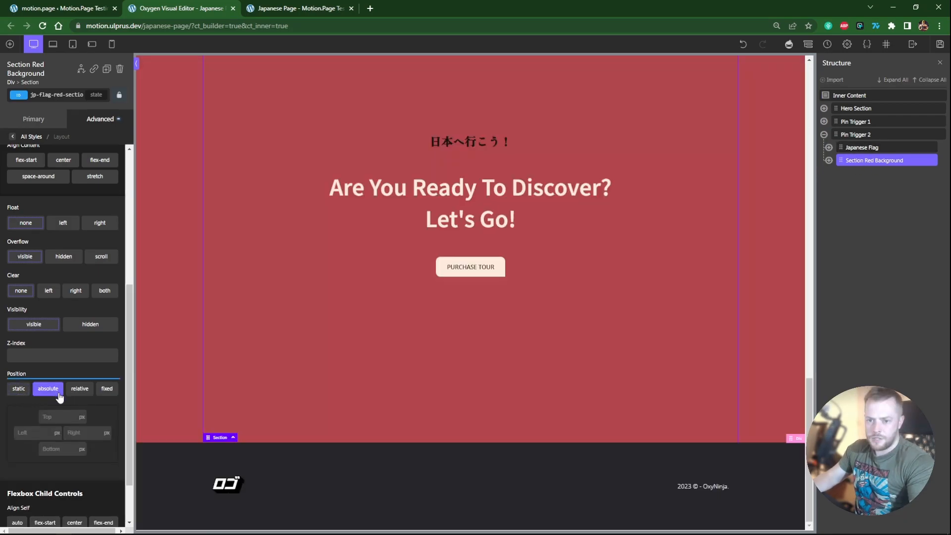
Step: Compare Pin Trigger 1's Hole section with Pin Trigger 2 and its Japanese Flag section in the page structure
{"action": "left_click", "coordinate": [855, 149]}
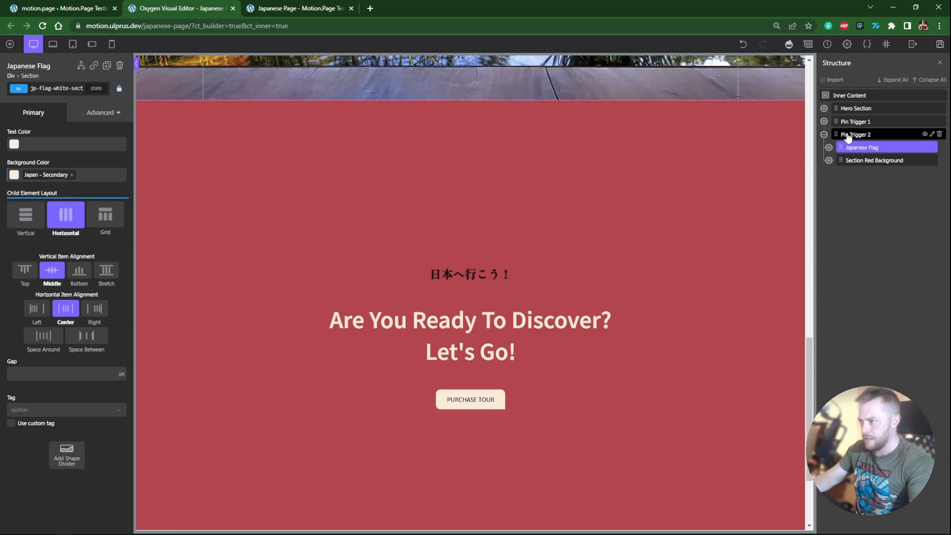
{"action": "left_click", "coordinate": [849, 135]}
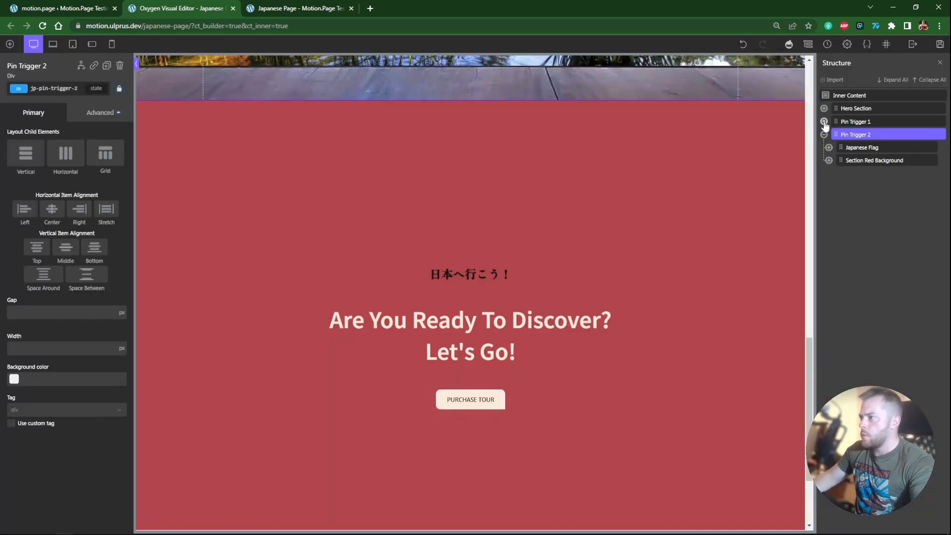
{"action": "left_click", "coordinate": [824, 122]}
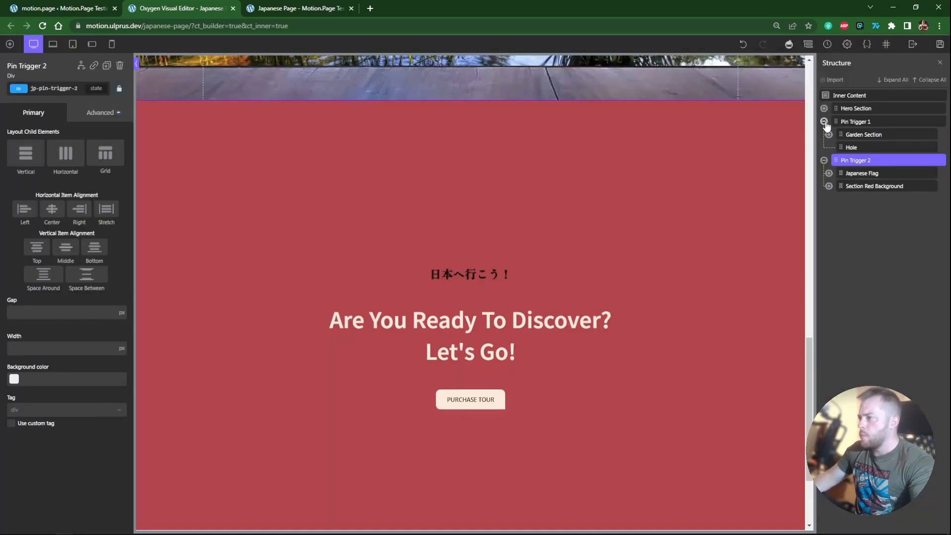
{"action": "left_click", "coordinate": [850, 148]}
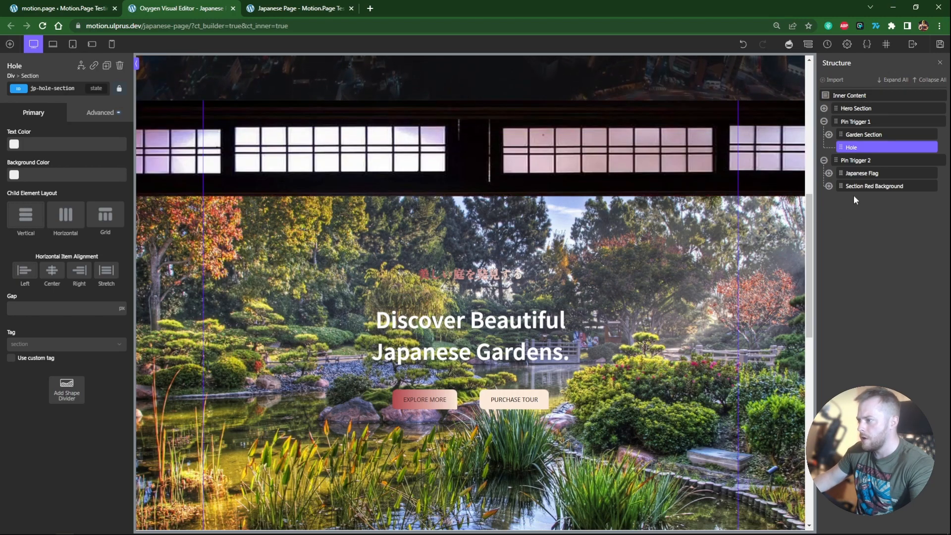
{"action": "left_click", "coordinate": [852, 174]}
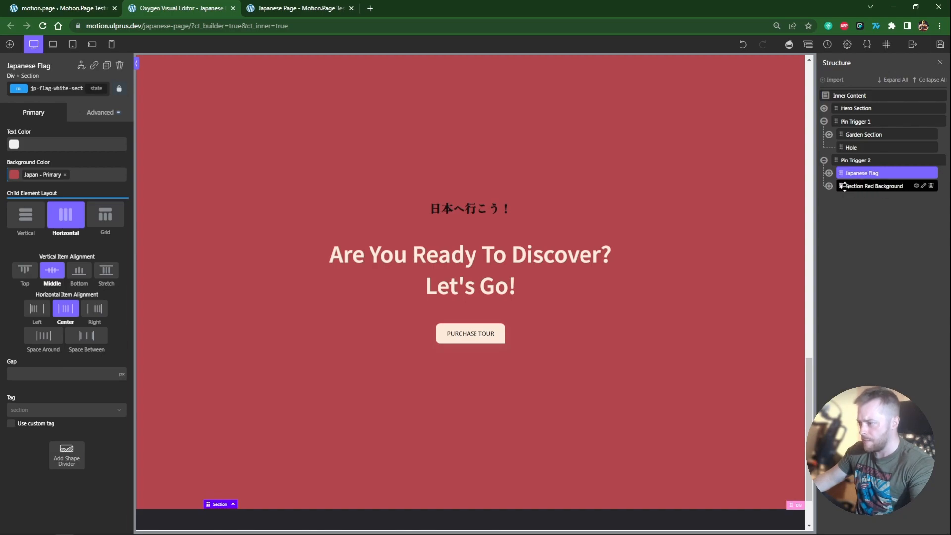
Step: Move the Section Red Background above the Japanese Flag inside Pin Trigger 2
{"action": "left_click", "coordinate": [828, 186]}
{"action": "left_click", "coordinate": [828, 186]}
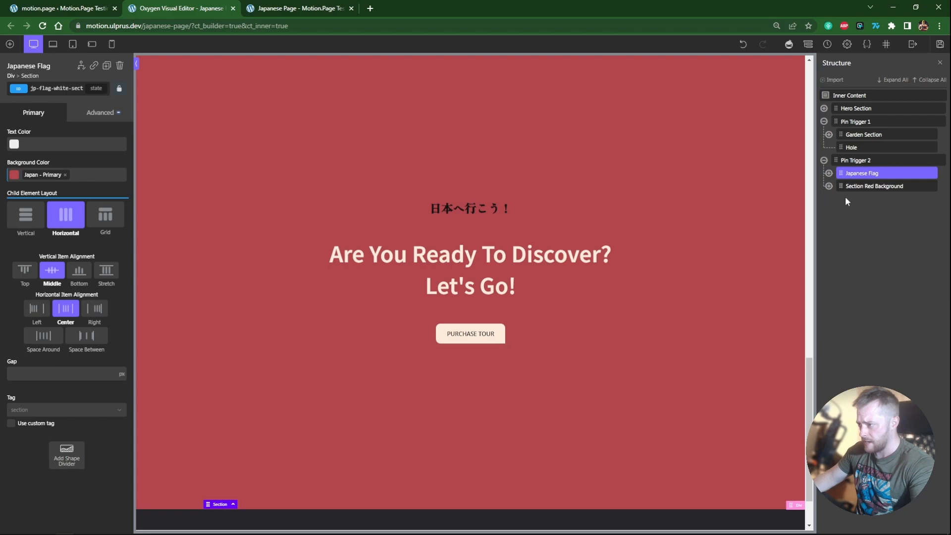
{"action": "left_click_drag", "start_coordinate": [846, 186], "coordinate": [843, 175]}
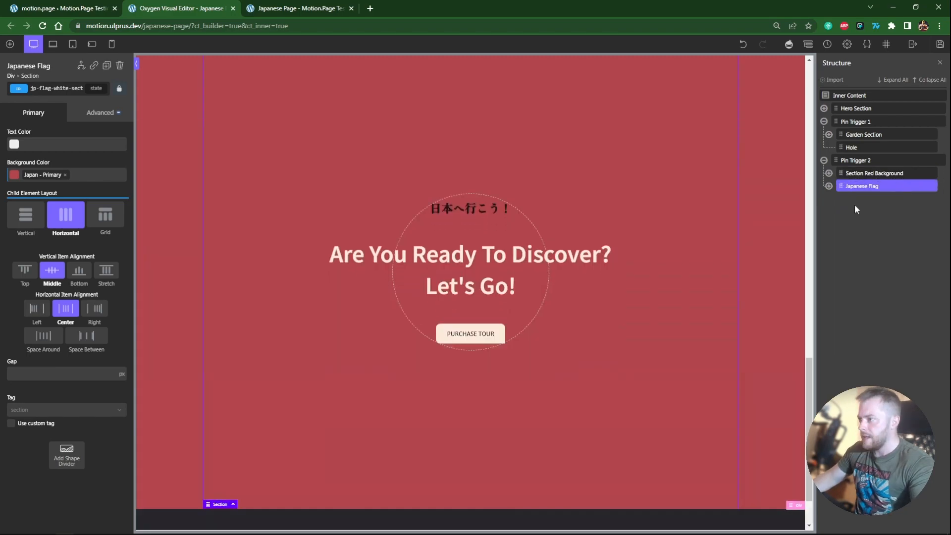
Step: Review the layout settings of Pin Trigger 2, Section Red Background and Japanese Flag, checking each one's overflow and position
{"action": "left_click", "coordinate": [859, 162]}
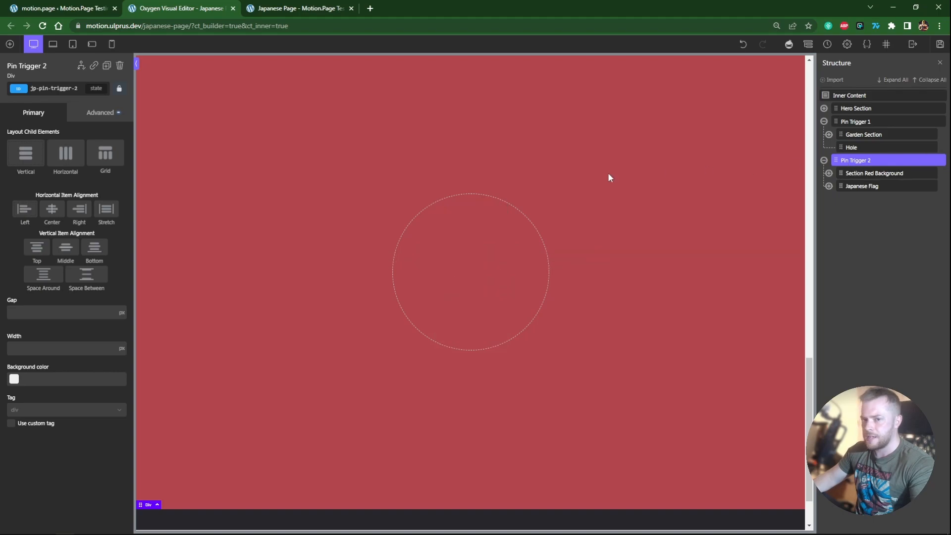
{"action": "left_click", "coordinate": [114, 113]}
{"action": "left_click", "coordinate": [65, 184]}
{"action": "scroll", "coordinate": [87, 295], "scroll_direction": "down", "scroll_amount": 6}
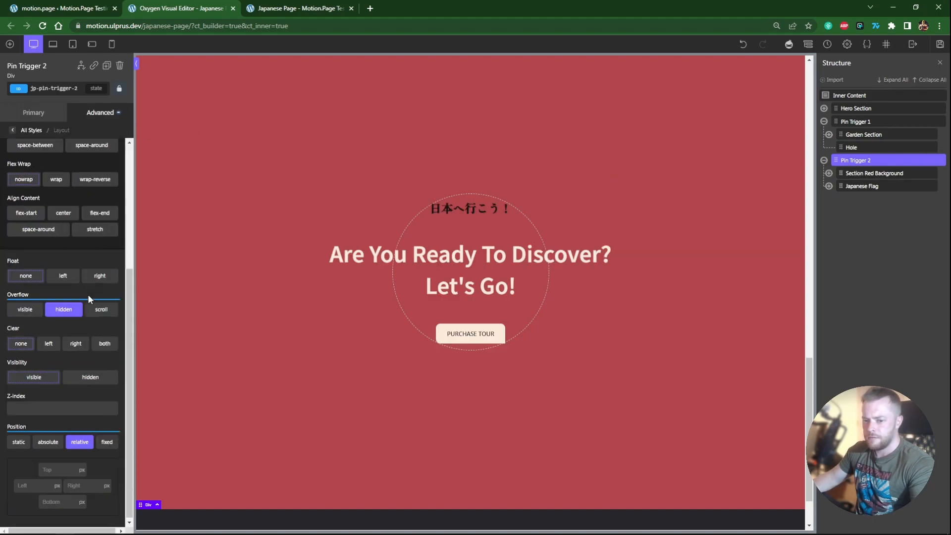
{"action": "left_click", "coordinate": [80, 440]}
{"action": "left_click", "coordinate": [861, 173]}
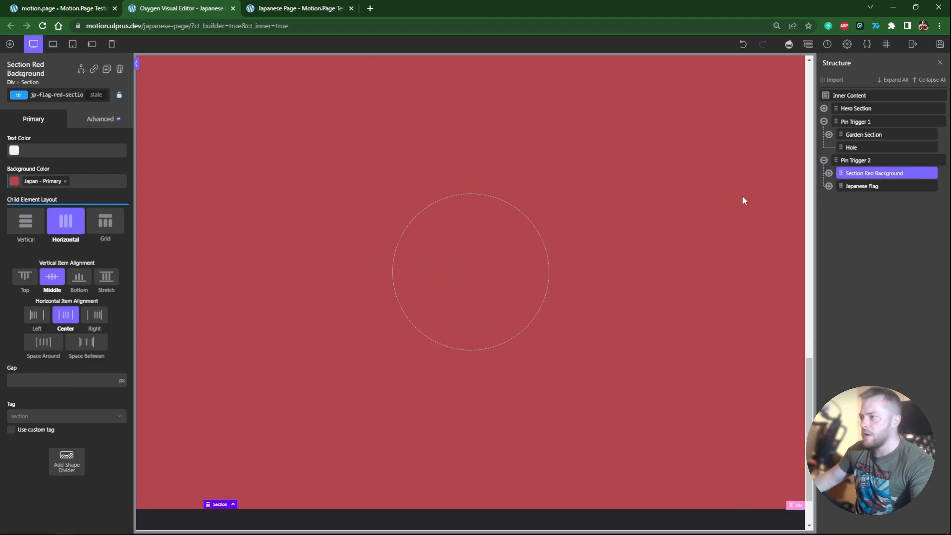
{"action": "left_click", "coordinate": [100, 119]}
{"action": "left_click", "coordinate": [81, 193]}
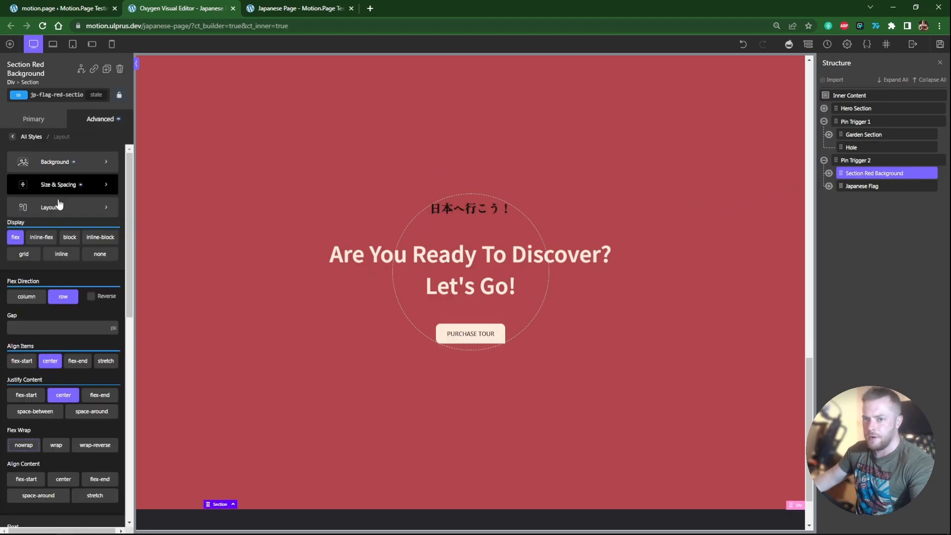
{"action": "scroll", "coordinate": [77, 277], "scroll_direction": "down", "scroll_amount": 8}
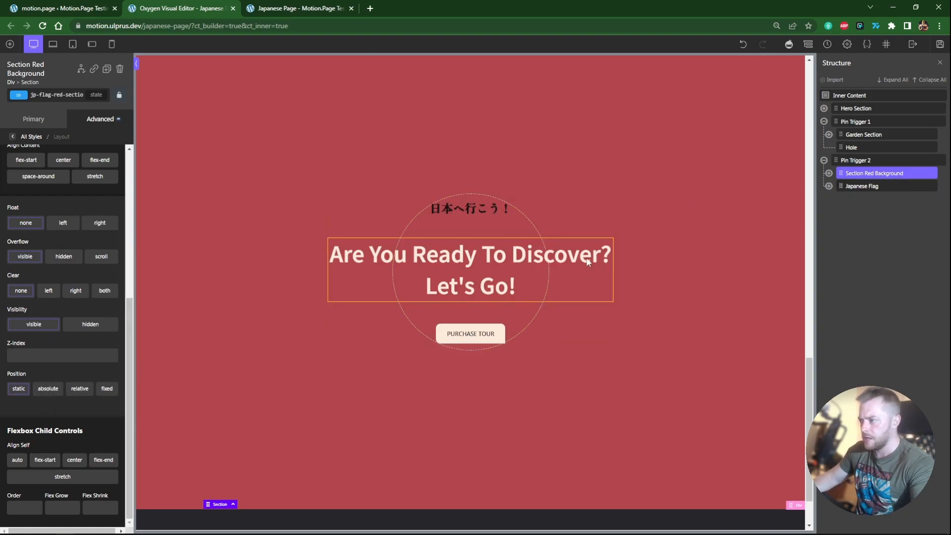
{"action": "left_click", "coordinate": [867, 192]}
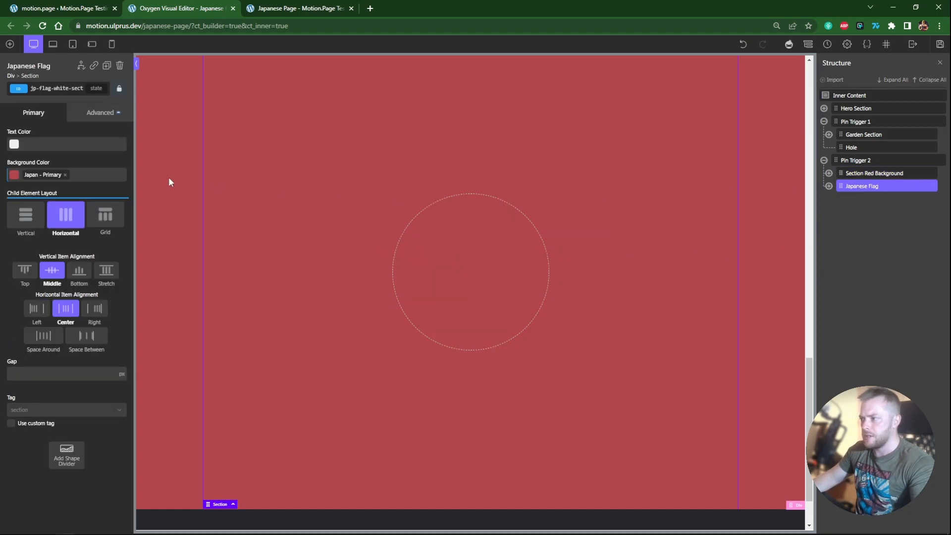
{"action": "left_click", "coordinate": [100, 113]}
{"action": "left_click", "coordinate": [42, 191]}
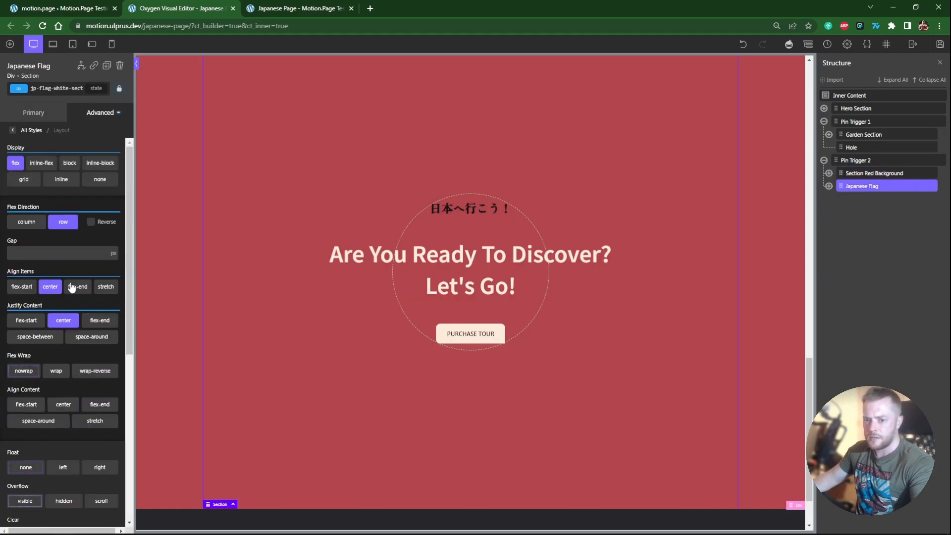
{"action": "scroll", "coordinate": [64, 297], "scroll_direction": "down", "scroll_amount": 5}
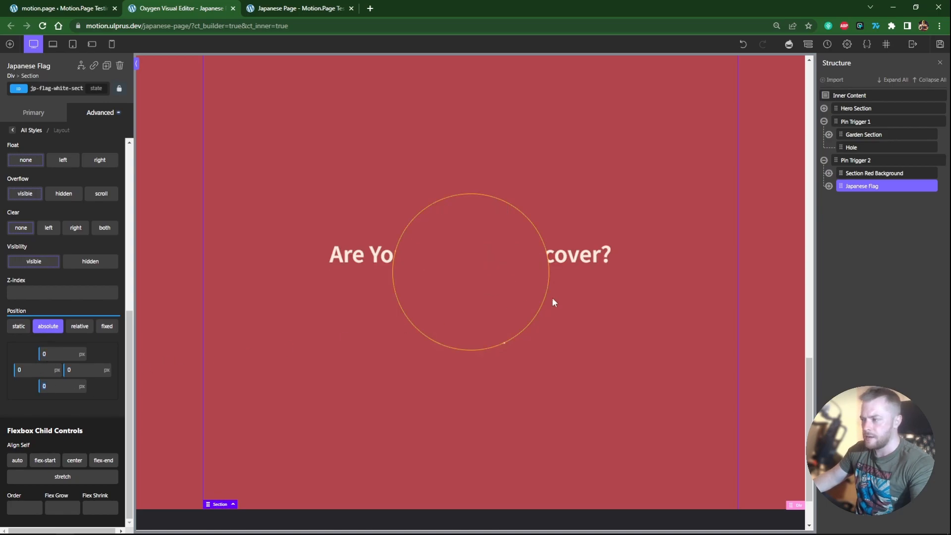
Step: Set the Section Red Background's background colour to violet - Secondary and save the page
{"action": "left_click", "coordinate": [867, 174]}
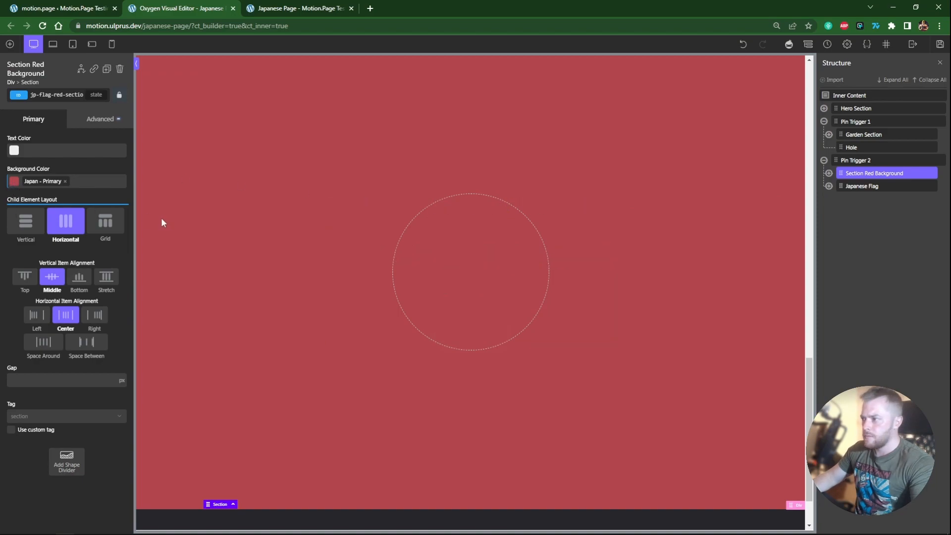
{"action": "left_click", "coordinate": [14, 181]}
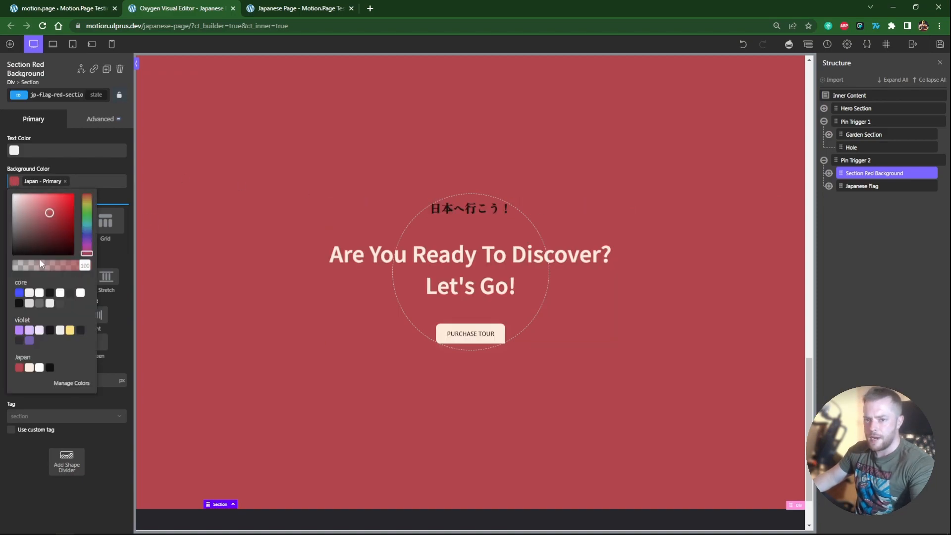
{"action": "left_click", "coordinate": [70, 330]}
{"action": "left_click", "coordinate": [940, 44]}
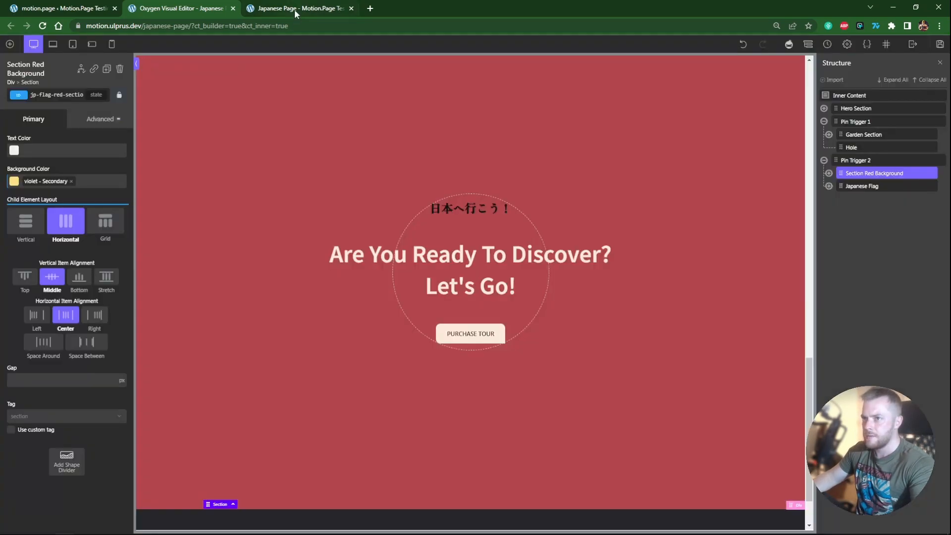
Step: Reload the live Japanese page and scroll down to the flag section to check how the two sections stack
{"action": "left_click", "coordinate": [294, 9]}
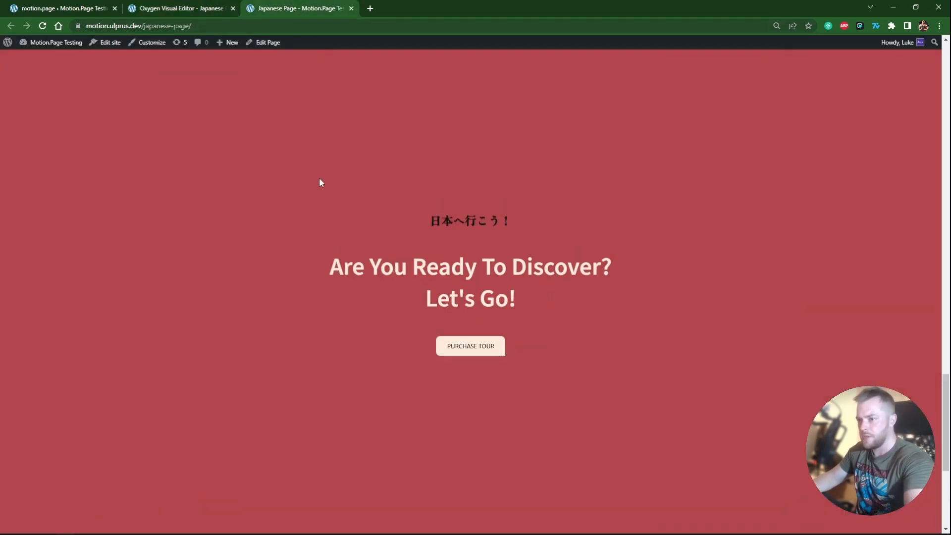
{"action": "key", "text": "F5"}
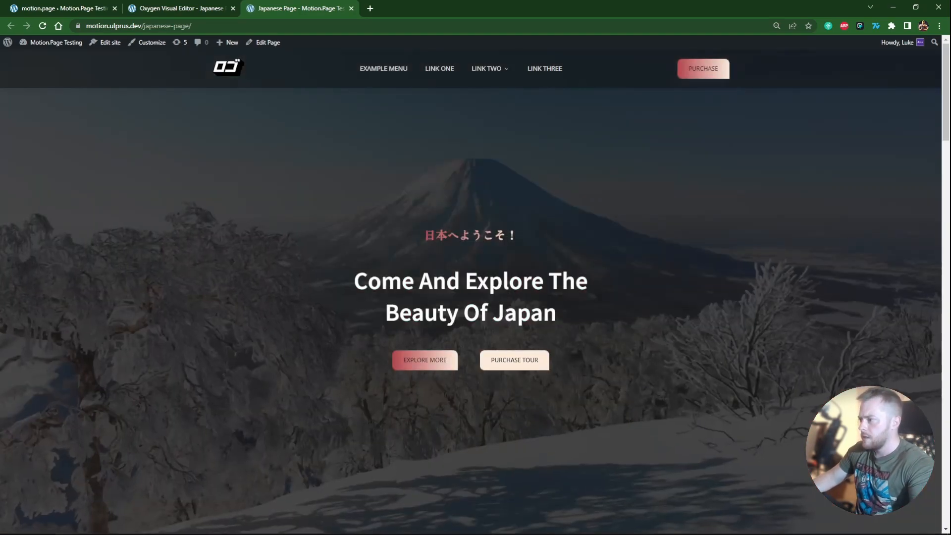
{"action": "left_click_drag", "start_coordinate": [946, 132], "coordinate": [946, 393]}
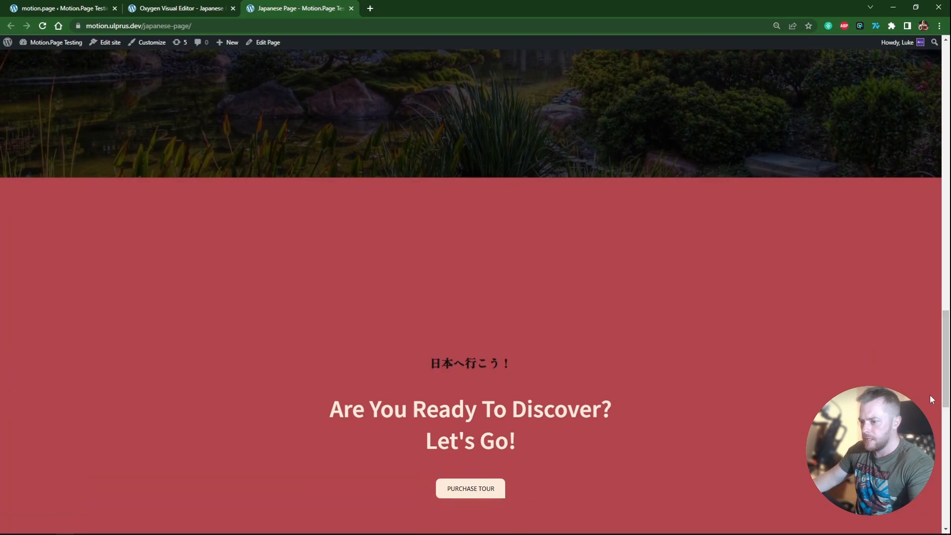
Step: Switch to the Oxygen editor and set the Japanese Flag section's background colour to Japan - Secondary
{"action": "left_click", "coordinate": [199, 9]}
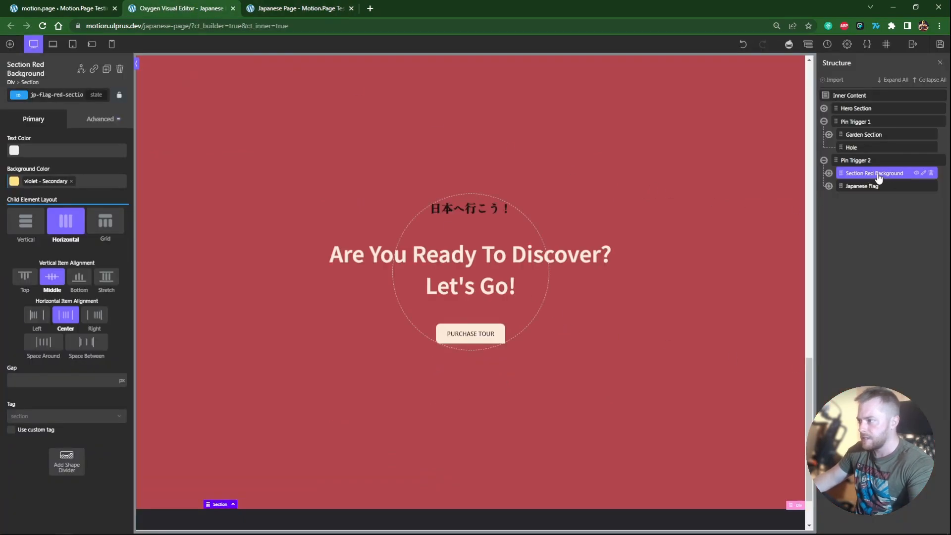
{"action": "left_click", "coordinate": [865, 187]}
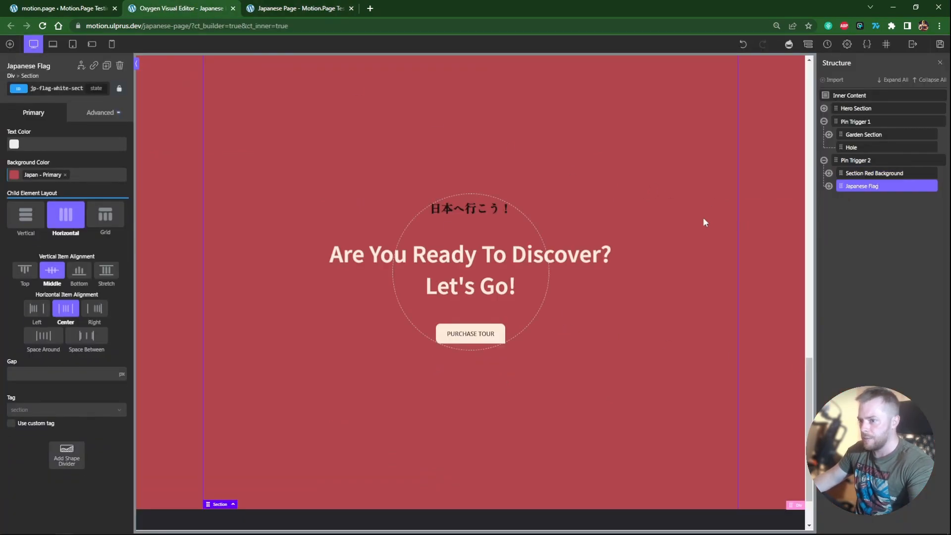
{"action": "left_click", "coordinate": [13, 176]}
{"action": "left_click", "coordinate": [30, 364]}
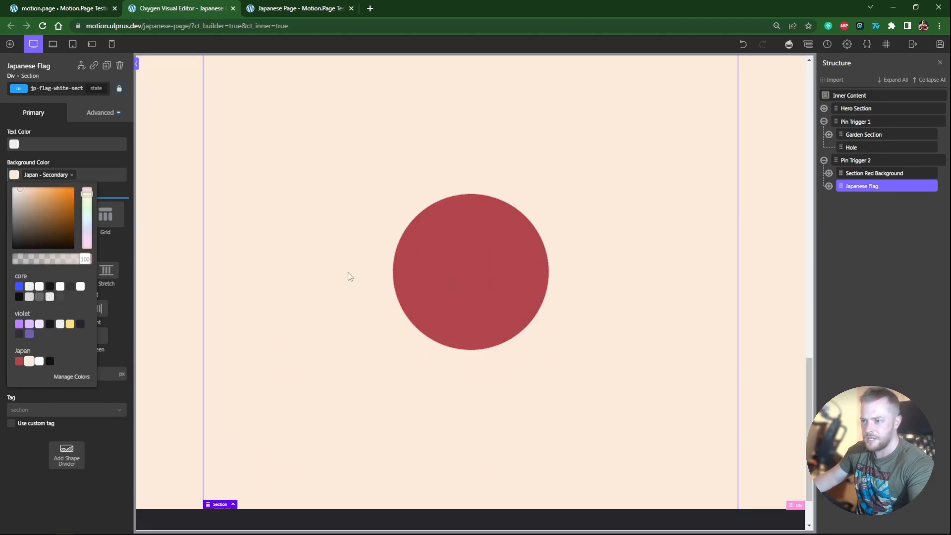
Step: Reload the live Japanese page and scroll through the flag section to check how the red circle grows over the text
{"action": "left_click", "coordinate": [300, 8]}
{"action": "key", "text": "F5"}
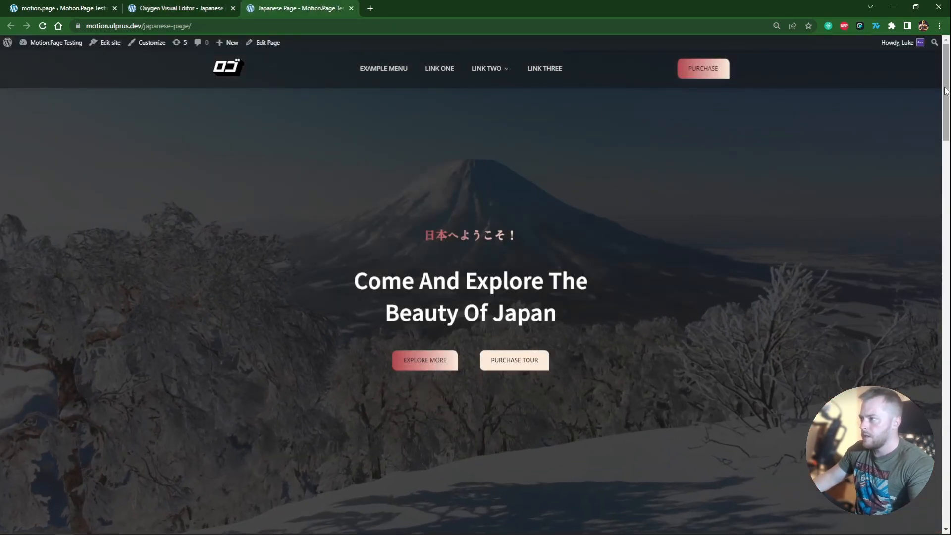
{"action": "scroll", "coordinate": [933, 281], "scroll_direction": "down", "scroll_amount": 10}
{"action": "scroll", "coordinate": [934, 281], "scroll_direction": "down", "scroll_amount": 8}
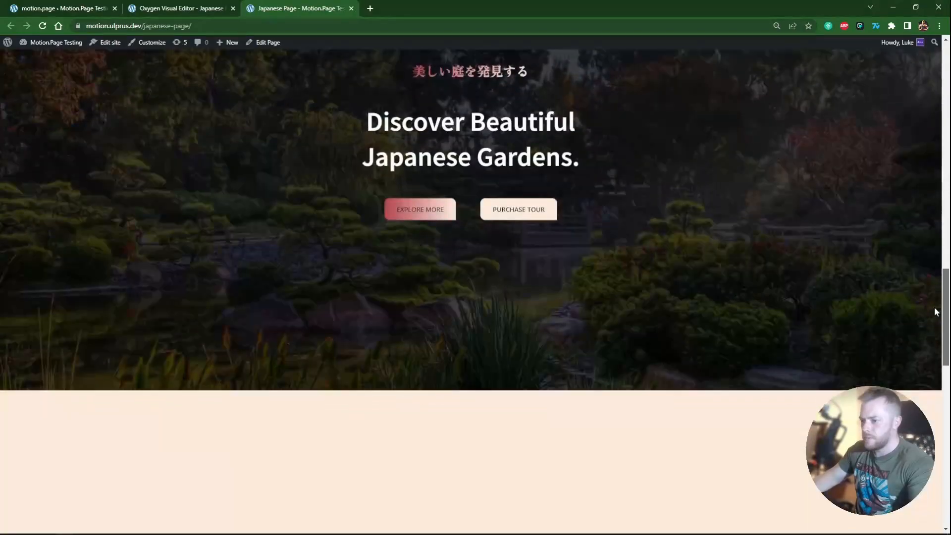
{"action": "left_click_drag", "start_coordinate": [939, 370], "coordinate": [940, 376]}
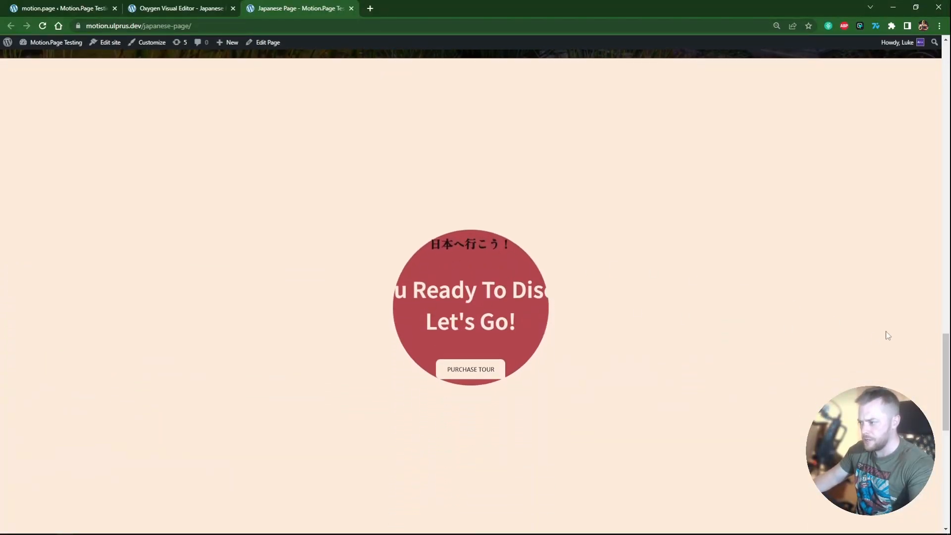
{"action": "left_click_drag", "start_coordinate": [946, 358], "coordinate": [947, 380]}
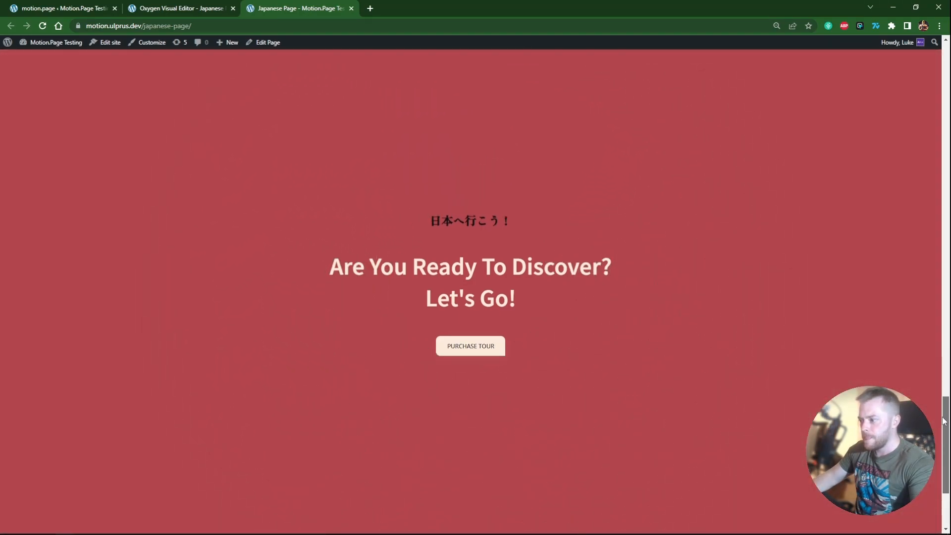
{"action": "left_click_drag", "start_coordinate": [943, 432], "coordinate": [946, 379]}
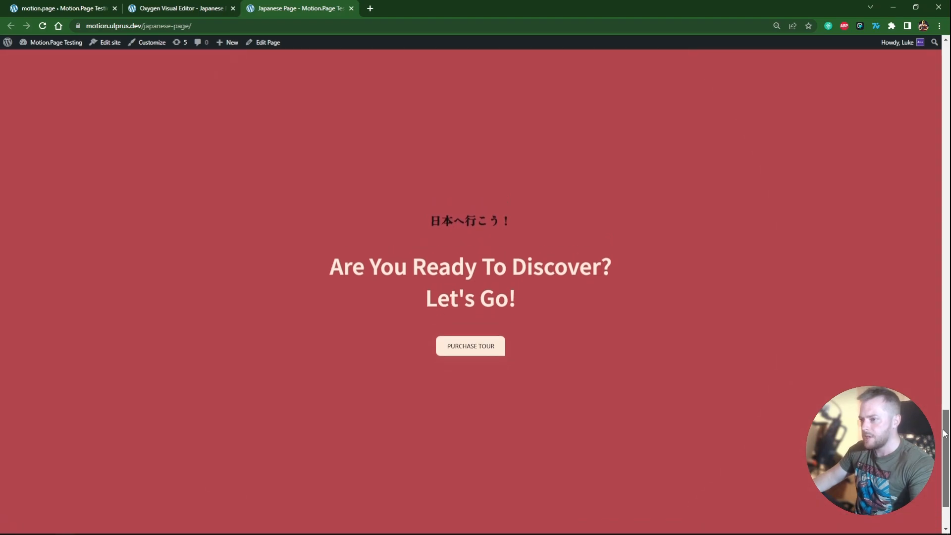
Step: Switch to the Motion.page builder, duplicate the #jp-flag-white-section animation and place the copy at the end of the #jp-red-circle animation
{"action": "left_click", "coordinate": [212, 9]}
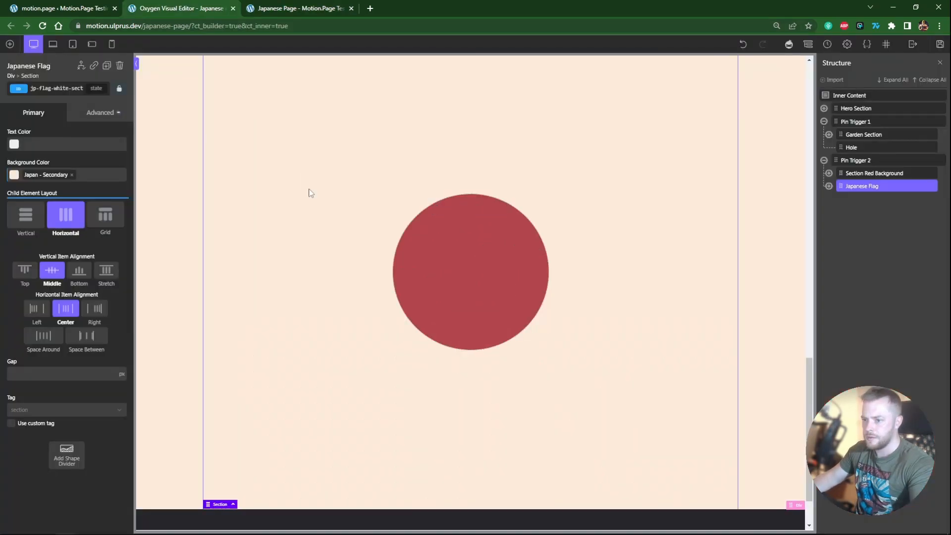
{"action": "left_click", "coordinate": [85, 7]}
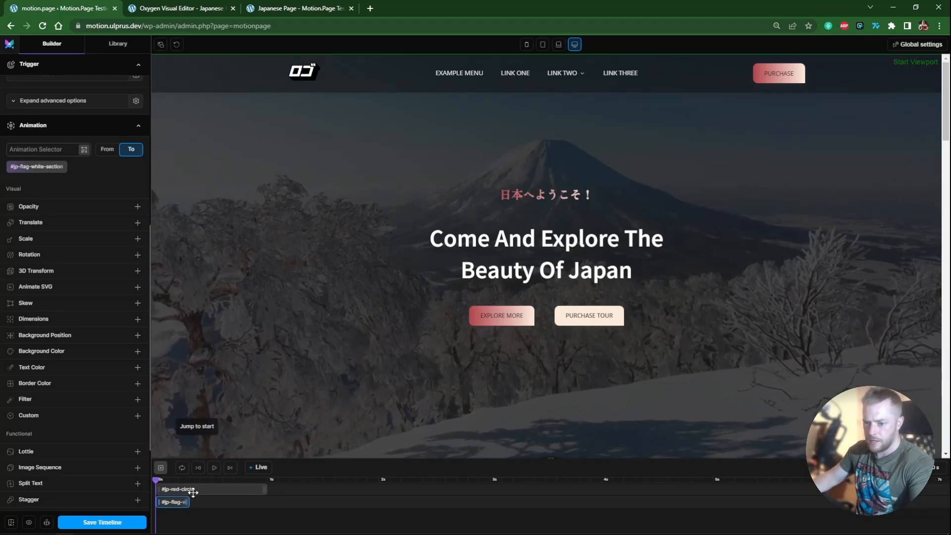
{"action": "left_click", "coordinate": [212, 489]}
{"action": "left_click", "coordinate": [171, 502]}
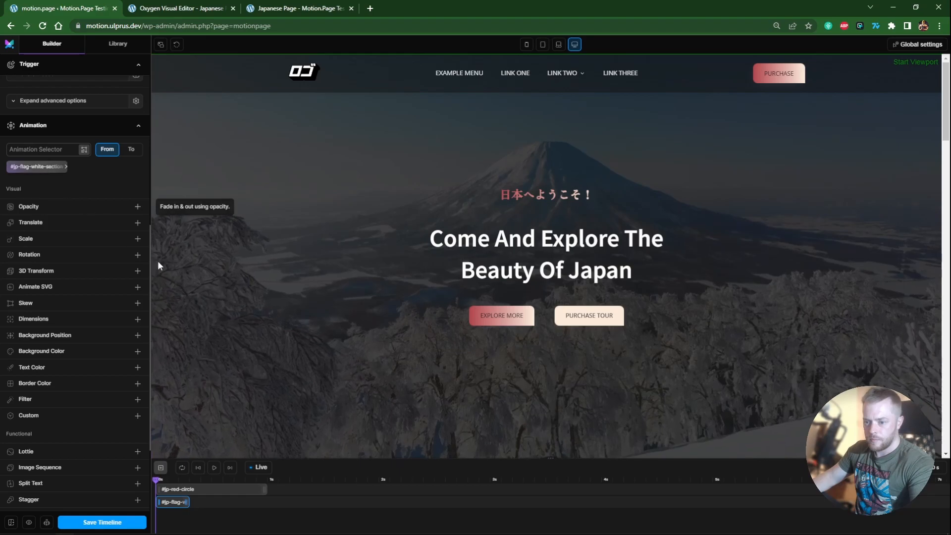
{"action": "right_click", "coordinate": [175, 502]}
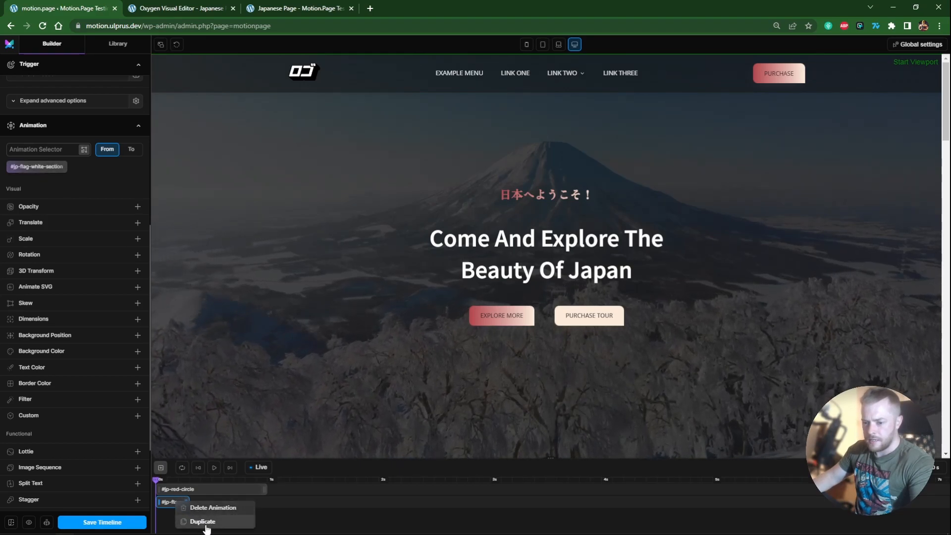
{"action": "left_click", "coordinate": [198, 521]}
{"action": "left_click_drag", "start_coordinate": [169, 516], "coordinate": [257, 515]}
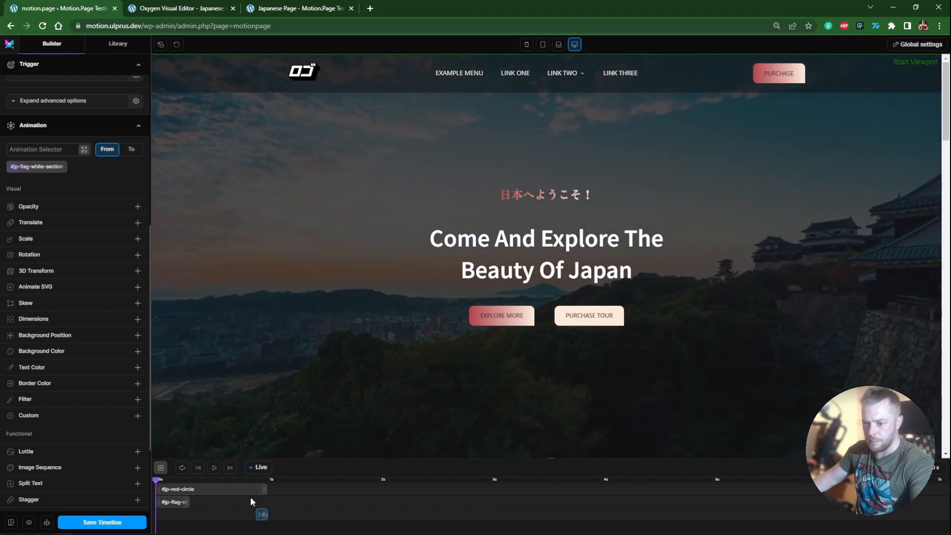
Step: Give the copied #jp-flag-white-section animation a To opacity of 0
{"action": "left_click", "coordinate": [132, 150]}
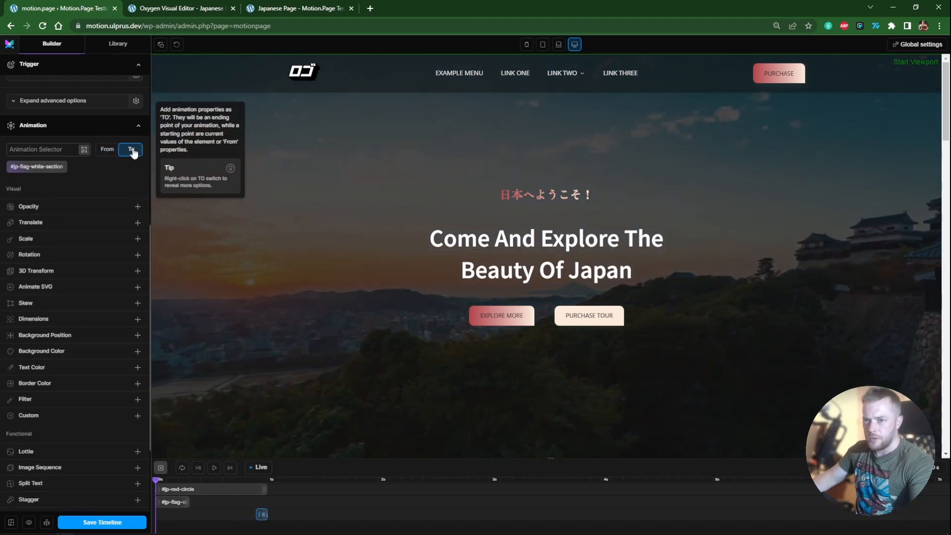
{"action": "scroll", "coordinate": [106, 337], "scroll_direction": "down", "scroll_amount": 3}
{"action": "scroll", "coordinate": [106, 349], "scroll_direction": "up", "scroll_amount": 5}
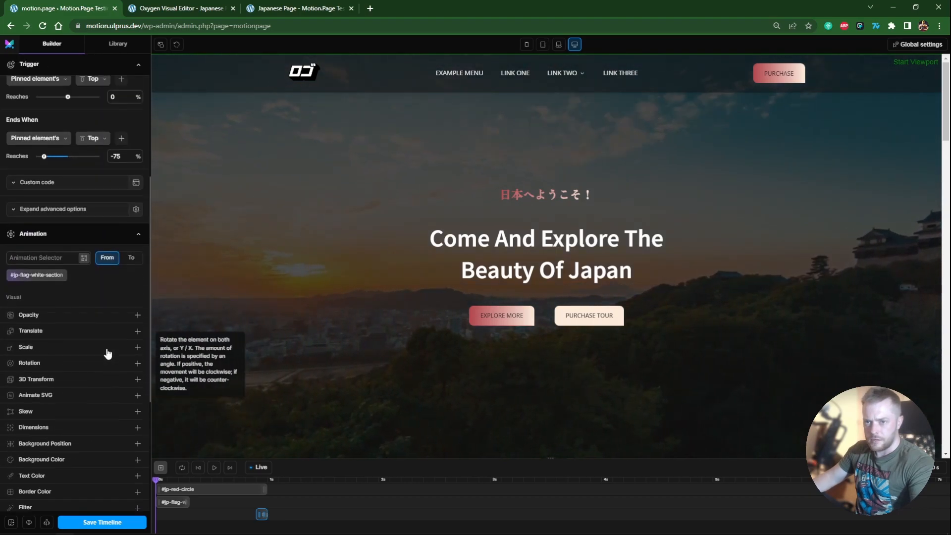
{"action": "scroll", "coordinate": [110, 346], "scroll_direction": "down", "scroll_amount": 3}
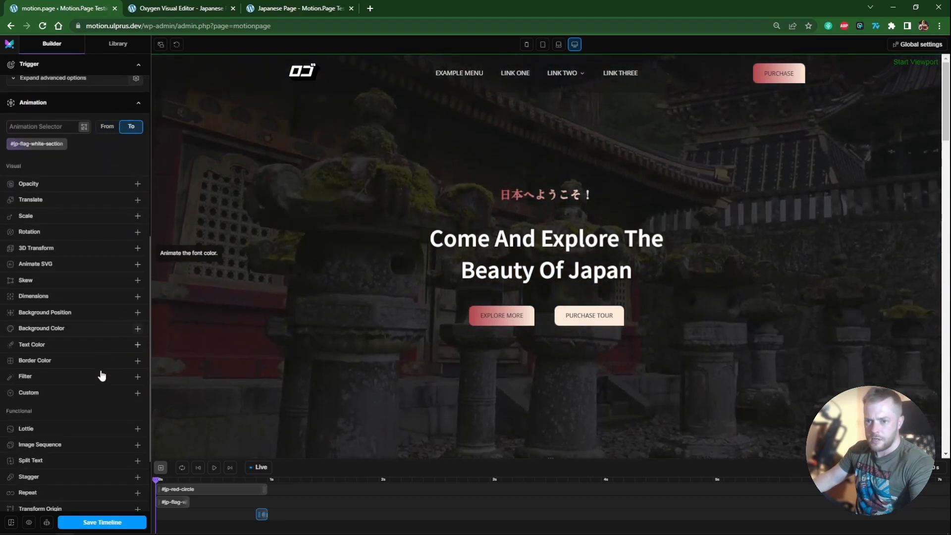
{"action": "left_click", "coordinate": [168, 502]}
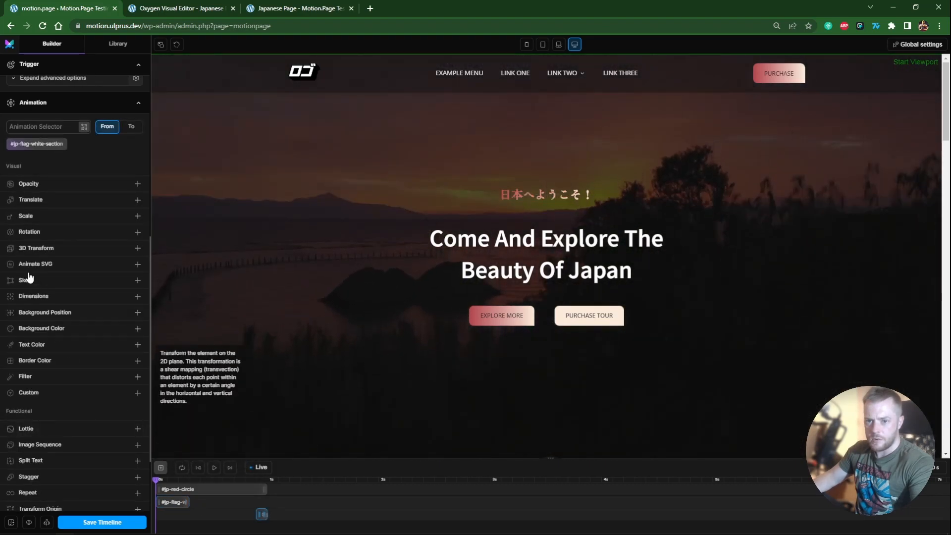
{"action": "left_click", "coordinate": [38, 185]}
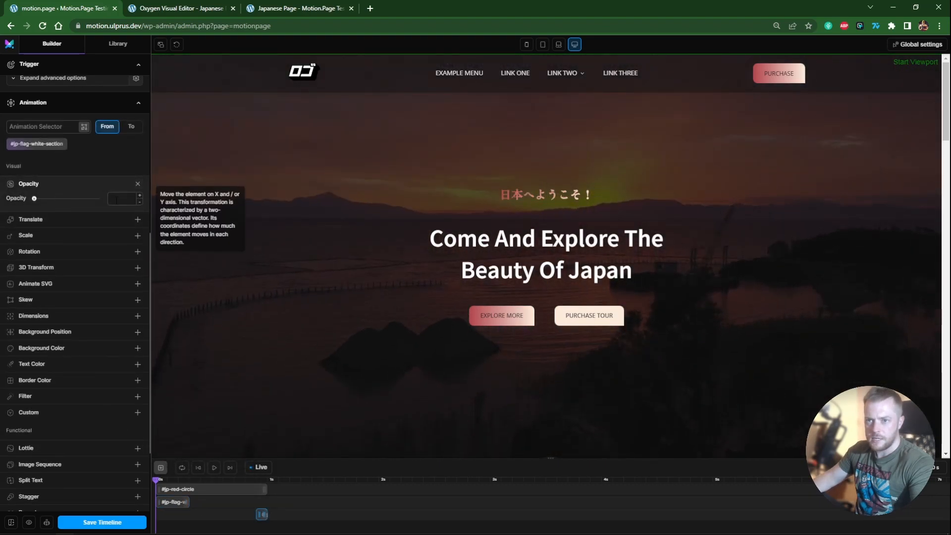
{"action": "left_click", "coordinate": [132, 127]}
{"action": "left_click", "coordinate": [91, 185]}
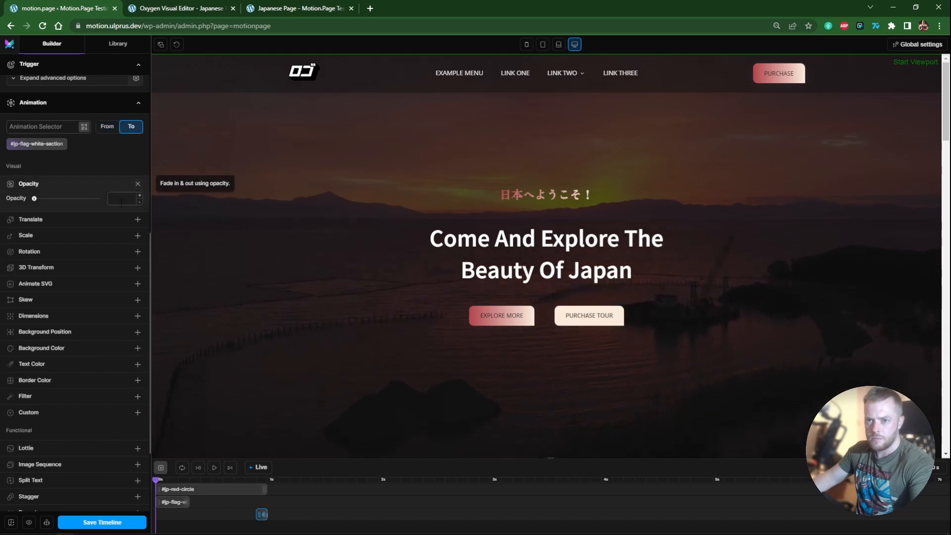
{"action": "left_click", "coordinate": [122, 198]}
{"action": "left_click", "coordinate": [105, 127]}
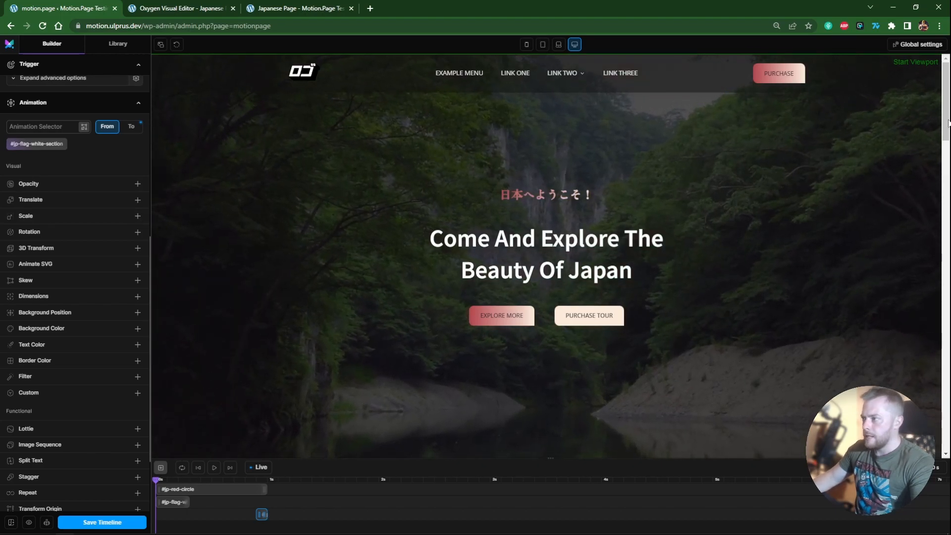
Step: Delete the original #jp-flag-white-section animation at the timeline's start and preview the flag section's scroll effect
{"action": "left_click_drag", "start_coordinate": [946, 123], "coordinate": [920, 225]}
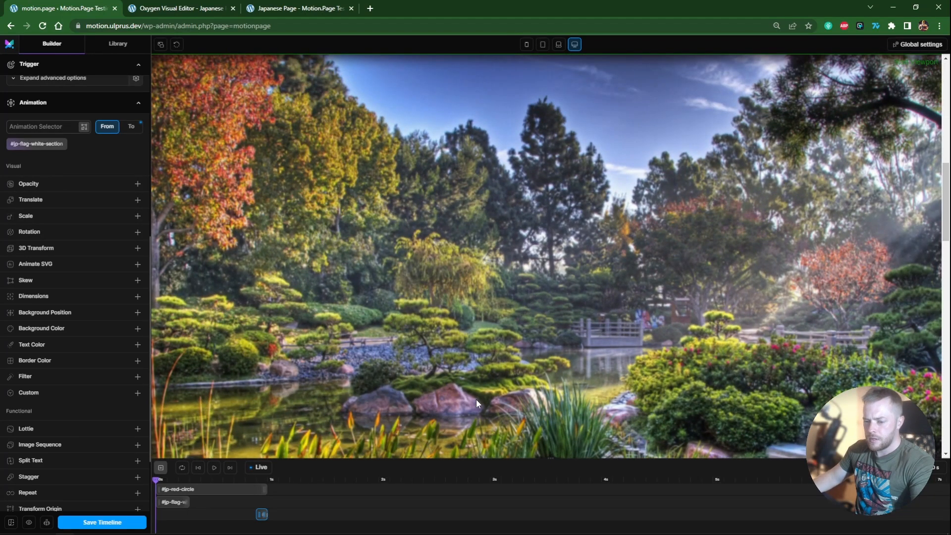
{"action": "right_click", "coordinate": [174, 502]}
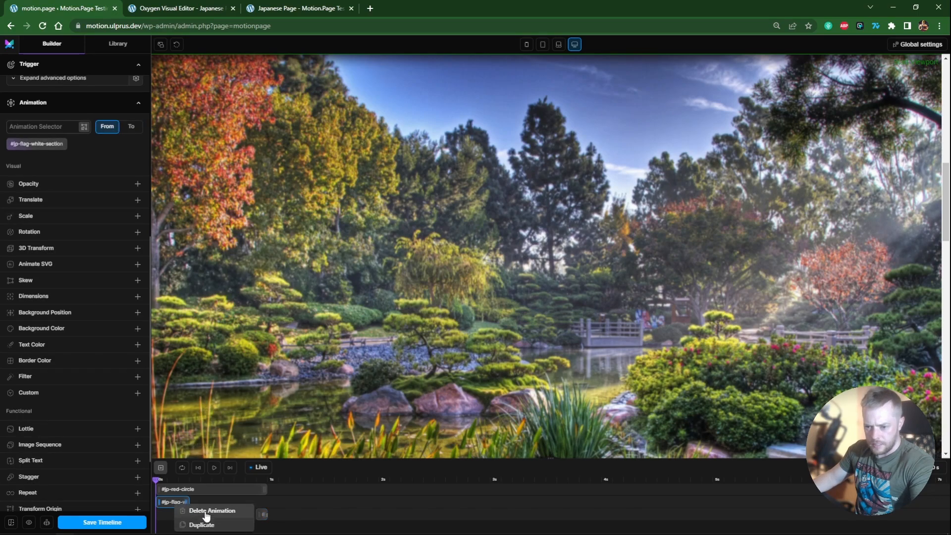
{"action": "left_click", "coordinate": [206, 511]}
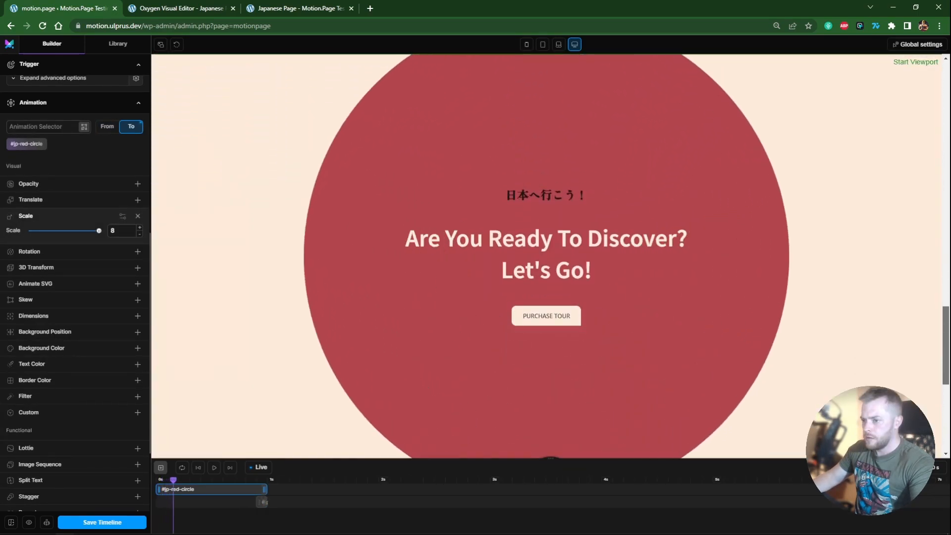
{"action": "left_click_drag", "start_coordinate": [945, 345], "coordinate": [945, 347]}
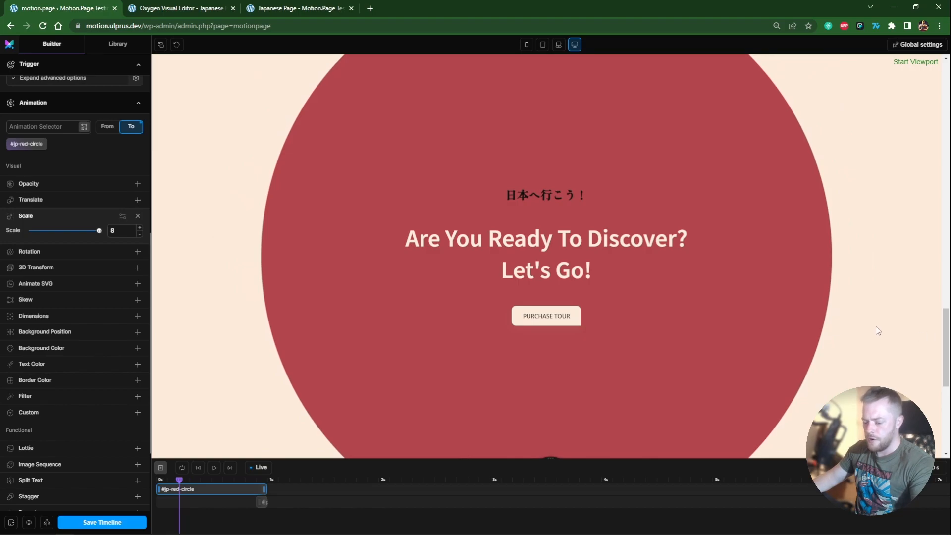
Step: Duplicate the #jp-flag-white-section fade animation and add a To background colour of #b1464d, sampled from the red circle
{"action": "right_click", "coordinate": [262, 502]}
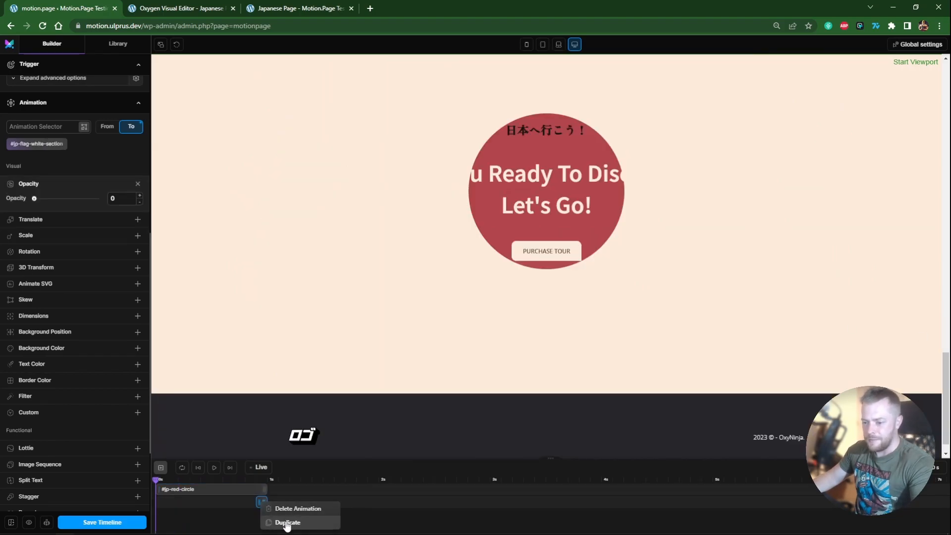
{"action": "left_click", "coordinate": [287, 523]}
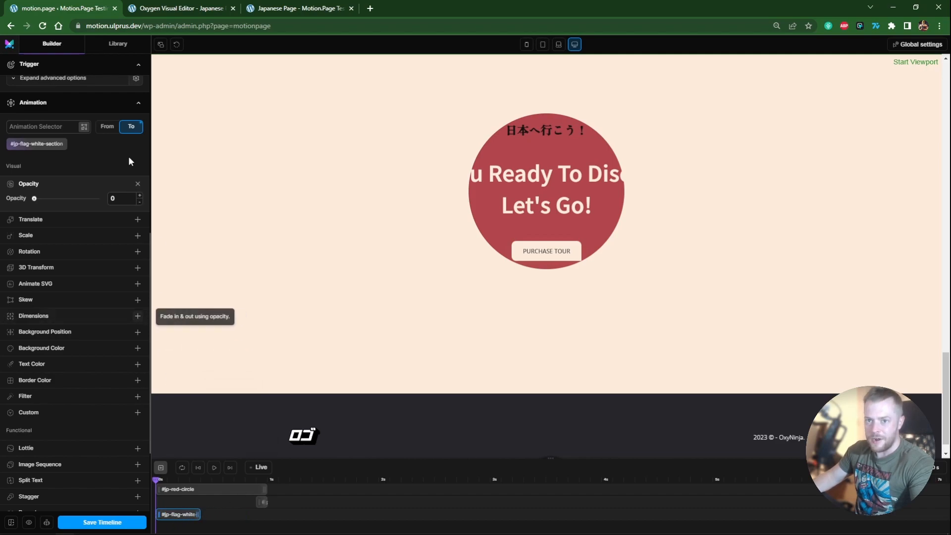
{"action": "left_click", "coordinate": [111, 128]}
{"action": "left_click", "coordinate": [132, 127]}
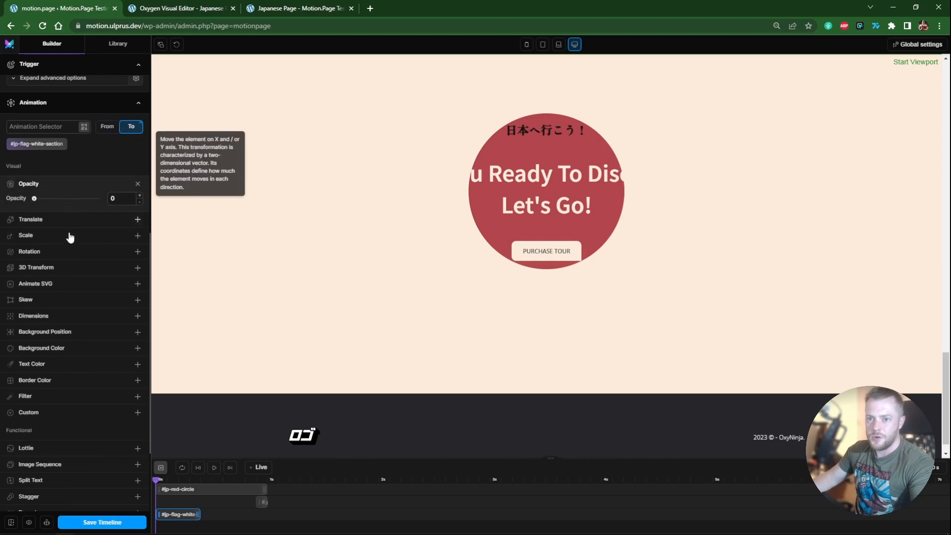
{"action": "left_click", "coordinate": [66, 348]}
{"action": "left_click", "coordinate": [124, 363]}
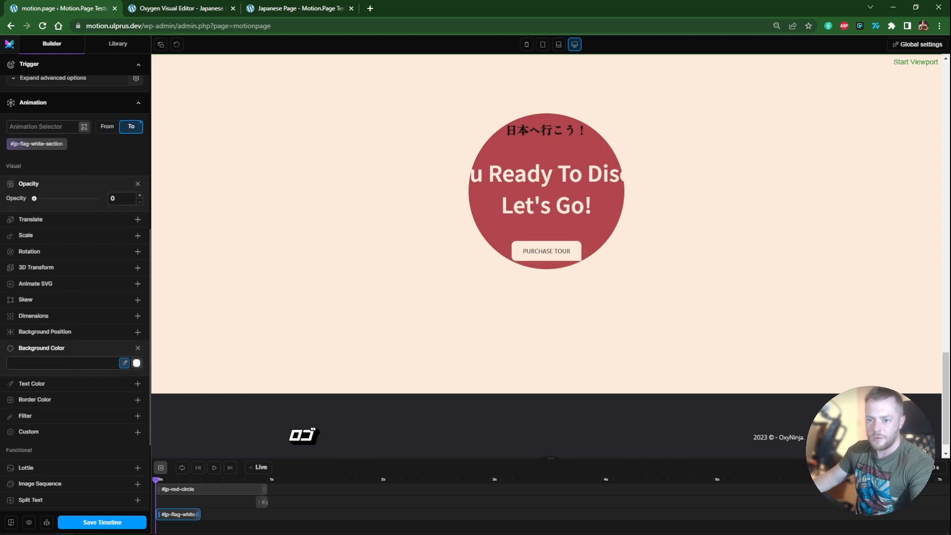
{"action": "left_click", "coordinate": [502, 230]}
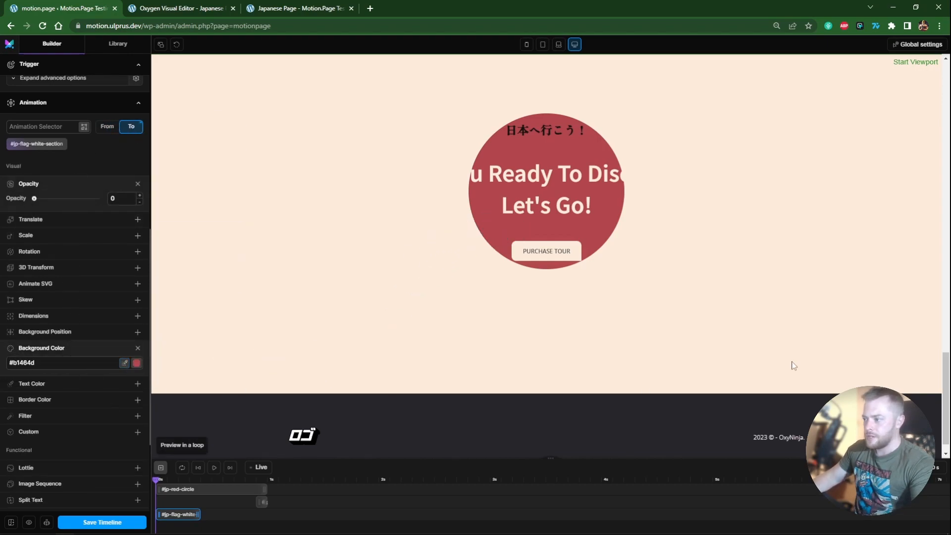
Step: Enable the live preview, remove the opacity property from the background colour animation, and preview the colour change by scrolling
{"action": "scroll", "coordinate": [753, 361], "scroll_direction": "up", "scroll_amount": 7}
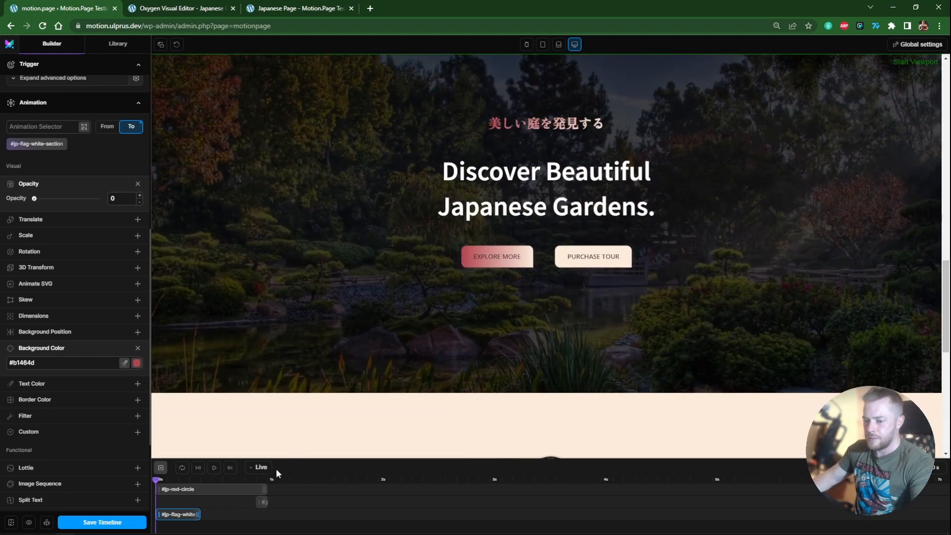
{"action": "left_click", "coordinate": [260, 467]}
{"action": "left_click_drag", "start_coordinate": [946, 250], "coordinate": [946, 314]}
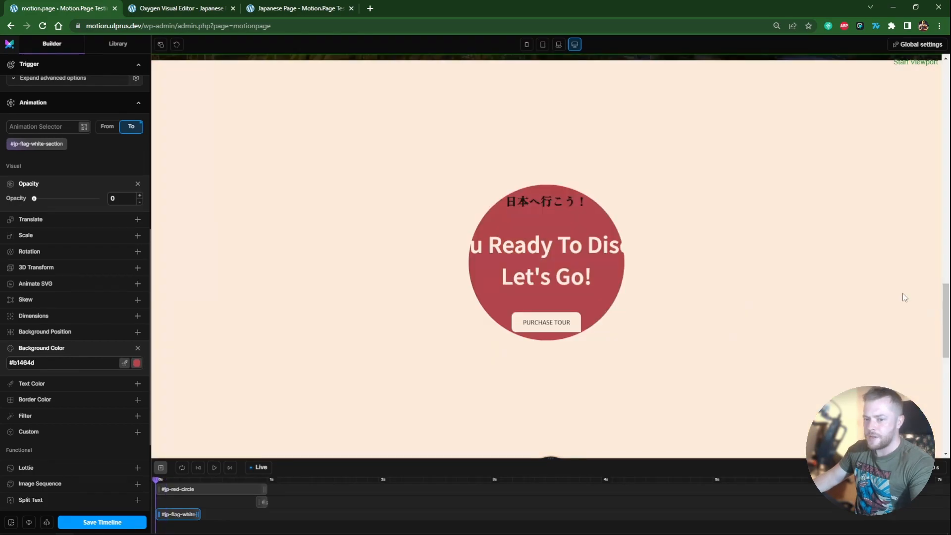
{"action": "left_click", "coordinate": [138, 184]}
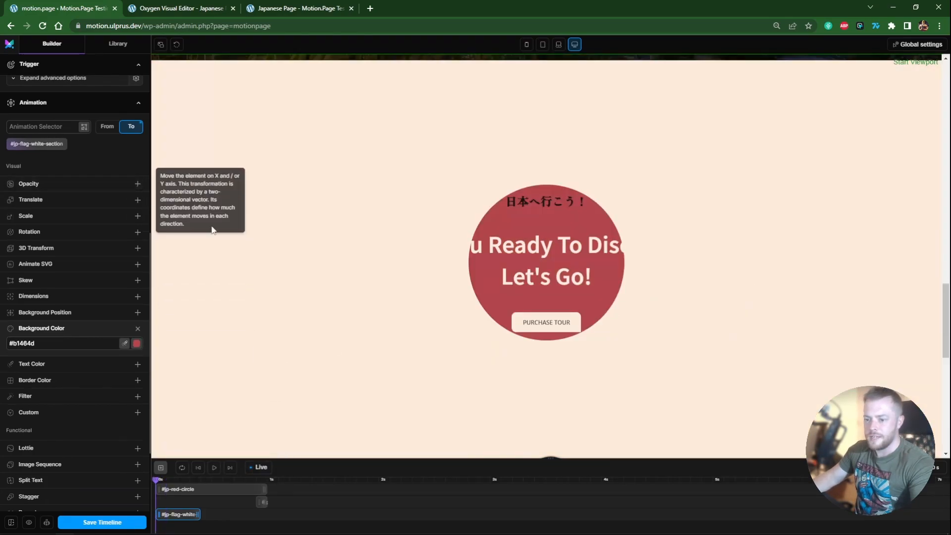
{"action": "left_click_drag", "start_coordinate": [948, 300], "coordinate": [946, 326]}
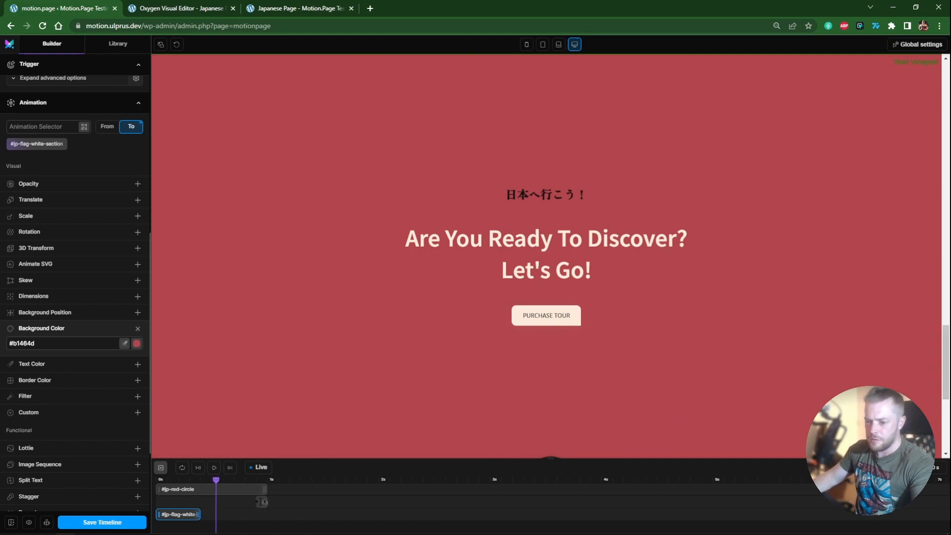
Step: Stretch the #jp-flag-white-section fade so it runs from the end of the background colour animation to the end of the red circle animation
{"action": "left_click_drag", "start_coordinate": [241, 501], "coordinate": [235, 503]}
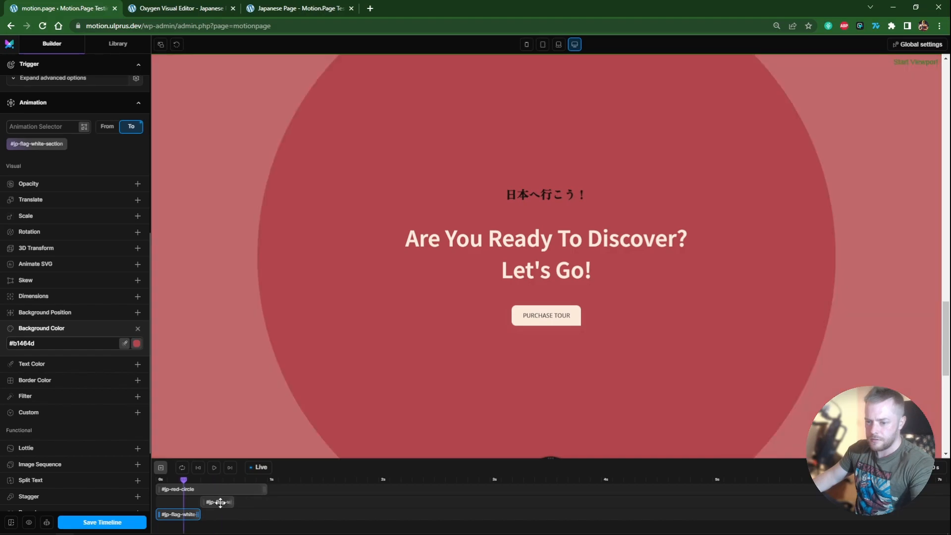
{"action": "left_click", "coordinate": [221, 502]}
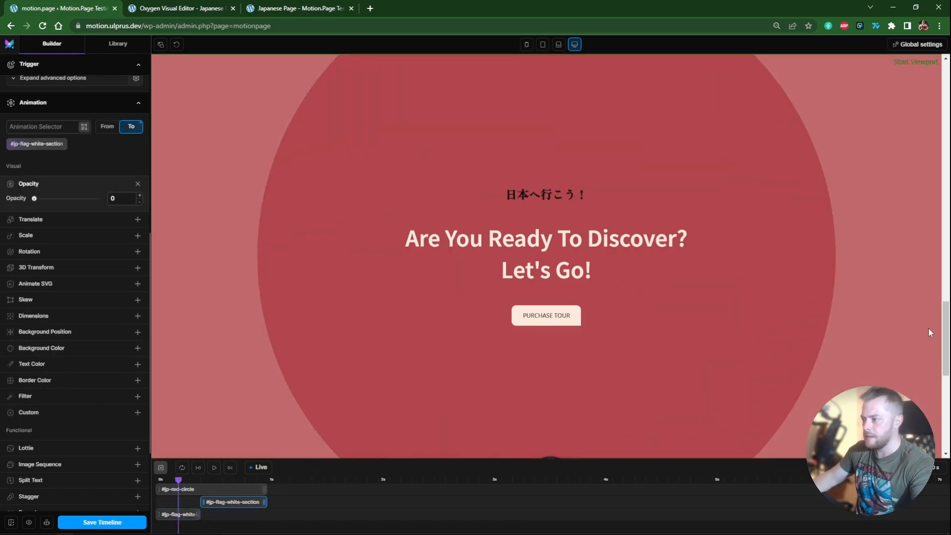
Step: Switch to the Oxygen editor, set Section Red Background's background colour to Japan - Primary, and save the page
{"action": "left_click_drag", "start_coordinate": [945, 328], "coordinate": [947, 360]}
{"action": "left_click", "coordinate": [300, 5]}
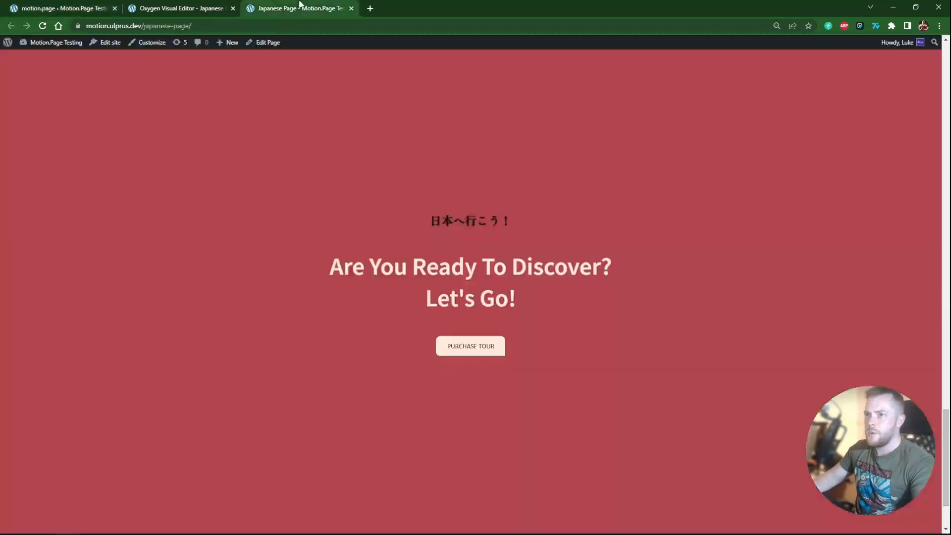
{"action": "left_click", "coordinate": [208, 6]}
{"action": "left_click", "coordinate": [425, 239]}
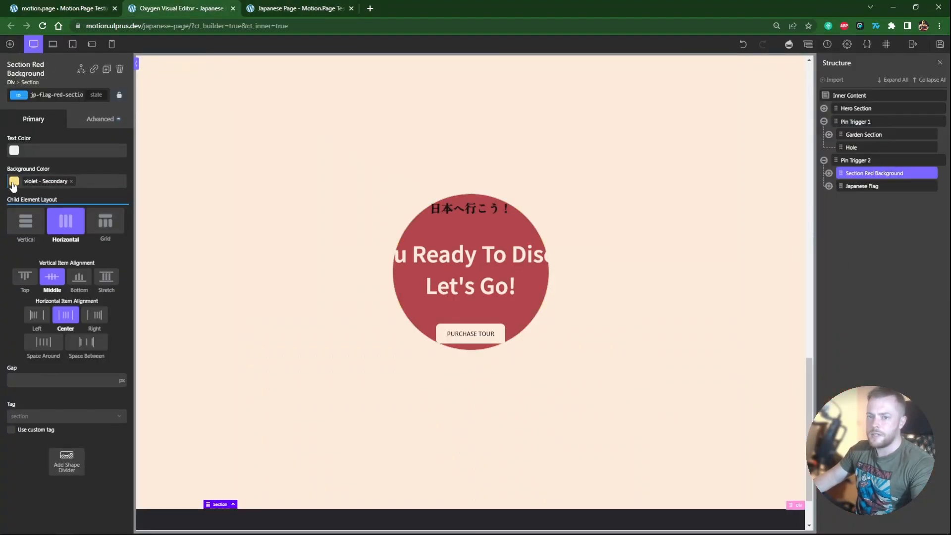
{"action": "left_click", "coordinate": [14, 183]}
{"action": "left_click", "coordinate": [19, 368]}
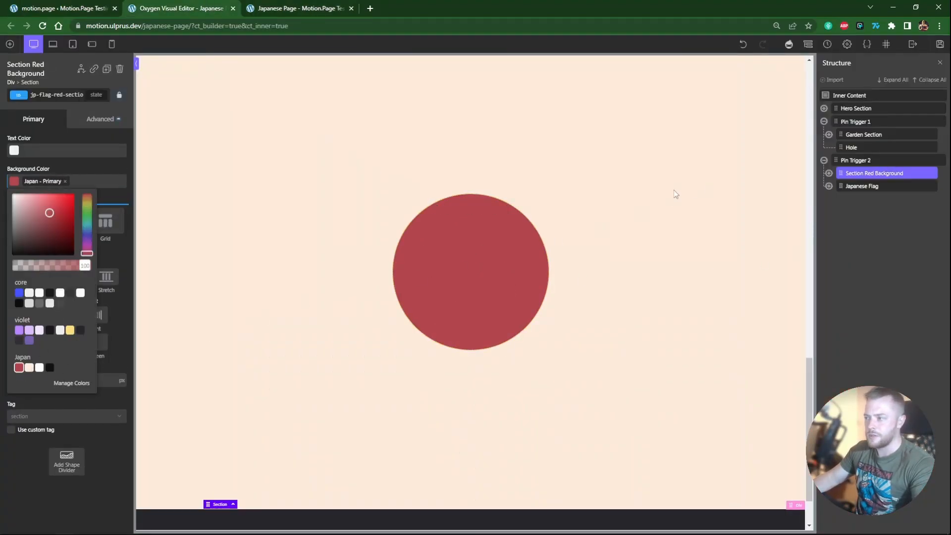
{"action": "left_click", "coordinate": [940, 45]}
Step: Return to the Motion.page builder and preview the flag section's transition by scrolling from the hero to the full red section
{"action": "left_click", "coordinate": [277, 8]}
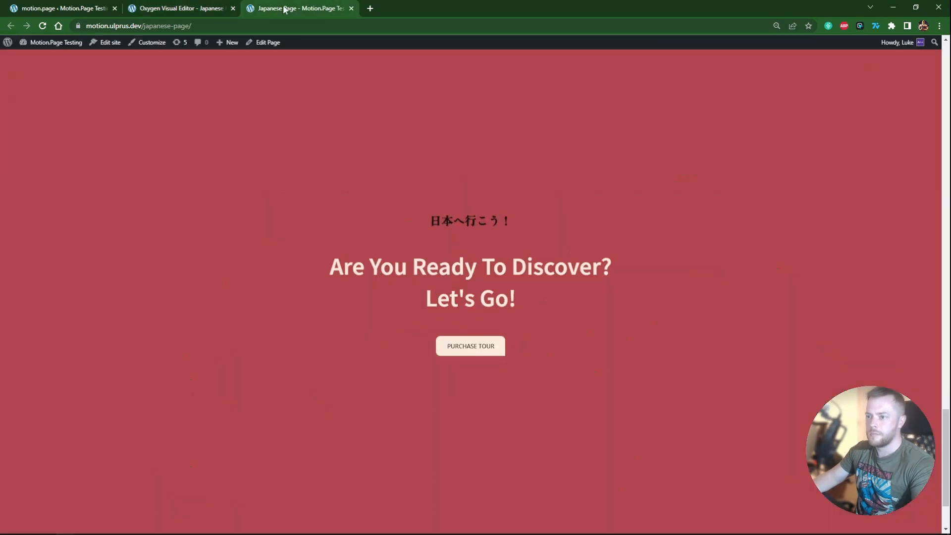
{"action": "left_click", "coordinate": [76, 7]}
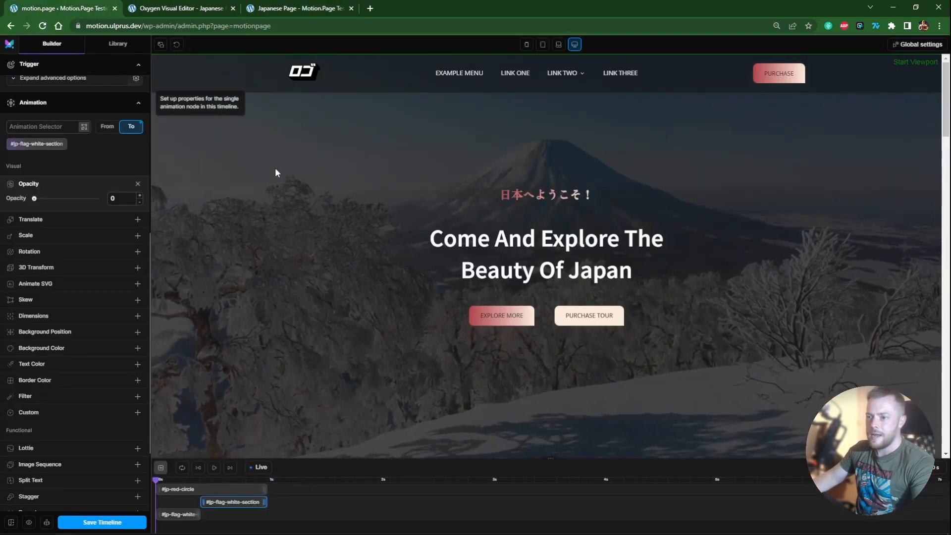
{"action": "left_click_drag", "start_coordinate": [945, 115], "coordinate": [946, 330]}
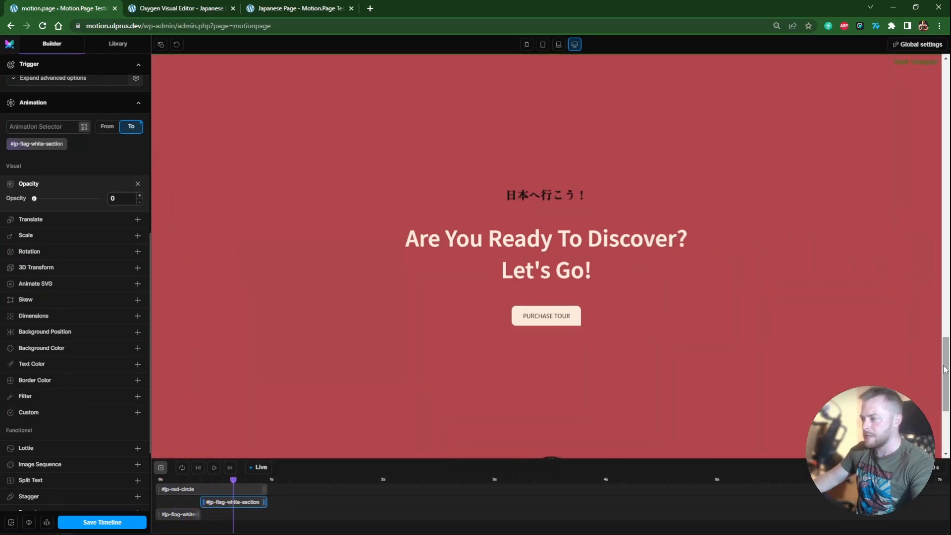
{"action": "mouse_move", "coordinate": [947, 375]}
{"action": "left_mouse_down"}
{"action": "mouse_move", "coordinate": [935, 379]}
{"action": "mouse_move", "coordinate": [945, 402]}
{"action": "mouse_move", "coordinate": [949, 312]}
{"action": "mouse_move", "coordinate": [946, 373]}
{"action": "left_mouse_up"}
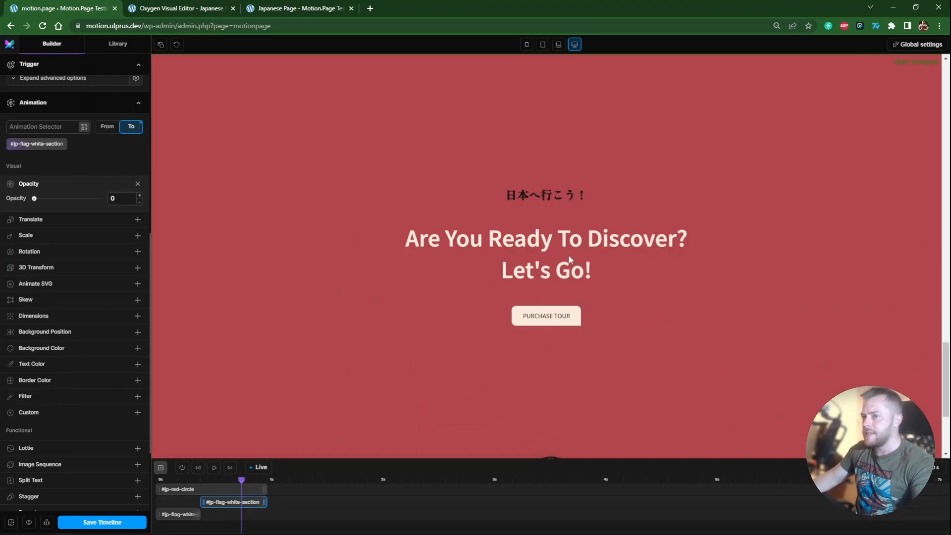
Step: In the Oxygen editor, select the Text Container inside Section Red Background and inspect its assigned selectors
{"action": "left_click", "coordinate": [276, 8]}
{"action": "key", "text": "ctrl+shift+Tab"}
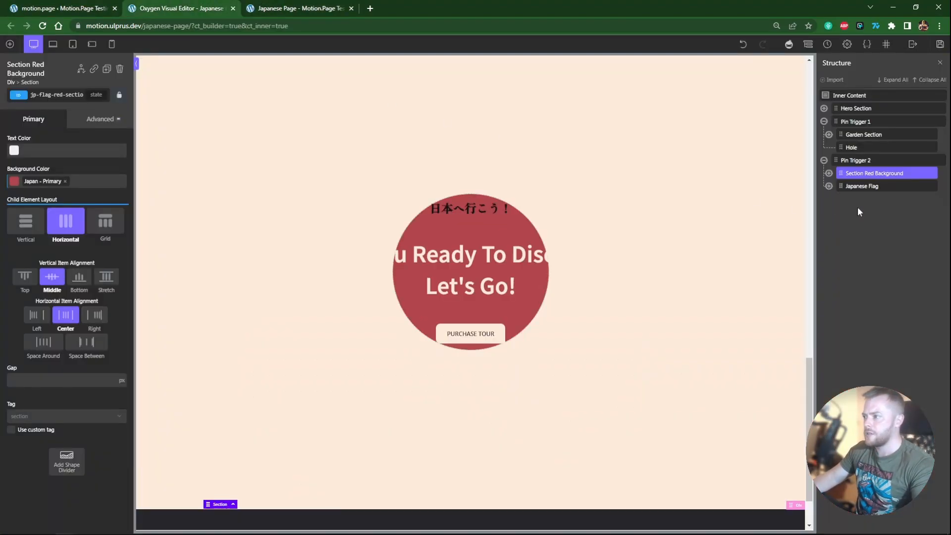
{"action": "left_click", "coordinate": [828, 187]}
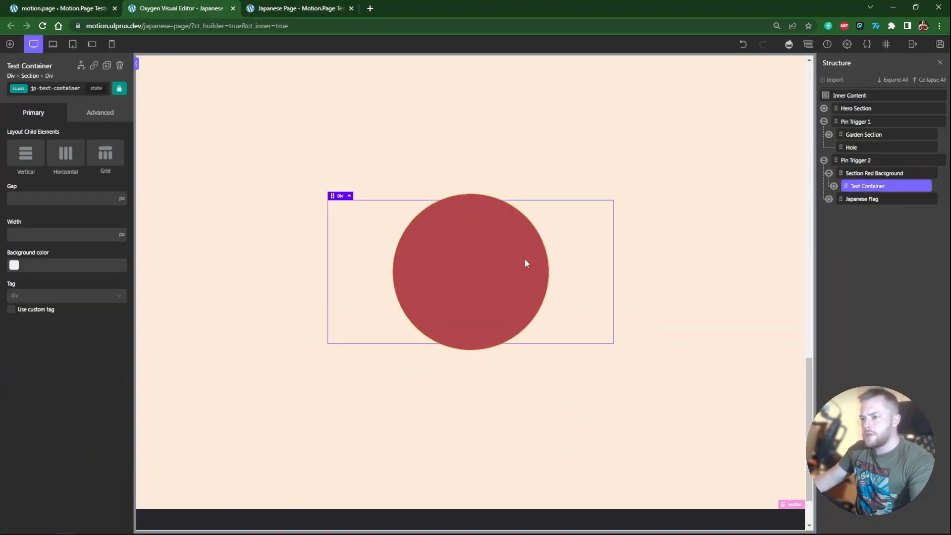
{"action": "left_click", "coordinate": [50, 90]}
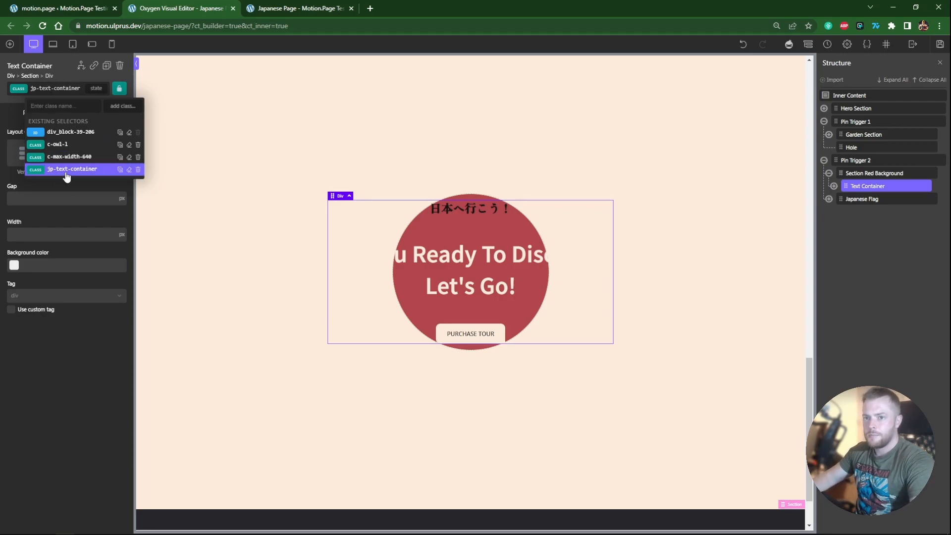
Step: Review how the garden and flag section texts behave on the live page while scrolling back and forth
{"action": "left_click", "coordinate": [277, 8]}
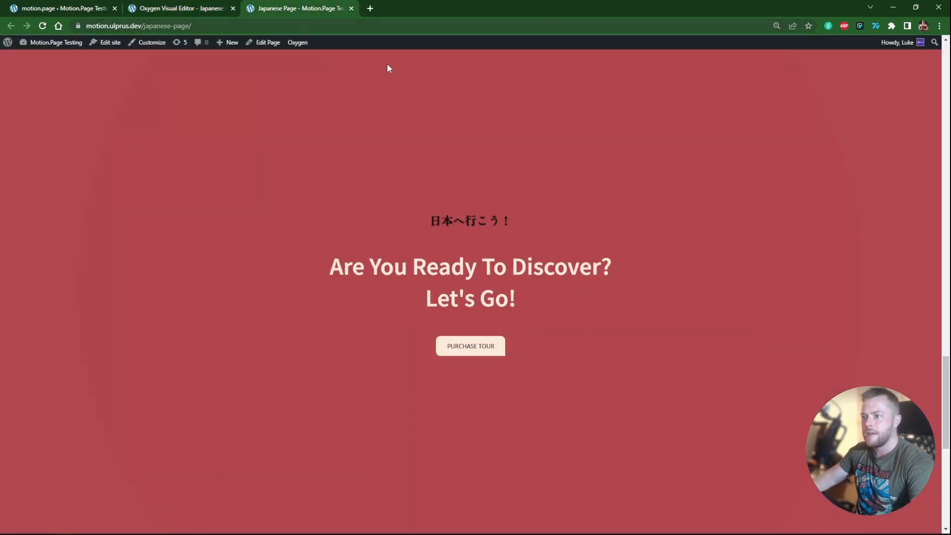
{"action": "scroll", "coordinate": [942, 385], "scroll_direction": "up", "scroll_amount": 10}
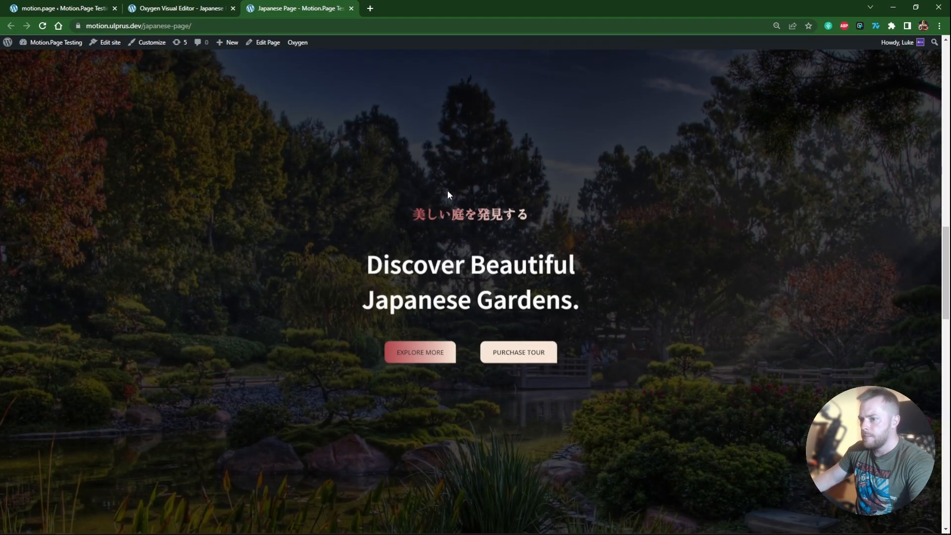
{"action": "mouse_move", "coordinate": [947, 269]}
{"action": "left_mouse_down"}
{"action": "mouse_move", "coordinate": [946, 144]}
{"action": "mouse_move", "coordinate": [945, 261]}
{"action": "left_mouse_up"}
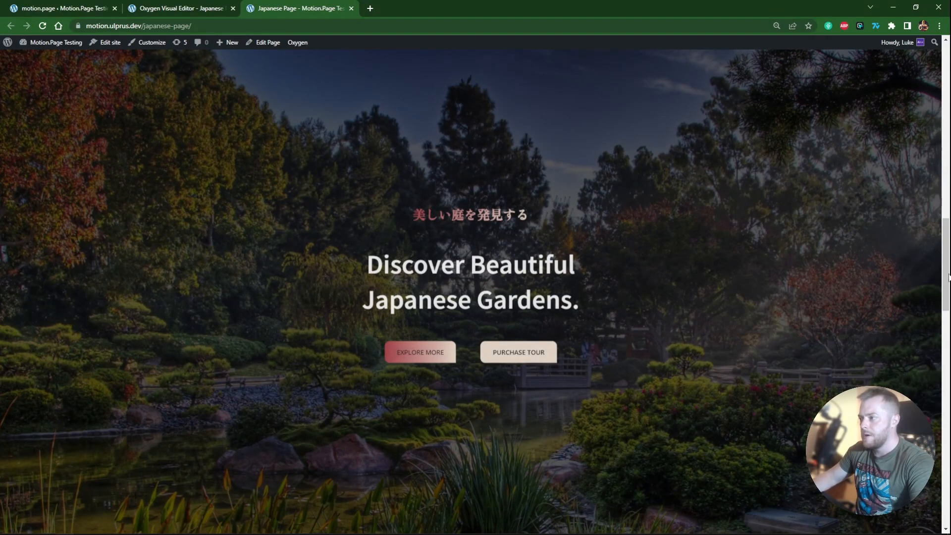
{"action": "scroll", "coordinate": [652, 307], "scroll_direction": "down", "scroll_amount": 7}
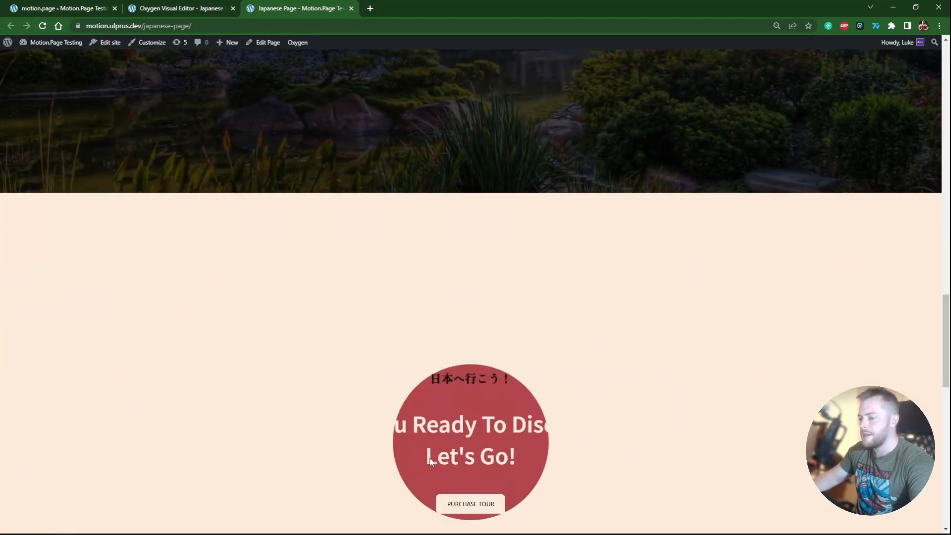
{"action": "left_click_drag", "start_coordinate": [947, 367], "coordinate": [940, 240]}
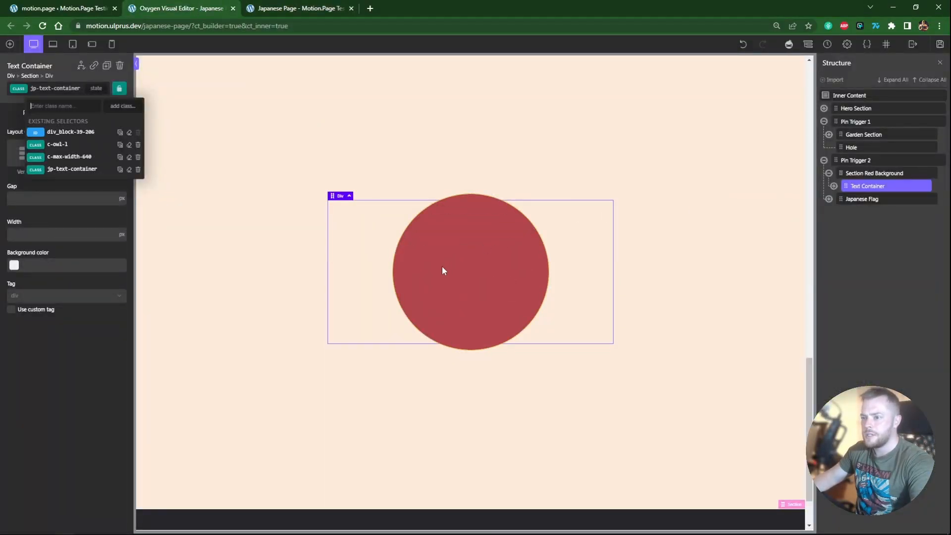
Step: Remove the jp-text-container class from the flag section's Text Container in Oxygen, rename its ID to jp-flag-text-container, and save
{"action": "left_click", "coordinate": [871, 173]}
{"action": "left_click", "coordinate": [871, 187]}
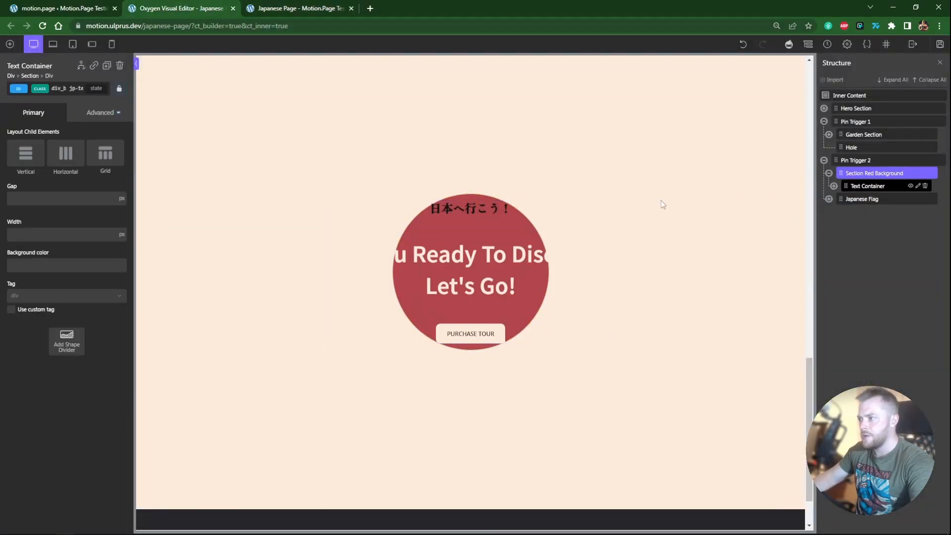
{"action": "left_click", "coordinate": [60, 88]}
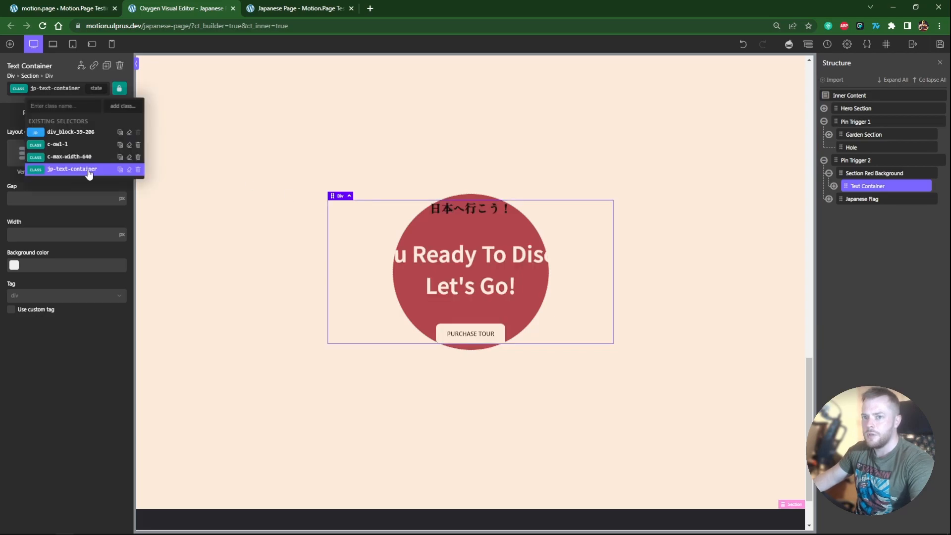
{"action": "left_click", "coordinate": [138, 169]}
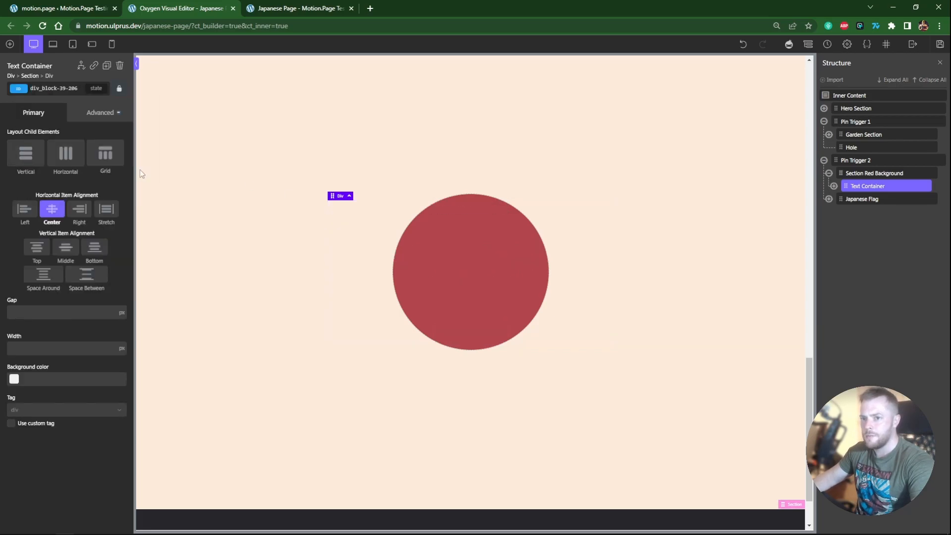
{"action": "left_click", "coordinate": [59, 88]}
{"action": "left_click", "coordinate": [57, 88]}
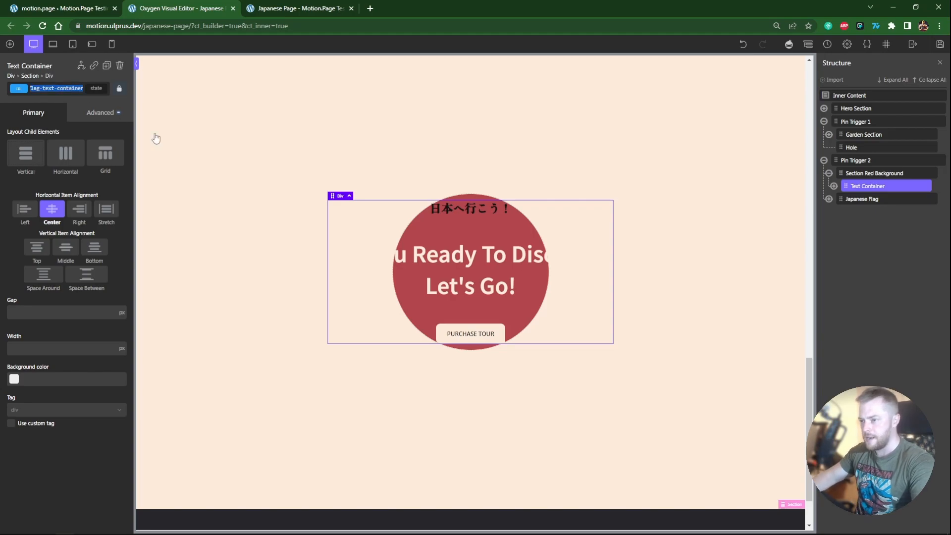
{"action": "left_click", "coordinate": [939, 44]}
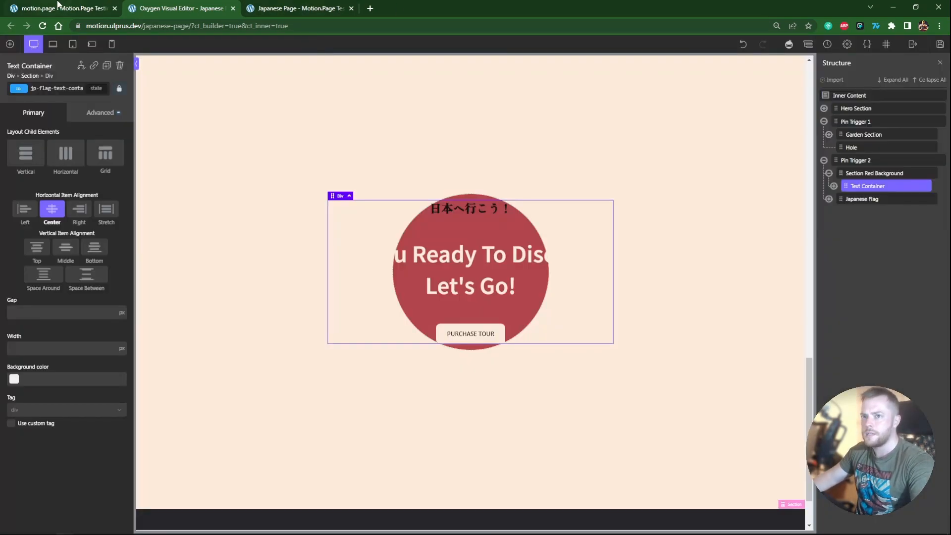
Step: Add an animation node to the Motion.page timeline and match its start and end to the #jp-flag-white-section fade
{"action": "left_click", "coordinate": [58, 7]}
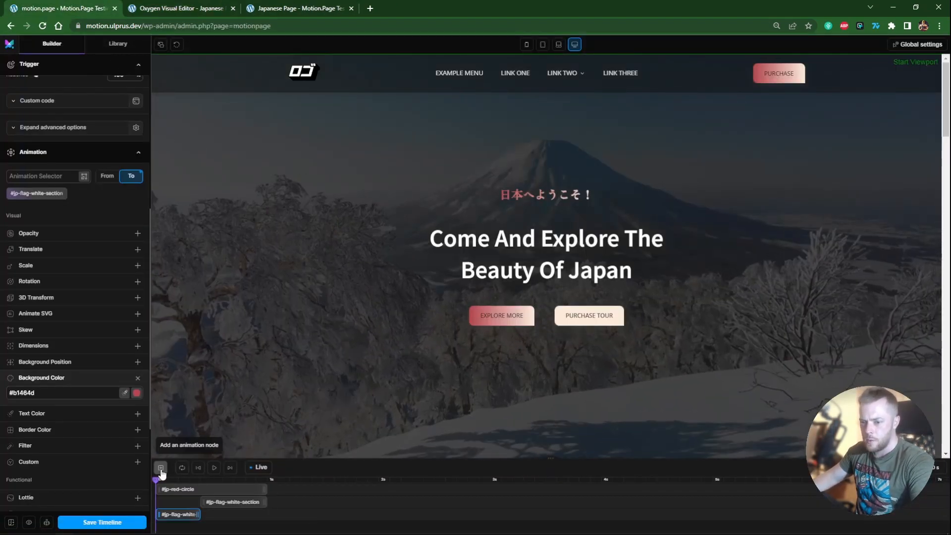
{"action": "left_click", "coordinate": [161, 467]}
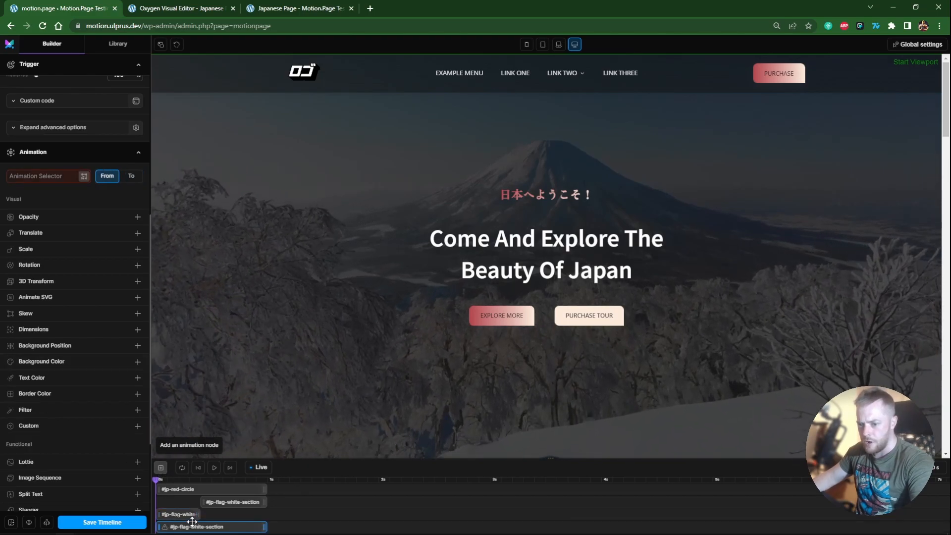
{"action": "left_click_drag", "start_coordinate": [192, 521], "coordinate": [236, 521]}
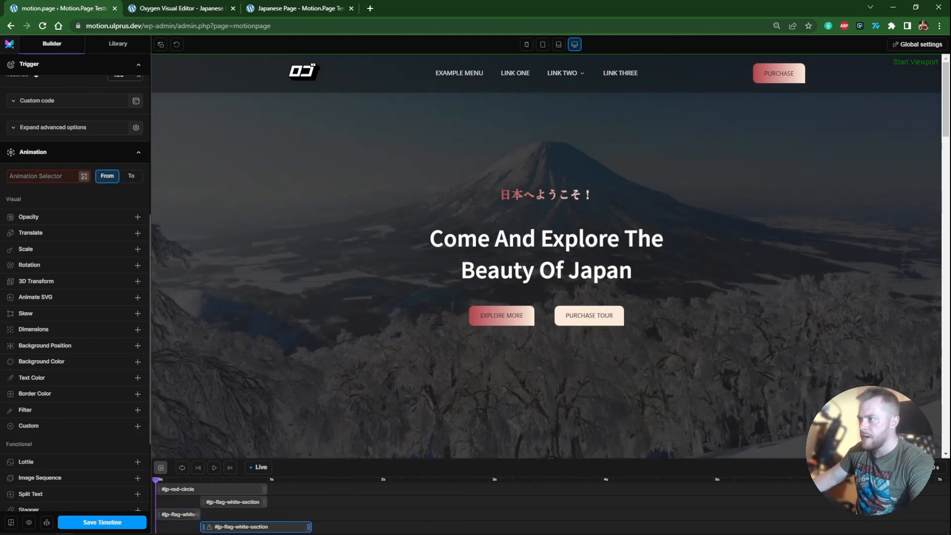
{"action": "left_click_drag", "start_coordinate": [945, 117], "coordinate": [924, 330]}
{"action": "left_click", "coordinate": [249, 503]}
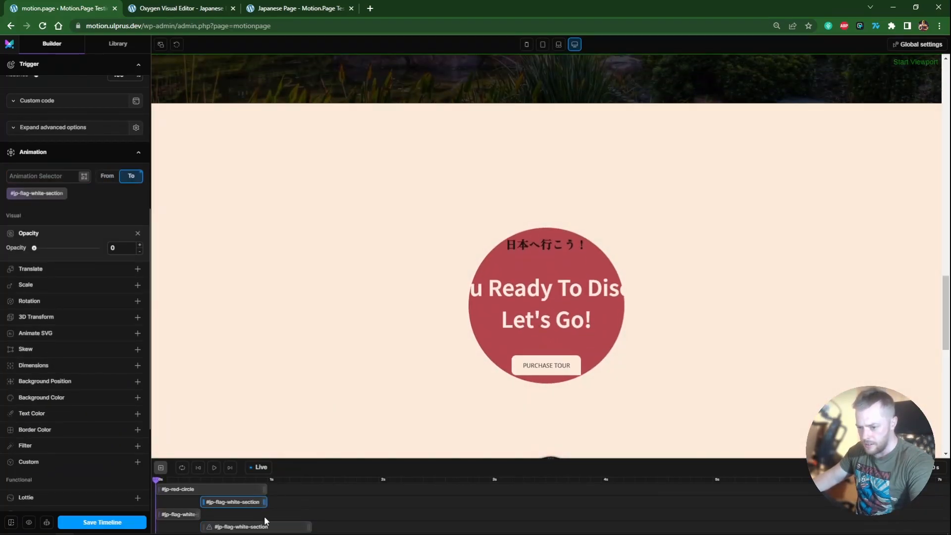
{"action": "left_click", "coordinate": [298, 527]}
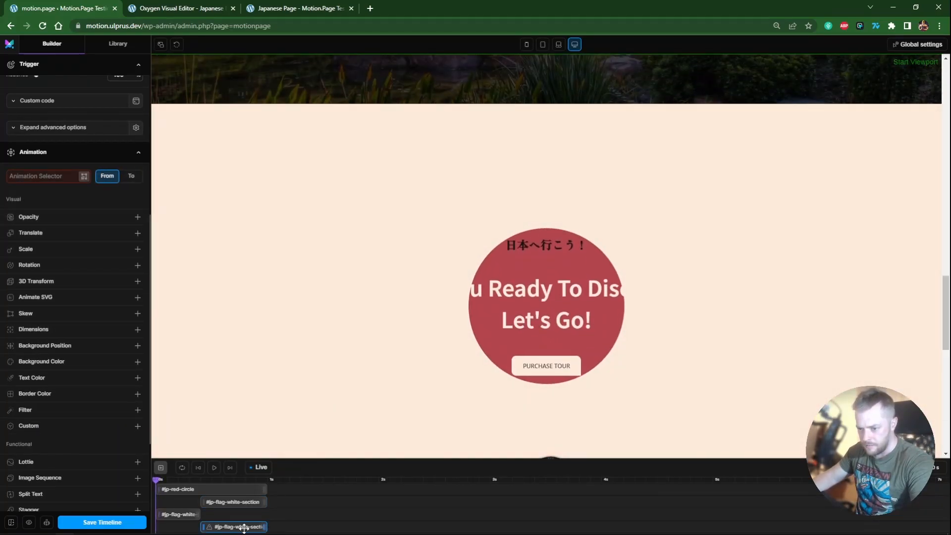
Step: Target the new animation at #jp-flag-text-container with opacity from 0 to 1, and save the timeline
{"action": "left_click", "coordinate": [43, 178]}
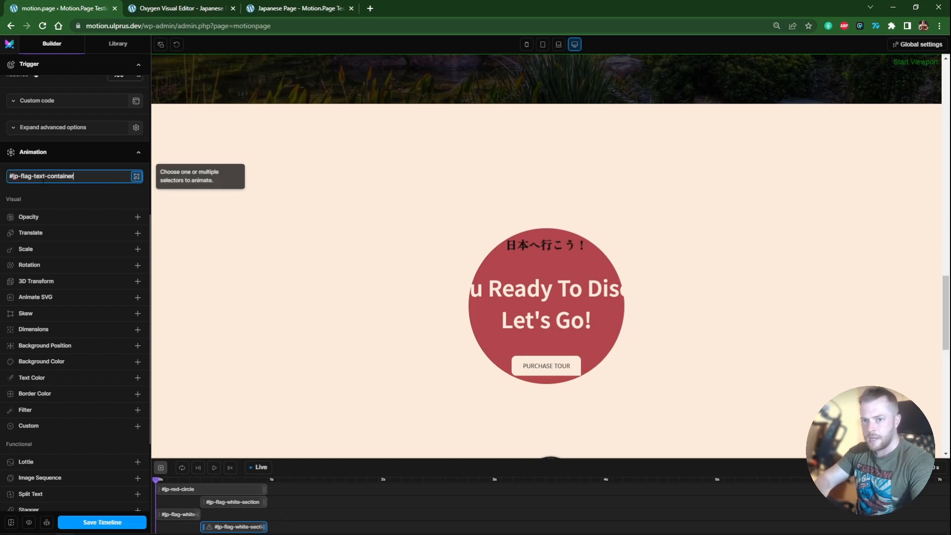
{"action": "key", "text": "Return"}
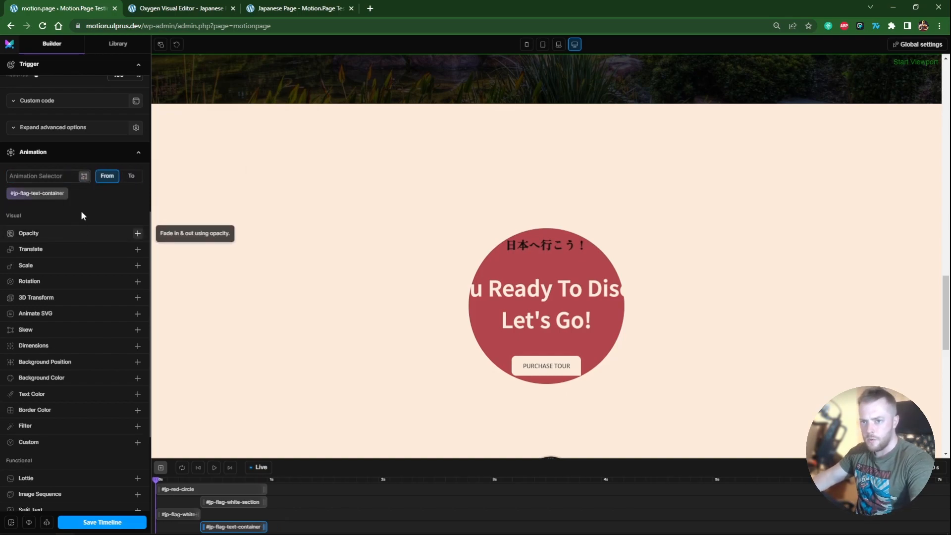
{"action": "left_click", "coordinate": [89, 233]}
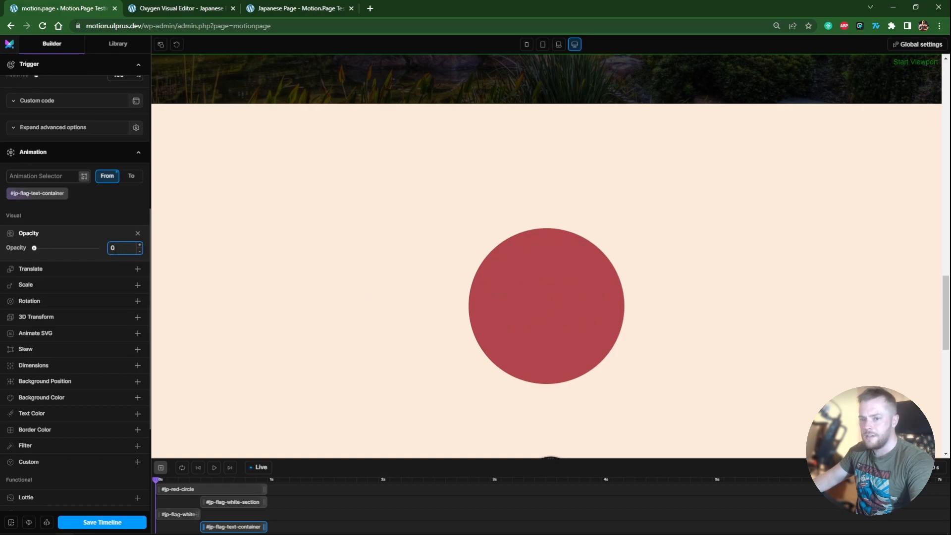
{"action": "left_click", "coordinate": [130, 177]}
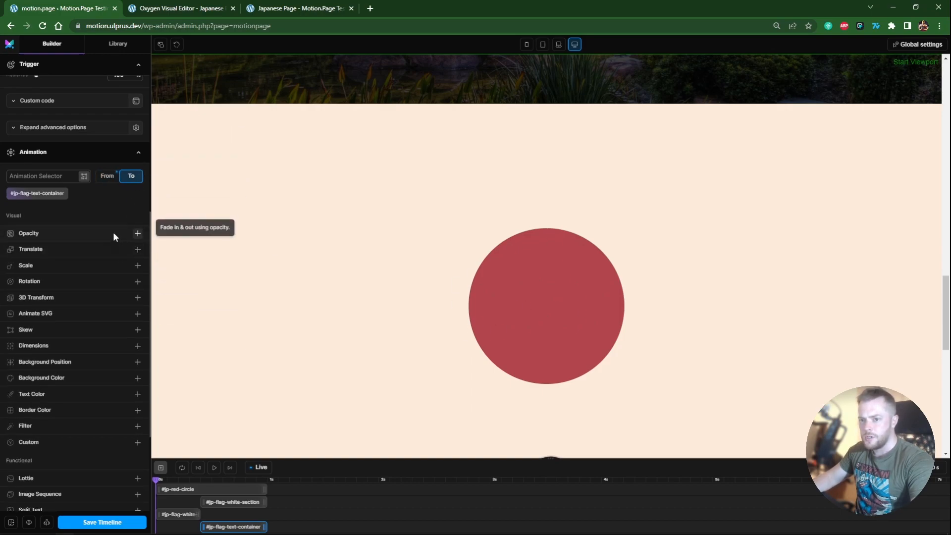
{"action": "left_click", "coordinate": [113, 233]}
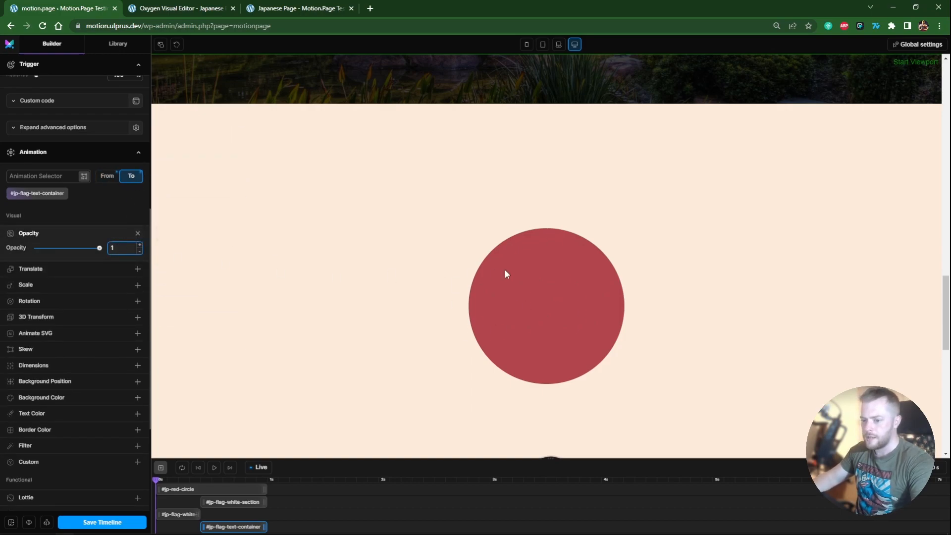
{"action": "type", "text": "1"}
{"action": "key", "text": "ctrl+s"}
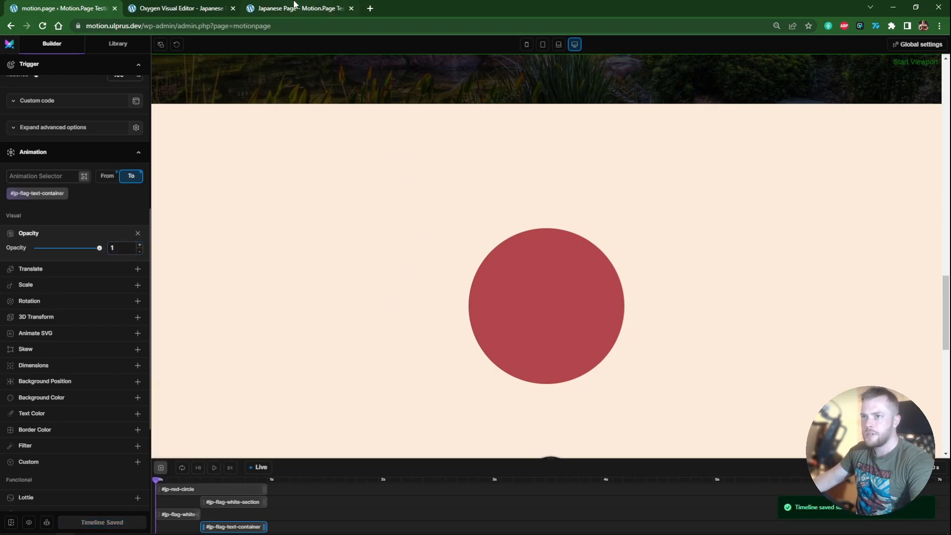
Step: Check the flag section's text fade-in on the live page by scrolling down and back up
{"action": "left_click", "coordinate": [294, 6]}
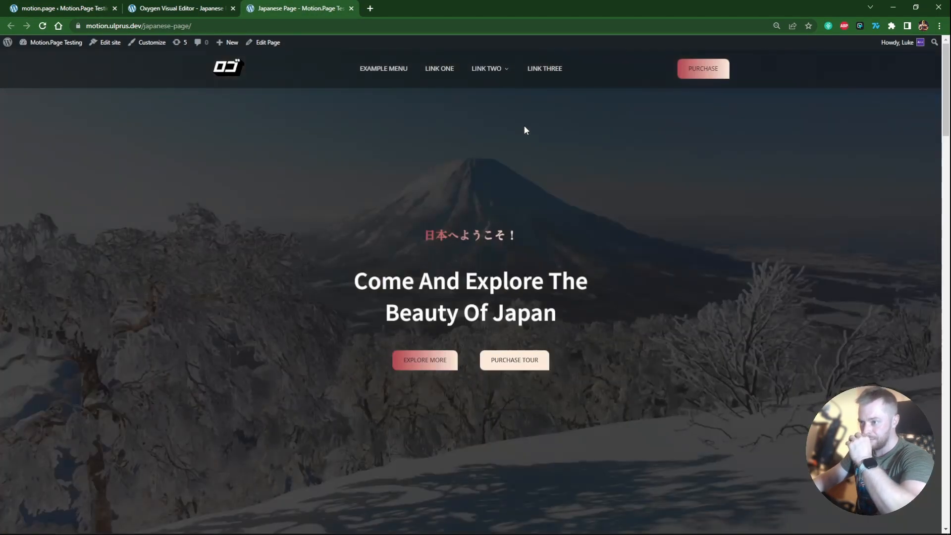
{"action": "left_click_drag", "start_coordinate": [943, 65], "coordinate": [946, 377]}
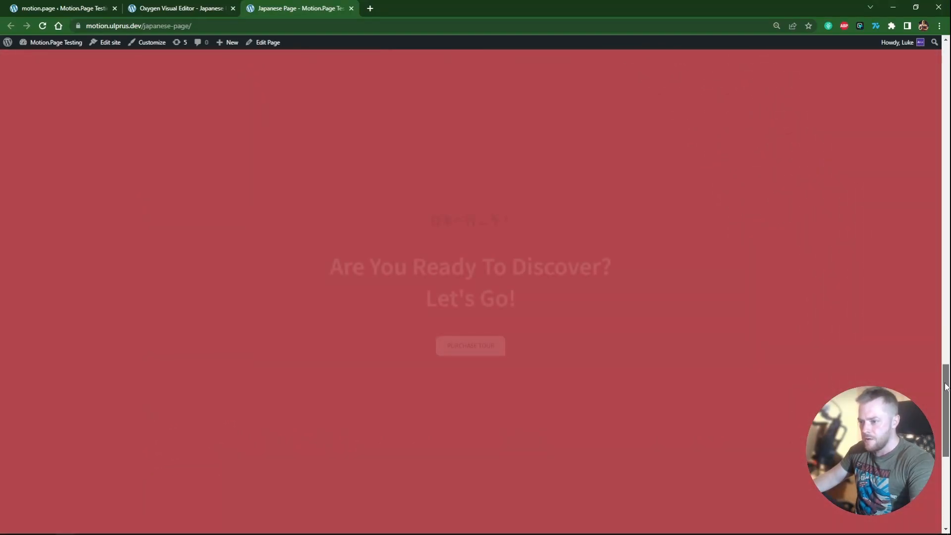
{"action": "left_click_drag", "start_coordinate": [946, 387], "coordinate": [946, 246]}
Step: Switch to the Oxygen editor and examine the Text Container and its children inside Section Red Background under Pin Trigger 2
{"action": "left_click", "coordinate": [193, 6]}
{"action": "left_click", "coordinate": [829, 173]}
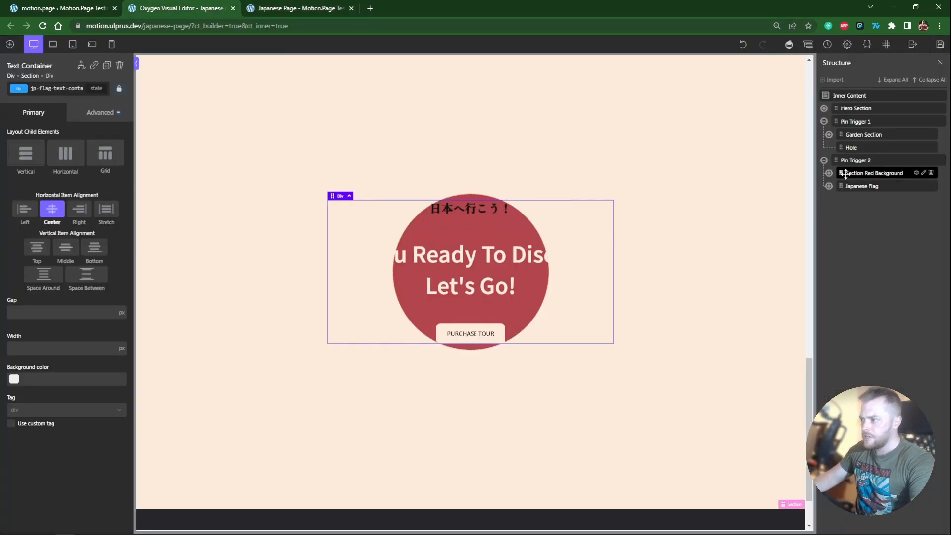
{"action": "left_click", "coordinate": [841, 174]}
{"action": "left_click", "coordinate": [866, 186]}
{"action": "left_click", "coordinate": [866, 174]}
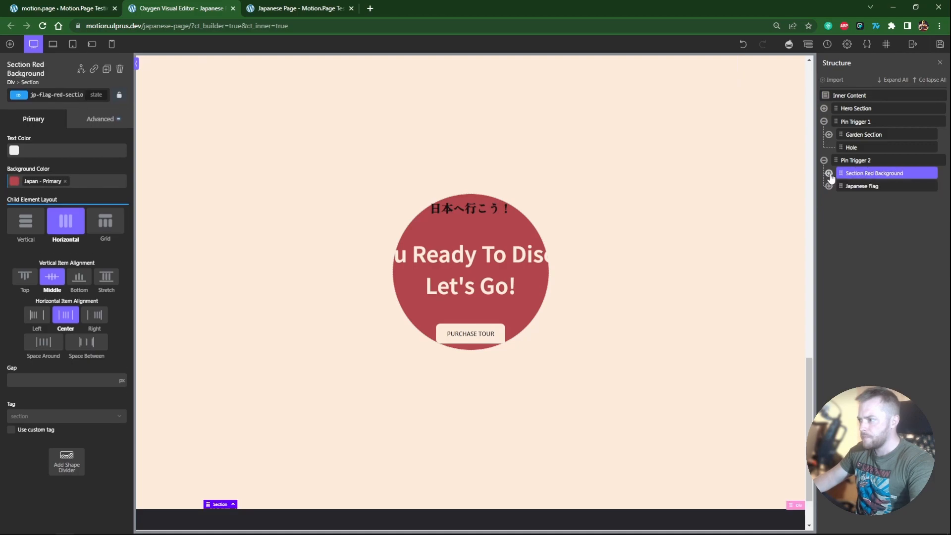
{"action": "left_click", "coordinate": [828, 173]}
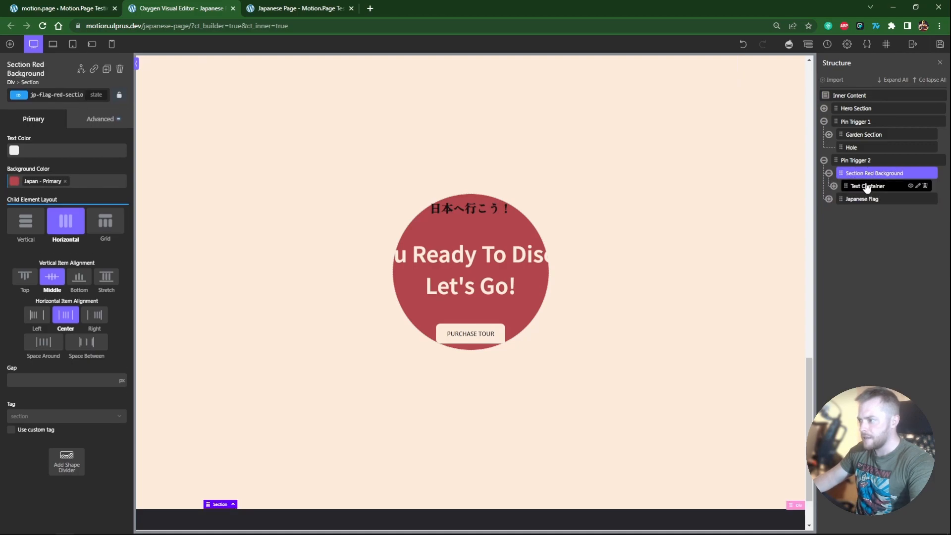
{"action": "left_click", "coordinate": [841, 186]}
{"action": "left_click", "coordinate": [834, 186]}
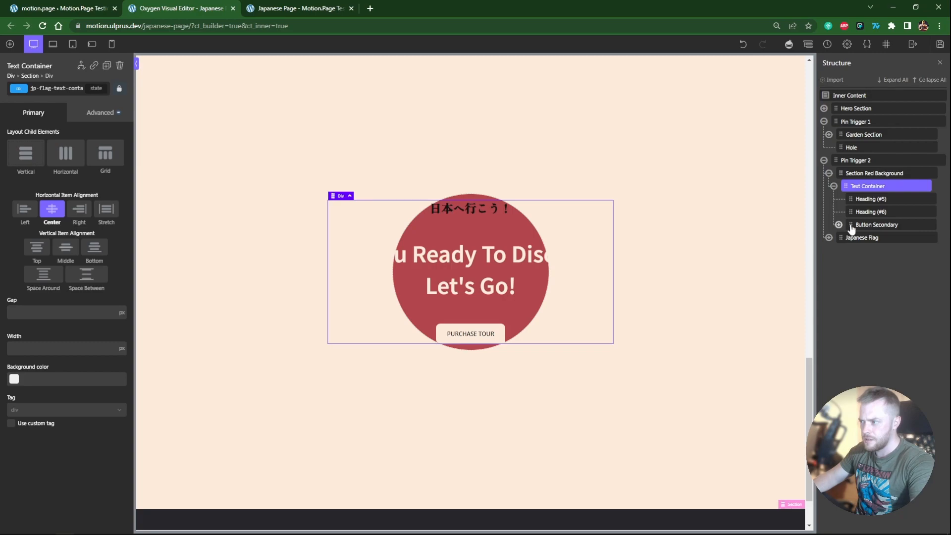
{"action": "left_click", "coordinate": [834, 186]}
{"action": "left_click", "coordinate": [828, 173]}
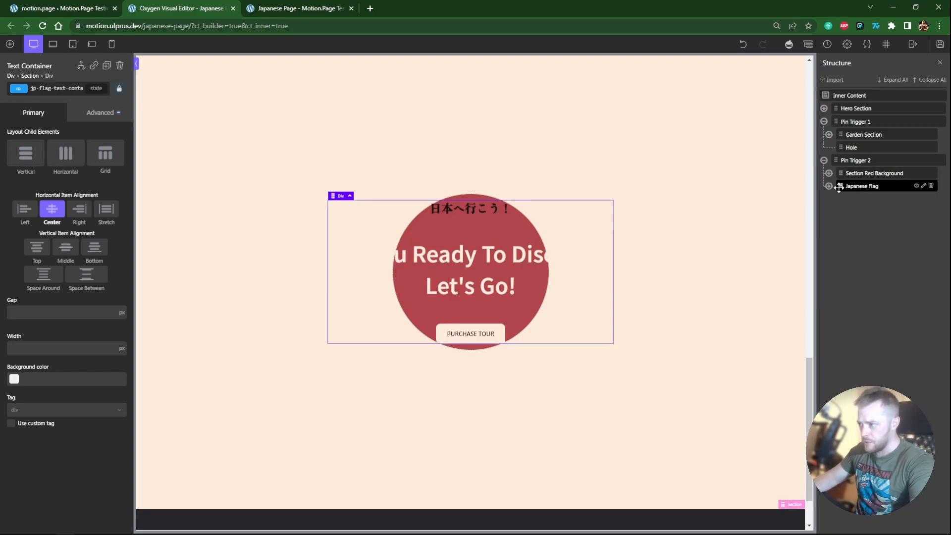
Step: Review the Section Red Background and Japanese Flag sections that make up Pin Trigger 2
{"action": "left_click", "coordinate": [827, 174]}
{"action": "left_click", "coordinate": [829, 174]}
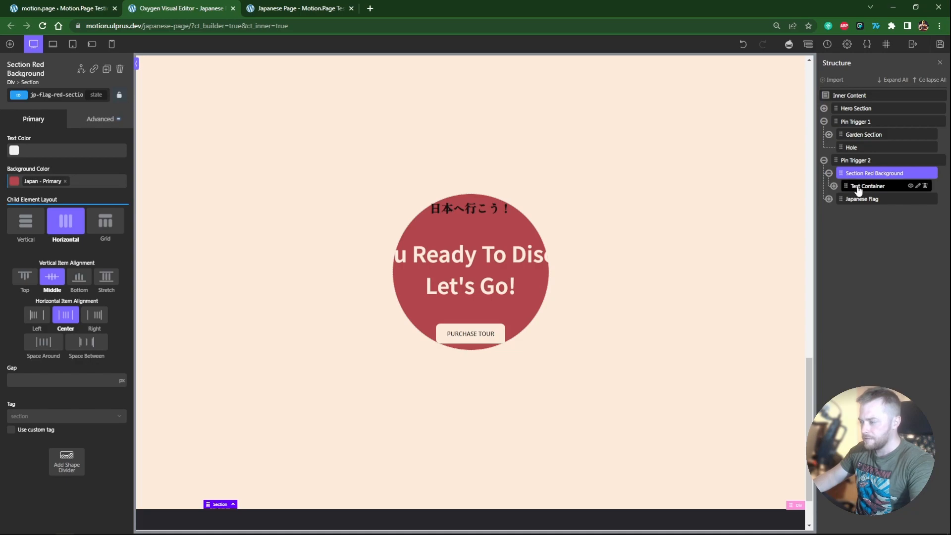
{"action": "left_click", "coordinate": [829, 174]}
{"action": "left_click", "coordinate": [829, 174]}
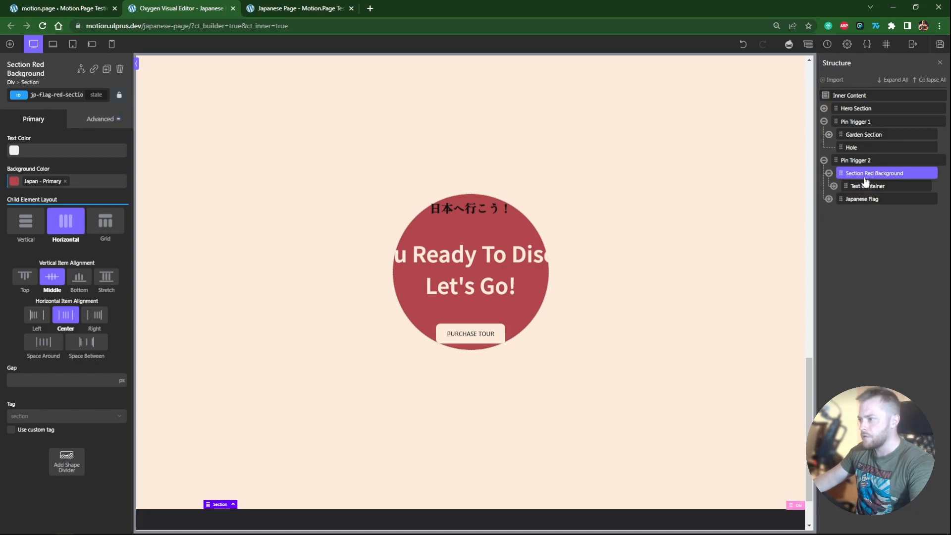
{"action": "left_click", "coordinate": [828, 173]}
{"action": "left_click", "coordinate": [851, 186]}
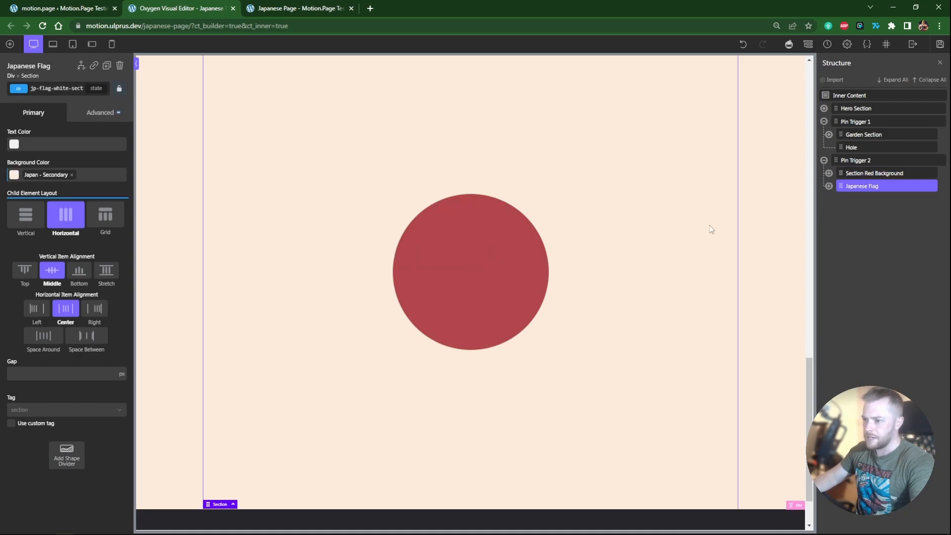
Step: Inspect the hero section's Japanese greeting heading and its "Come and explore the beauty of Japan" heading
{"action": "left_click_drag", "start_coordinate": [807, 391], "coordinate": [812, 92]}
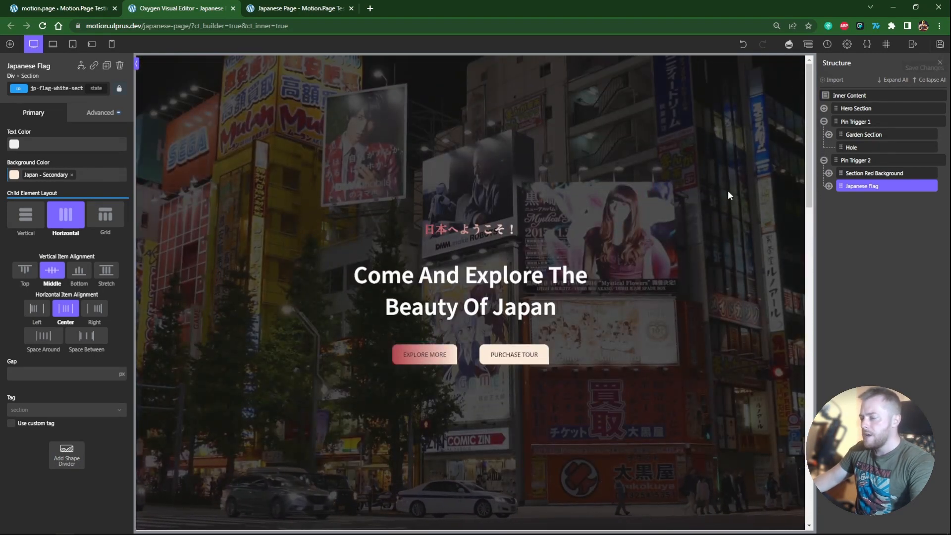
{"action": "left_click", "coordinate": [464, 227]}
{"action": "left_click", "coordinate": [444, 302]}
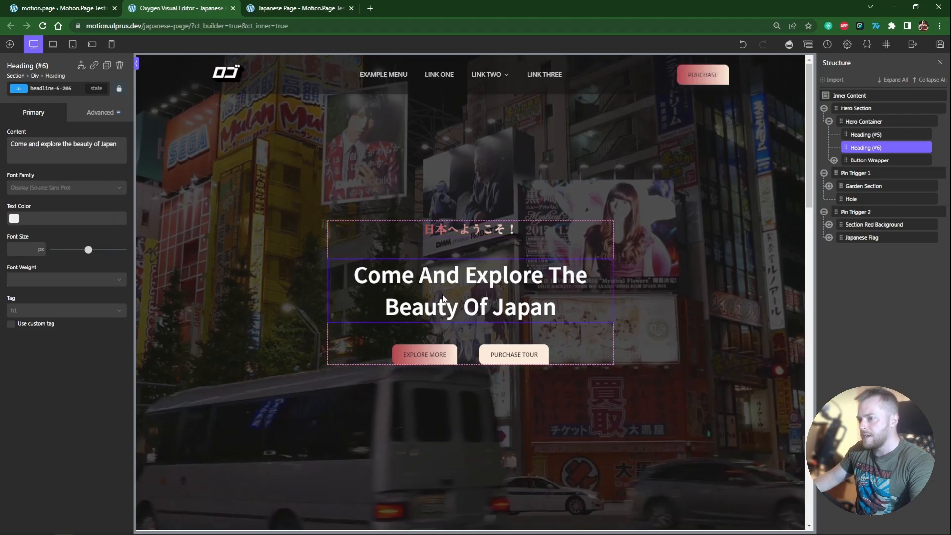
{"action": "left_click", "coordinate": [451, 232]}
{"action": "left_click", "coordinate": [441, 300]}
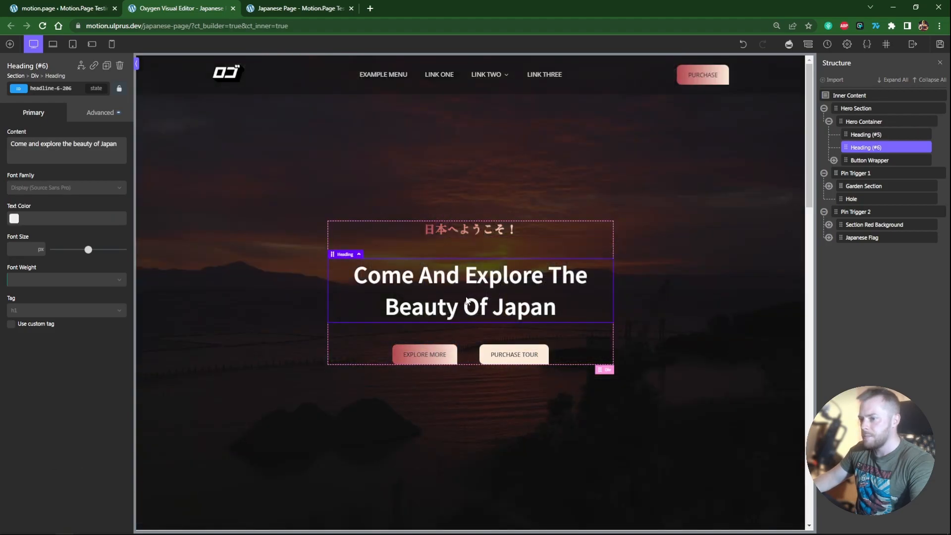
{"action": "left_click", "coordinate": [483, 231]}
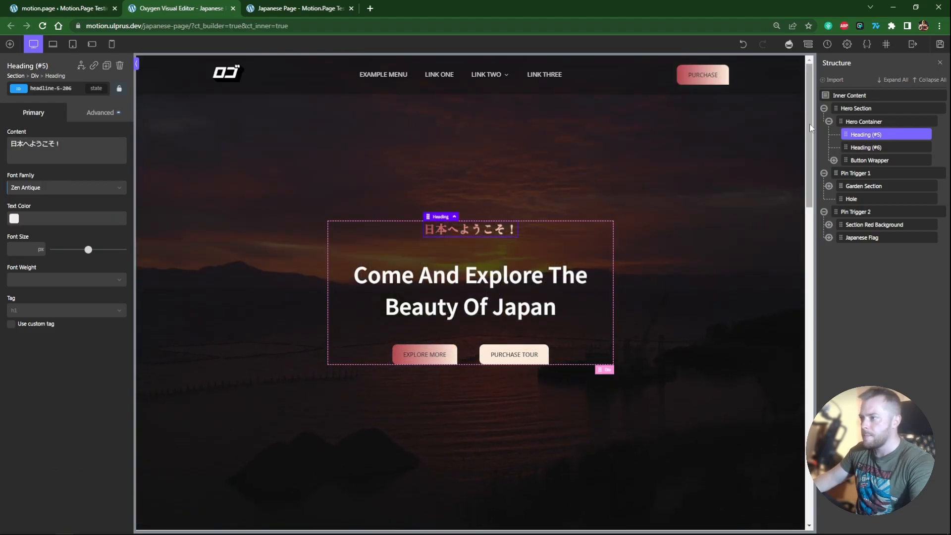
Step: Collapse Pin Trigger 2, Pin Trigger 1 and Hero Section in the structure tree, and look over the flag section above the footer
{"action": "left_click_drag", "start_coordinate": [810, 128], "coordinate": [811, 432]}
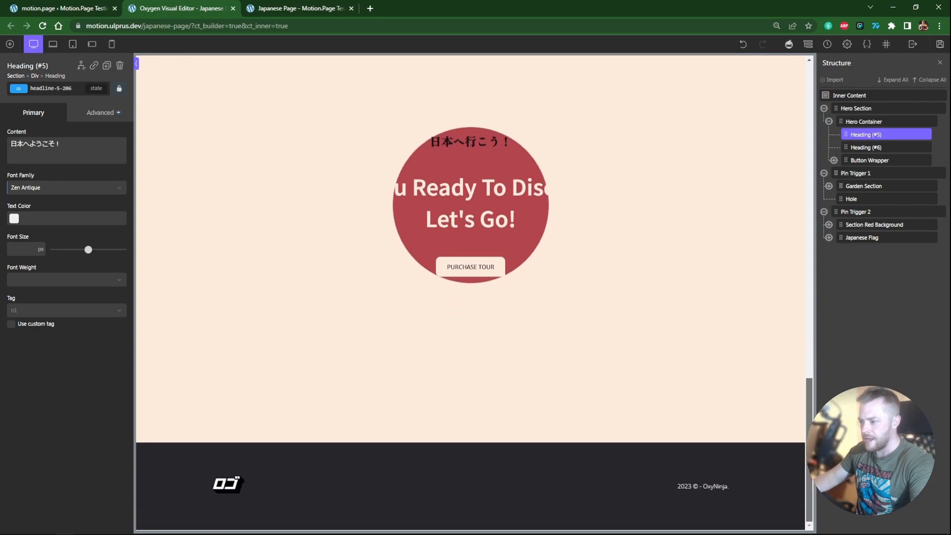
{"action": "left_click", "coordinate": [824, 211]}
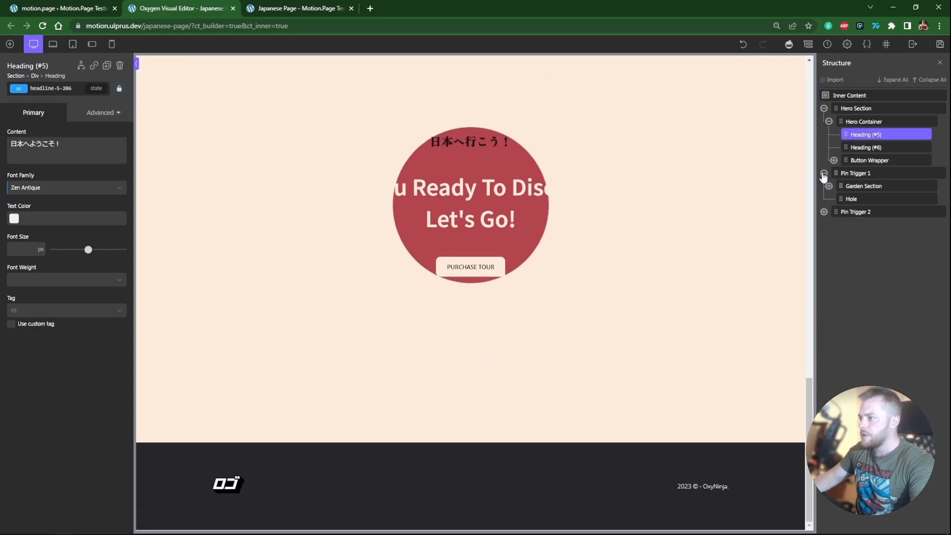
{"action": "left_click", "coordinate": [823, 173]}
{"action": "left_click", "coordinate": [823, 108]}
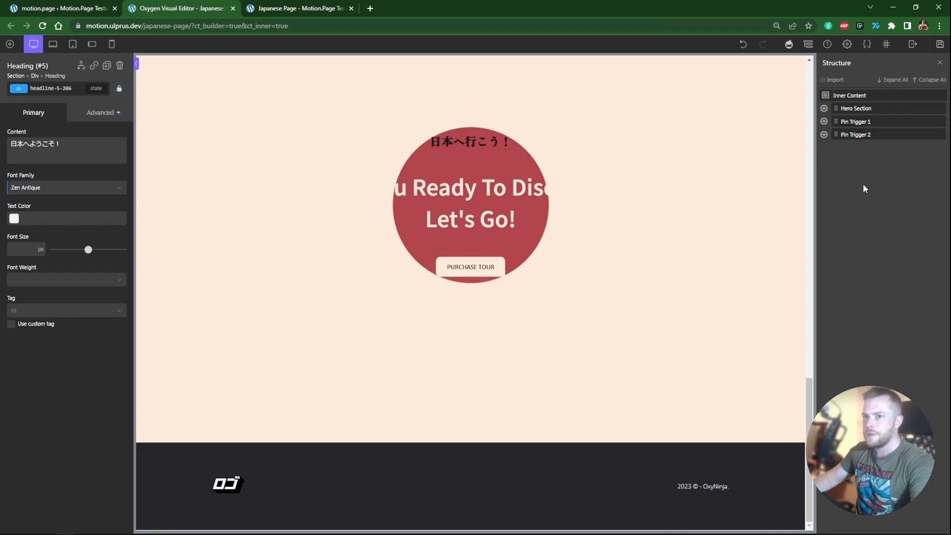
{"action": "left_click_drag", "start_coordinate": [810, 389], "coordinate": [801, 466]}
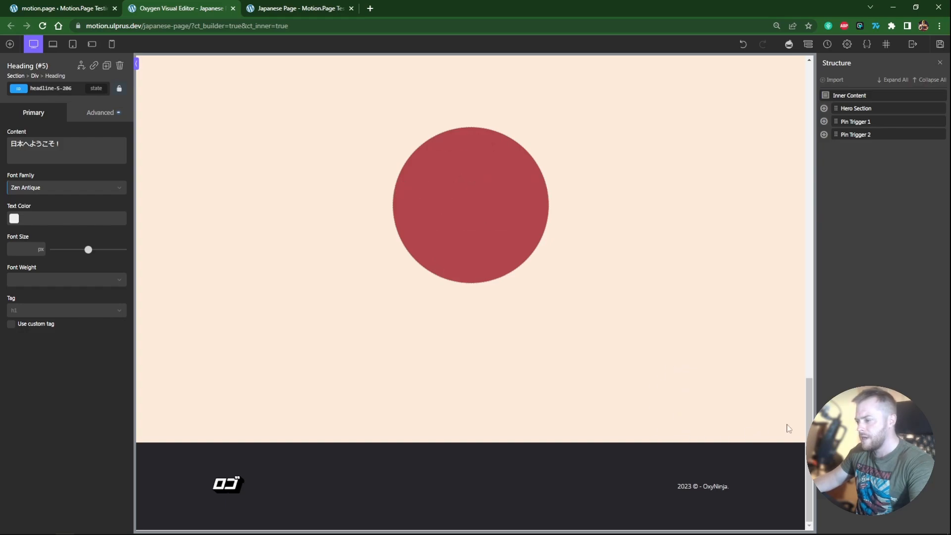
{"action": "left_click_drag", "start_coordinate": [809, 446], "coordinate": [809, 409]}
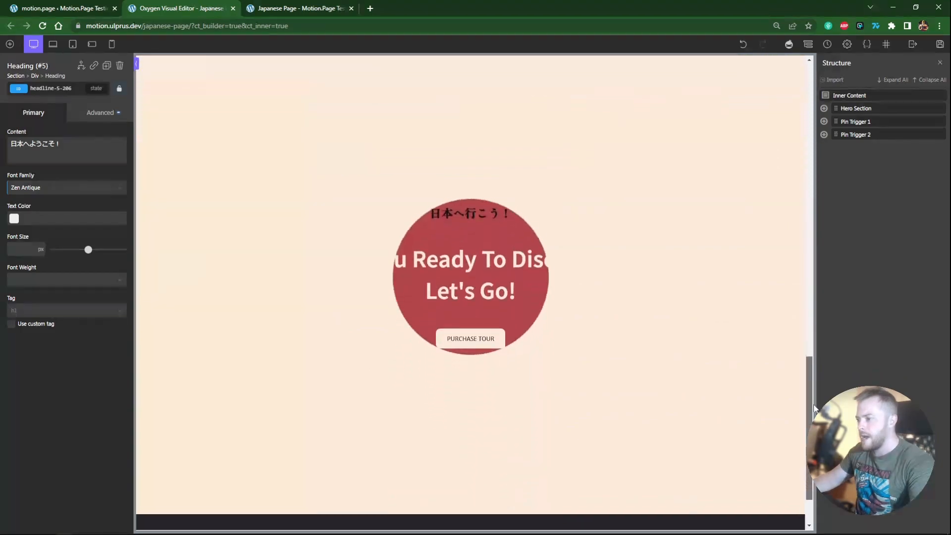